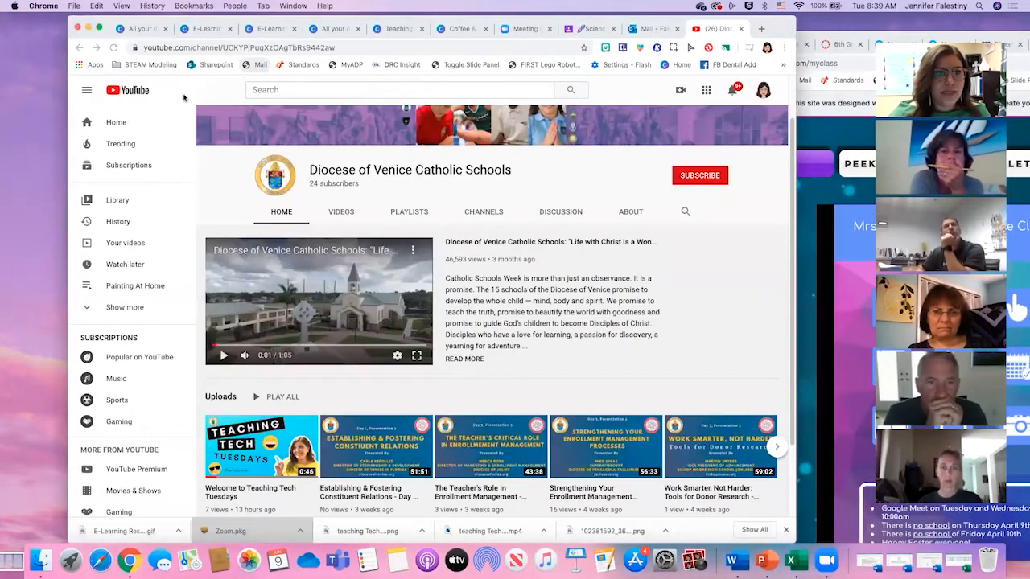
click(228, 106)
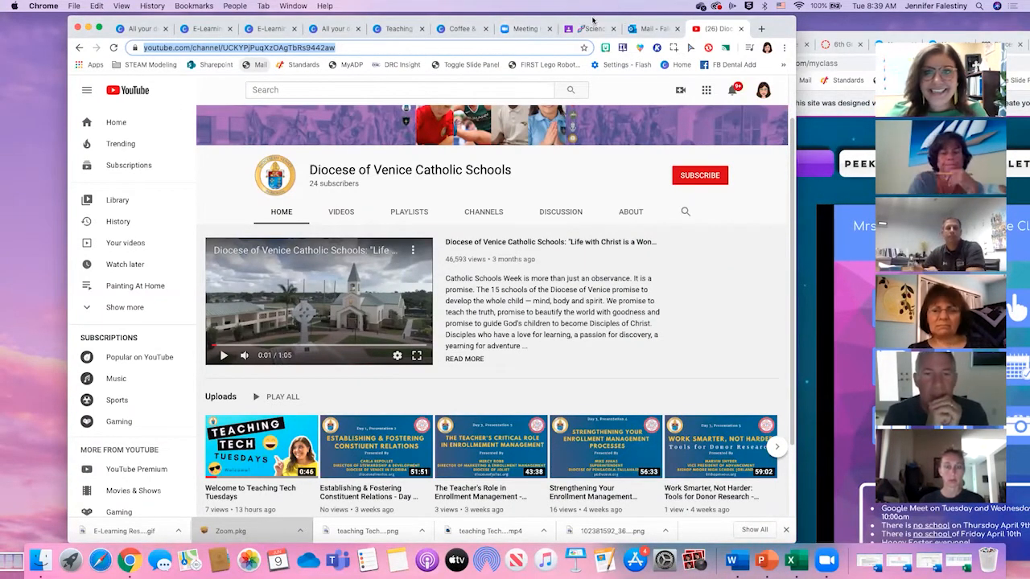
mouse_move(2, 3)
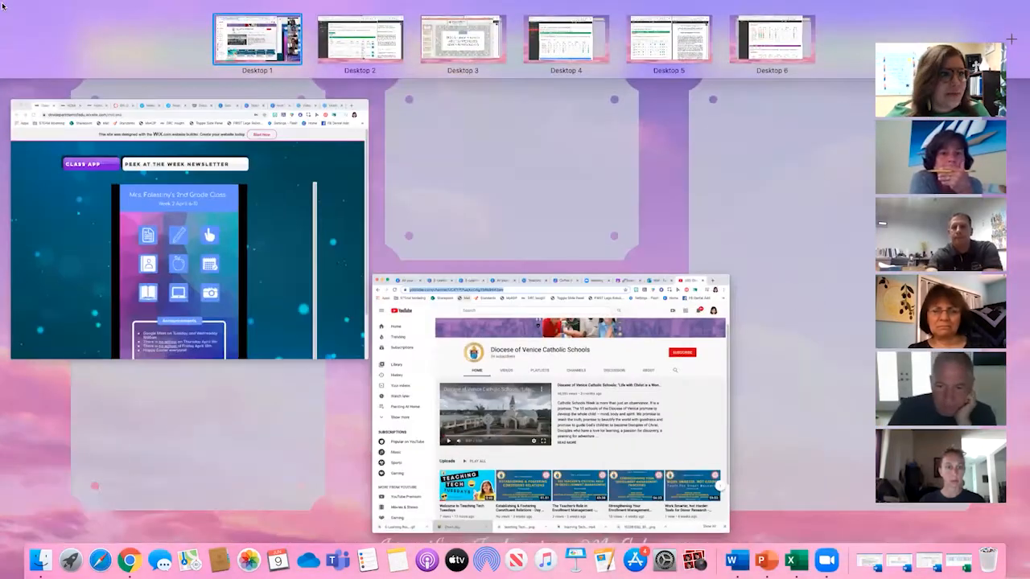
click(2, 7)
click(56, 28)
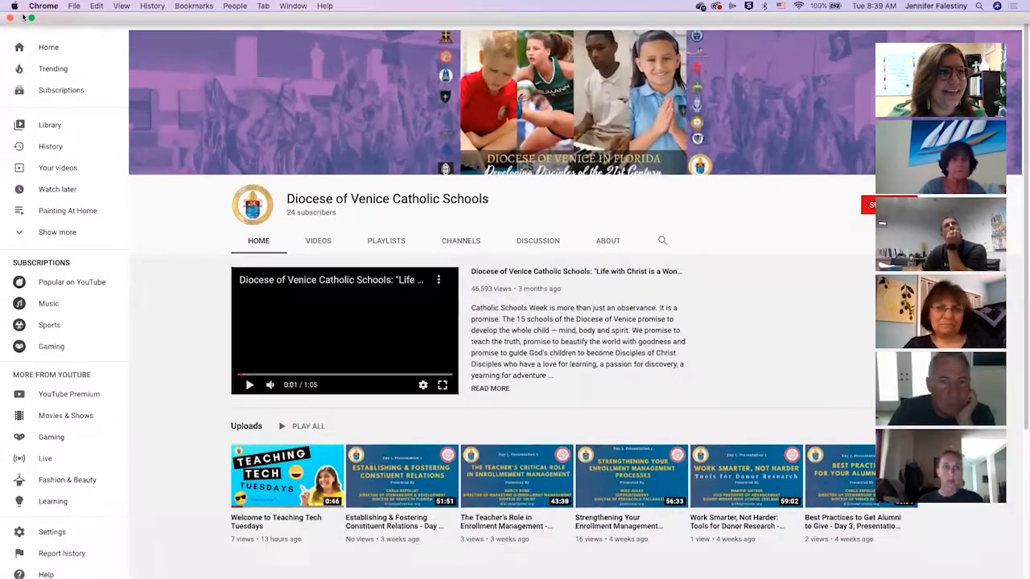
click(31, 17)
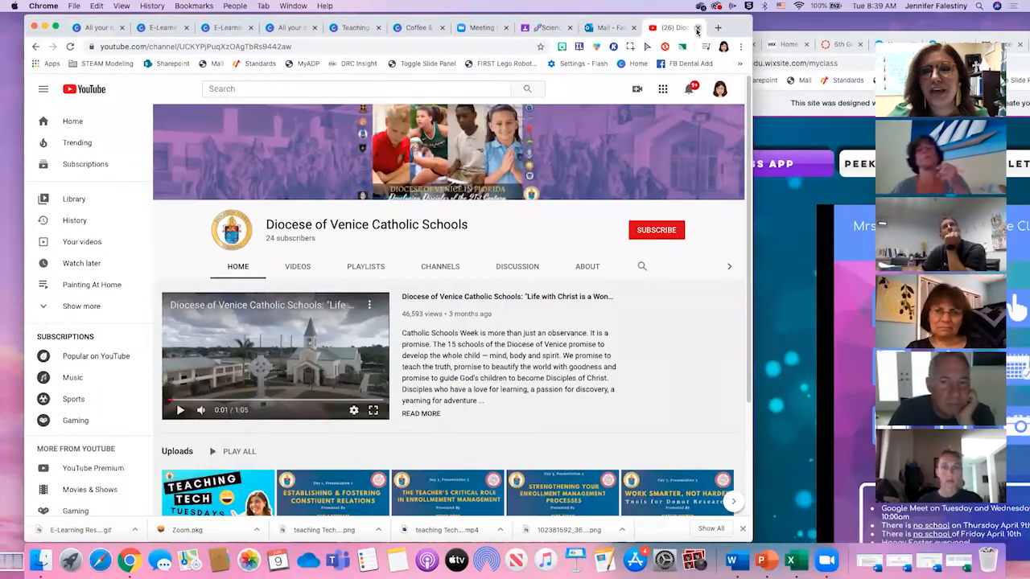
- Close the browser tabs with the YouTube channel and the Outlook mailbox
click(696, 29)
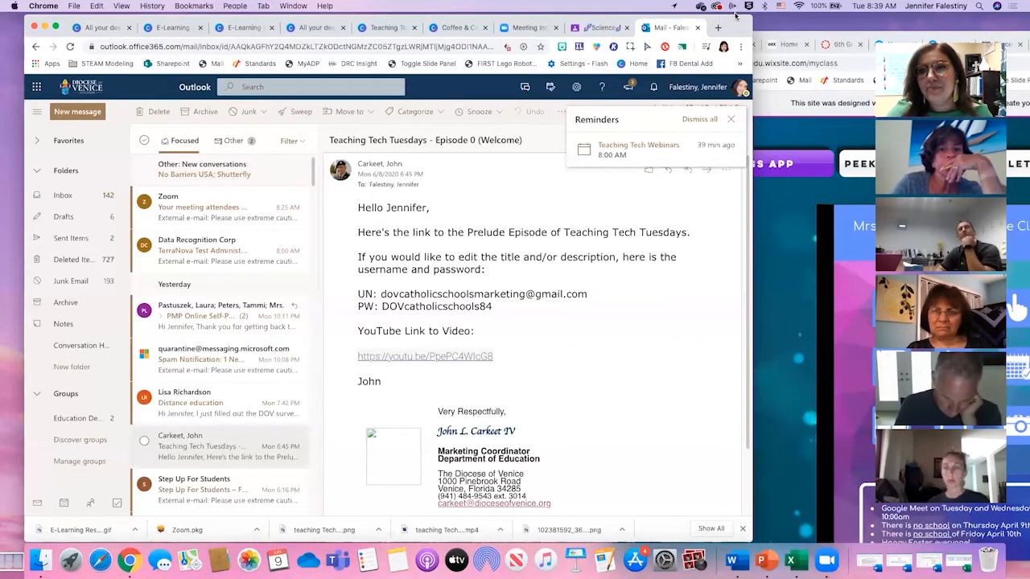
drag(729, 25, 752, 8)
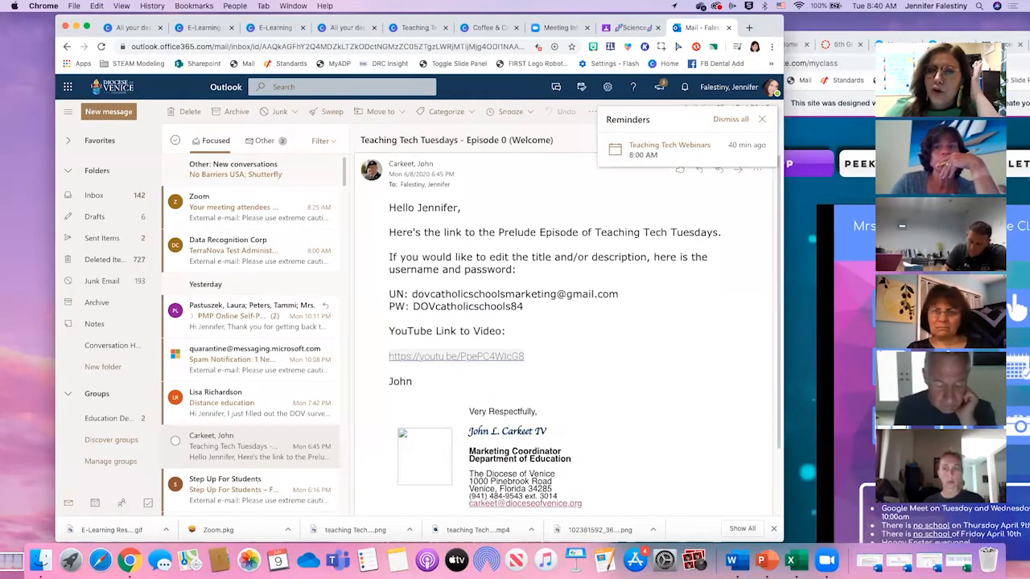
click(280, 28)
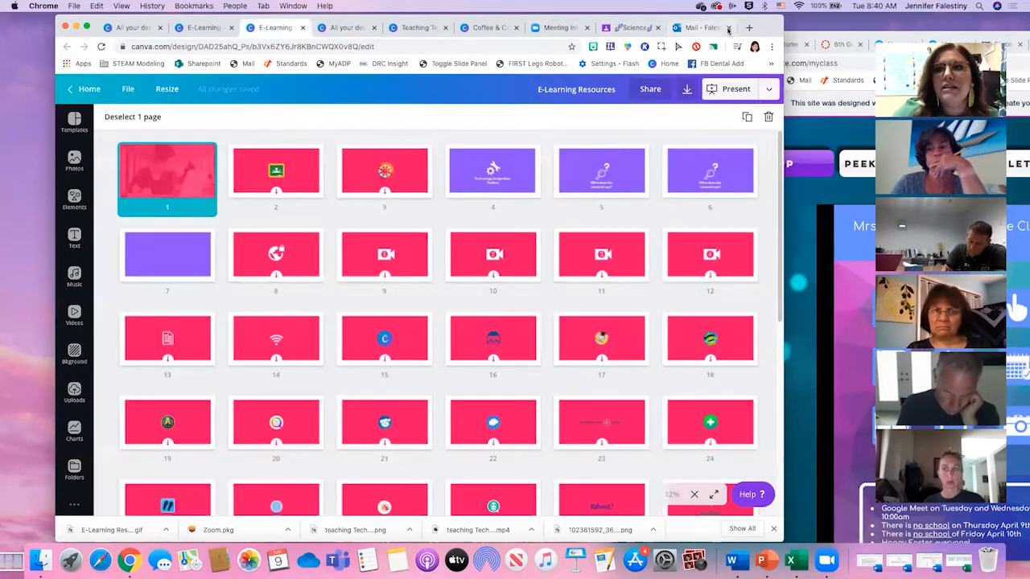
click(728, 28)
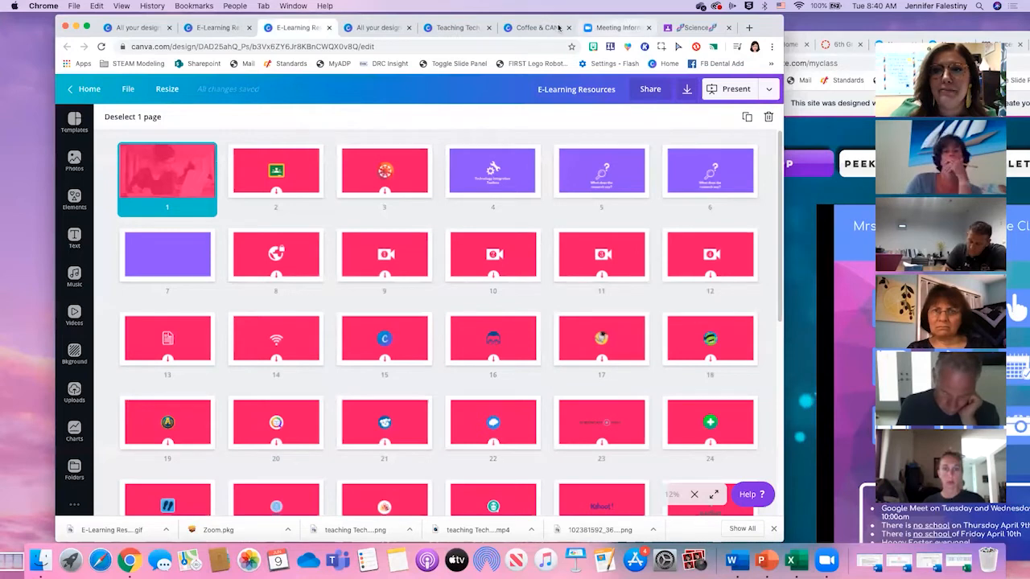
- Switch to Canva's All your designs page and reposition the meeting's video strip and the browser window
click(222, 28)
click(135, 27)
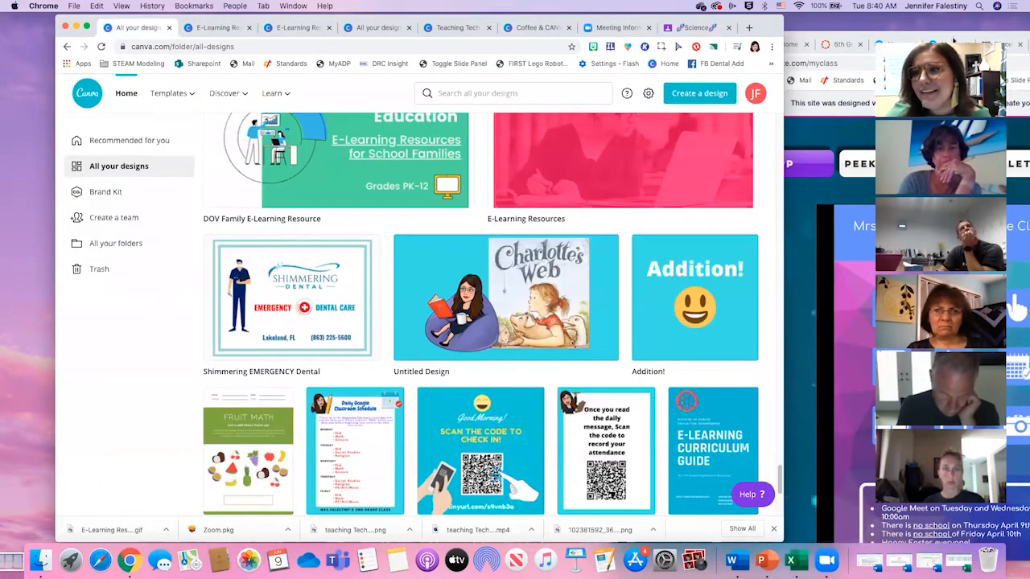
drag(934, 31, 938, 5)
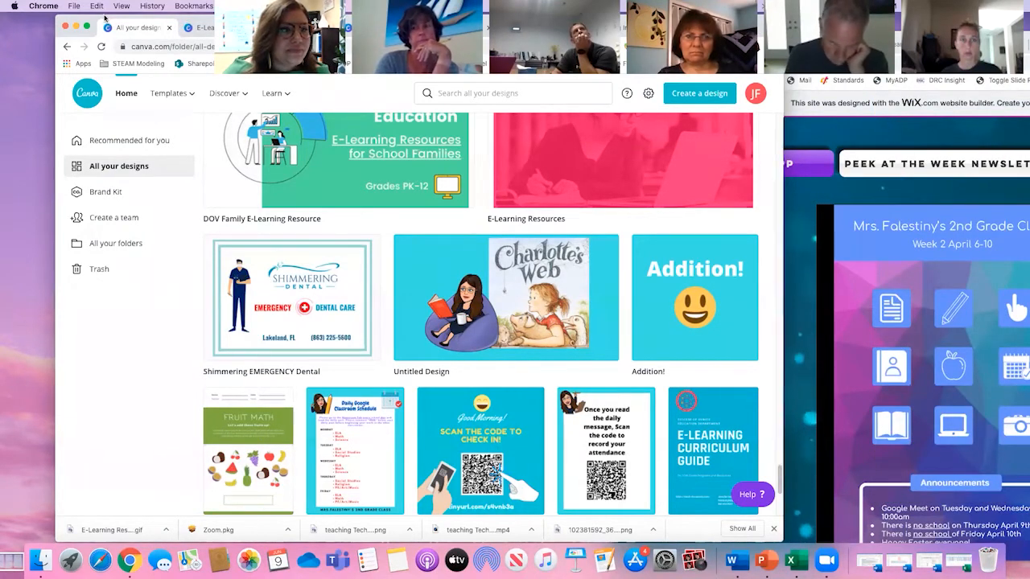
drag(105, 18, 103, 16)
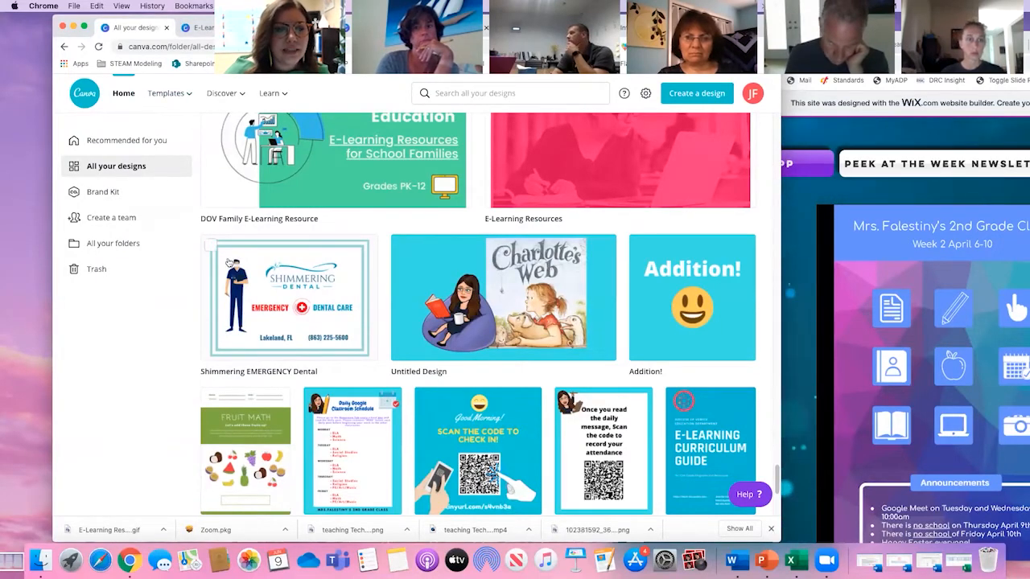
- Look through the existing Canva designs, including the Teaching Tech Tuesdays flyer and the Coffee & Canva, Tech Tools and Set Up for Success presentations
scroll(228, 263, up, 20)
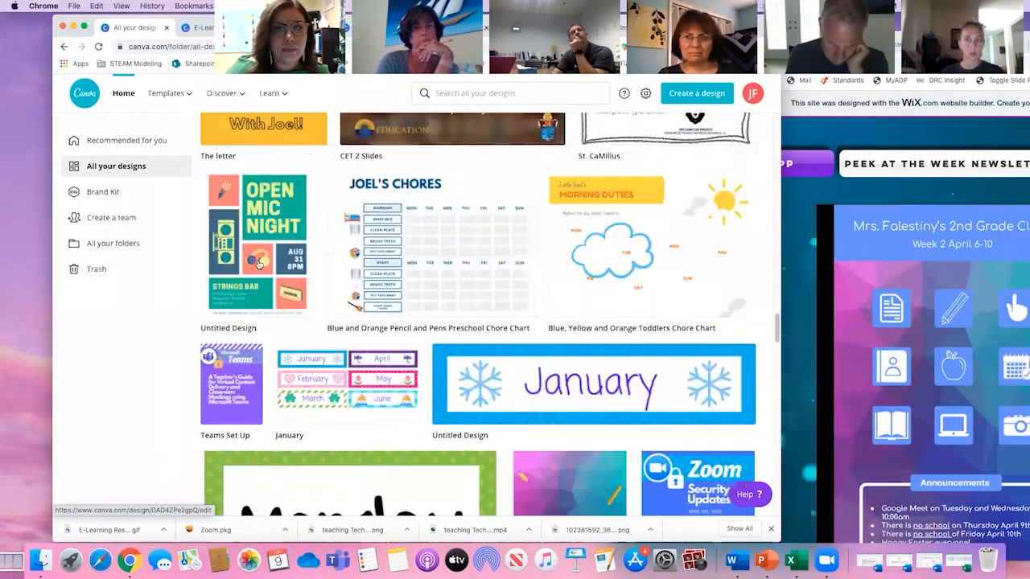
scroll(258, 263, up, 20)
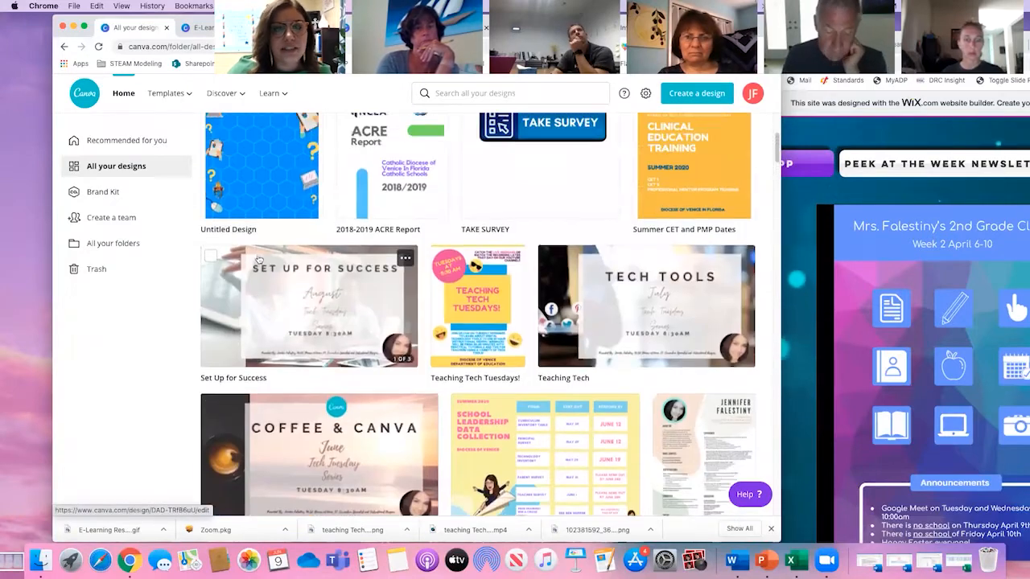
scroll(259, 260, up, 4)
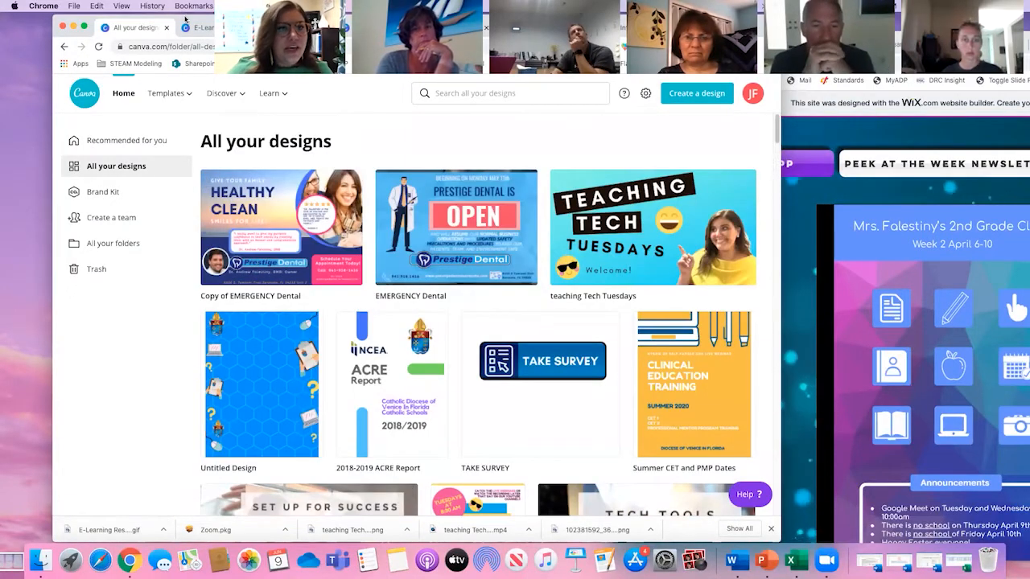
drag(185, 17, 177, 28)
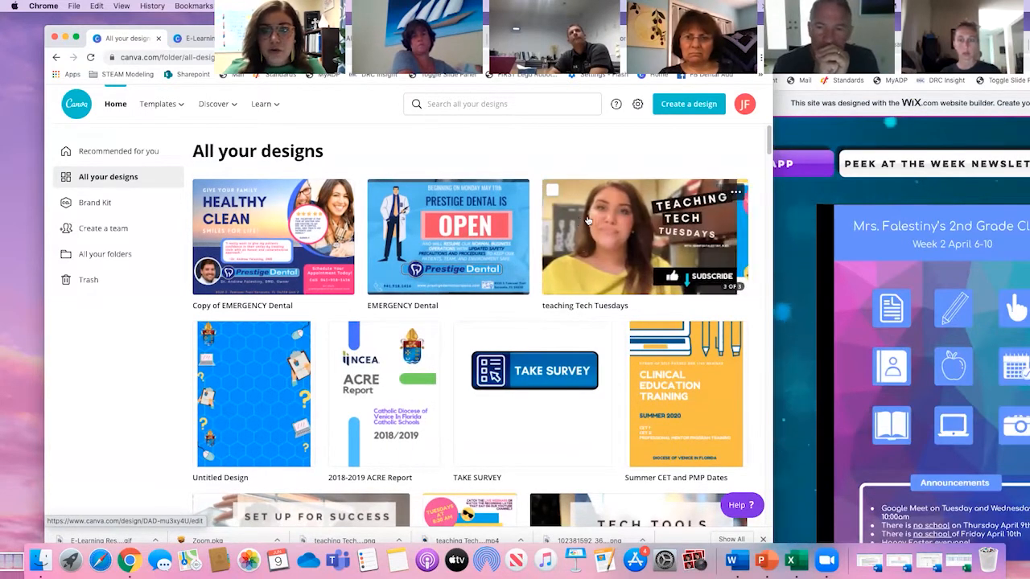
scroll(593, 320, down, 3)
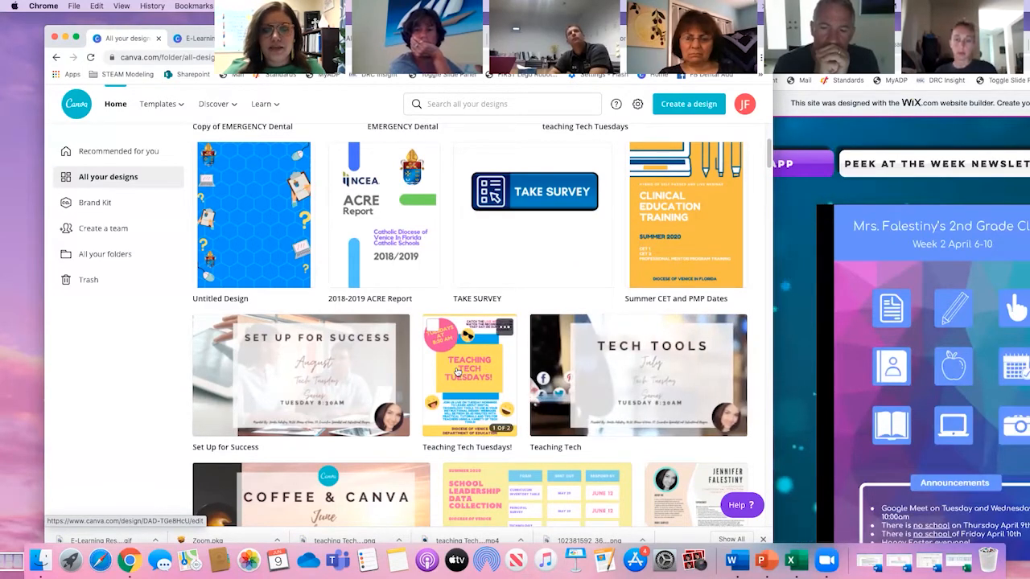
scroll(456, 371, down, 1)
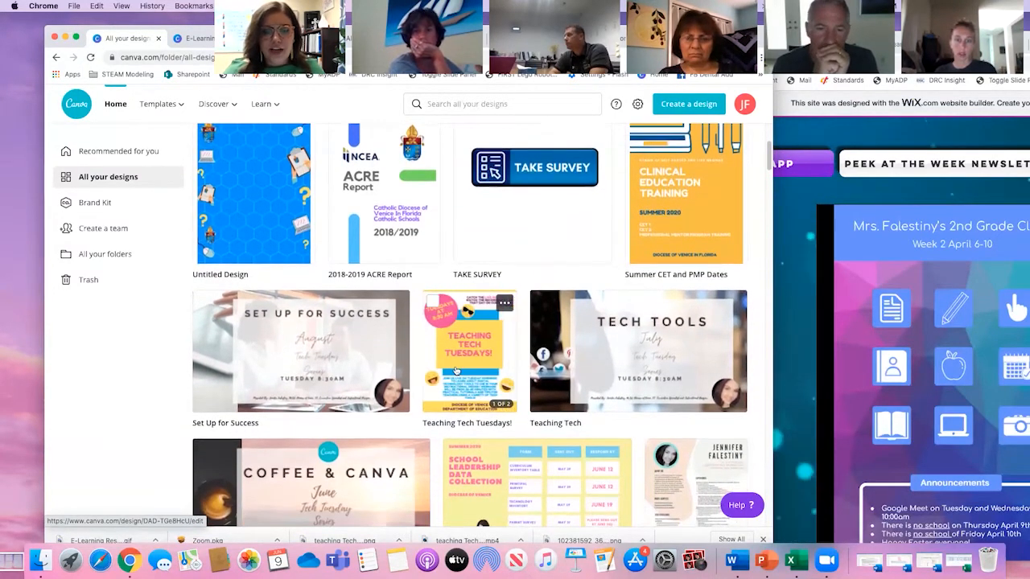
scroll(456, 371, down, 2)
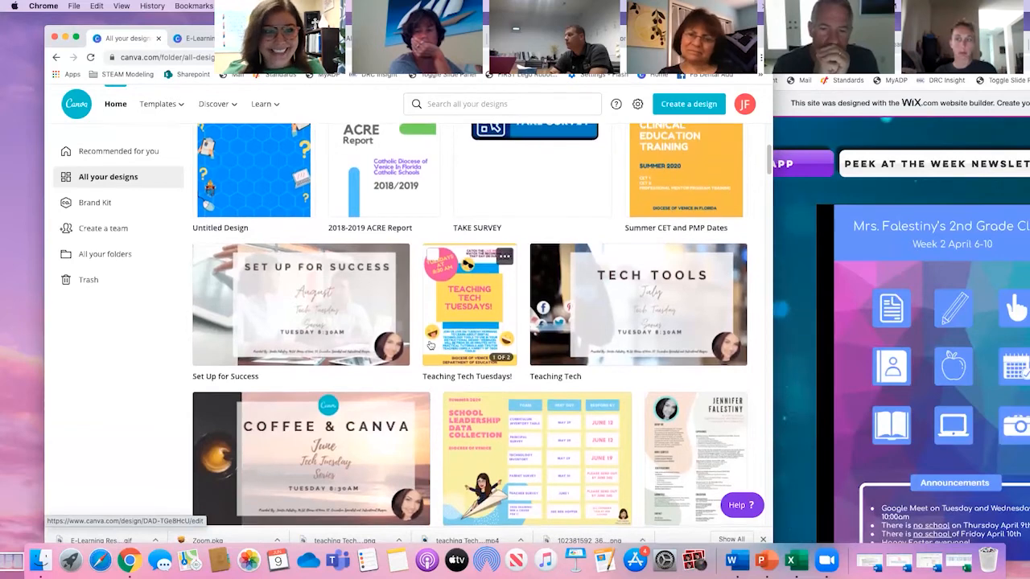
scroll(466, 338, up, 1)
right_click(441, 299)
click(451, 178)
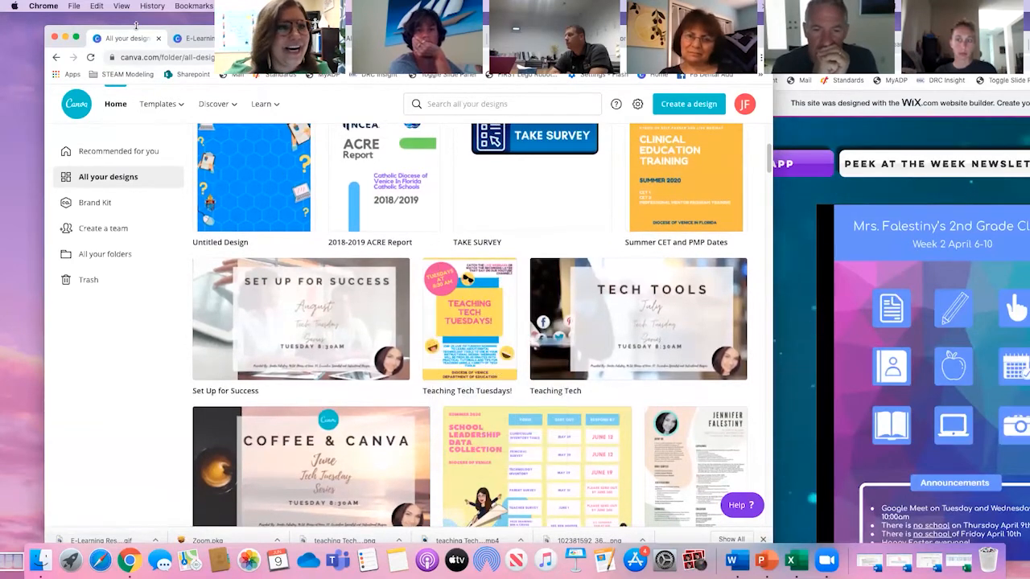
drag(132, 25, 133, 11)
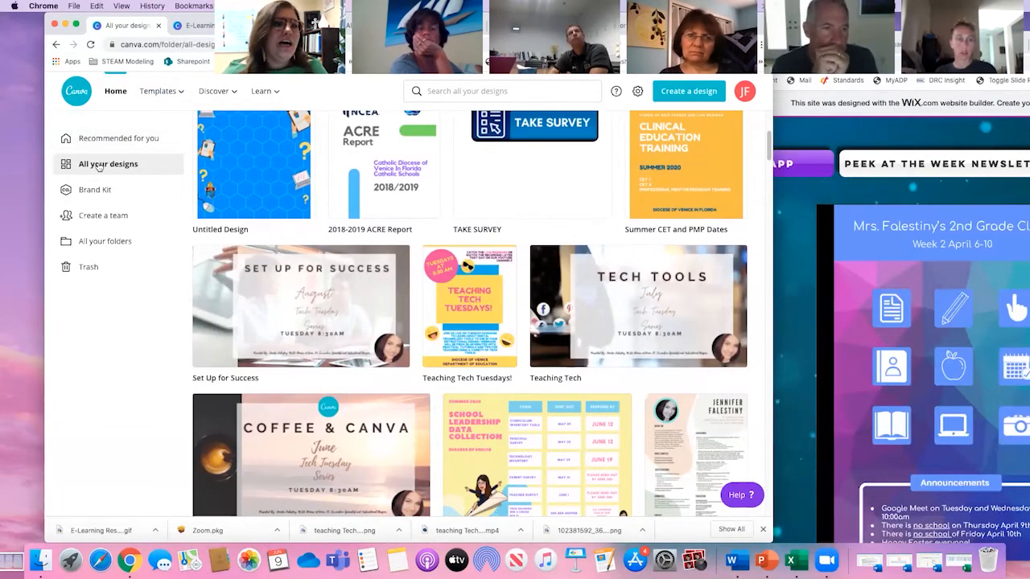
- Create a blank Instagram Post design from the design types on the Canva home page and browse its suggested templates
click(82, 94)
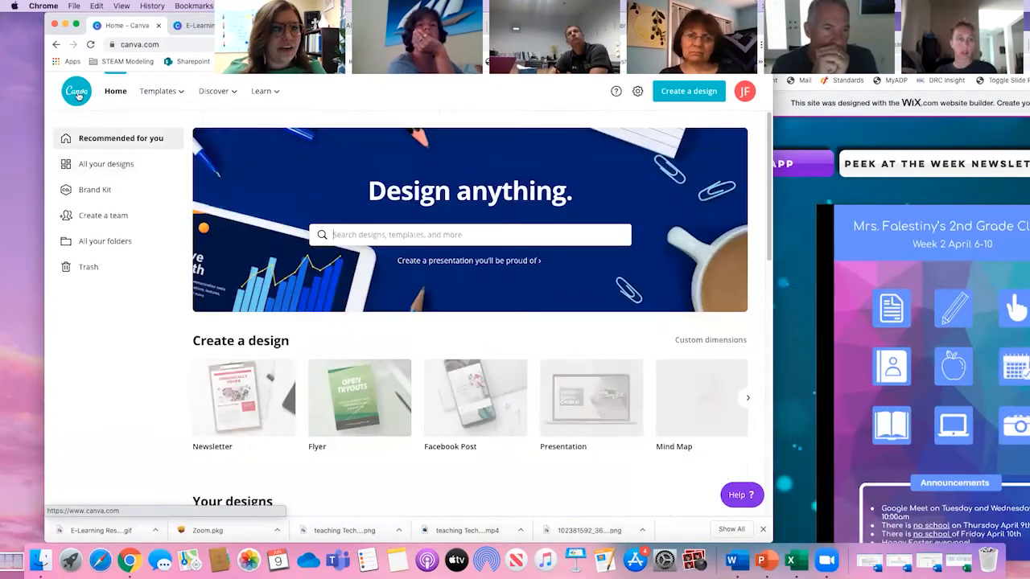
scroll(394, 340, down, 1)
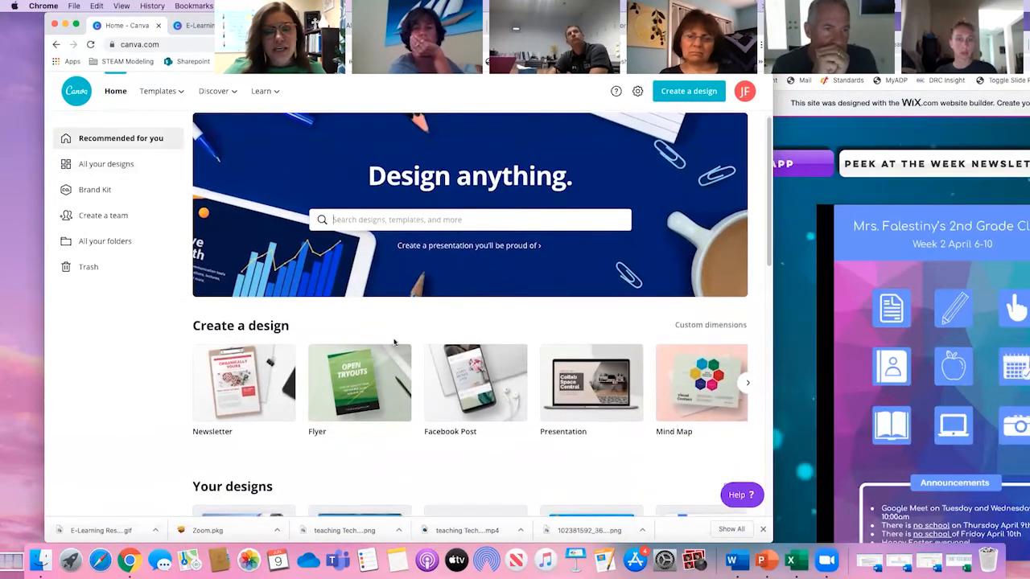
scroll(389, 348, down, 2)
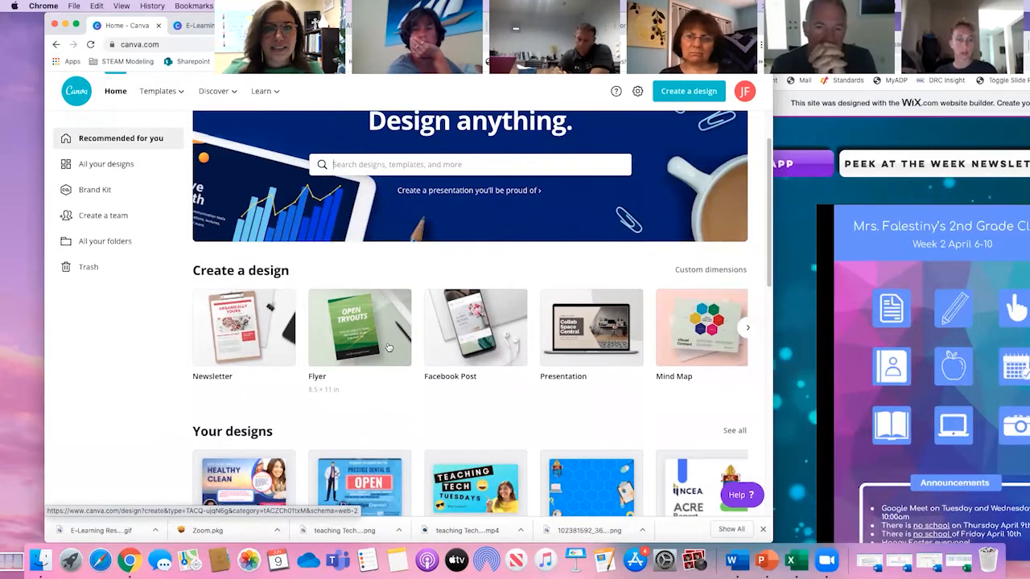
scroll(452, 383, down, 1)
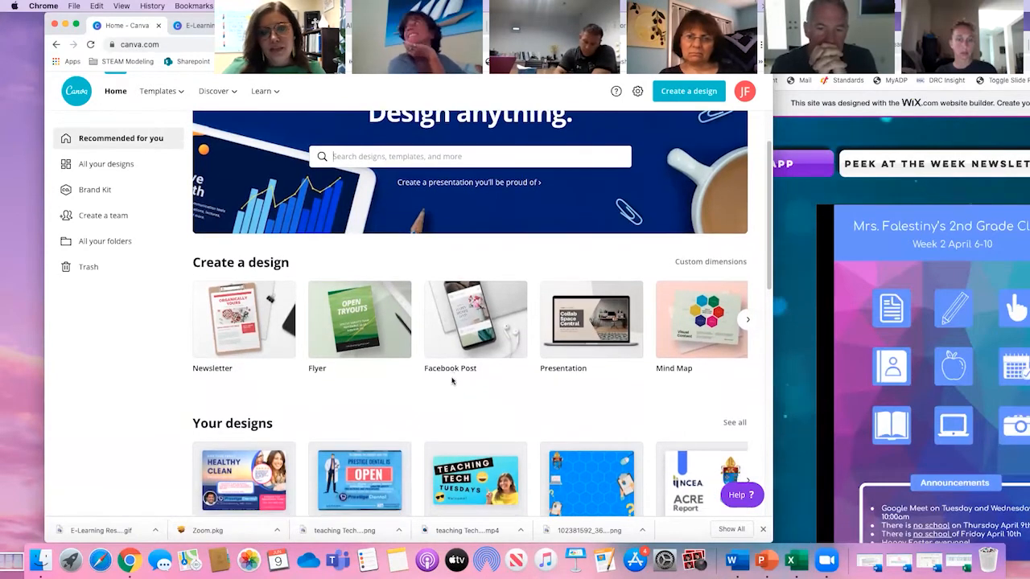
scroll(725, 354, down, 1)
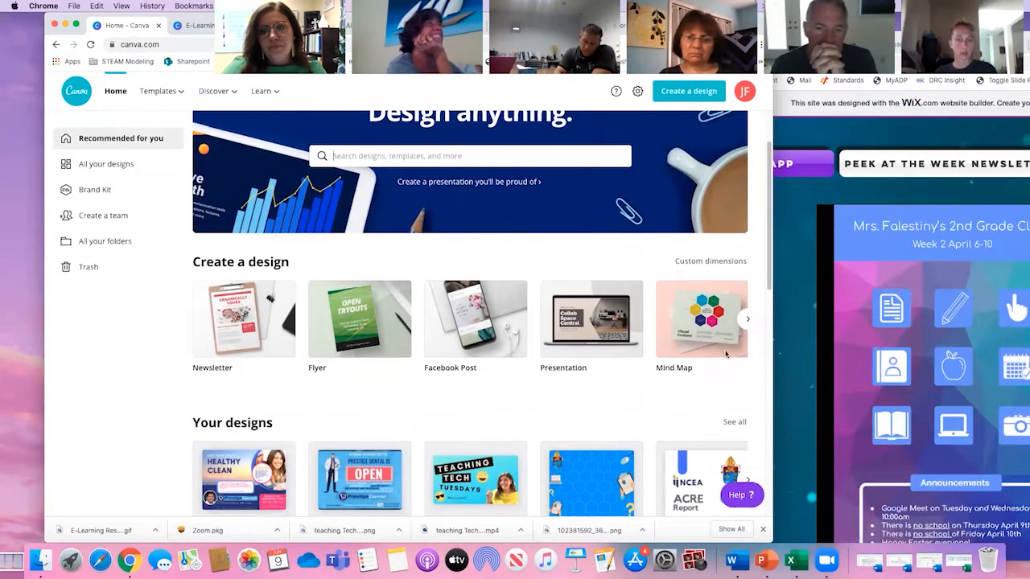
click(748, 321)
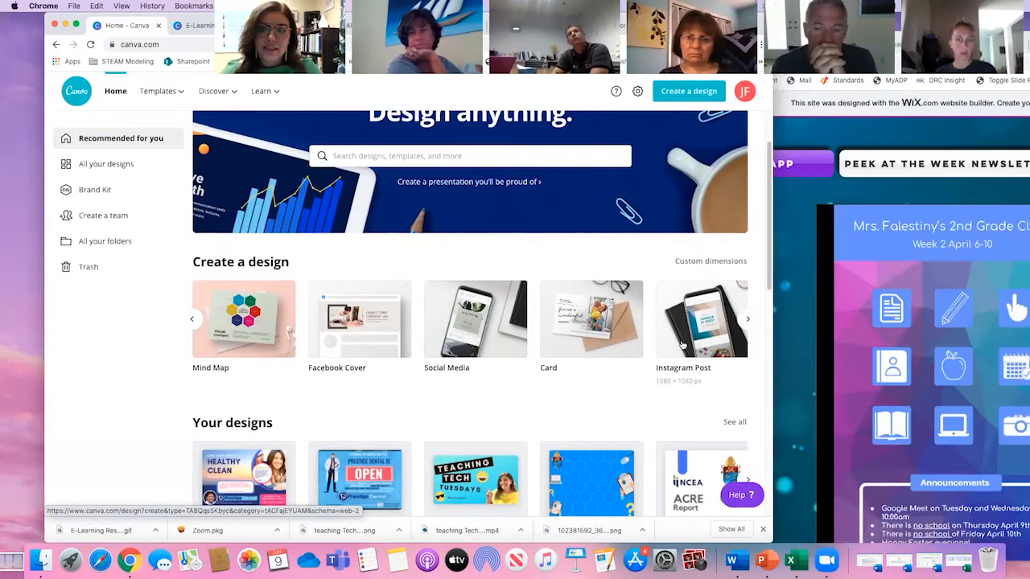
click(705, 314)
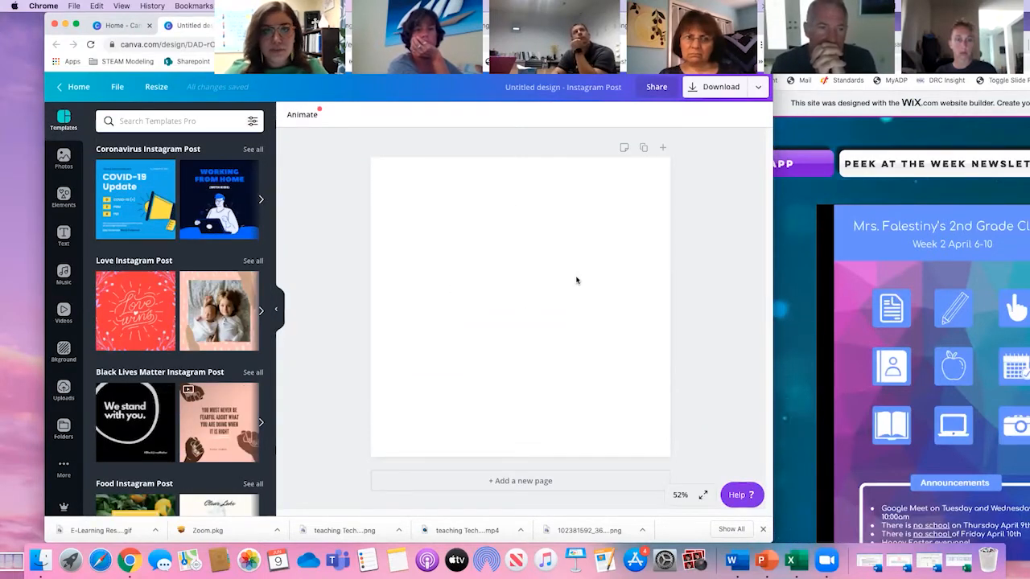
scroll(213, 300, down, 4)
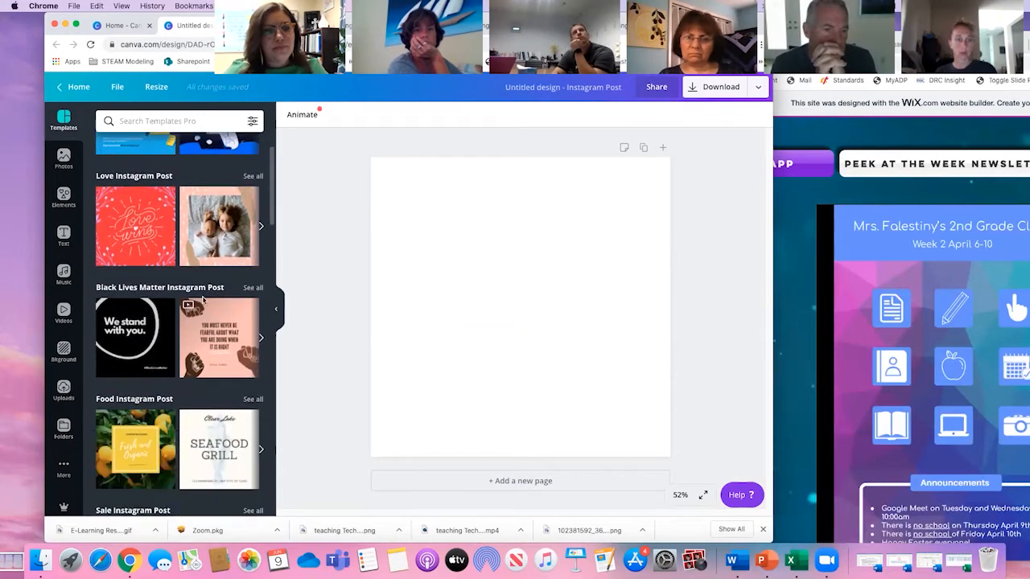
scroll(205, 298, up, 3)
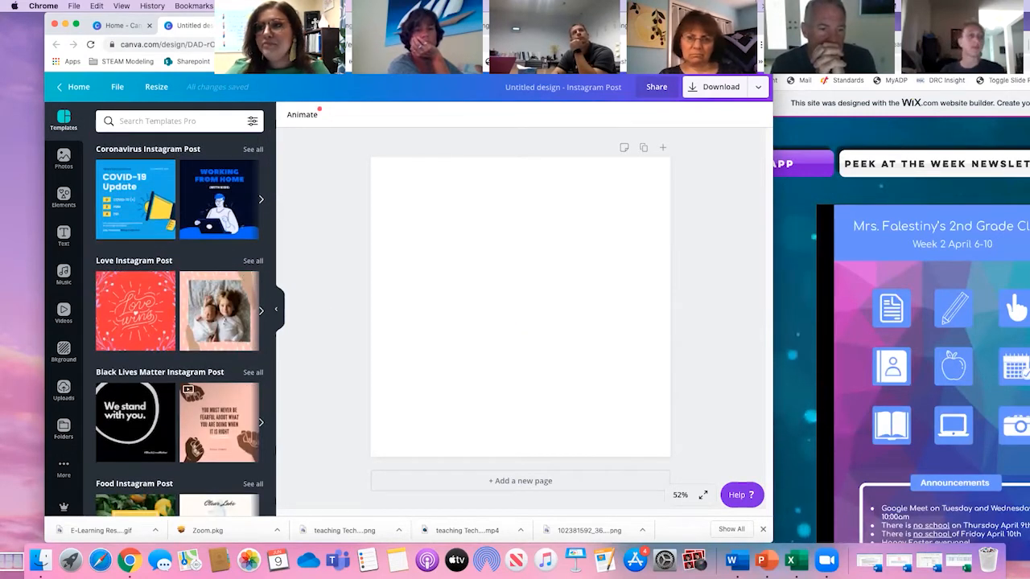
- Bring the browser window with the Wix class website in front of the Canva editor, fully in view
drag(897, 44, 445, 45)
drag(575, 49, 600, 99)
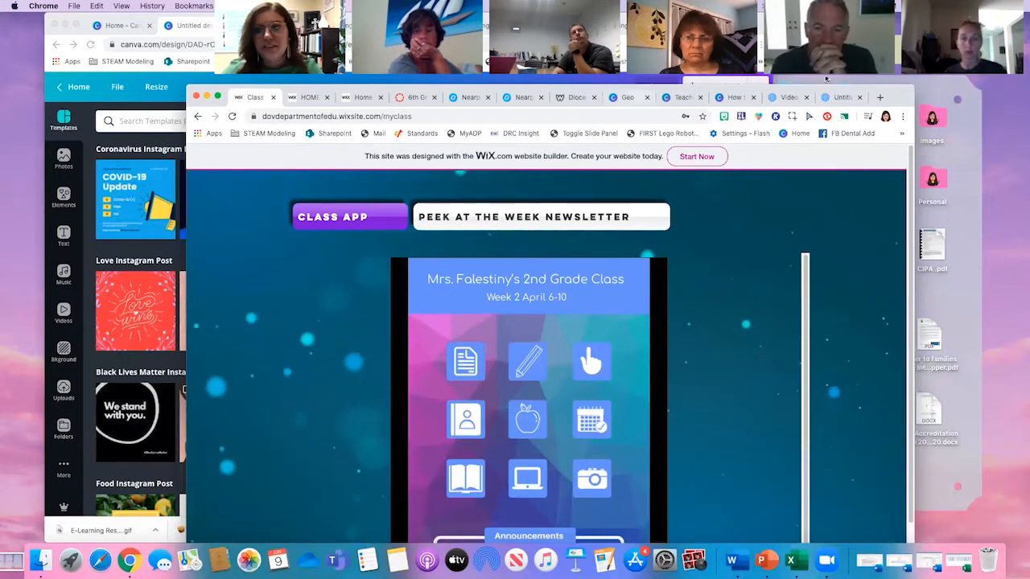
drag(896, 92, 898, 78)
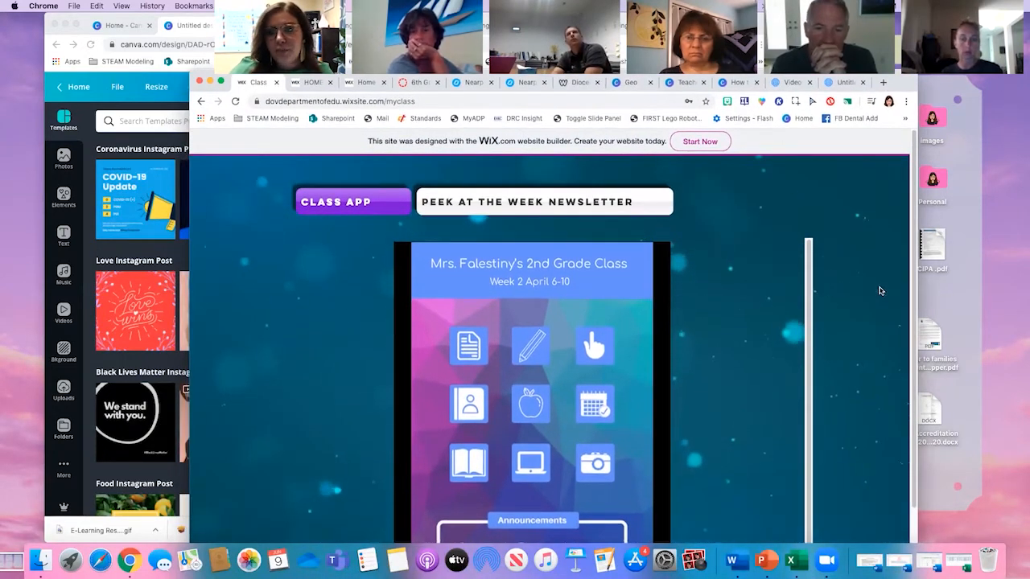
- Look over the 2nd grade class app page, including its icon grid and the Announcements box
scroll(855, 287, down, 1)
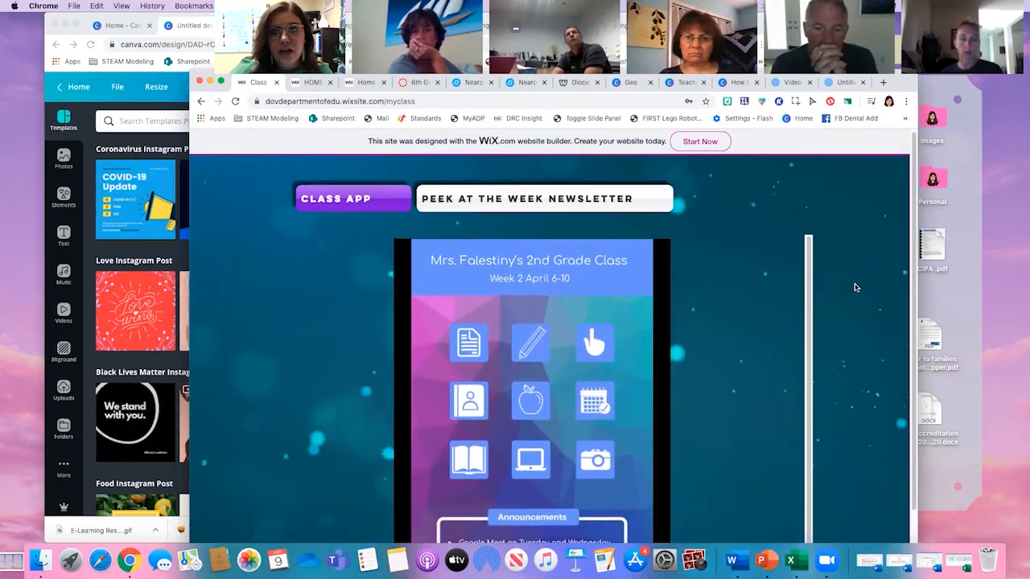
scroll(855, 287, down, 2)
scroll(855, 287, up, 2)
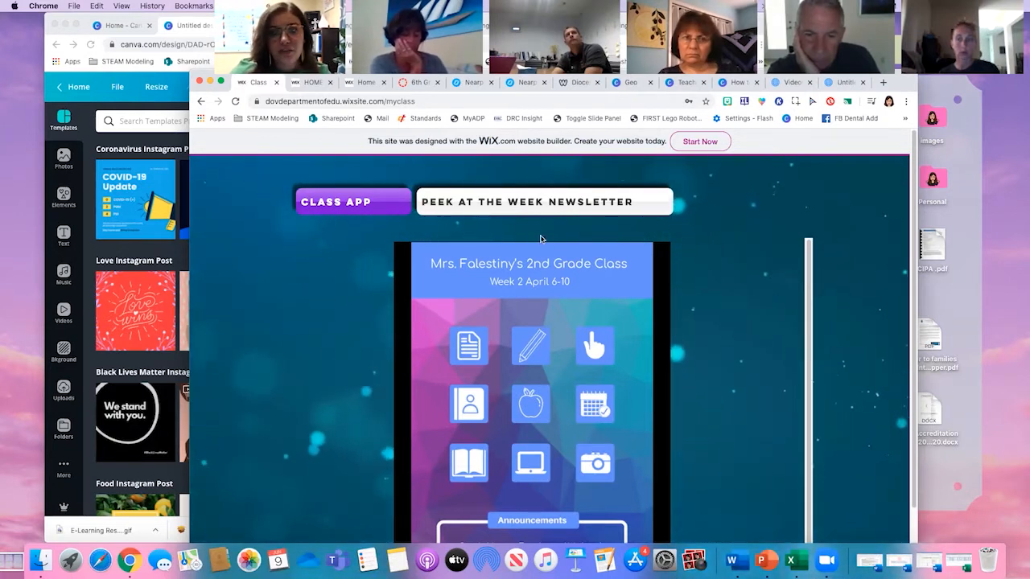
scroll(472, 352, down, 1)
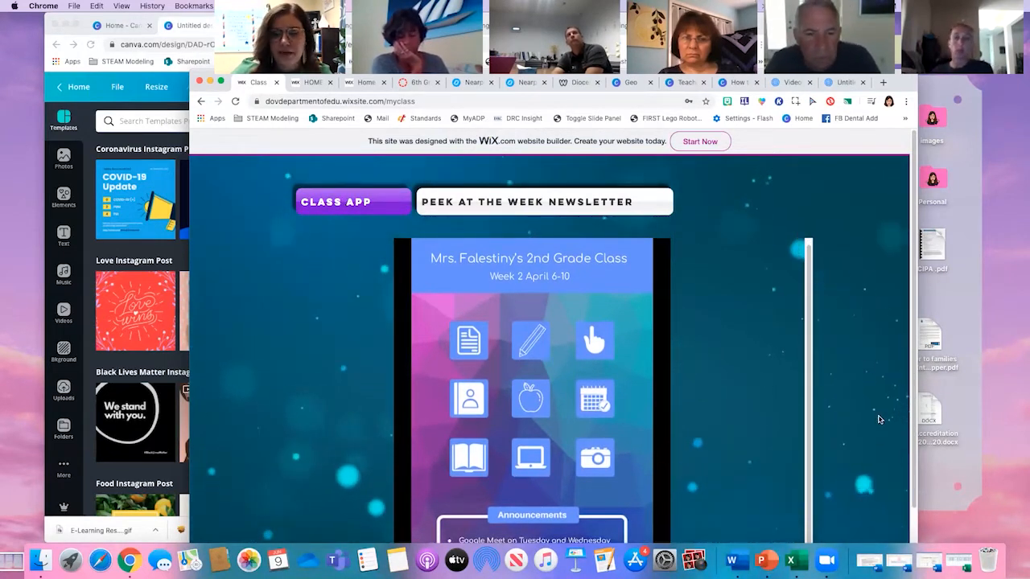
scroll(875, 421, down, 3)
scroll(875, 422, up, 1)
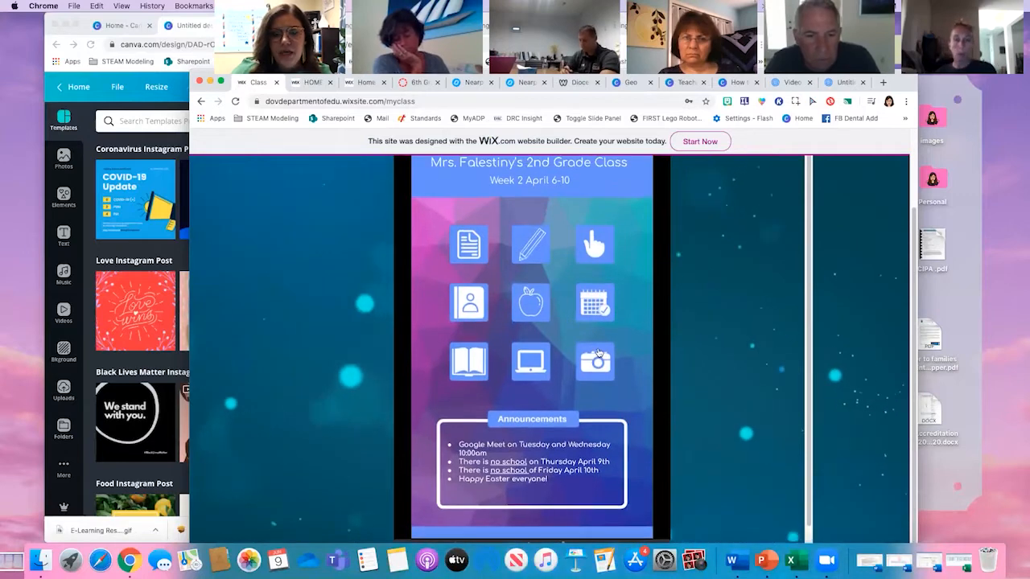
- Look at the class app's Newsletter and Homework pages and return to its home screen
click(467, 256)
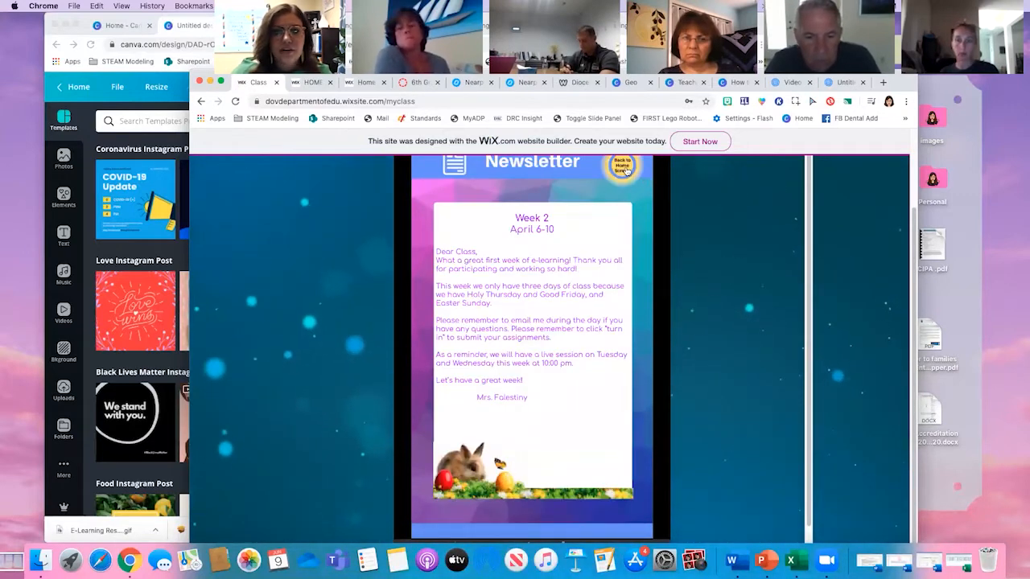
click(624, 171)
click(532, 238)
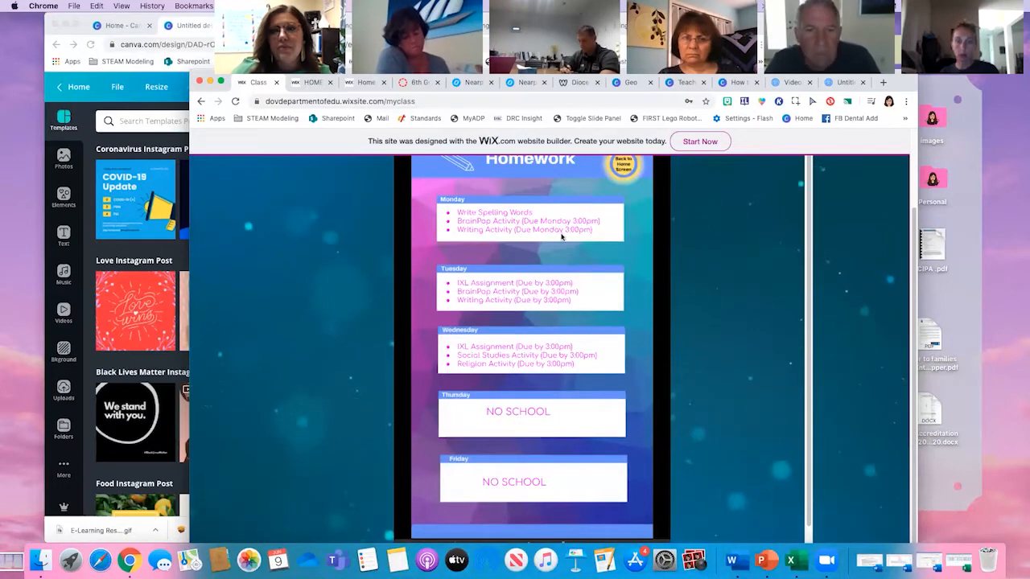
click(626, 169)
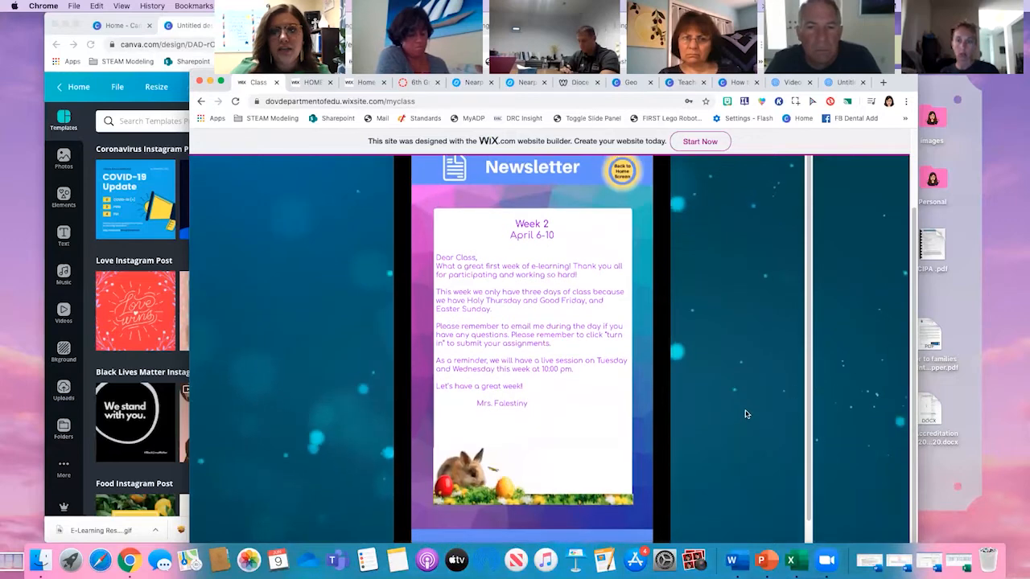
scroll(674, 304, up, 2)
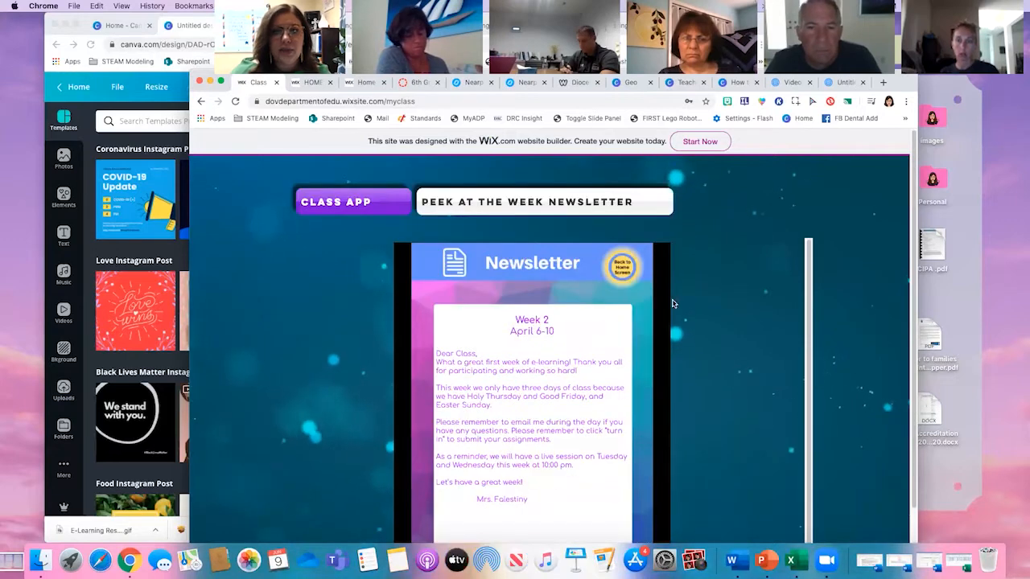
click(627, 272)
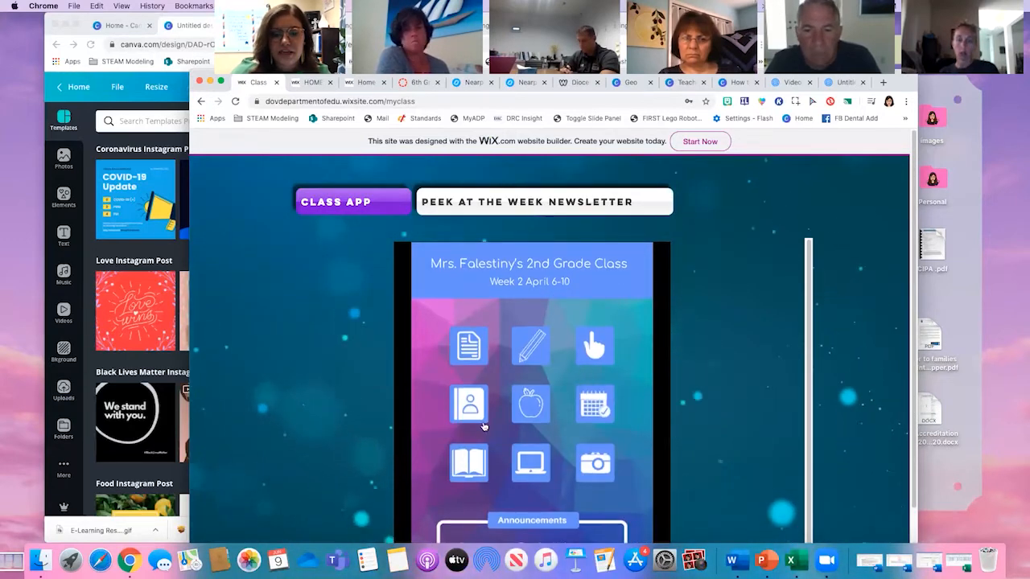
- View the class app's Contact page with the teacher's details and office hours, and go back to the home screen
click(549, 455)
scroll(624, 421, down, 4)
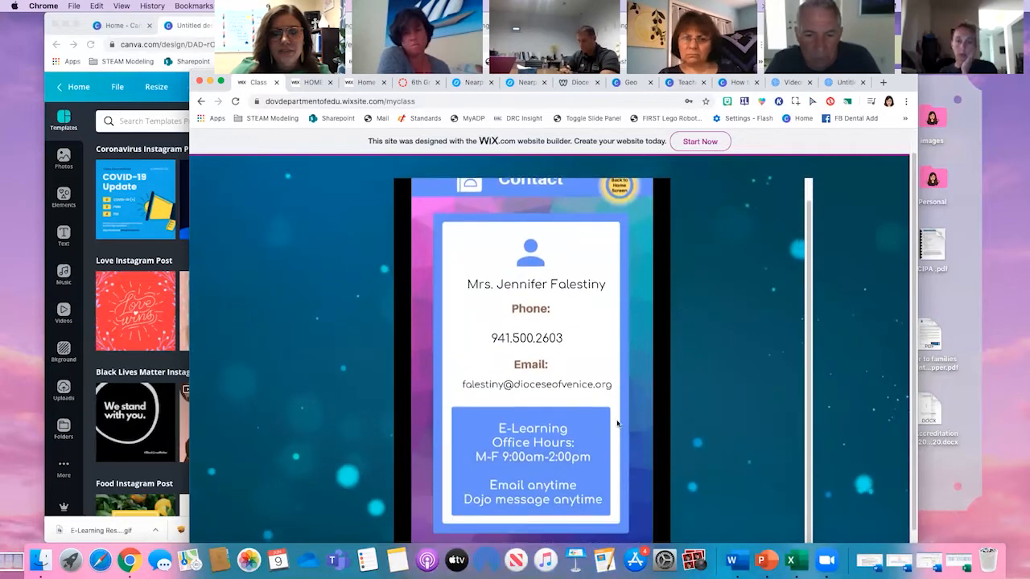
click(615, 227)
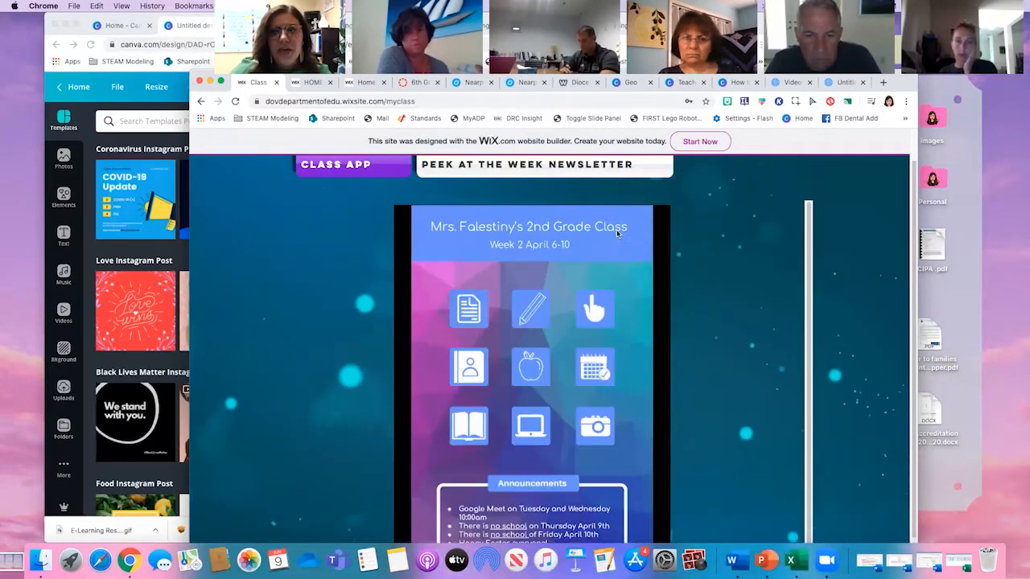
- Open the Peek at the Week Newsletter page of the class website and look over its header, video banner and Weekly Reading box
click(550, 173)
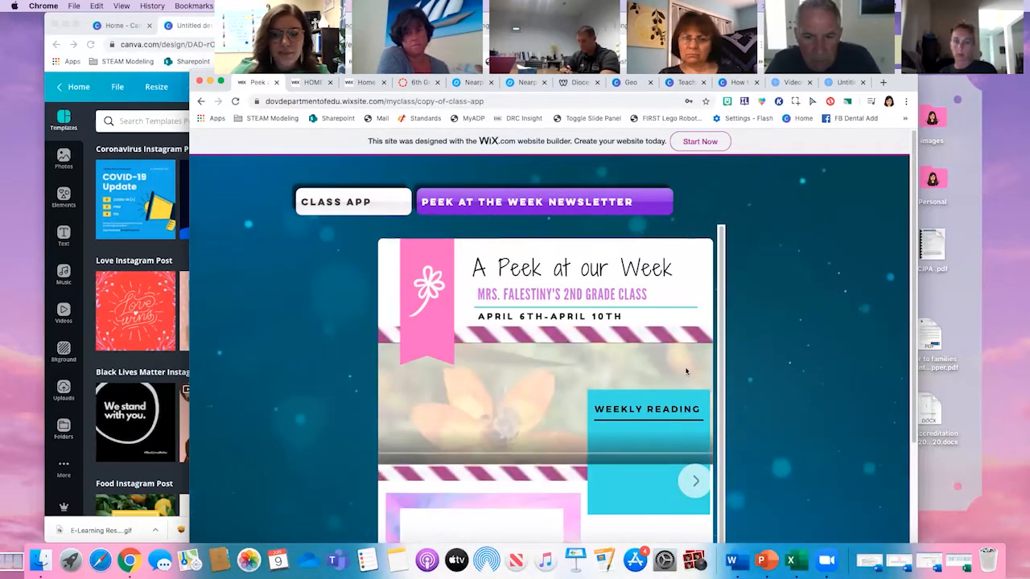
scroll(680, 369, down, 1)
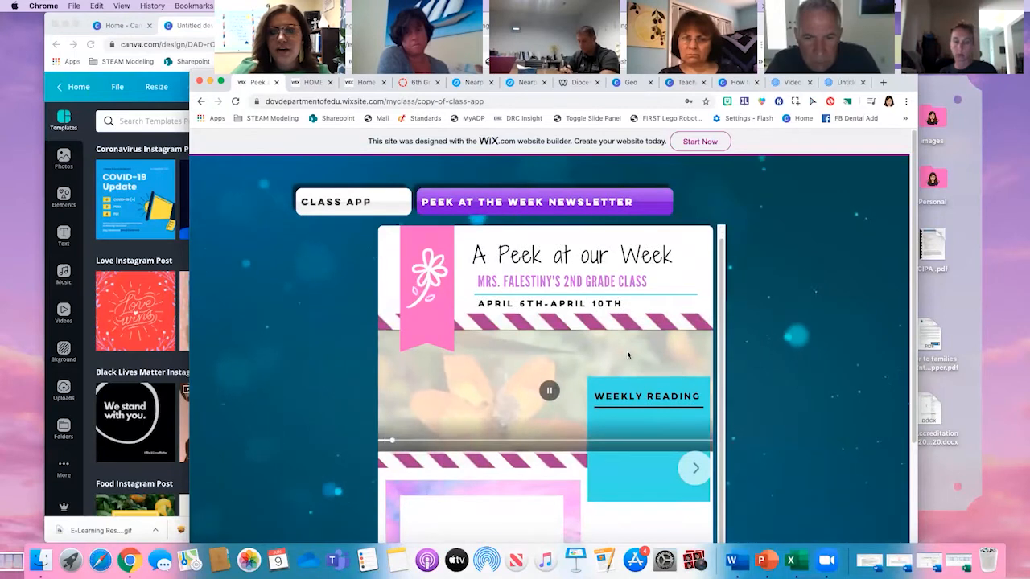
scroll(619, 353, down, 1)
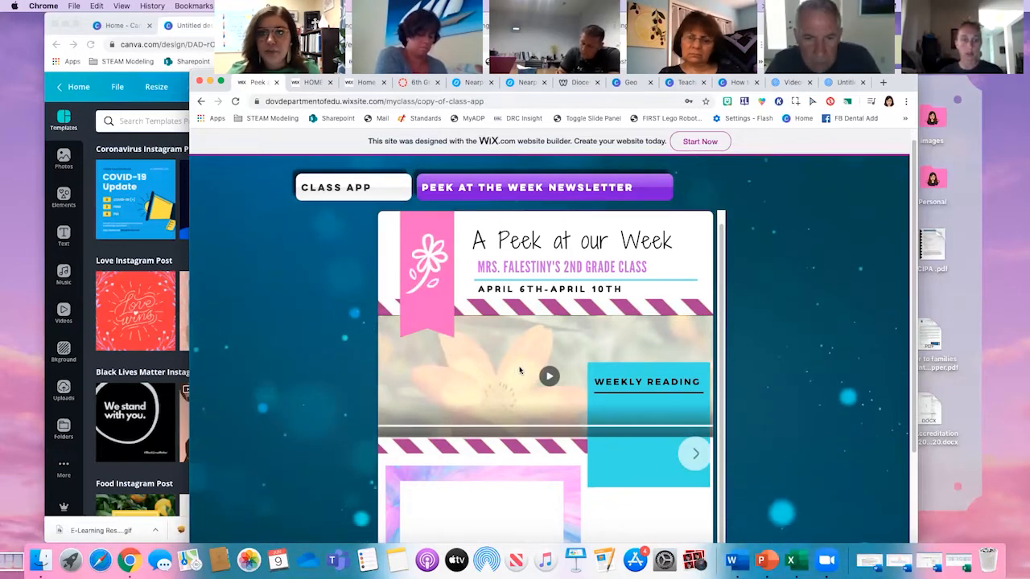
mouse_move(485, 102)
mouse_down()
mouse_move(460, 102)
mouse_move(499, 102)
mouse_up()
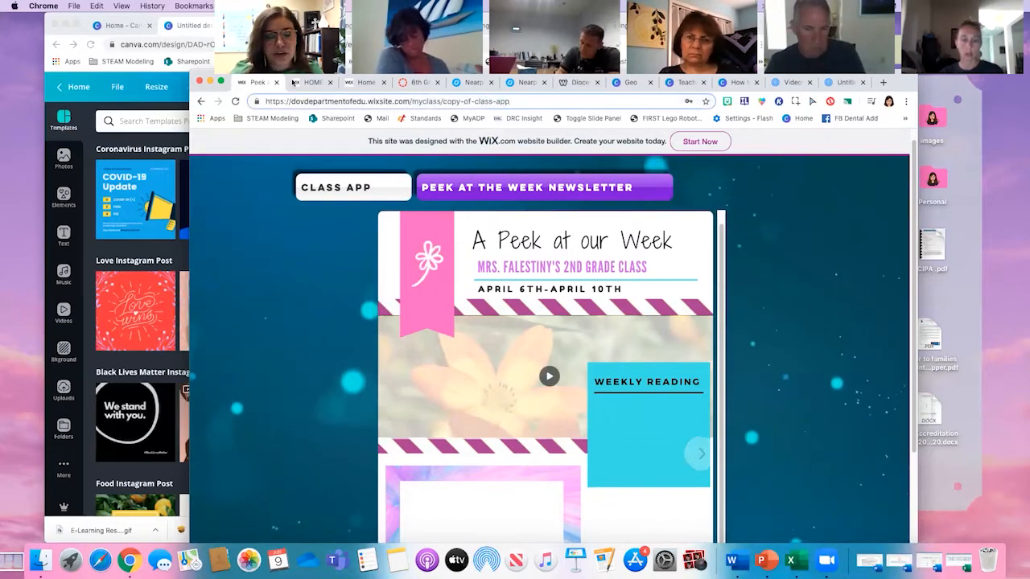
- Switch back to the Canva browser window and look through its open pages for the newsletter design
click(147, 16)
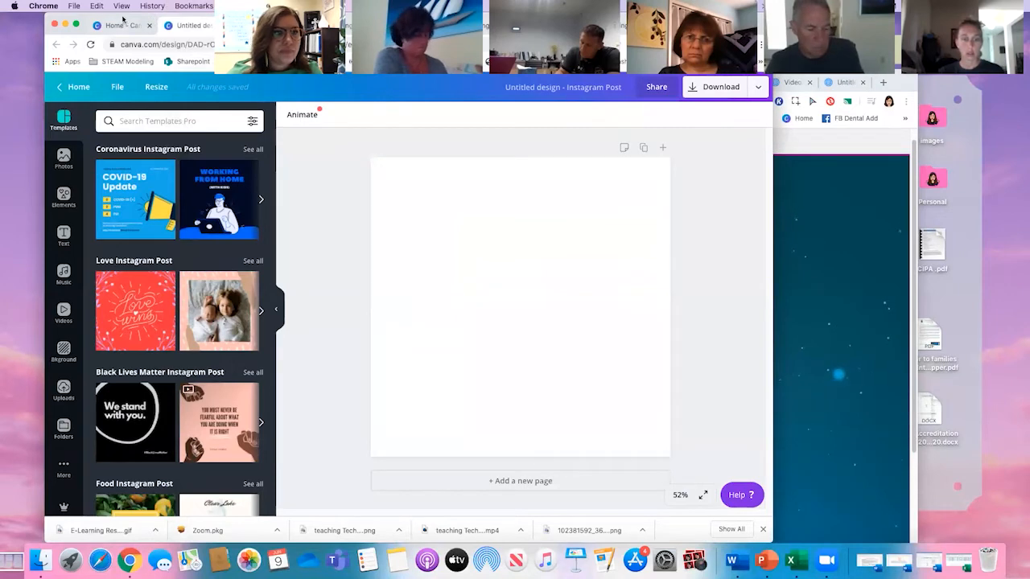
click(122, 21)
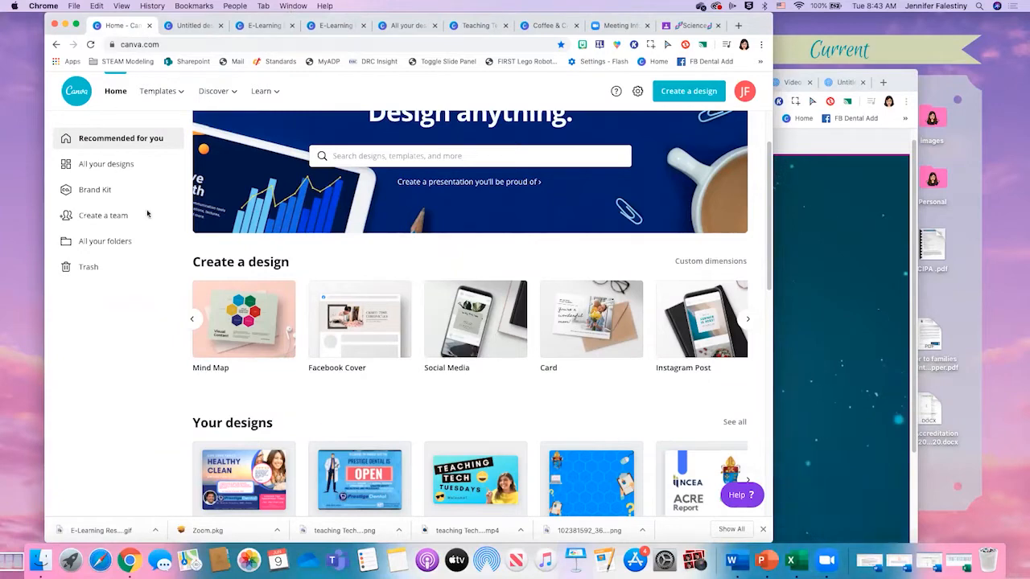
scroll(279, 412, down, 3)
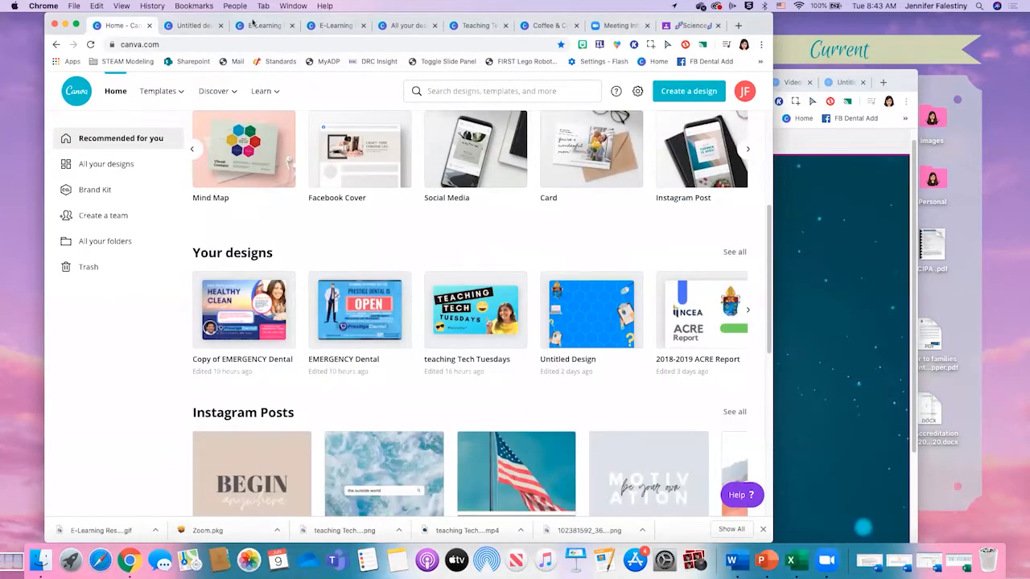
click(189, 25)
click(257, 25)
click(334, 25)
click(406, 25)
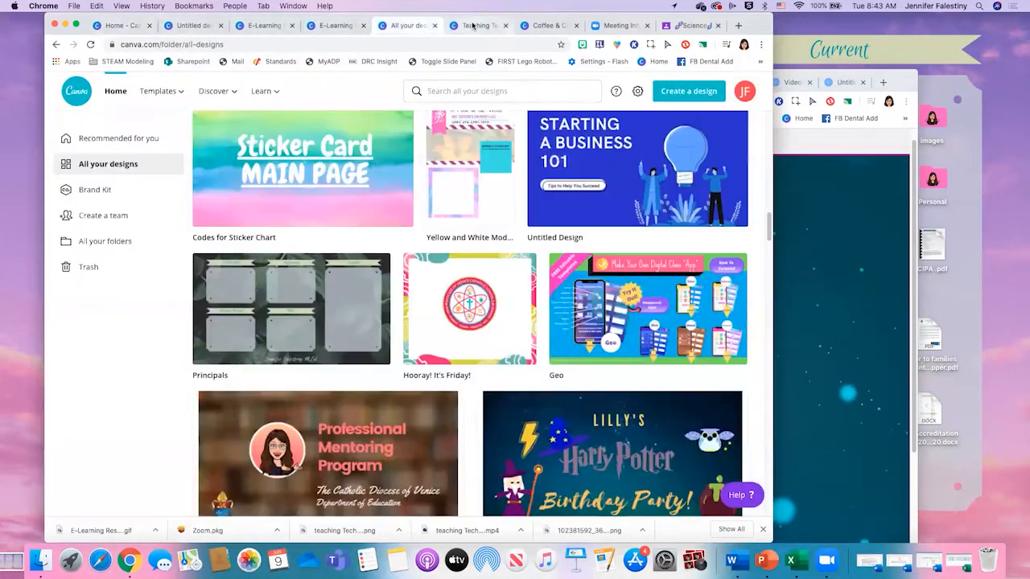
click(475, 25)
click(545, 25)
click(618, 25)
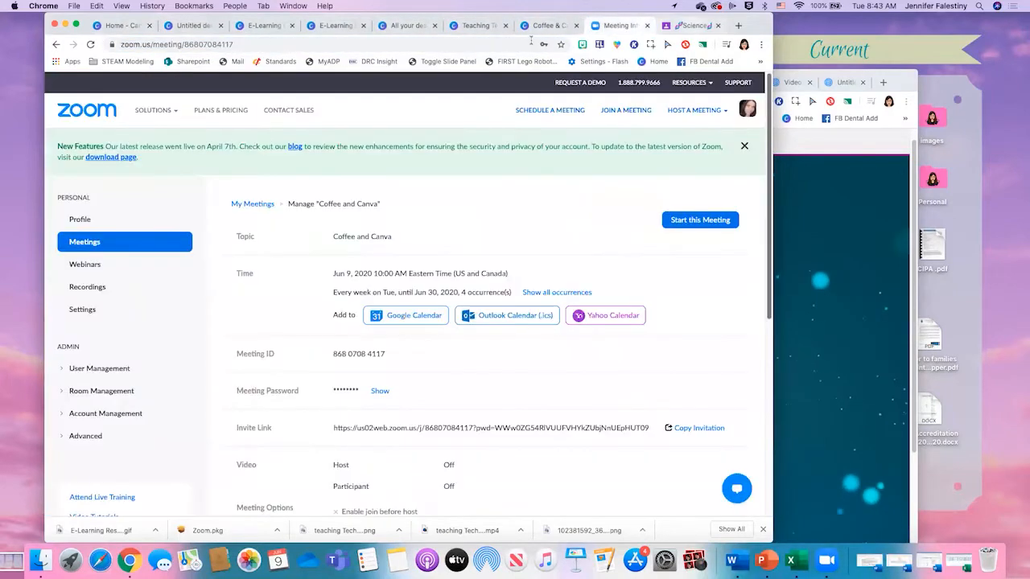
- Show all existing Canva designs, find the "A Peek at our Week" classroom newsletter among them and open it in the editor
click(121, 30)
click(733, 252)
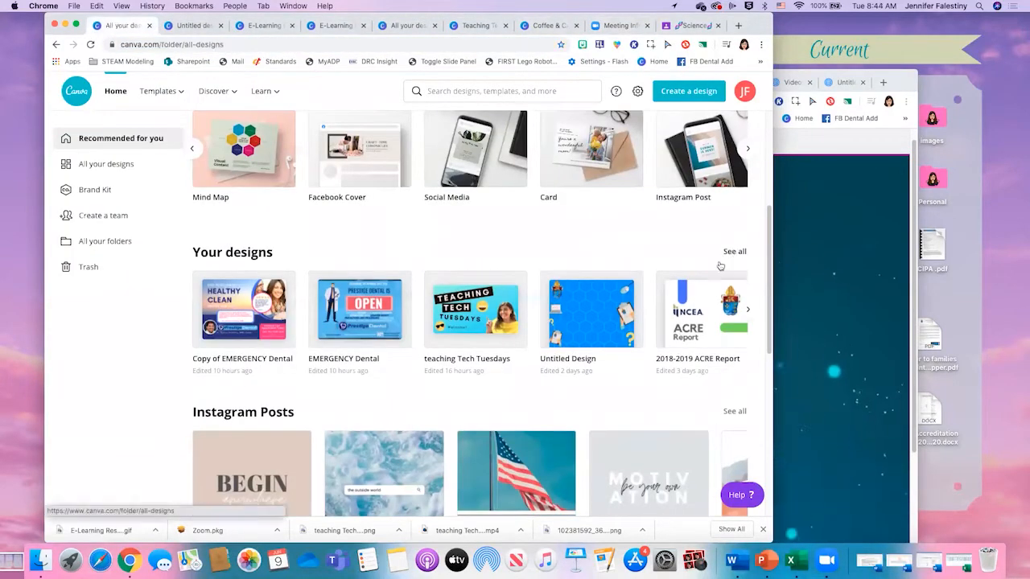
scroll(557, 299, down, 6)
scroll(557, 299, down, 10)
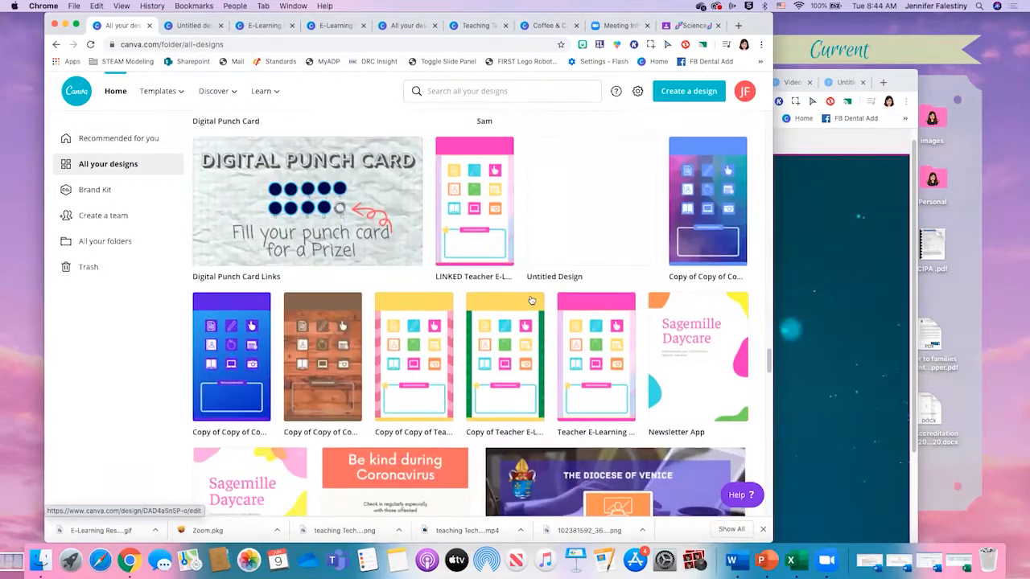
scroll(531, 300, down, 2)
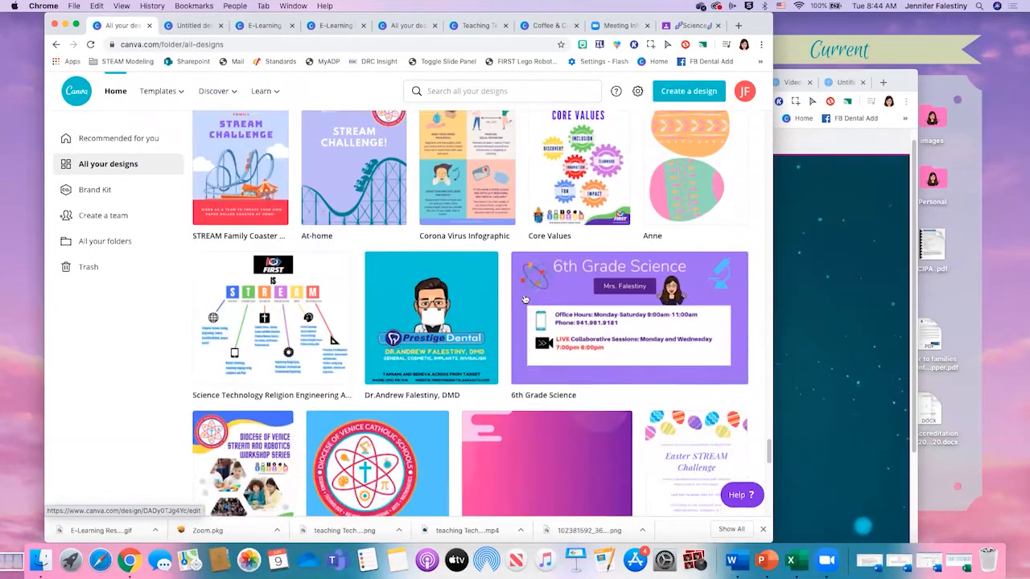
scroll(523, 294, down, 2)
scroll(526, 291, up, 10)
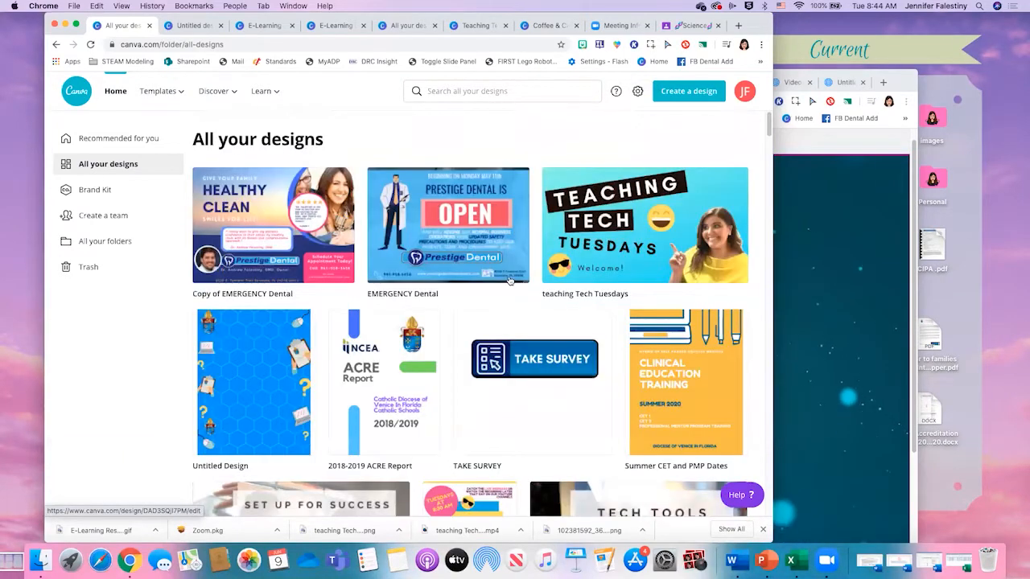
scroll(505, 288, down, 6)
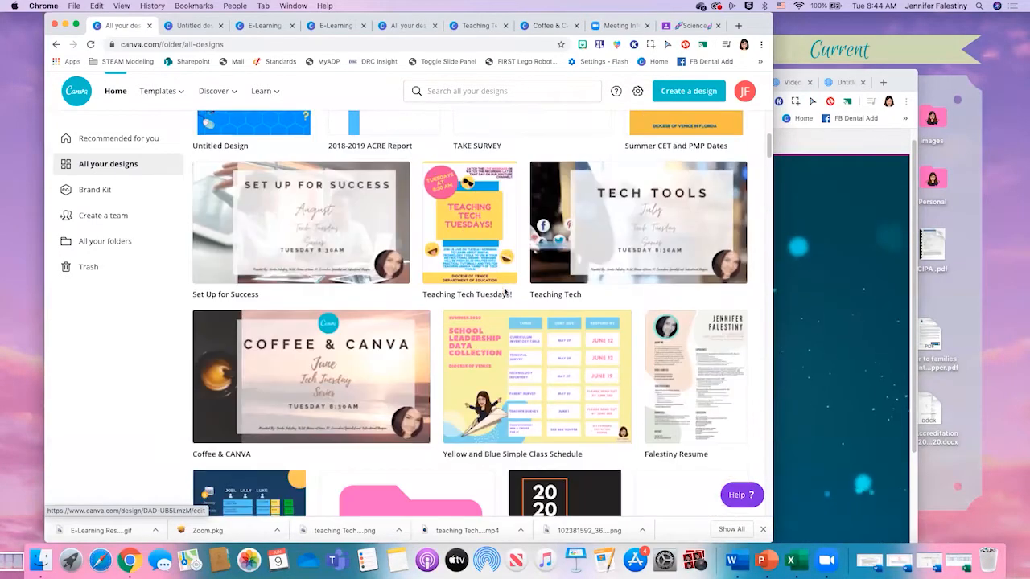
scroll(507, 291, down, 1)
scroll(689, 274, down, 7)
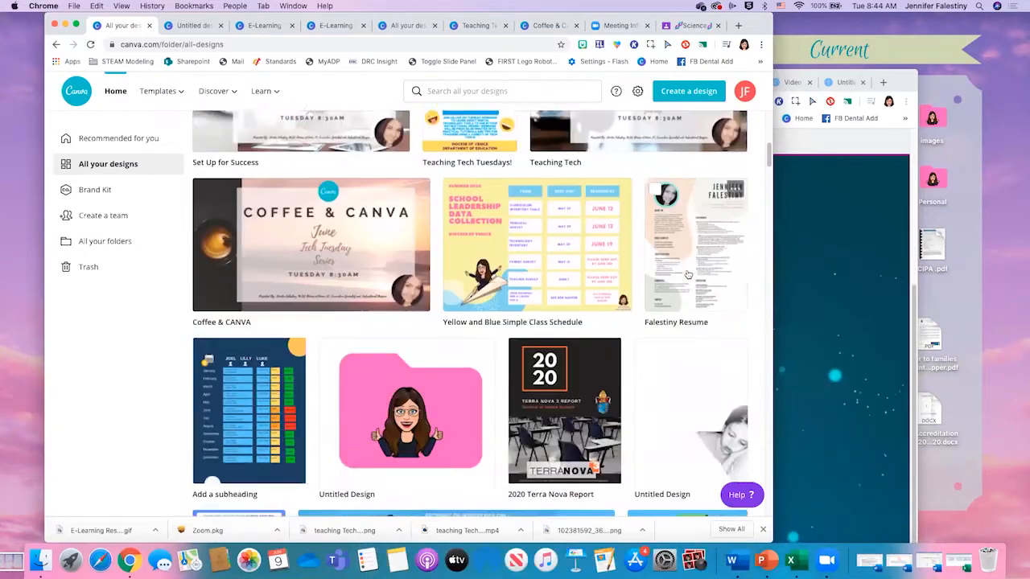
scroll(661, 270, down, 4)
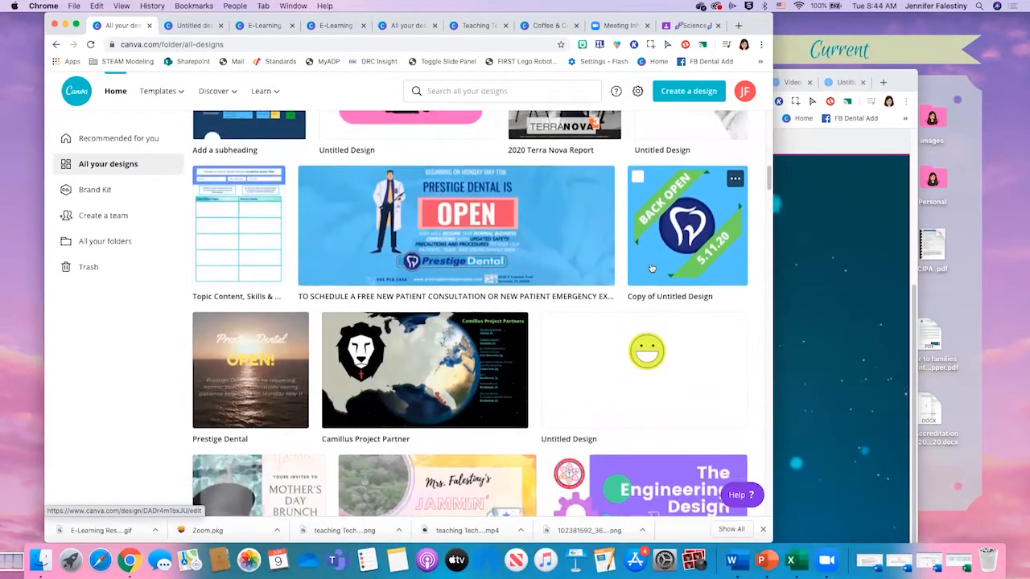
scroll(650, 267, down, 1)
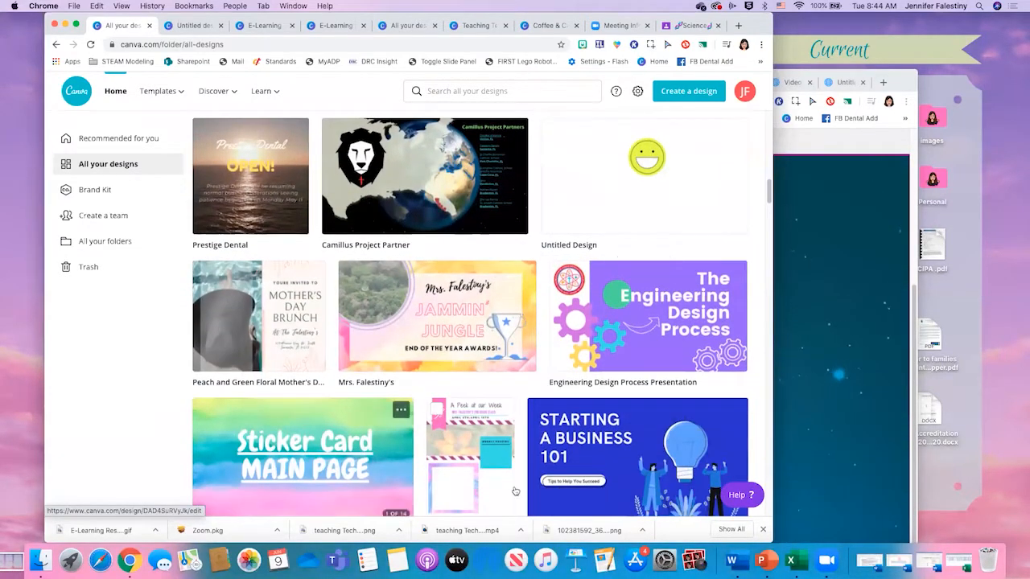
click(475, 422)
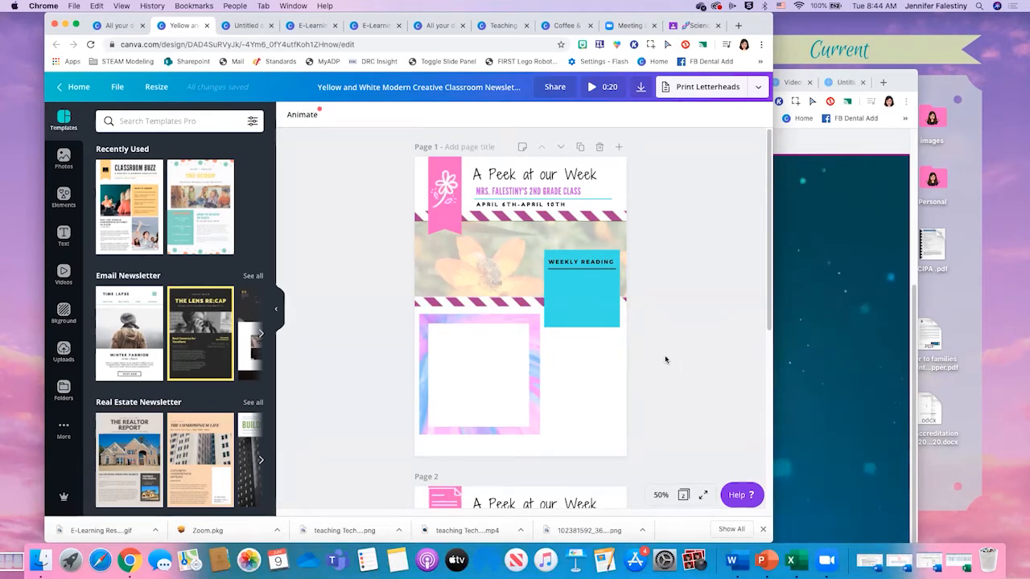
- Check the newsletter on the class website, return to its Canva design and widen the Canva browser window
click(865, 284)
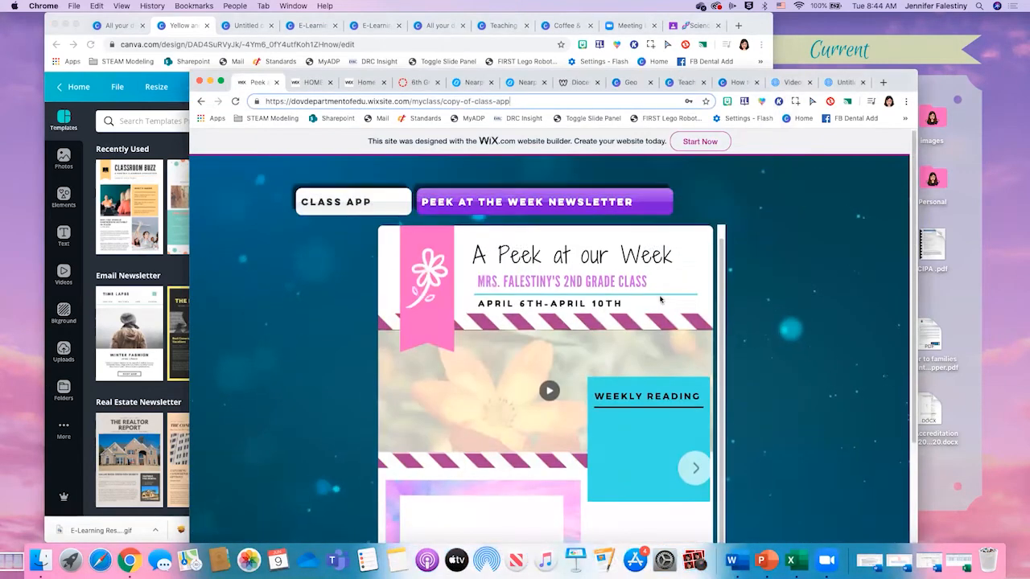
click(171, 151)
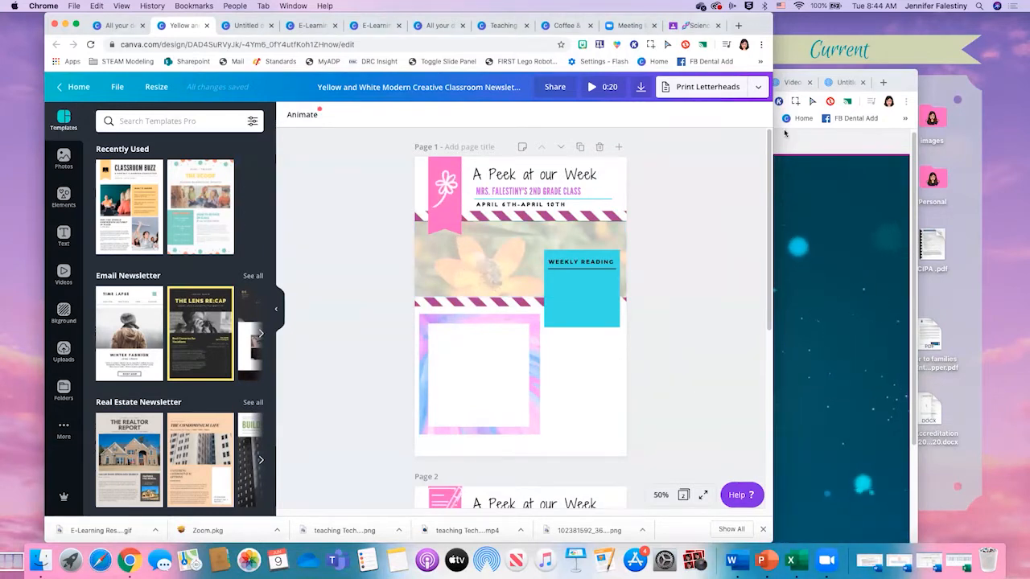
drag(771, 119, 868, 119)
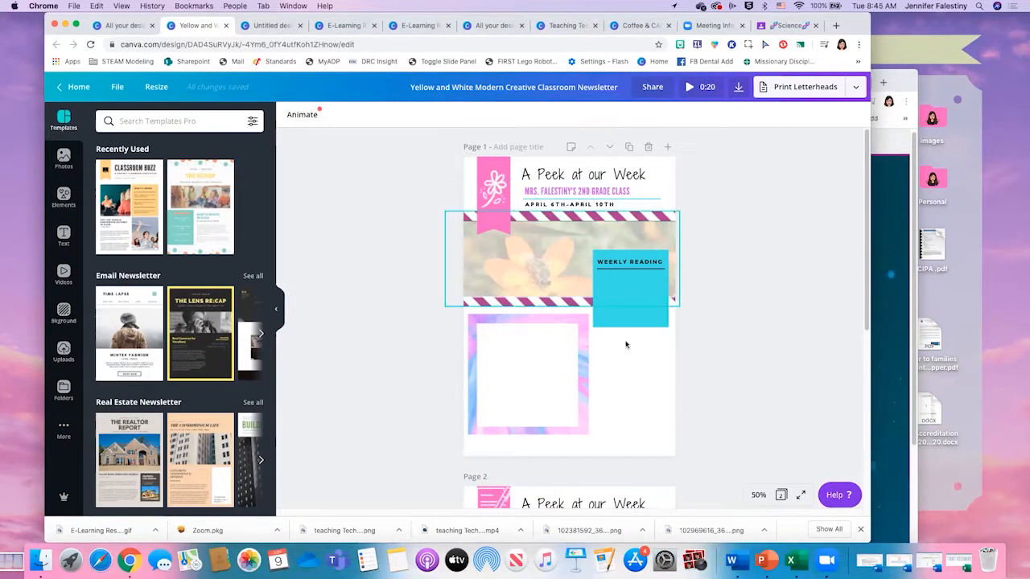
- Compare the published Peek at the Week newsletter with its source design in Canva by alternating between the two windows
click(891, 202)
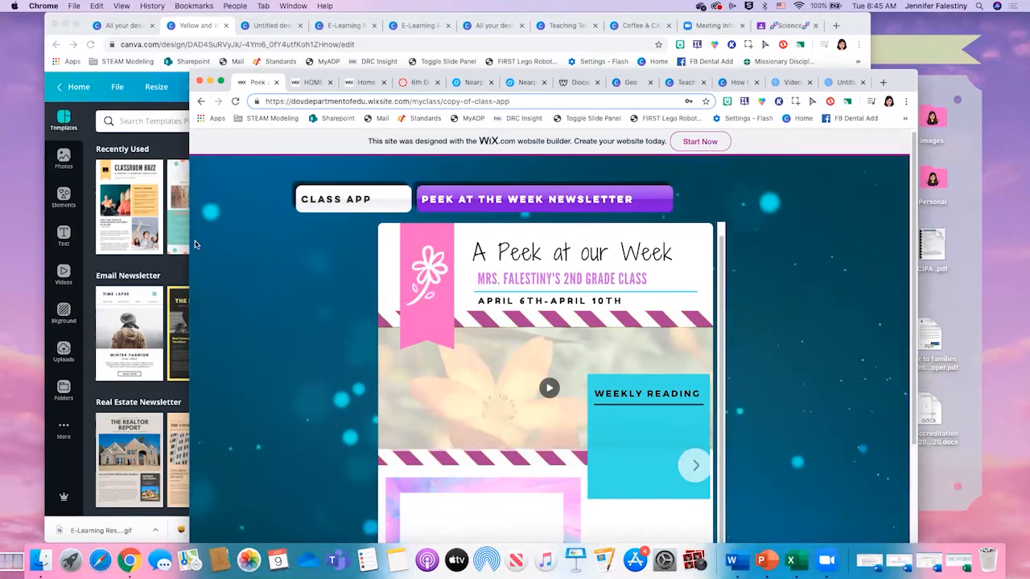
click(177, 268)
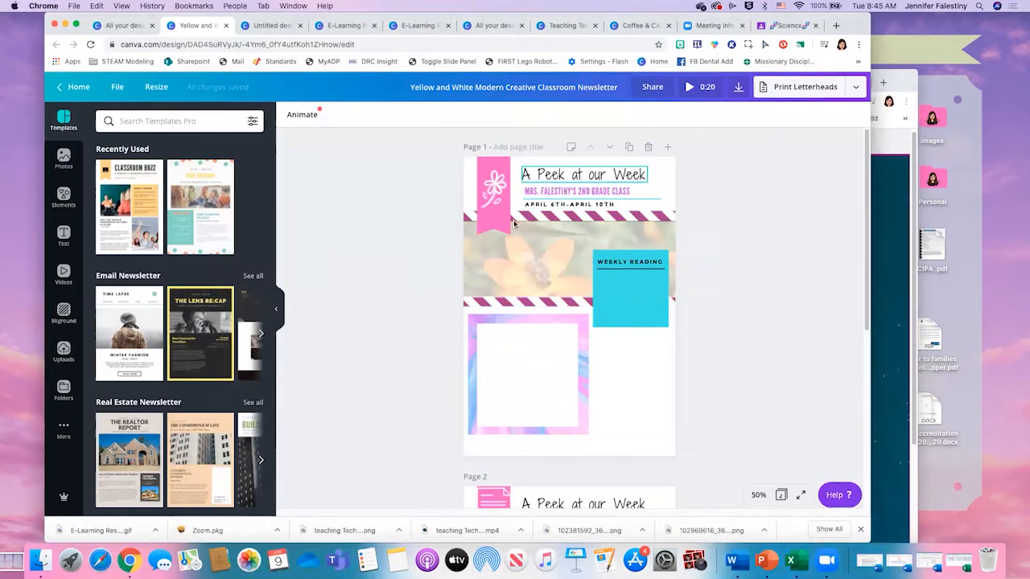
click(900, 216)
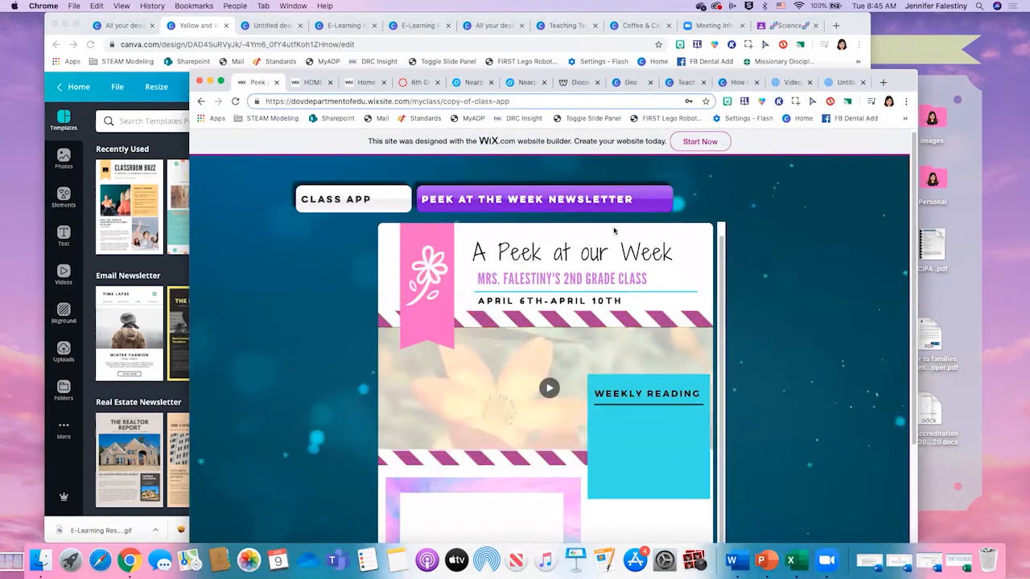
scroll(619, 225, down, 2)
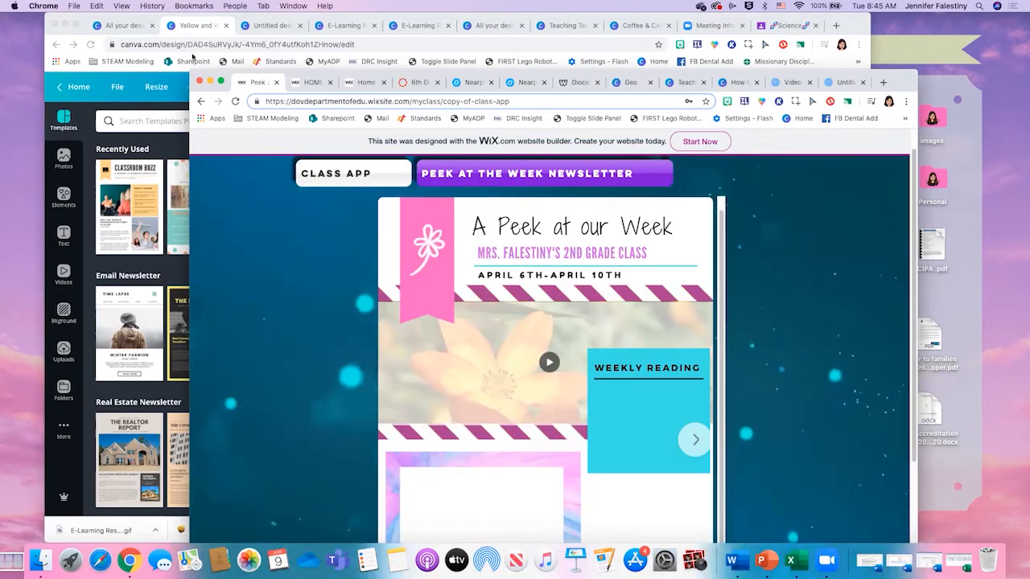
- Reload the class website from its home address, enter the guest area password and open the Peek at the Week Newsletter page
click(202, 102)
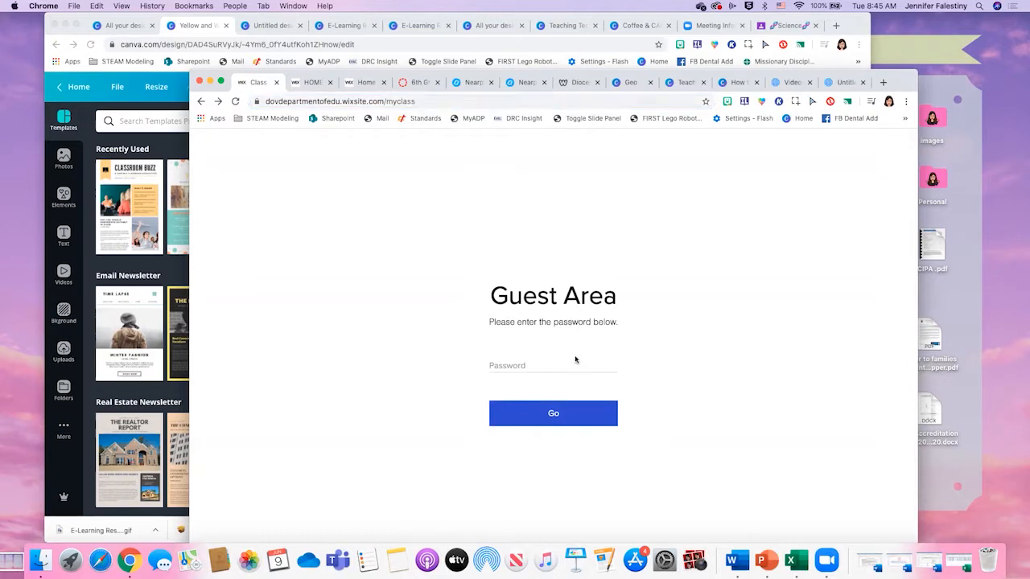
click(442, 101)
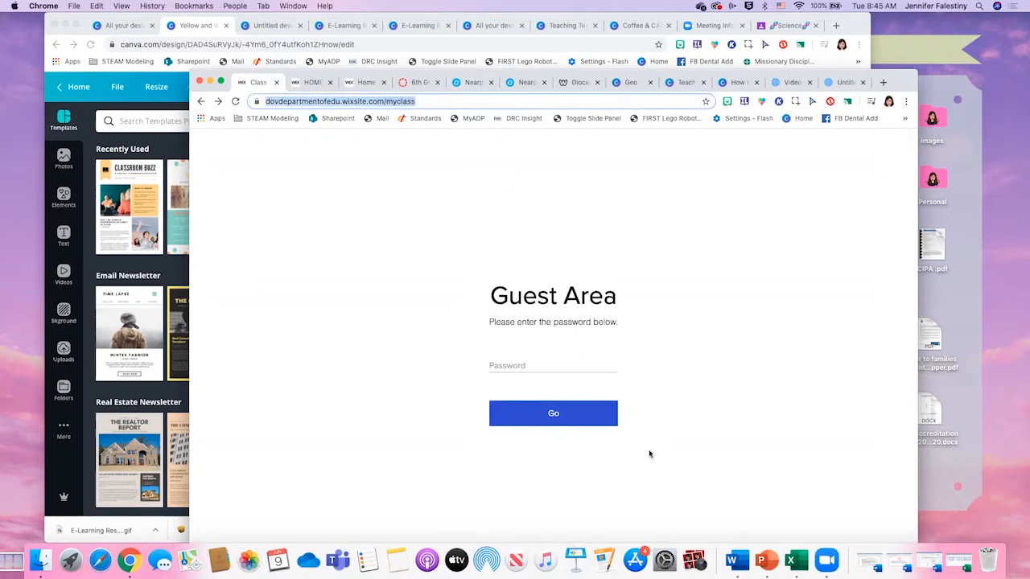
click(580, 366)
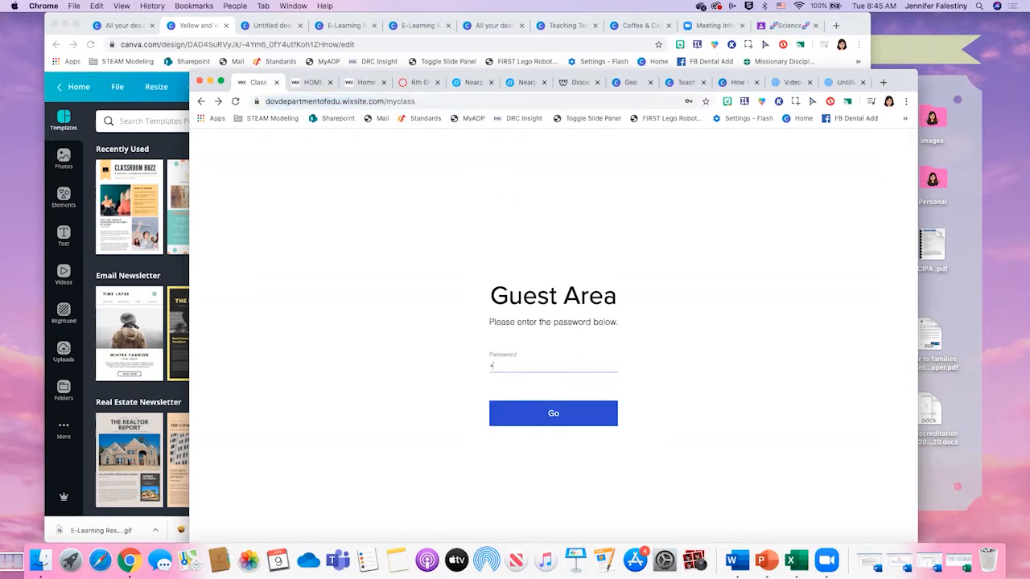
key(Return)
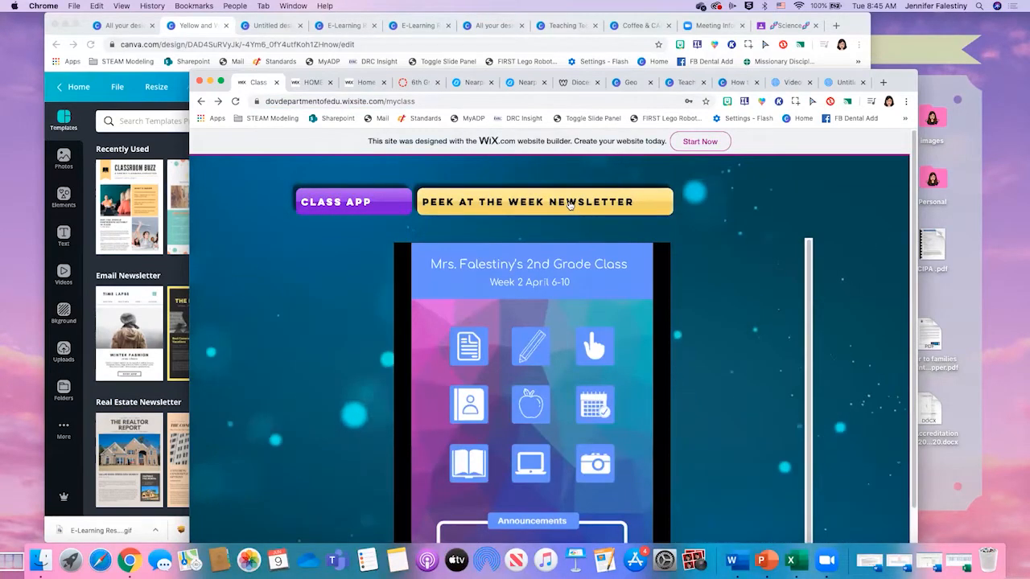
click(535, 205)
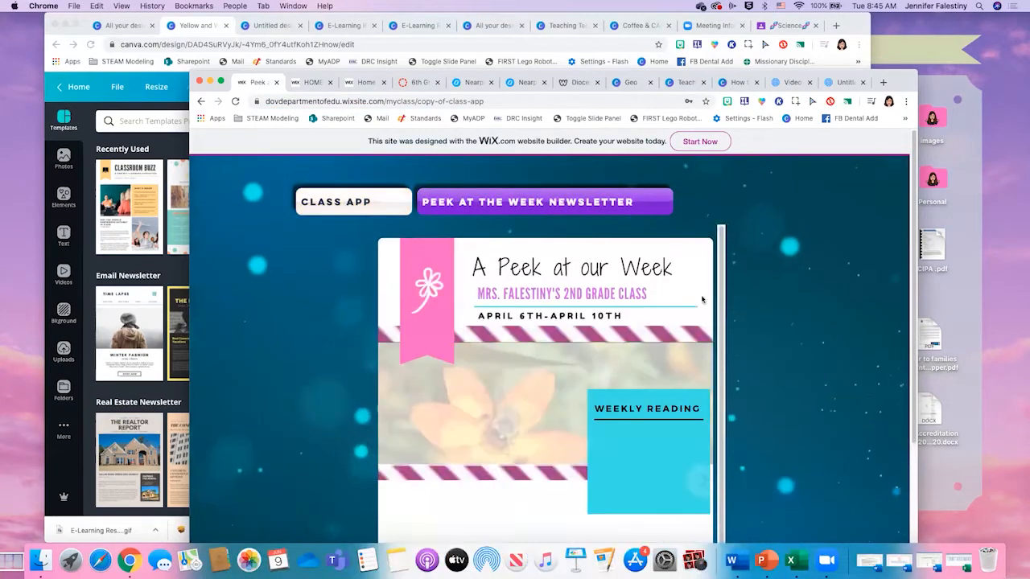
- Examine the published Peek at the Week newsletter from its header to the page end on the class website
scroll(656, 298, down, 1)
scroll(655, 297, down, 3)
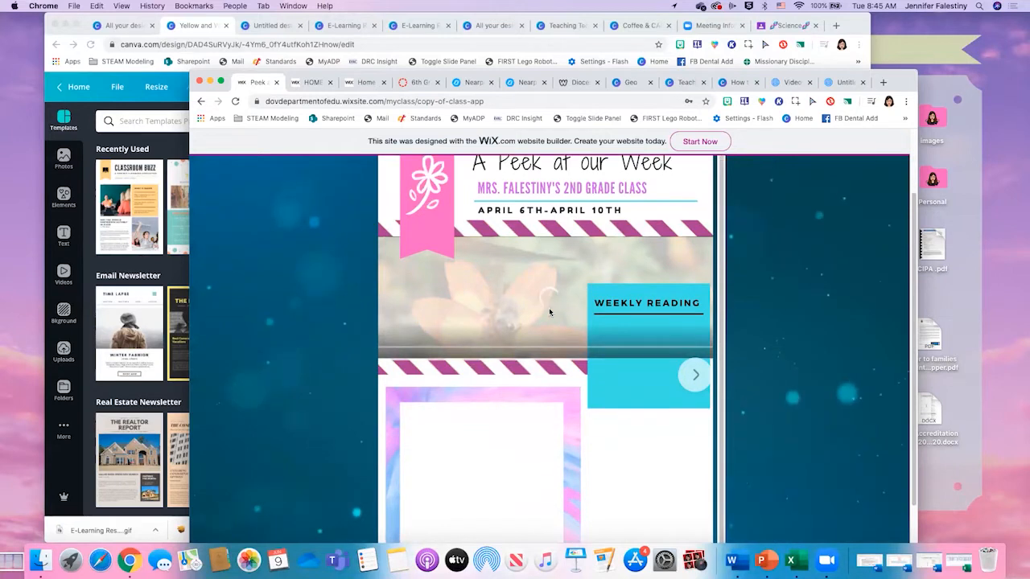
scroll(550, 312, down, 2)
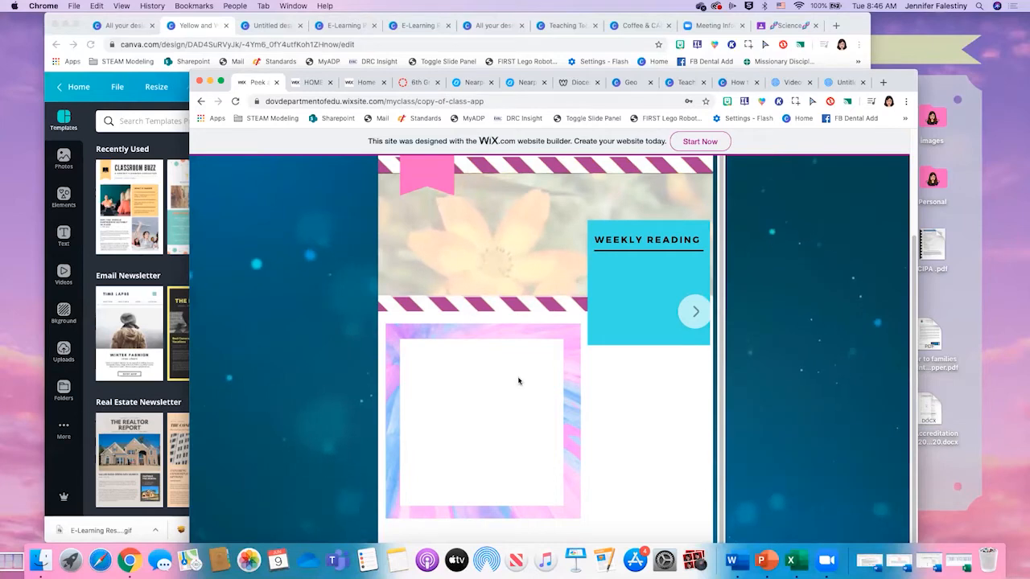
scroll(499, 370, down, 1)
scroll(616, 391, down, 3)
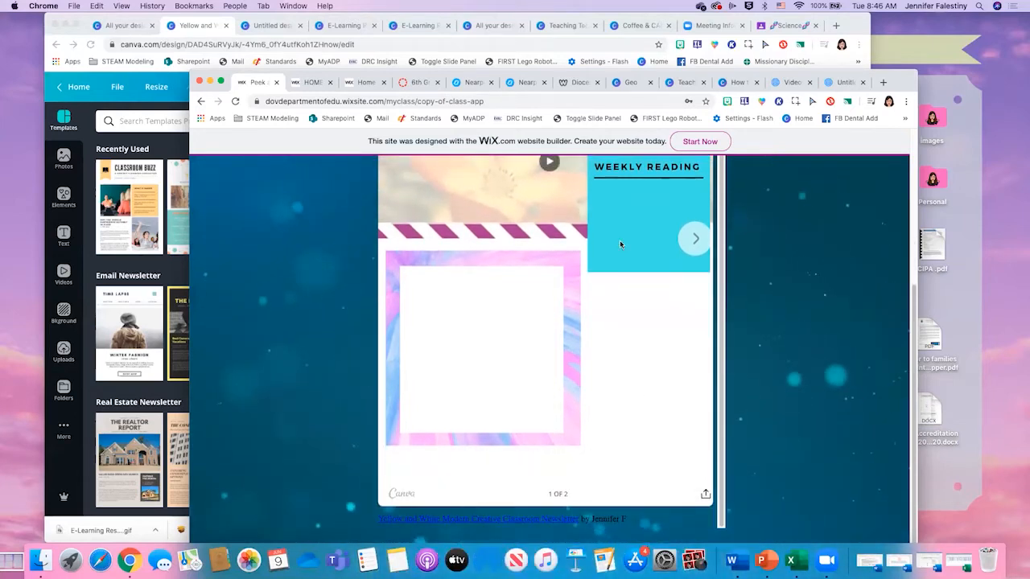
scroll(662, 314, up, 10)
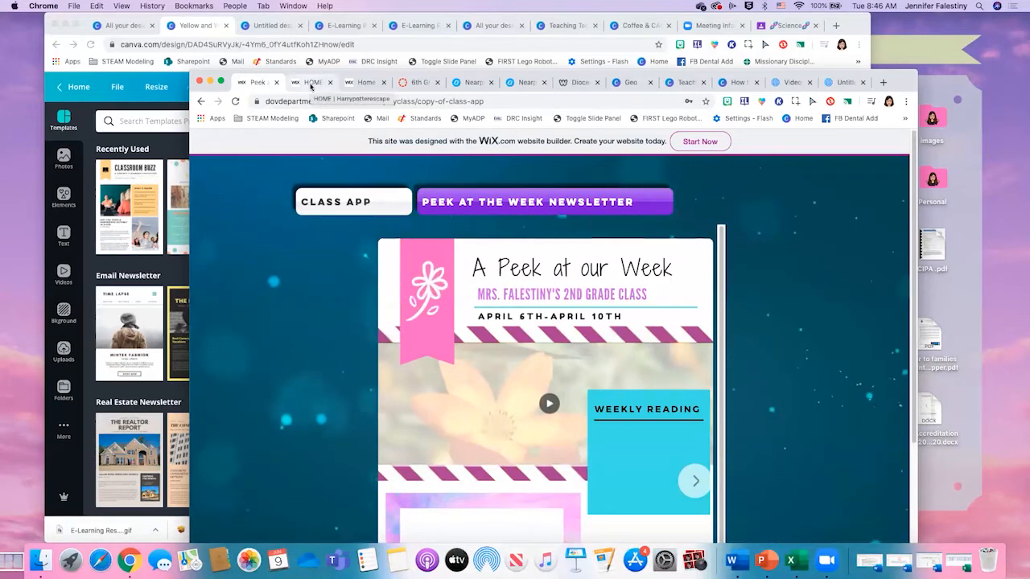
click(312, 84)
click(247, 83)
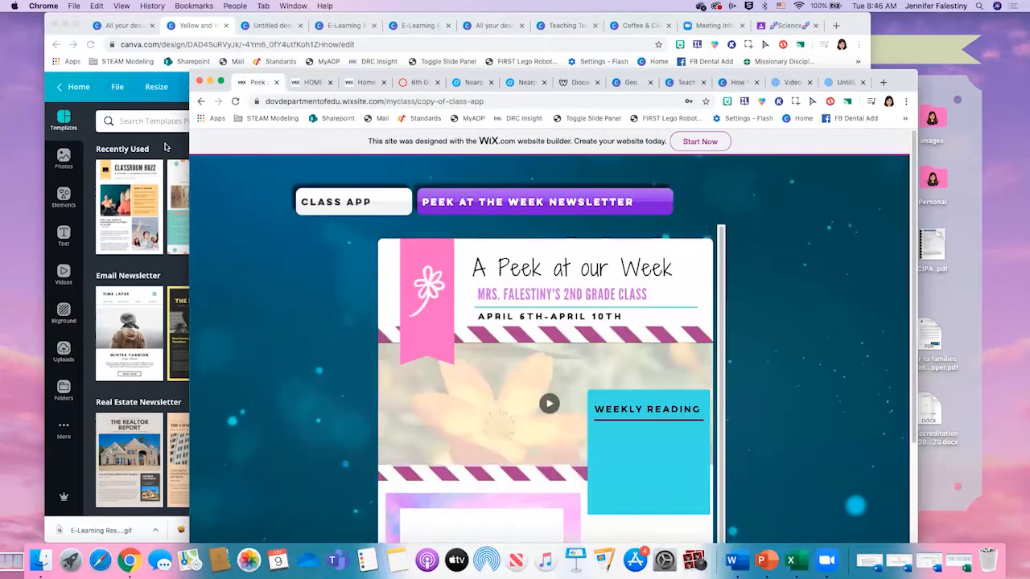
- Return to the newsletter design in Canva and change the date line on page 1 to "AUGUST 8-AUGUST 12"
click(166, 147)
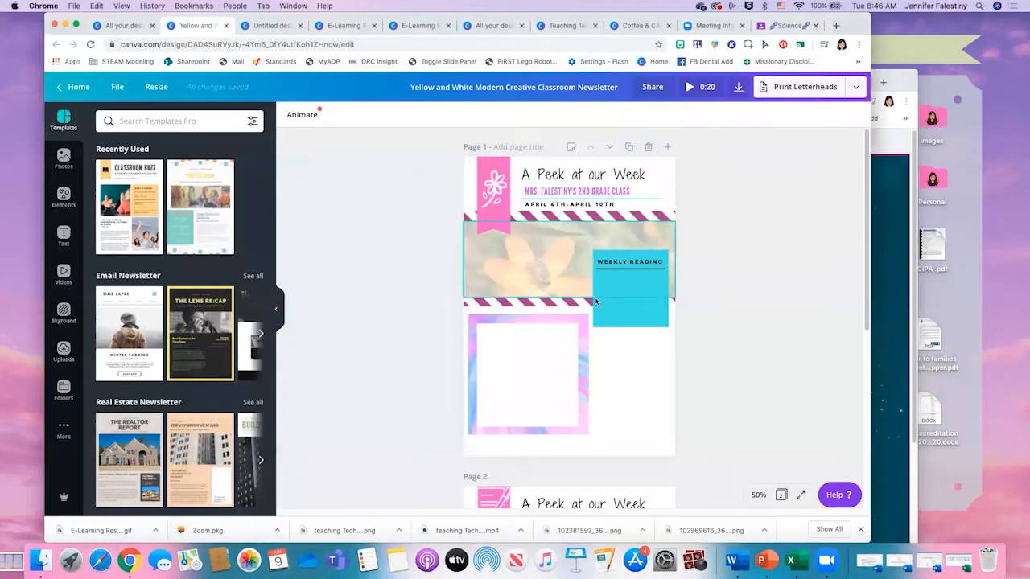
click(546, 206)
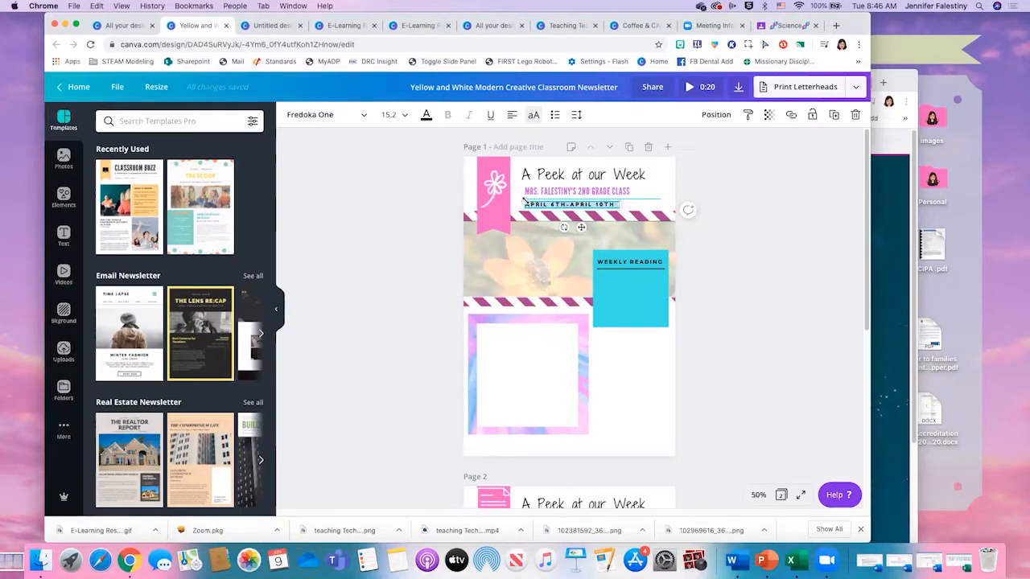
text(JULY)
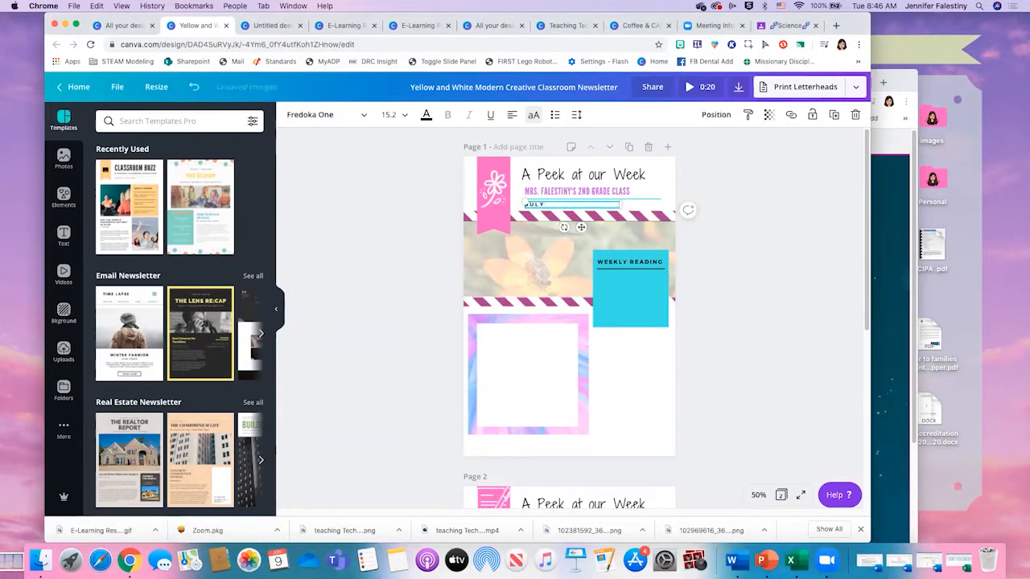
key(BackSpace)
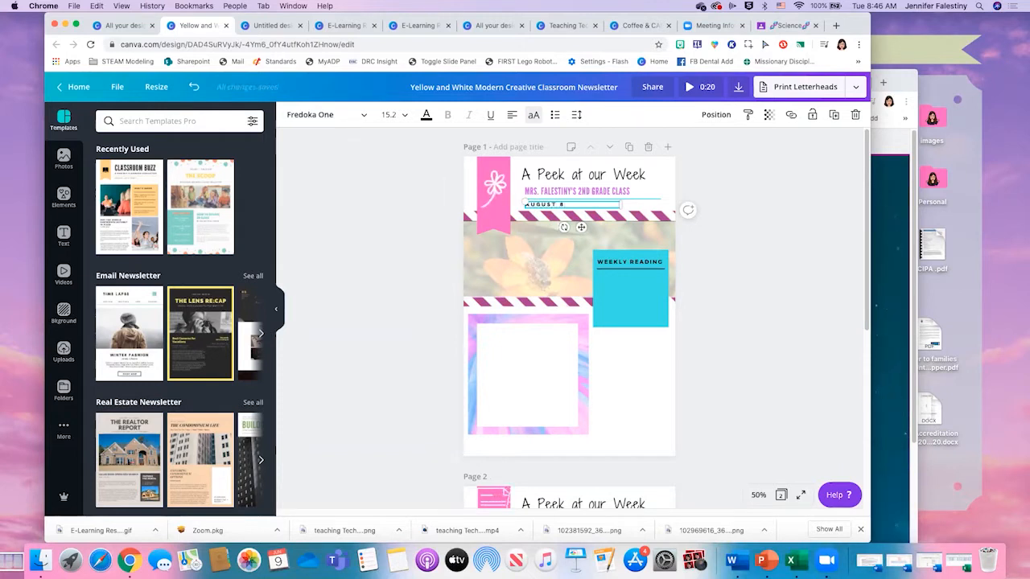
text(AUGUST 8-AUGUST 12)
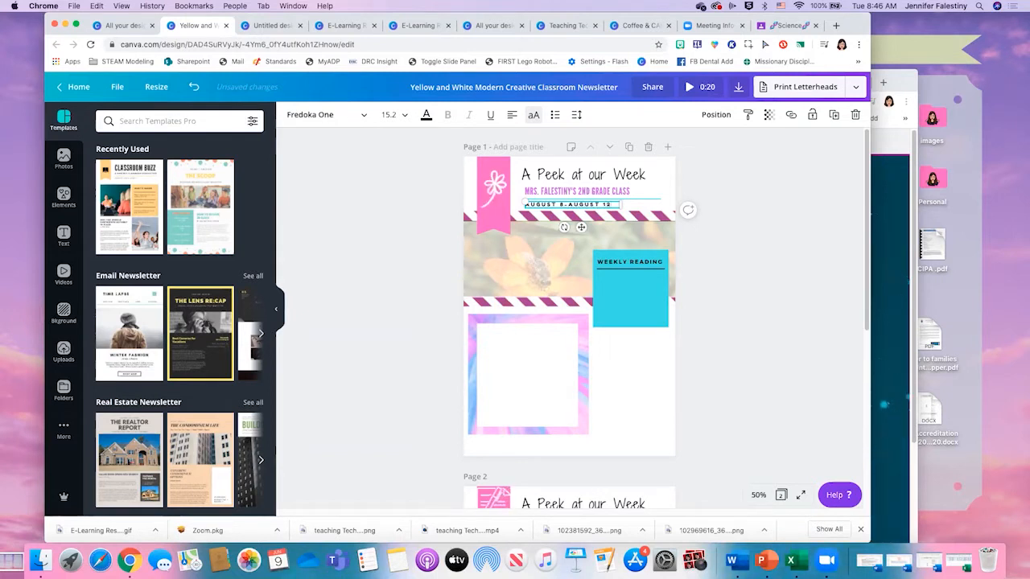
- Replace the flower on page 1's pink ribbon with a white outlined sun from an elements search for "sun sticker", shrunk to fit the ribbon
click(496, 186)
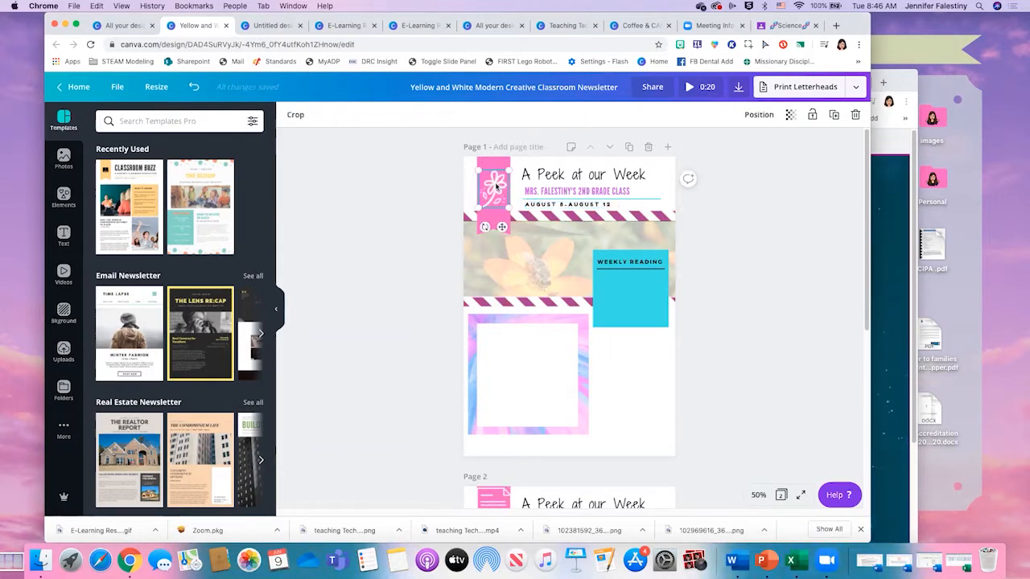
key(Delete)
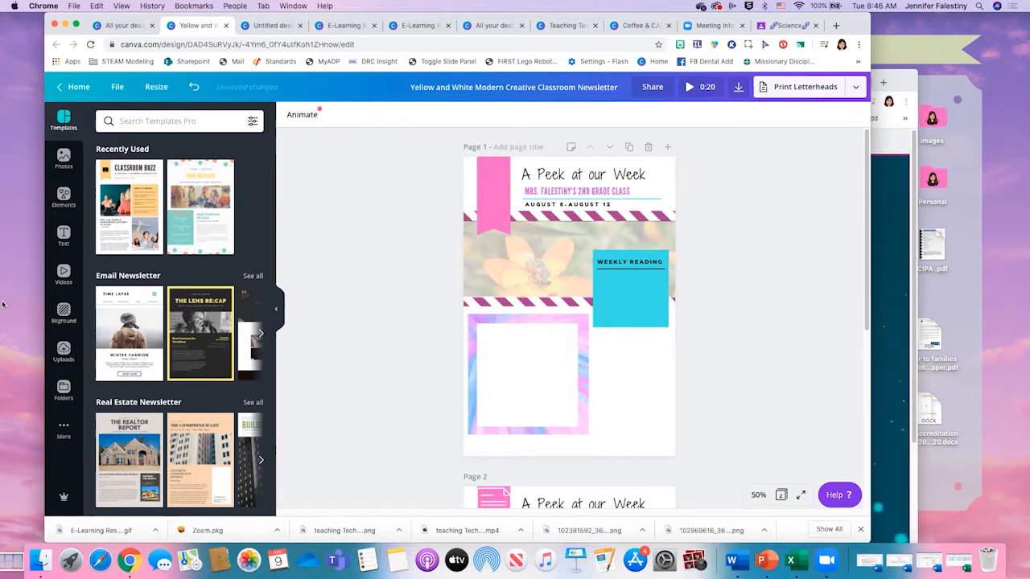
click(74, 206)
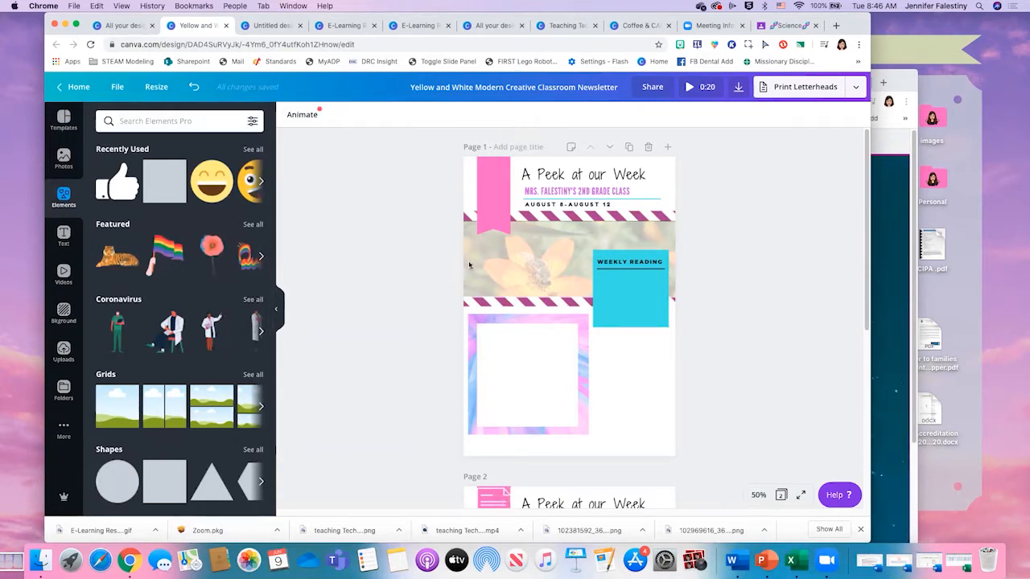
scroll(547, 258, down, 1)
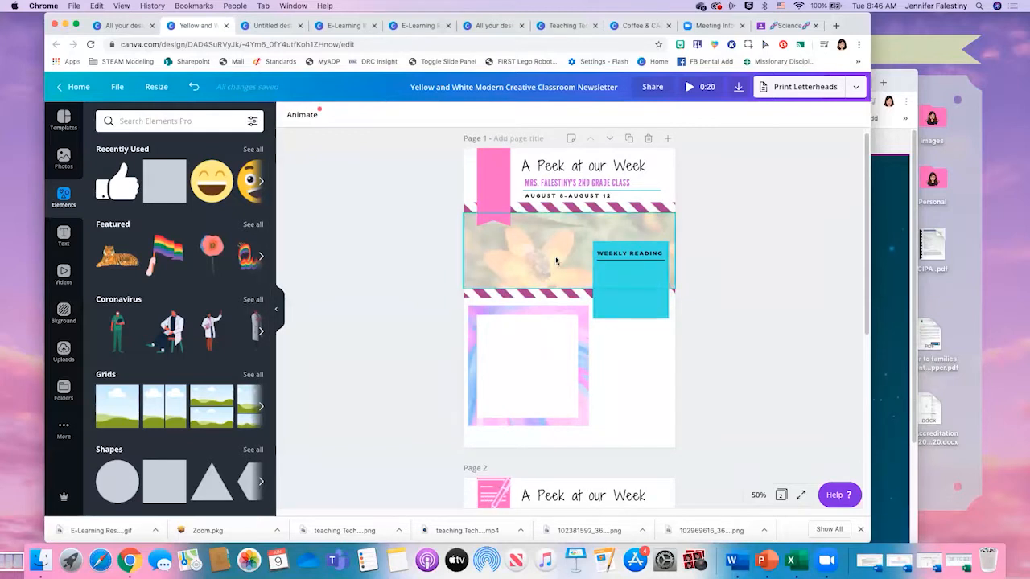
click(191, 120)
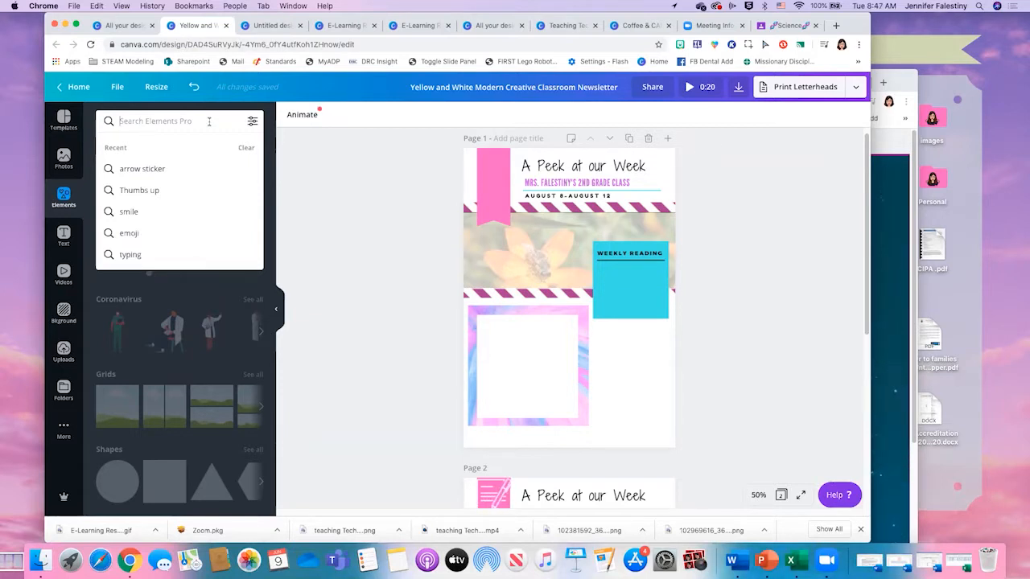
text(sun)
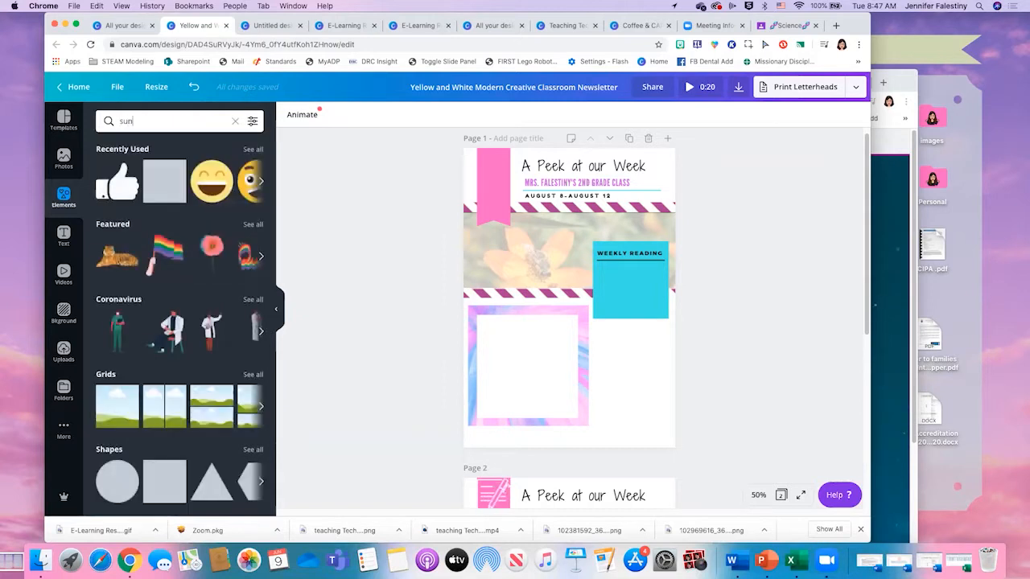
text( sticker)
key(Return)
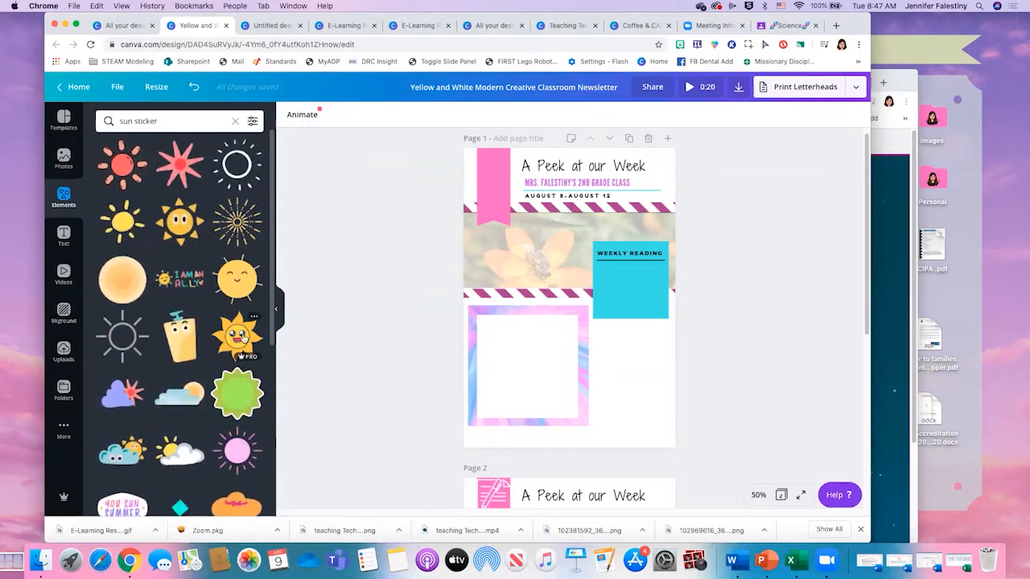
click(233, 167)
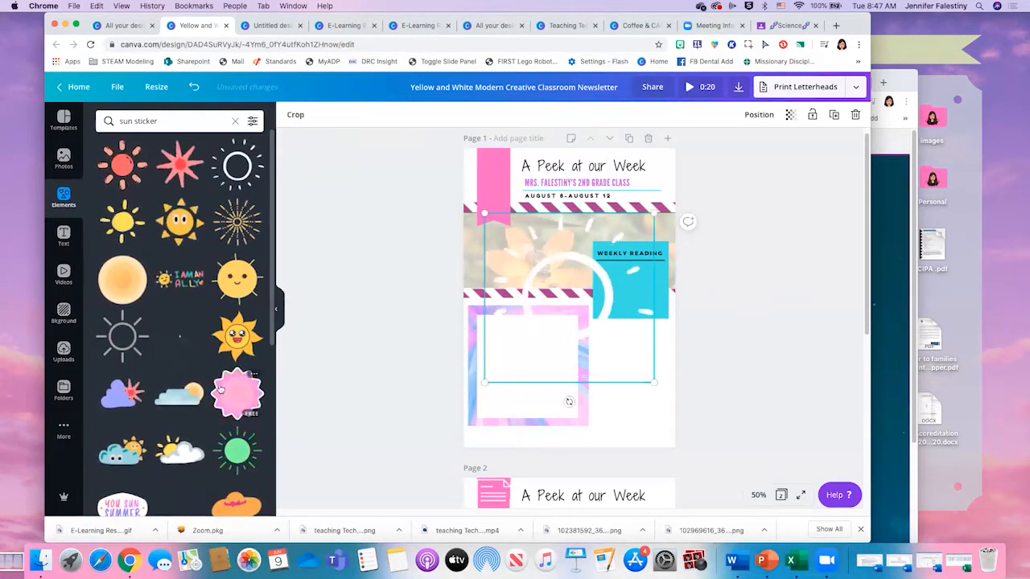
drag(654, 382, 496, 178)
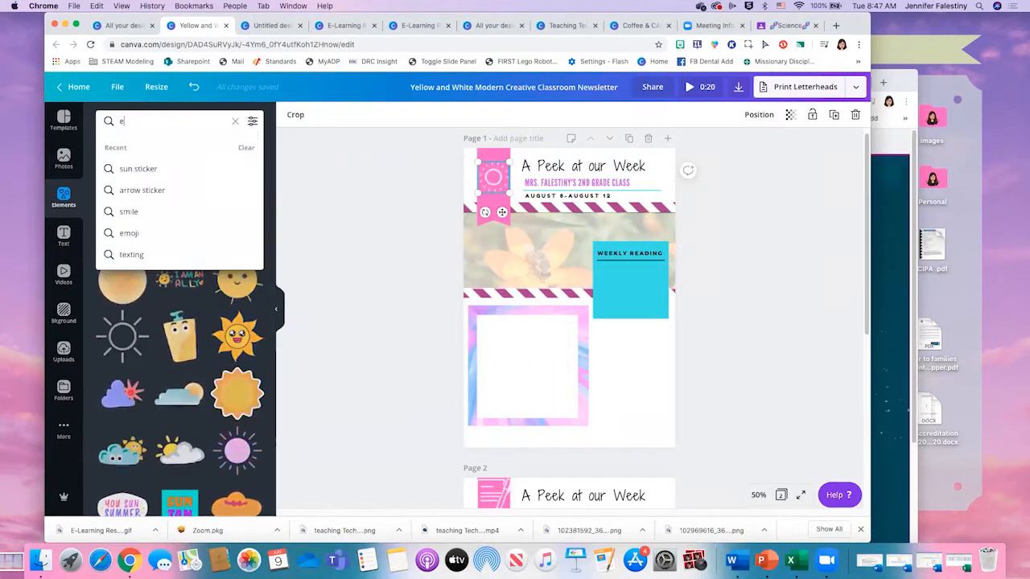
- Search the elements for "emoji sticker" and for "smiley sticker" to look over the animated stickers
text(moji sticker)
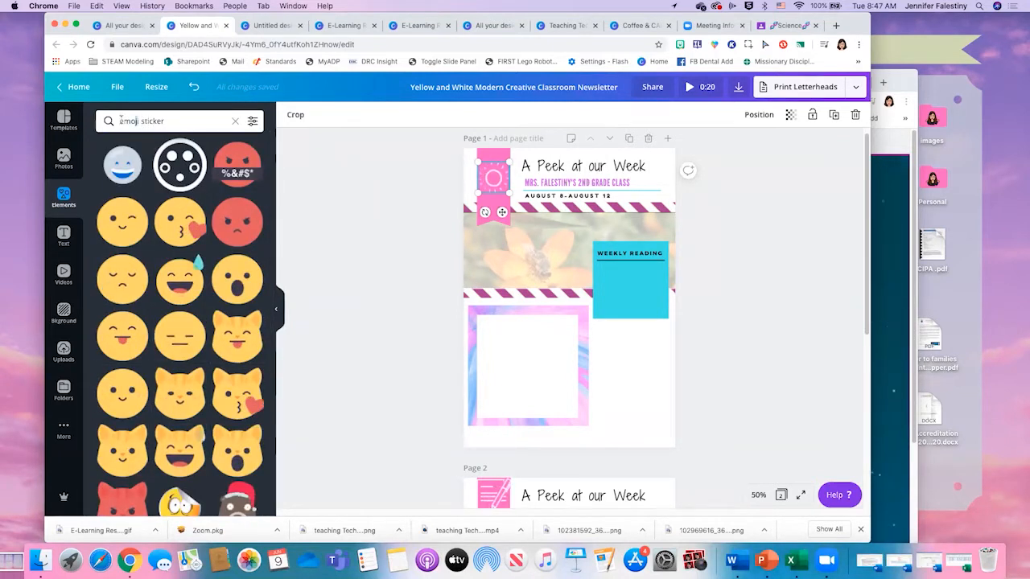
key(BackSpace)
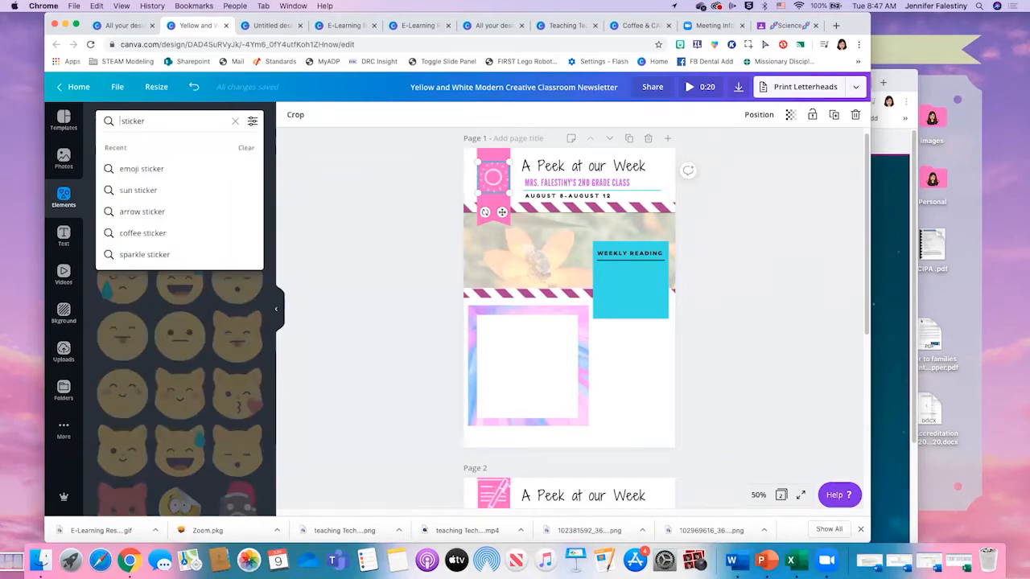
text(s)
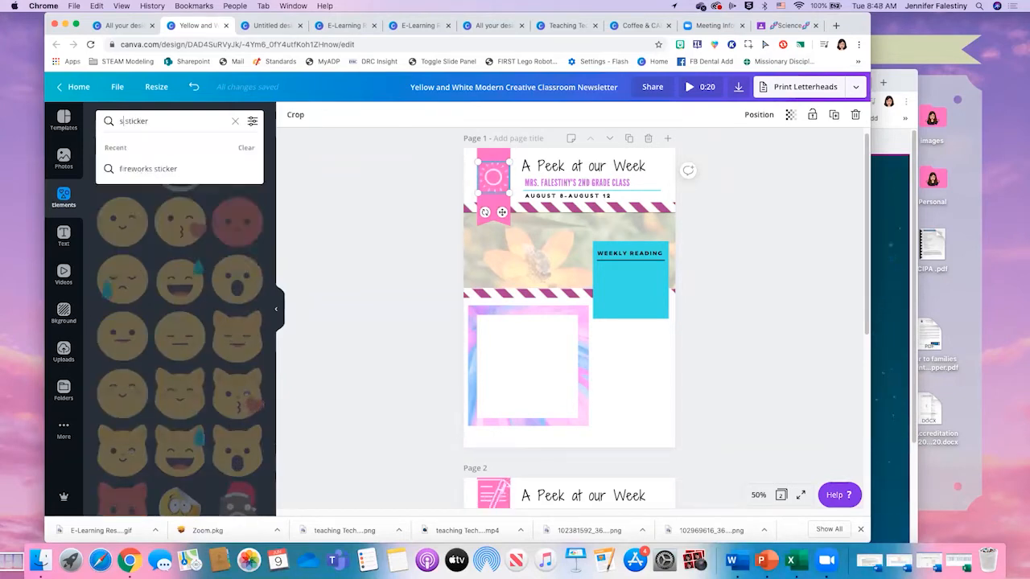
text(miley)
key(Return)
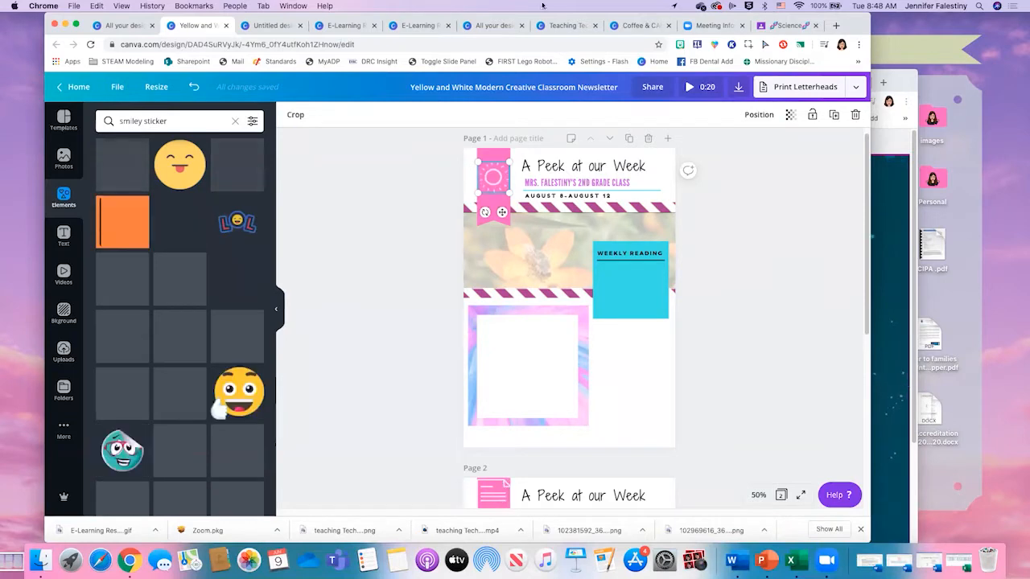
mouse_move(1029, 0)
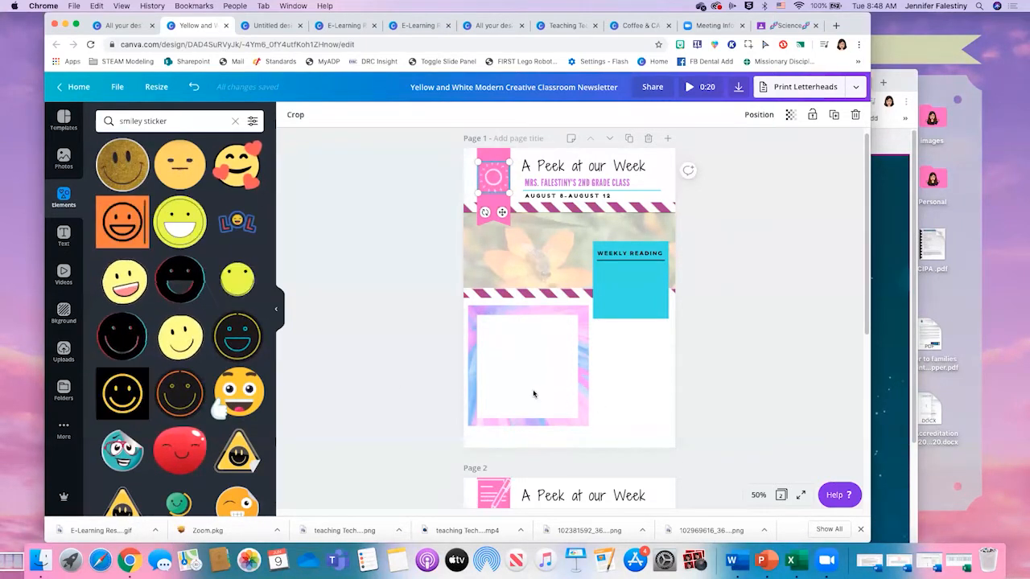
click(812, 303)
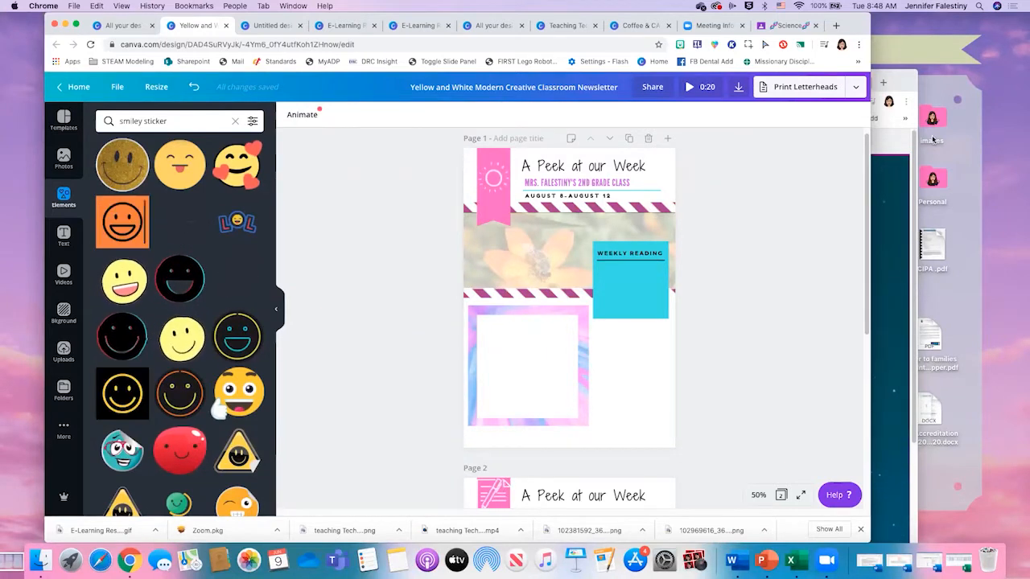
click(1012, 93)
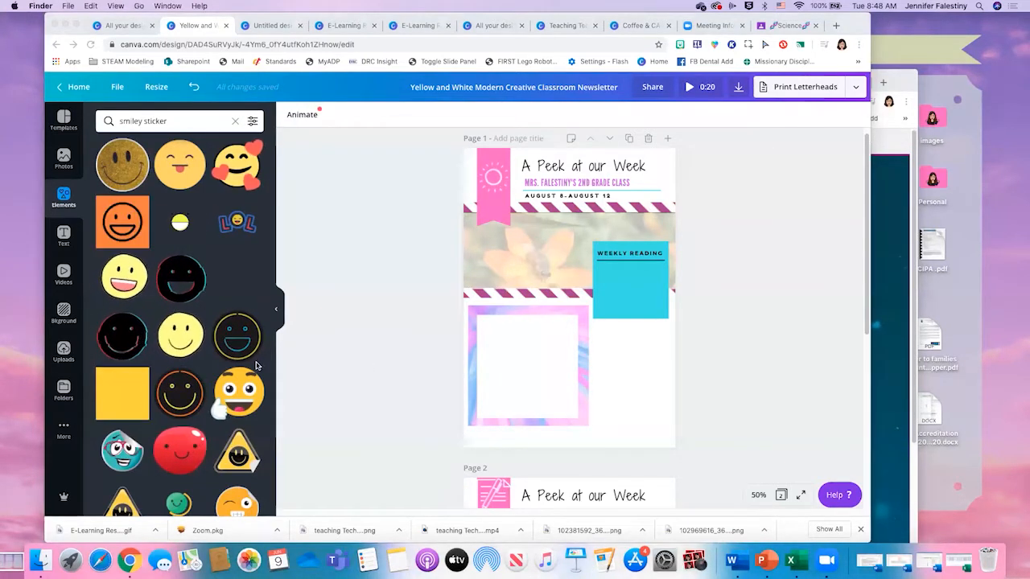
click(176, 122)
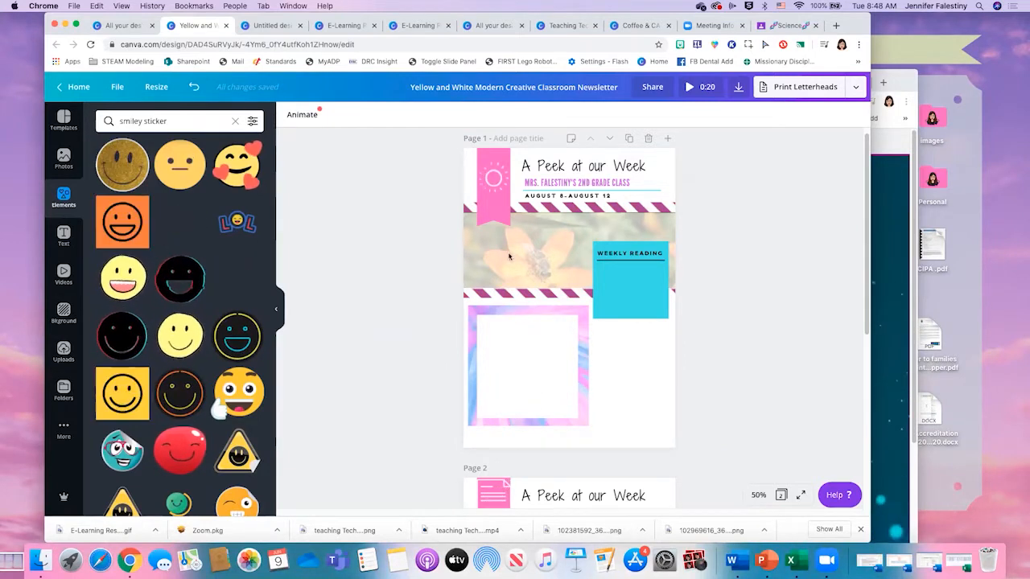
click(185, 116)
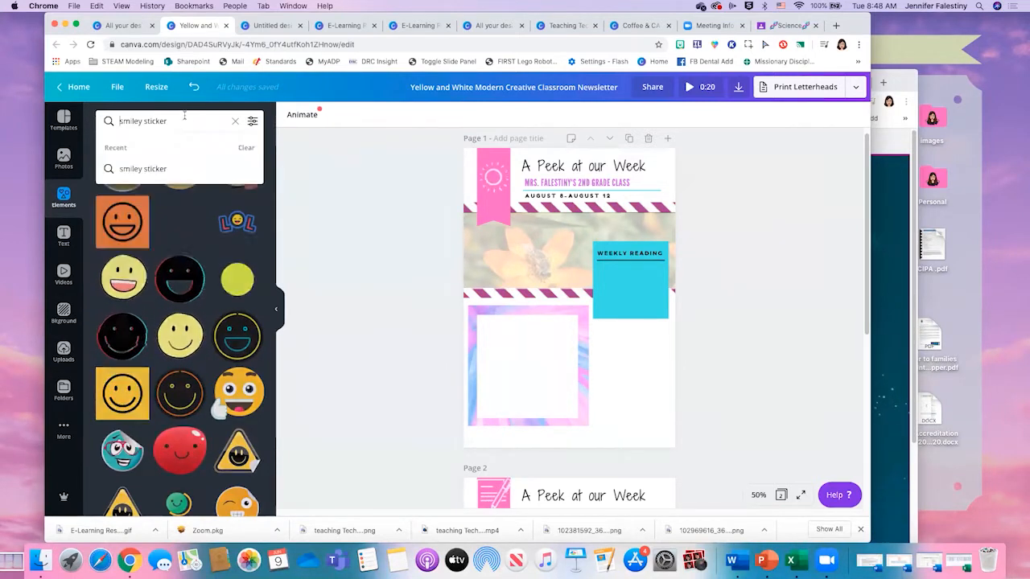
- Search the videos for "school" and place the clip of children running down a hallway on page 1
click(63, 276)
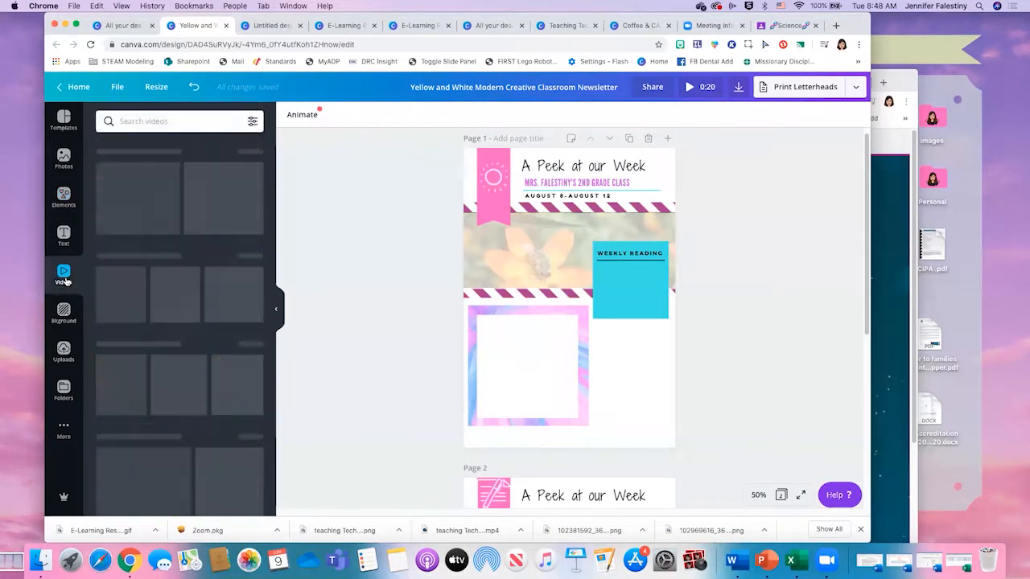
click(158, 121)
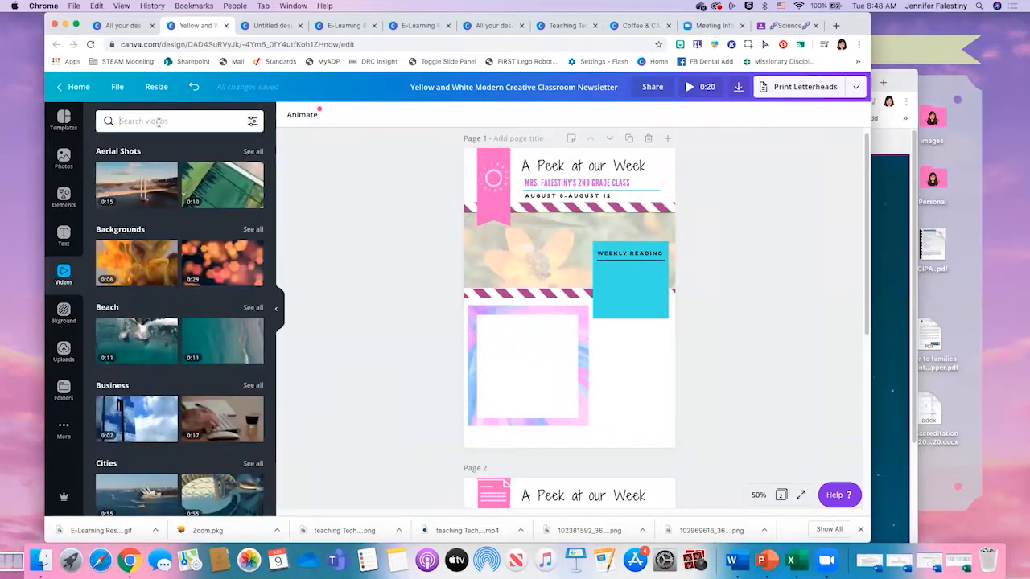
text(sch)
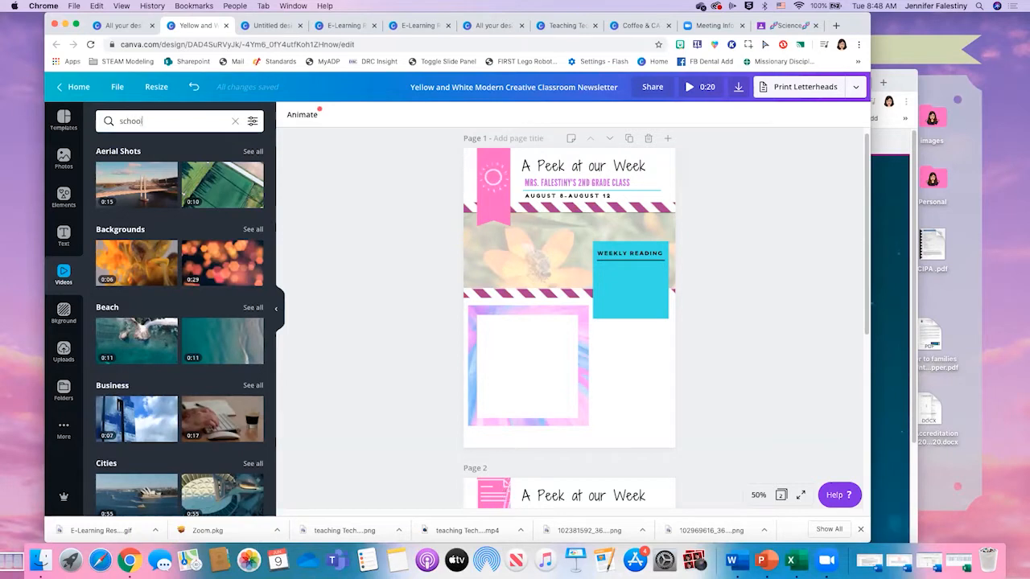
text(ool)
key(Return)
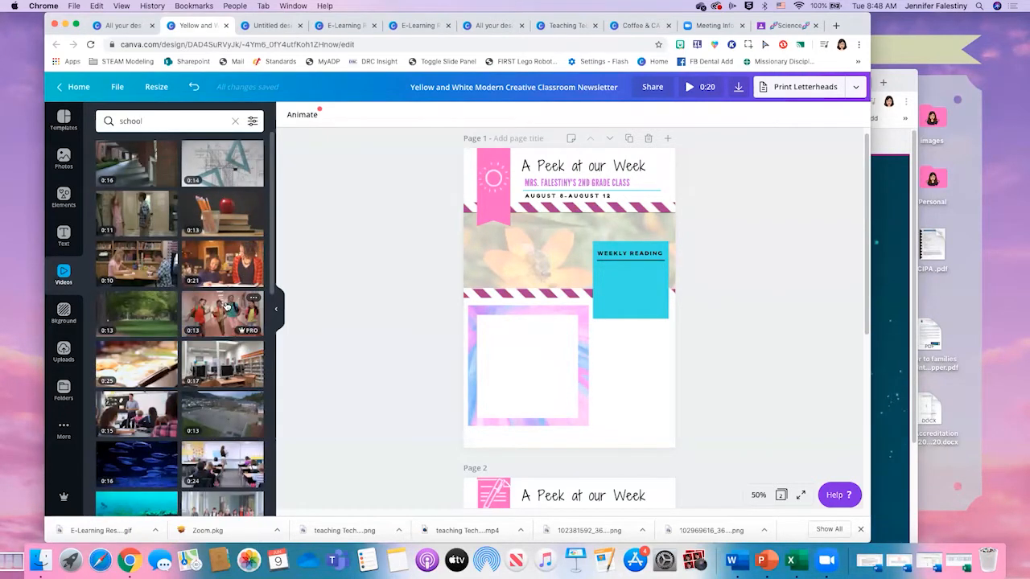
drag(223, 308, 528, 309)
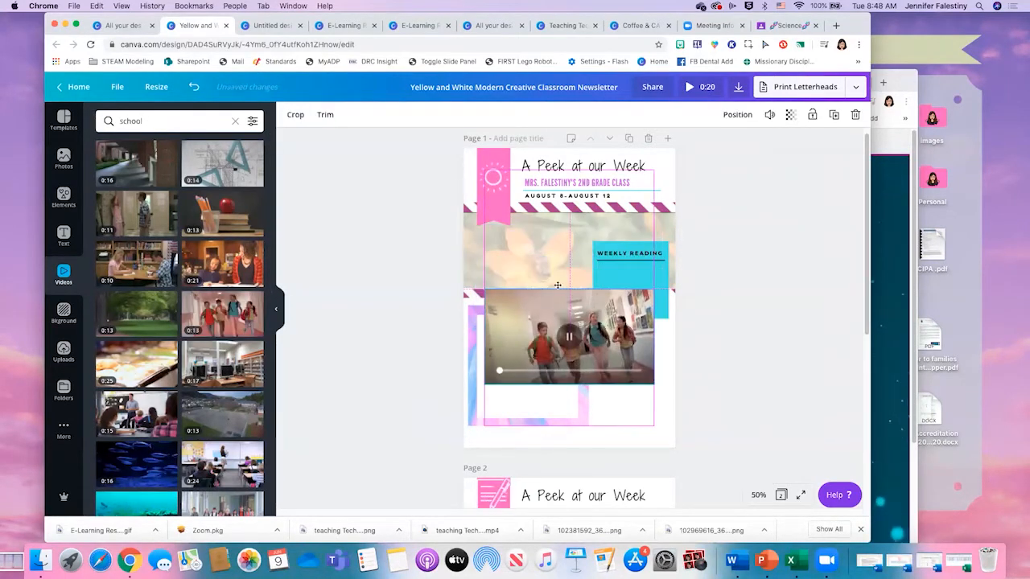
- Shift the translucent white overlay up off page 1's banner and delete the bee-on-flower video beneath it
click(549, 250)
drag(549, 250, 547, 188)
click(544, 262)
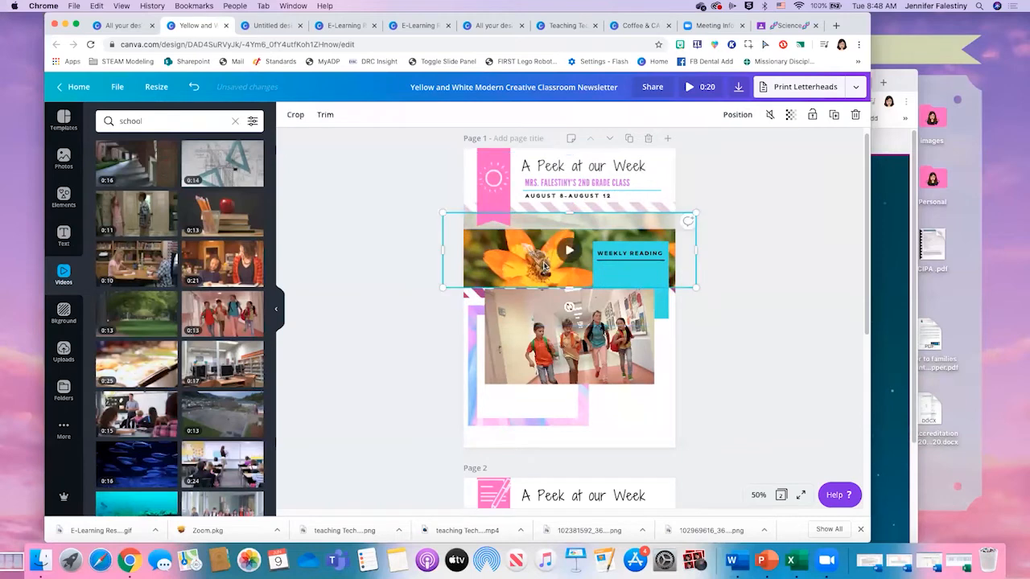
key(Delete)
- Move the school clip into page 1's banner area and crop and stretch it to the page's right edge, filling the band between the stripes
drag(559, 311, 524, 232)
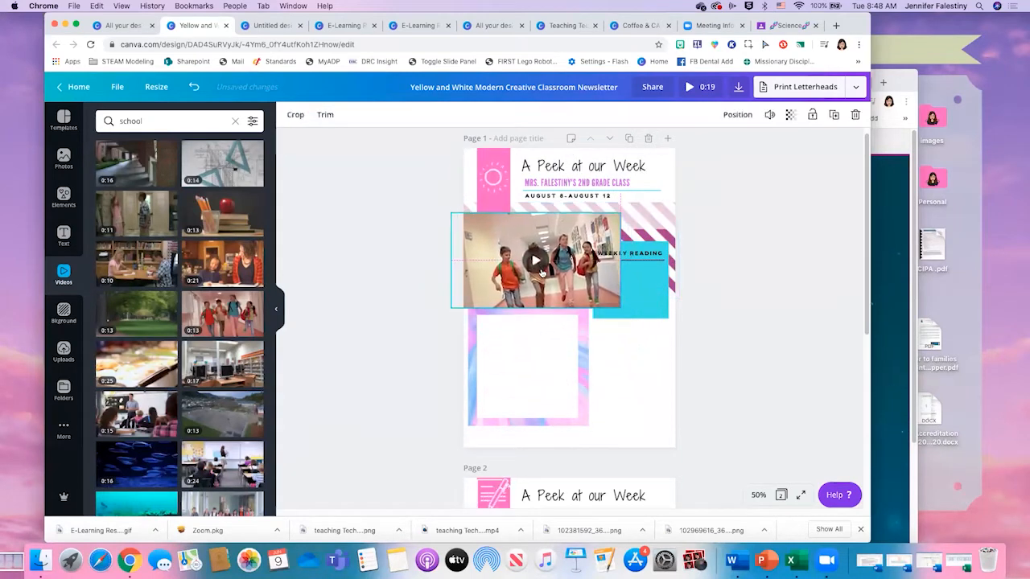
double_click(567, 269)
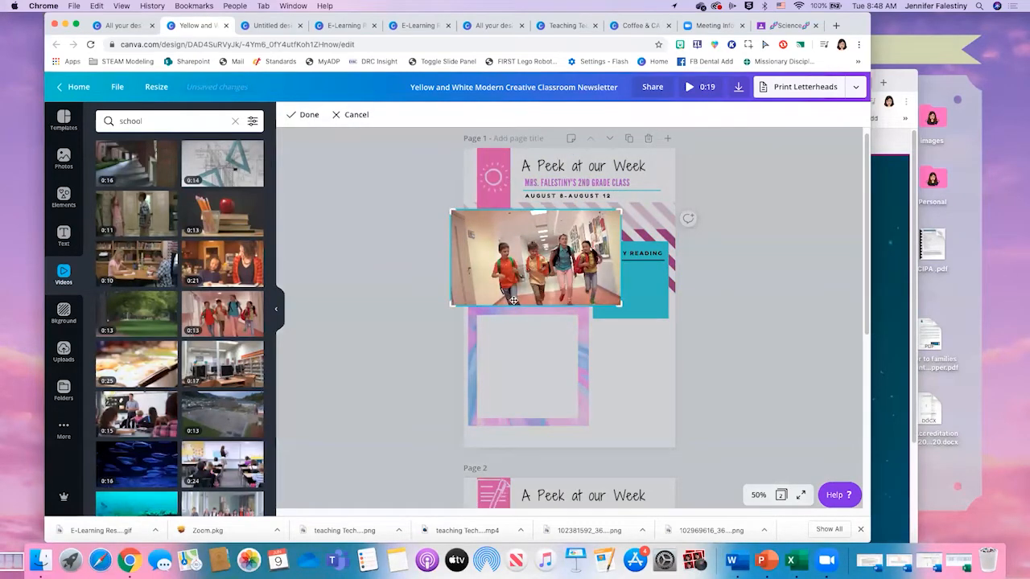
click(641, 357)
drag(535, 306, 538, 281)
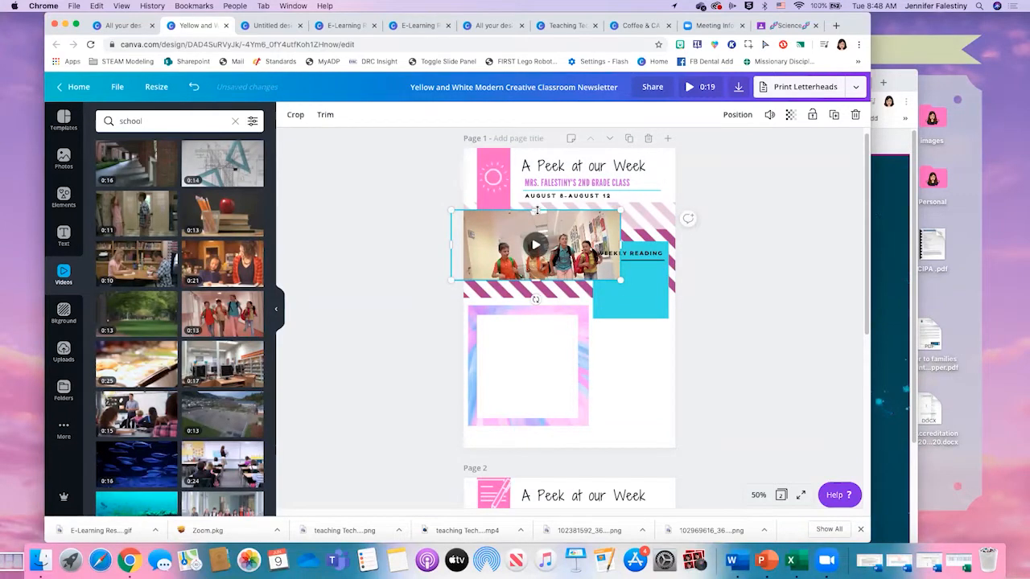
drag(536, 210, 537, 215)
drag(536, 283, 536, 295)
drag(621, 252, 680, 253)
drag(646, 223, 643, 219)
drag(448, 249, 416, 252)
click(639, 347)
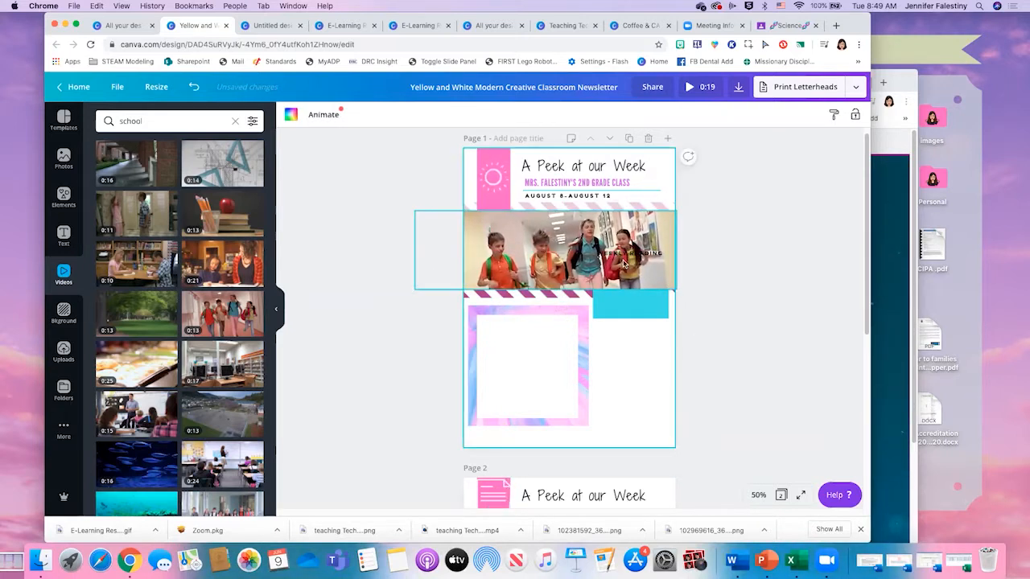
click(648, 270)
click(660, 355)
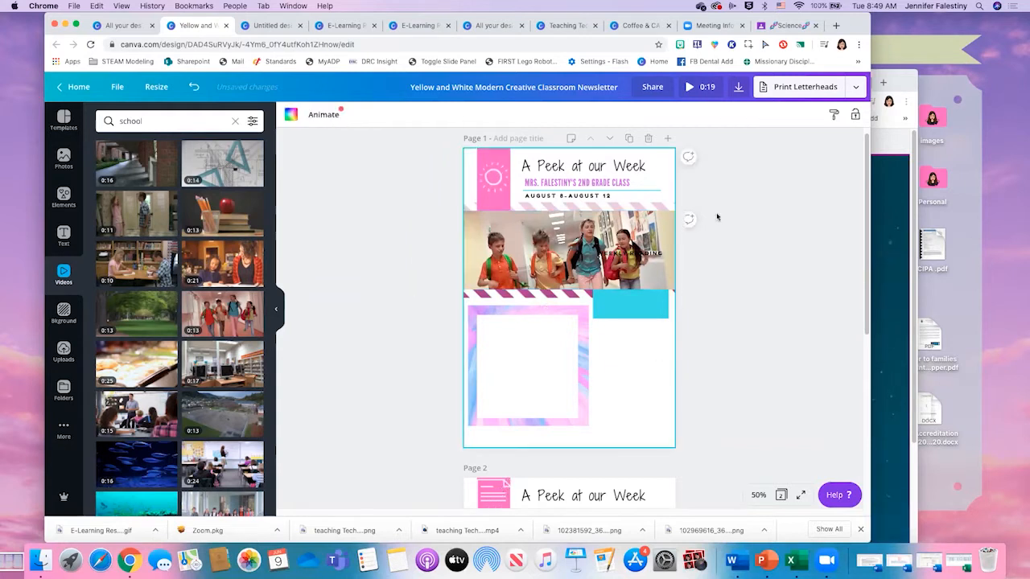
- Try sending the school clip behind everything on page 1, and bring it back to the front
click(653, 241)
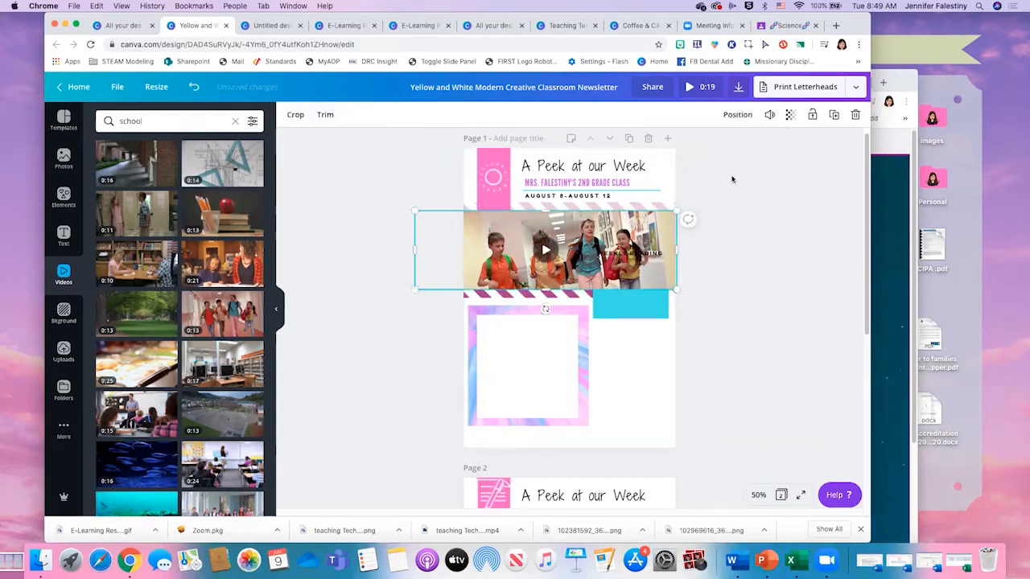
click(738, 115)
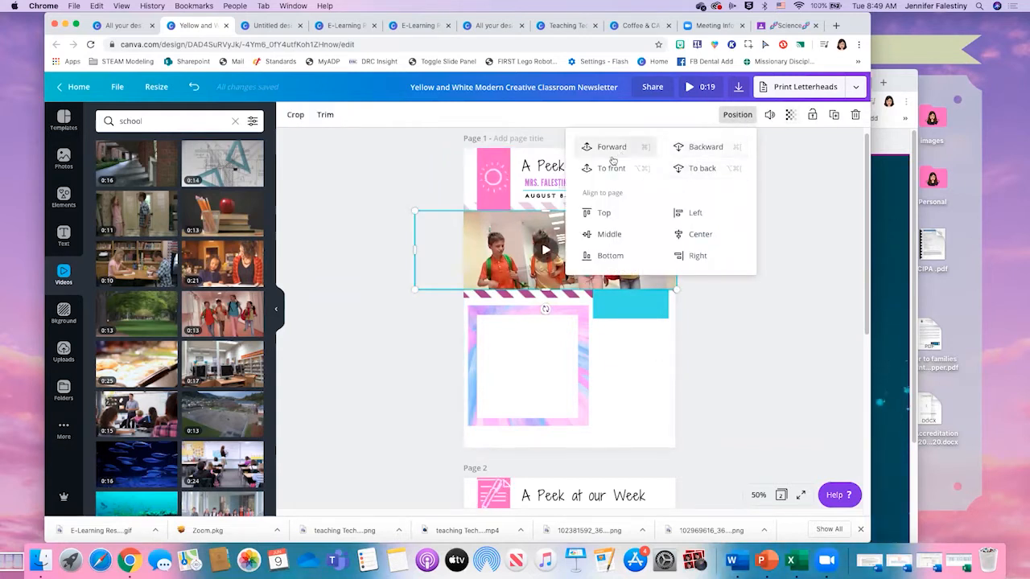
click(707, 166)
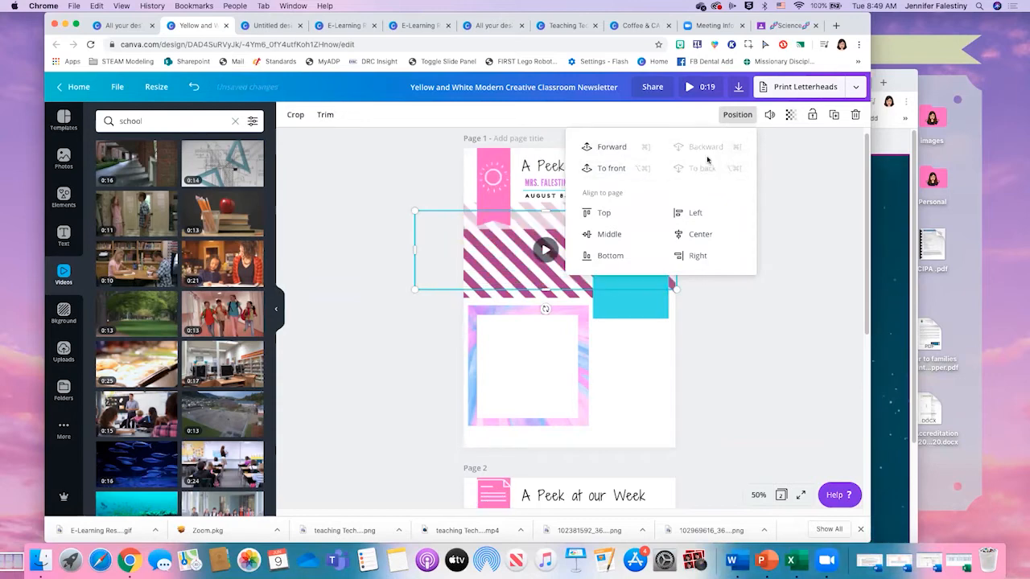
click(608, 168)
click(648, 378)
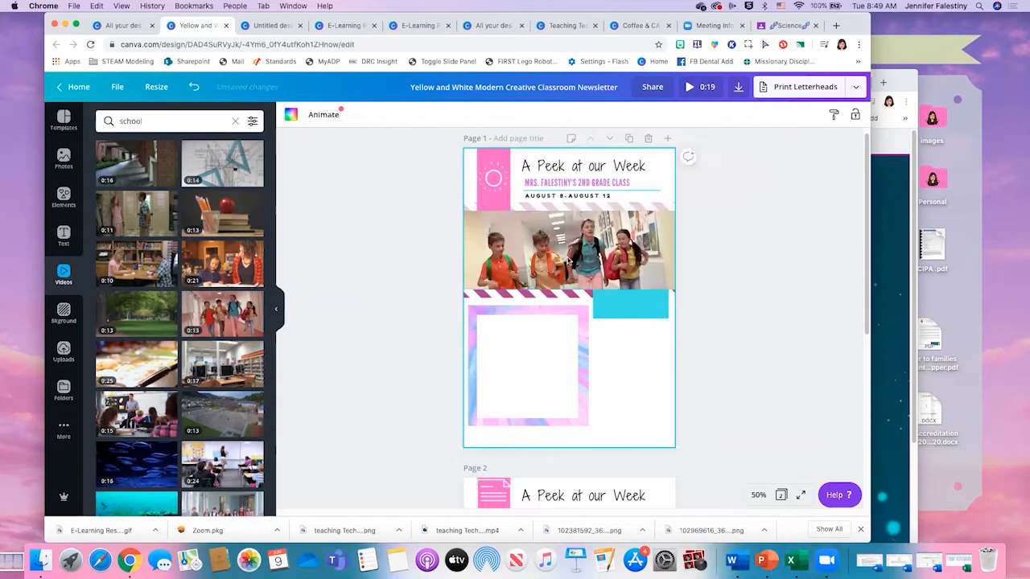
- Move the translucent white overlay down over the school clip and bring it forward until it lies above the clip
click(649, 208)
drag(649, 208, 650, 258)
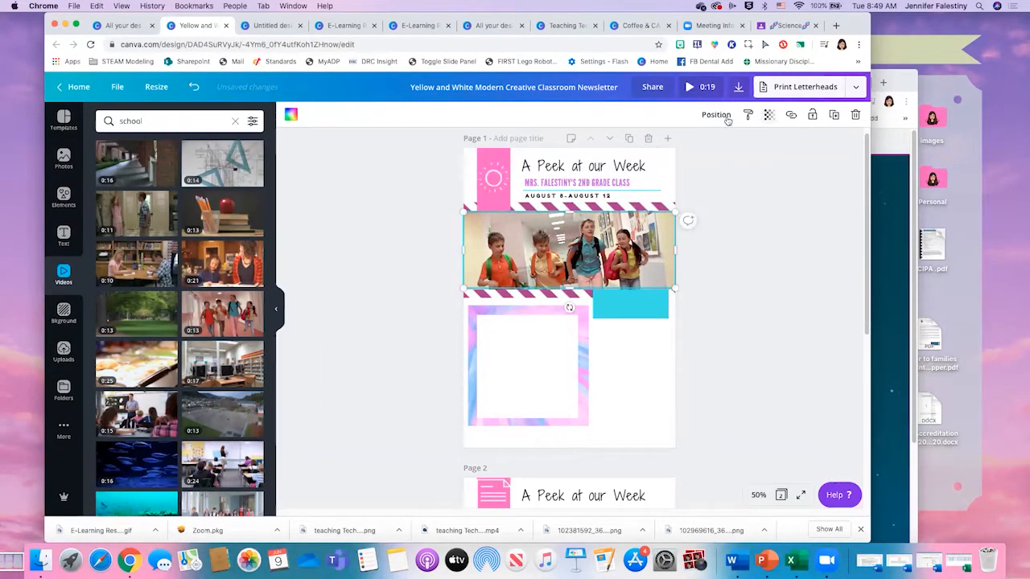
click(716, 115)
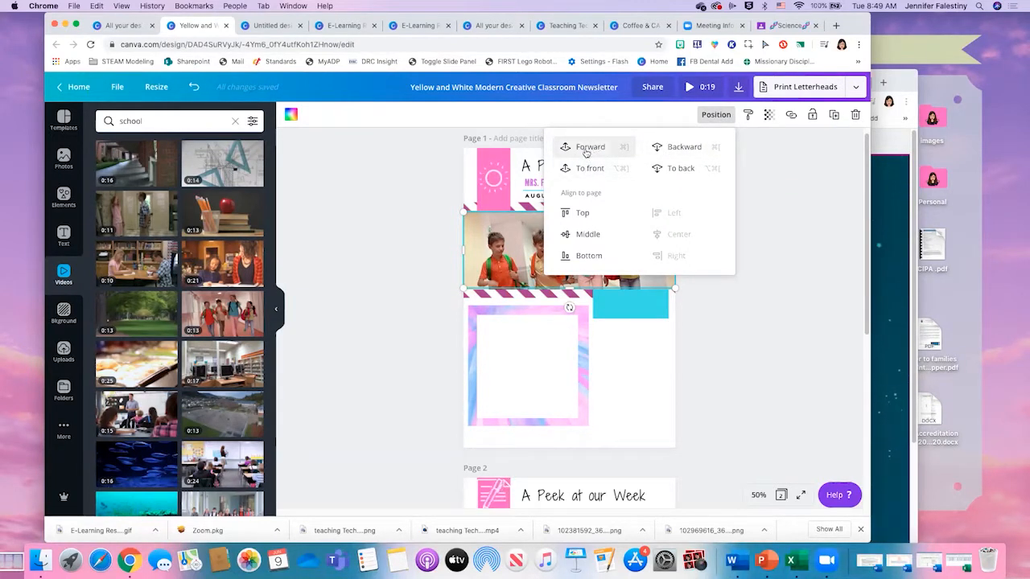
click(588, 152)
click(588, 152)
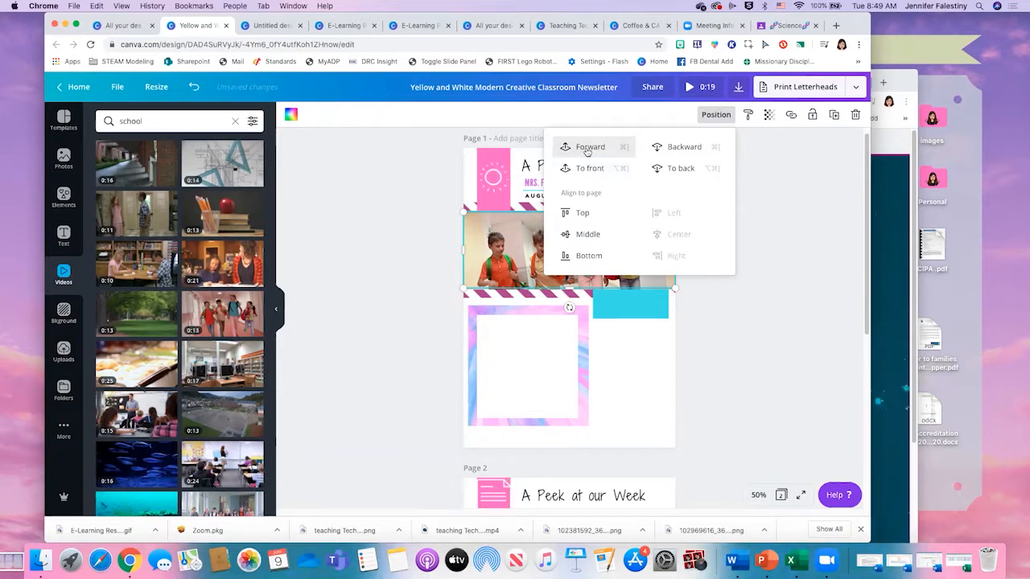
click(588, 152)
click(563, 258)
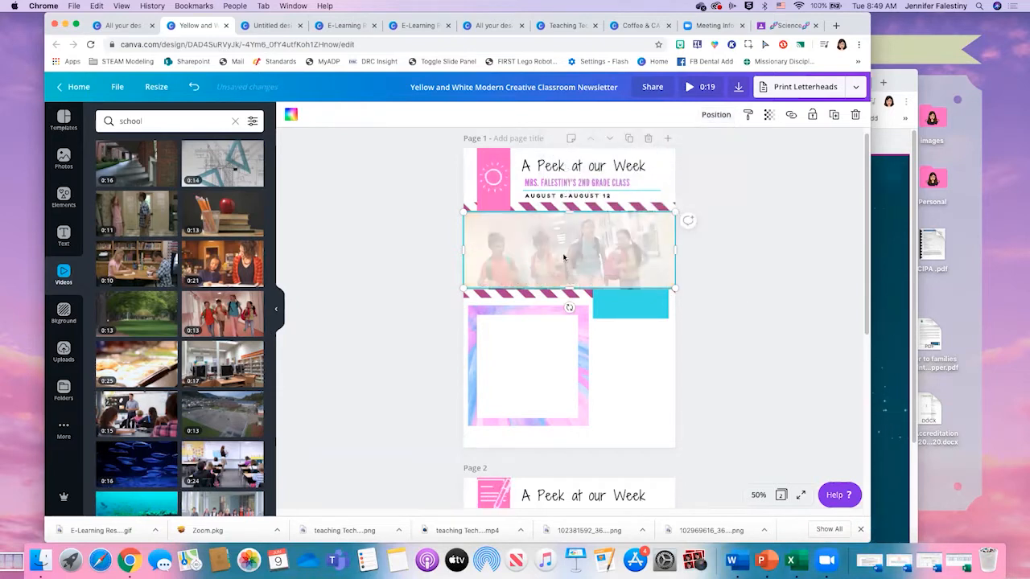
- Stretch the white overlay's lower and upper edges so it covers the full height of the school clip
drag(570, 291, 571, 293)
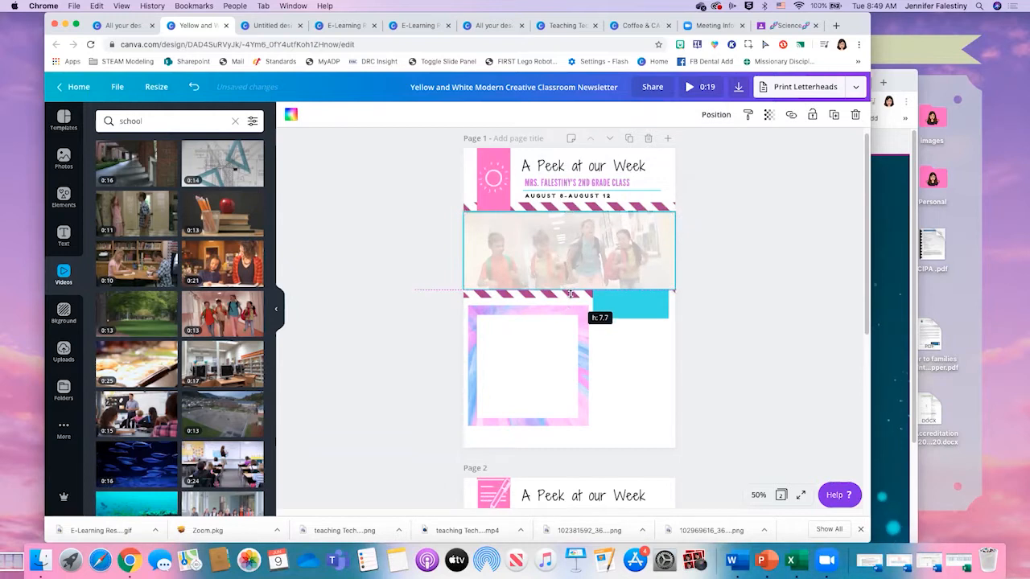
click(758, 338)
click(579, 231)
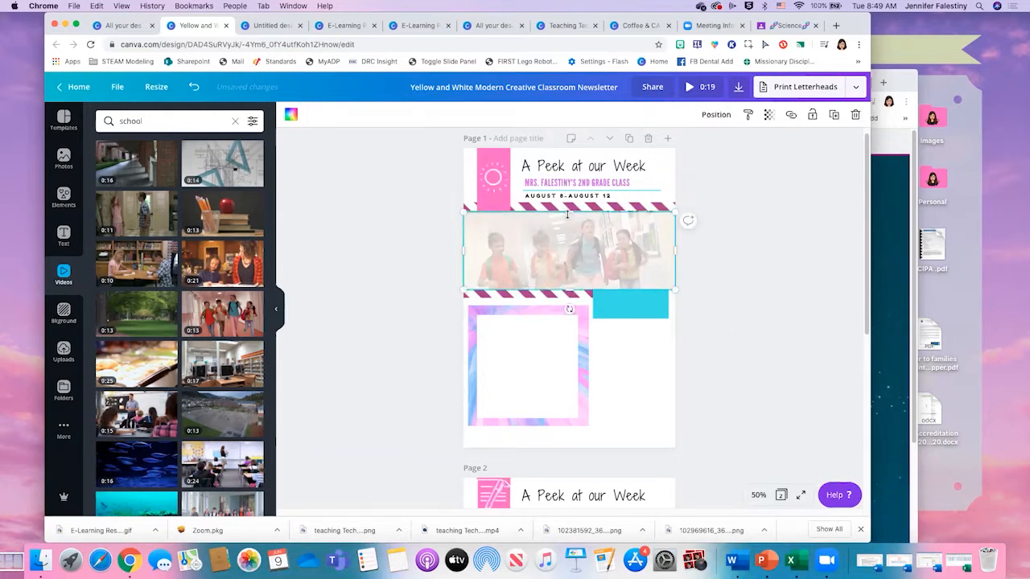
drag(567, 211, 588, 217)
click(719, 186)
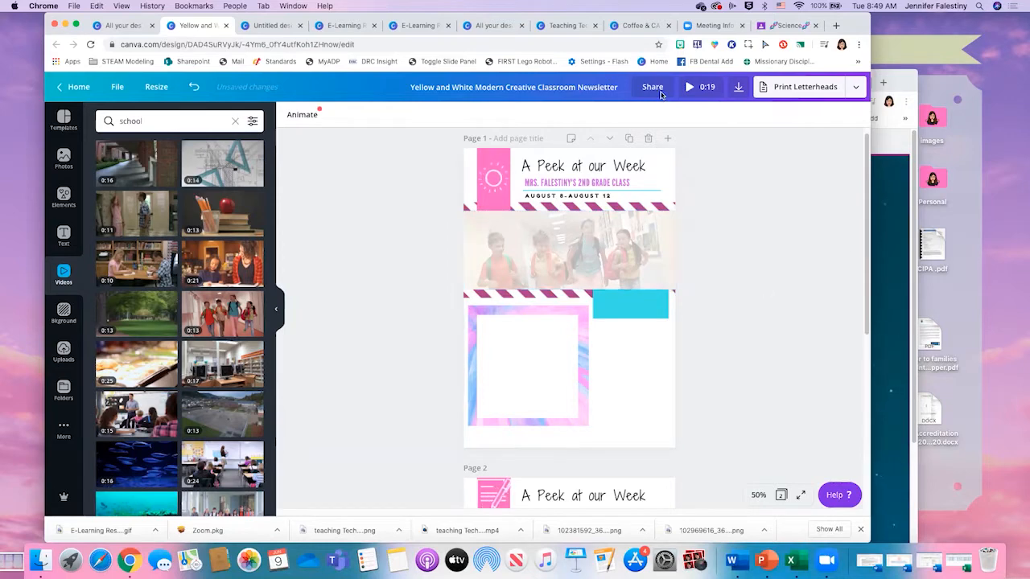
- Check the updated newsletter embedded on the class website, and return to the Canva design
click(883, 143)
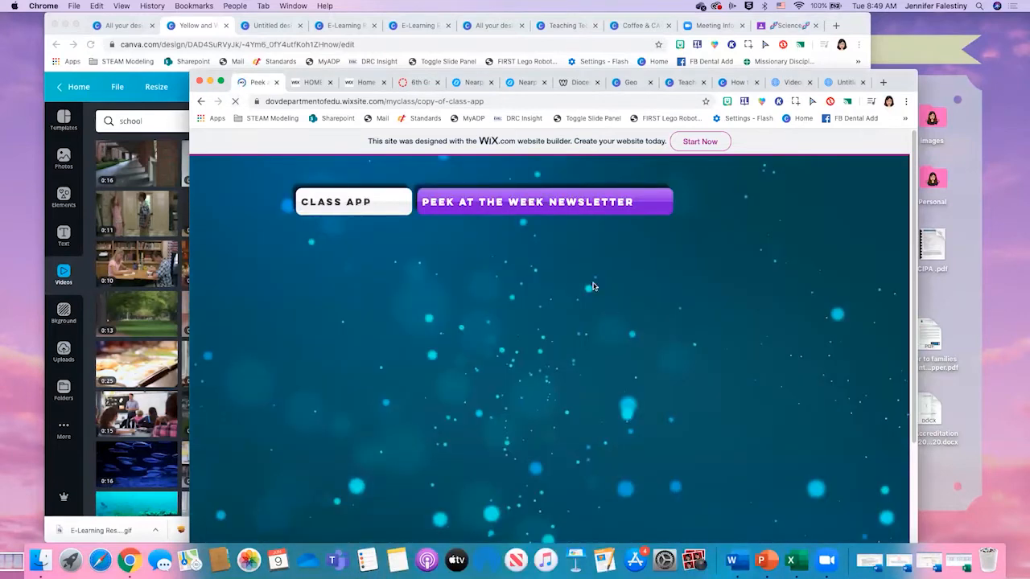
scroll(678, 287, down, 3)
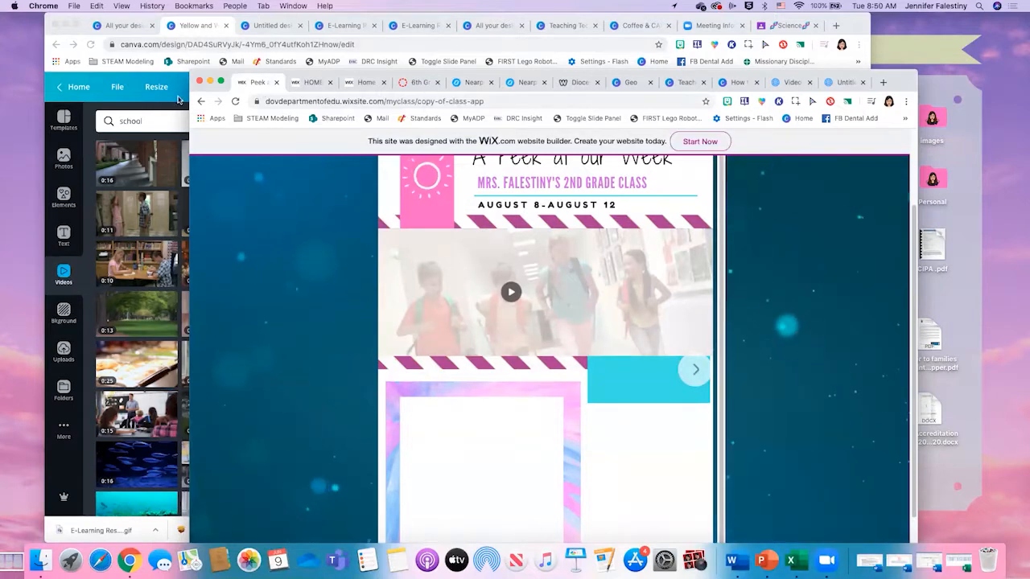
click(239, 64)
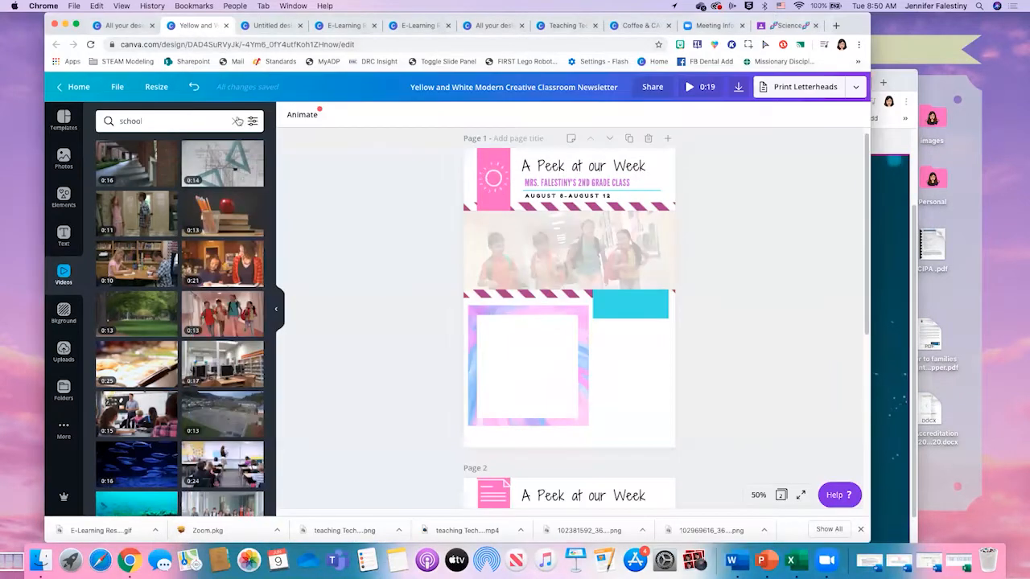
- Nudge the white overlay down to reach the school clip, mute the clip's sound, and realign the overlay over it
right_click(562, 256)
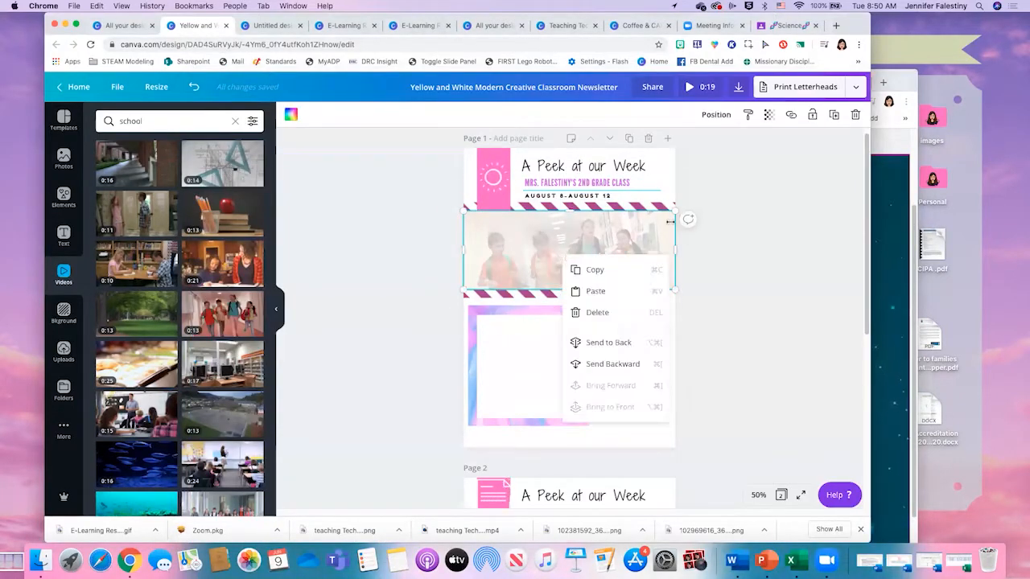
click(613, 230)
drag(618, 238, 618, 245)
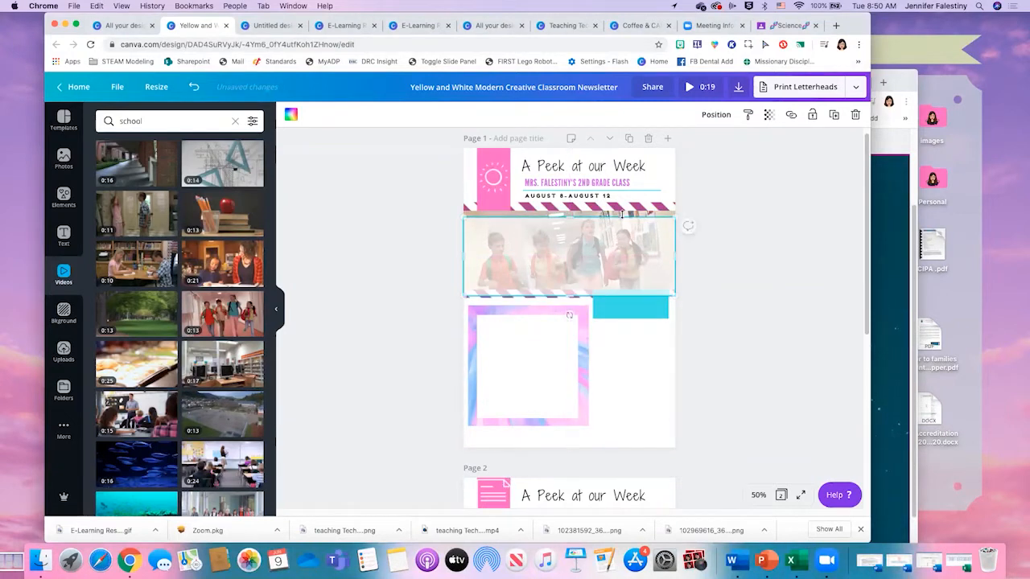
click(631, 212)
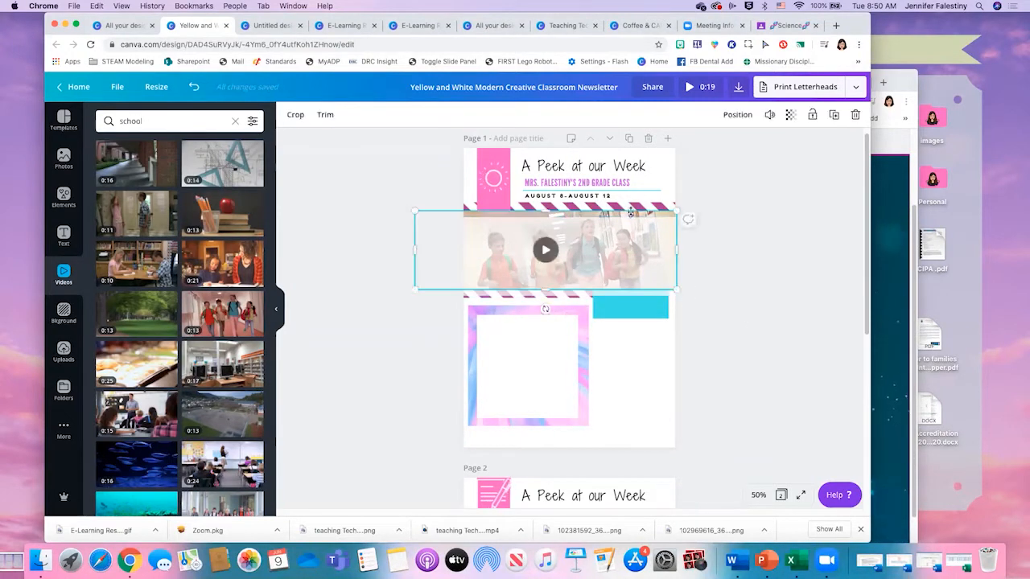
right_click(631, 214)
click(628, 212)
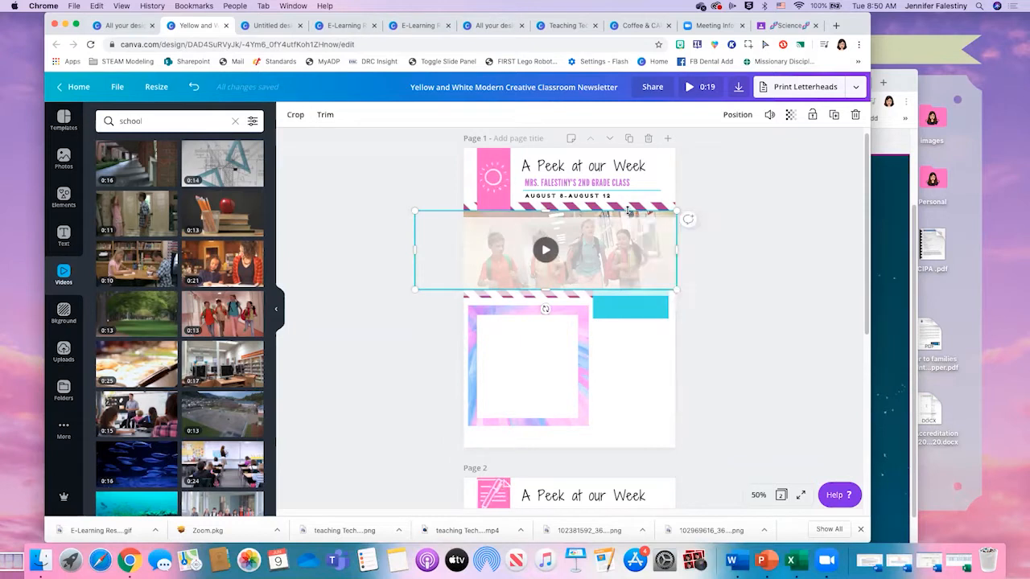
click(775, 117)
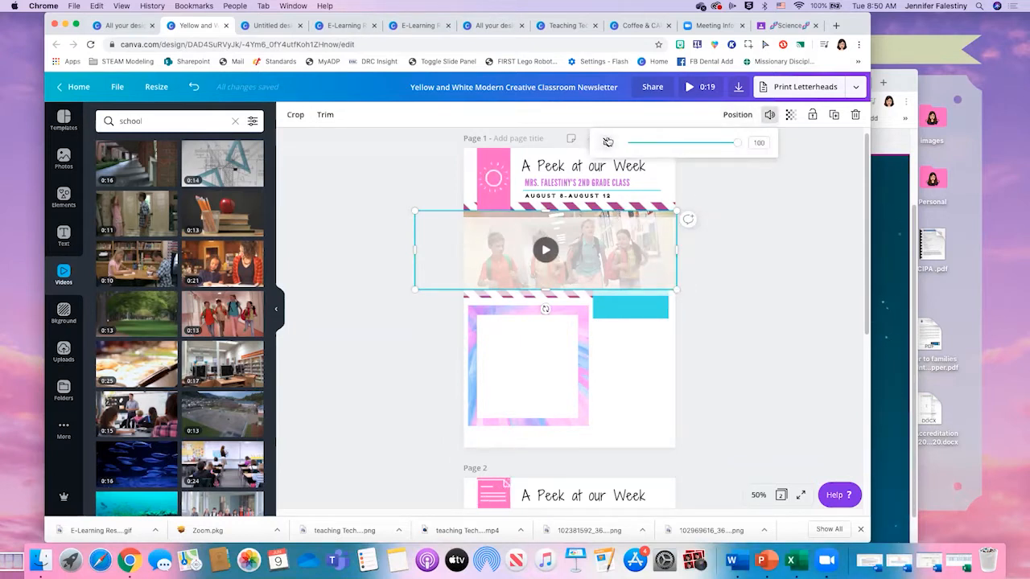
right_click(618, 215)
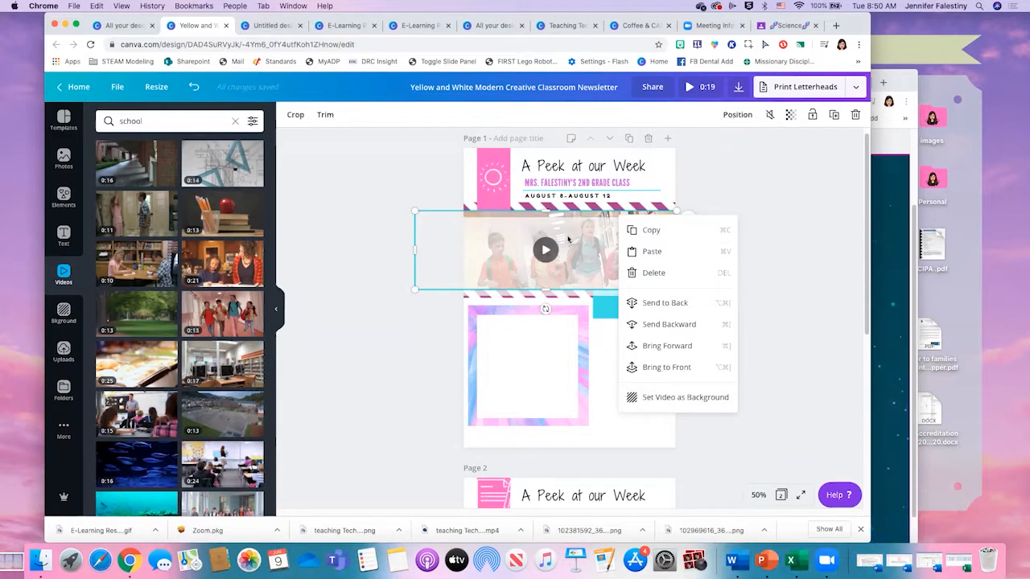
drag(568, 240, 567, 232)
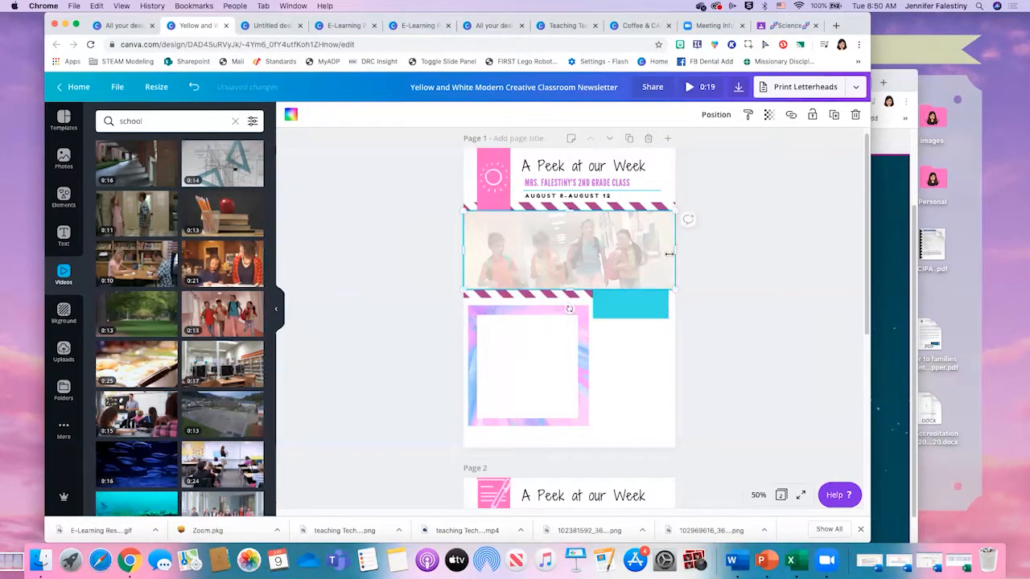
click(653, 375)
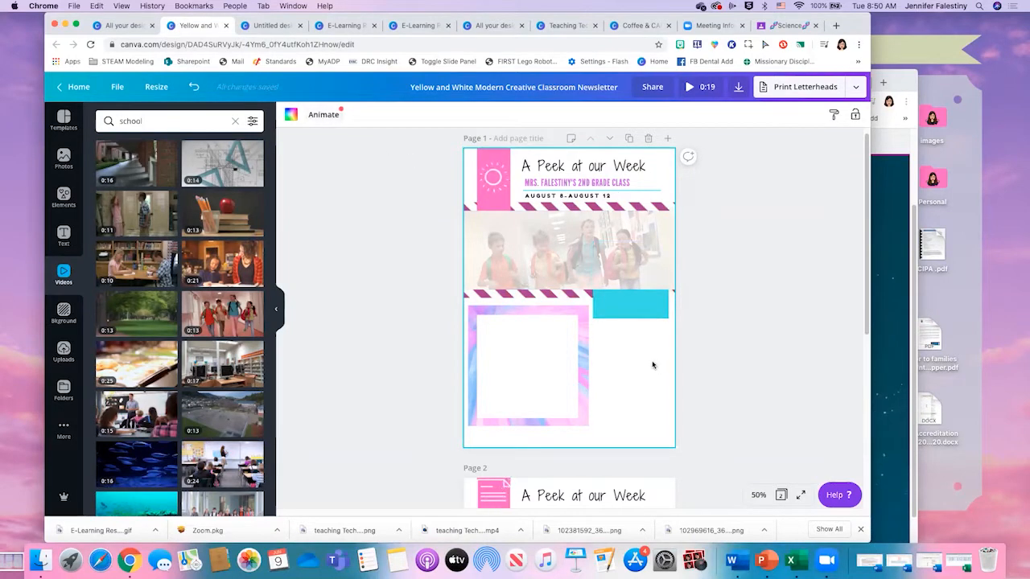
- Add a blank new page after the homework page of the newsletter
scroll(653, 365, down, 5)
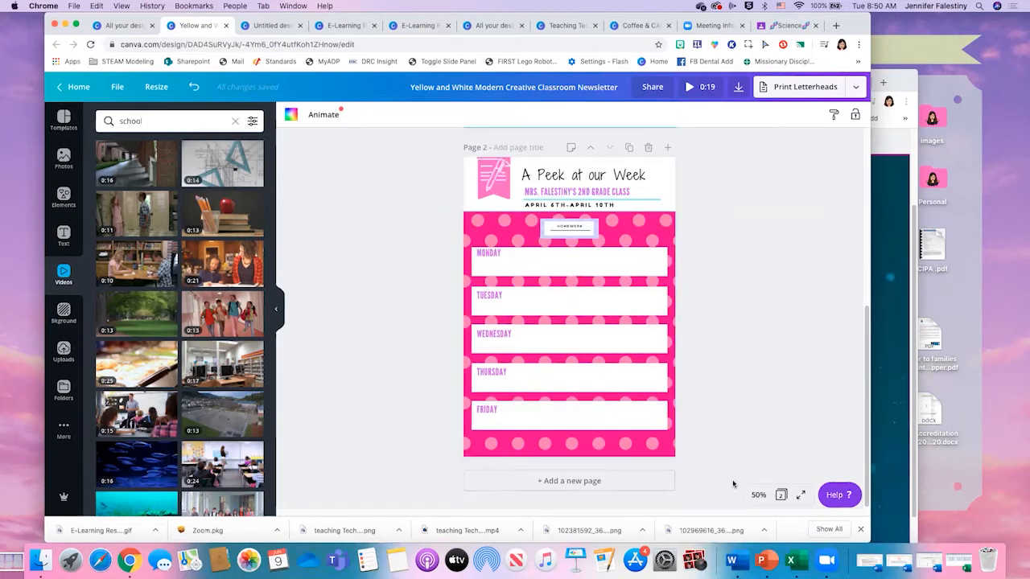
click(588, 483)
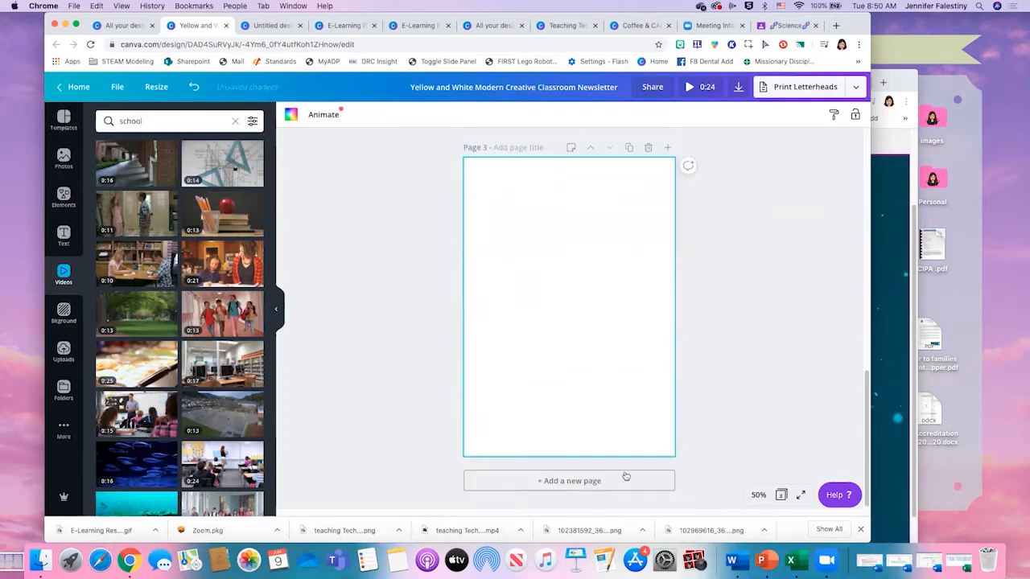
- Switch to the class website, reload it, and review the embedded newsletter's homework page and first page
click(897, 333)
scroll(627, 386, down, 3)
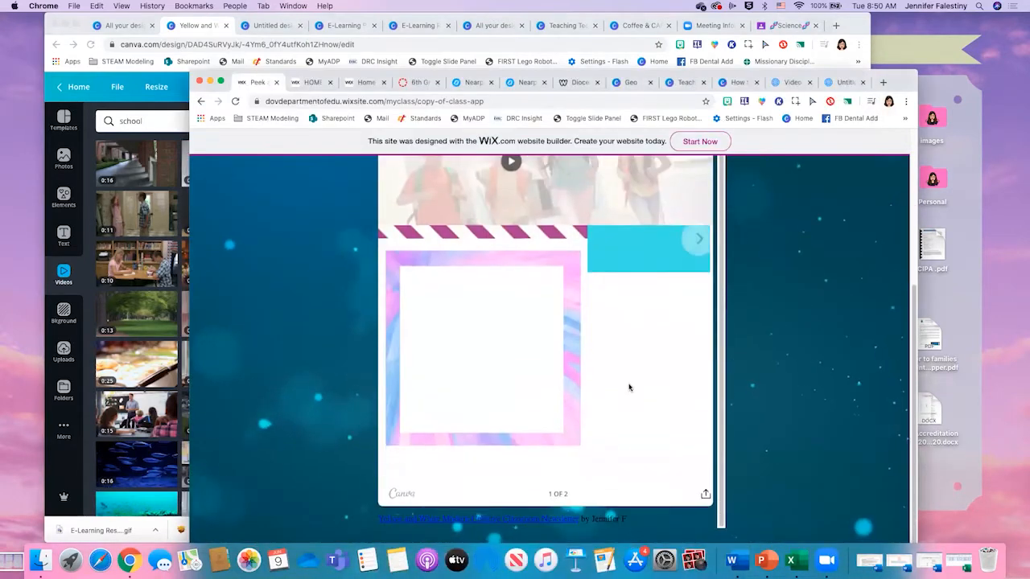
click(235, 101)
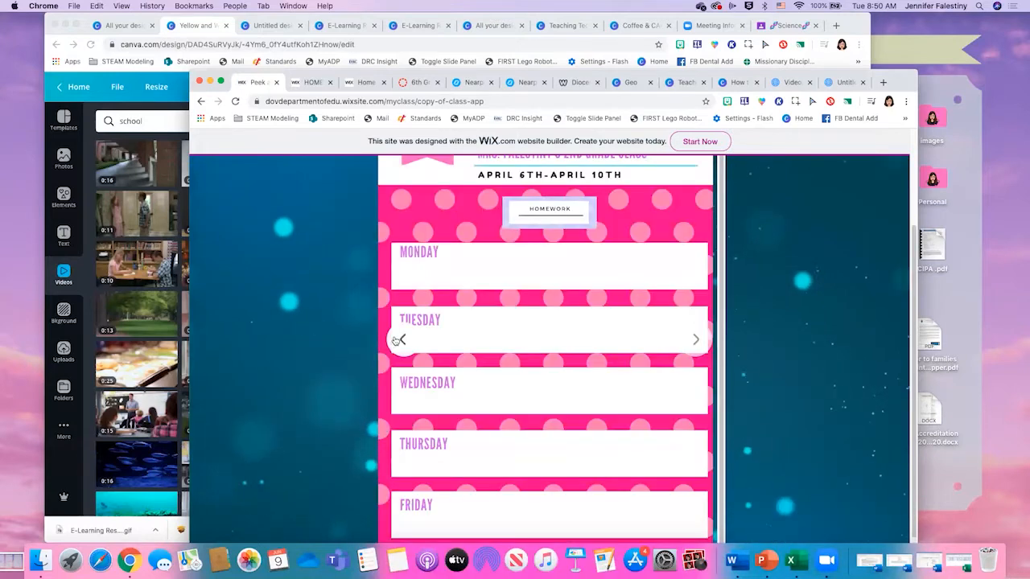
click(400, 340)
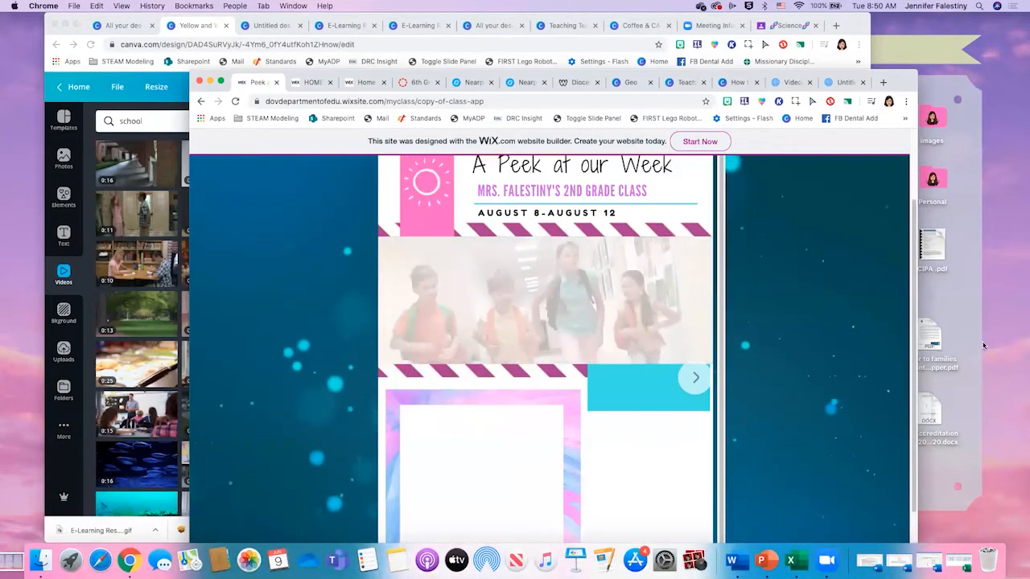
scroll(847, 385, up, 1)
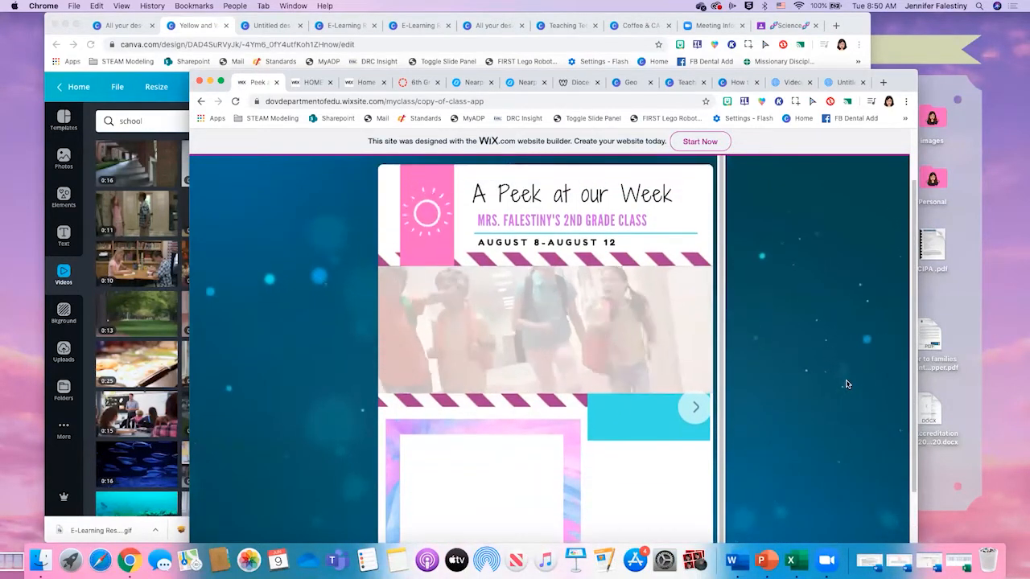
scroll(846, 385, up, 2)
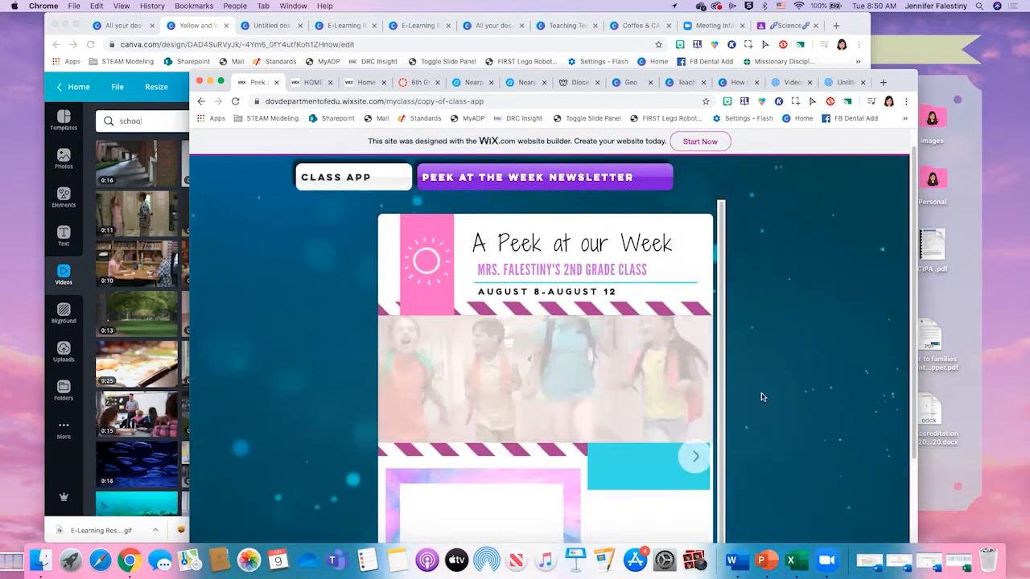
scroll(763, 397, down, 1)
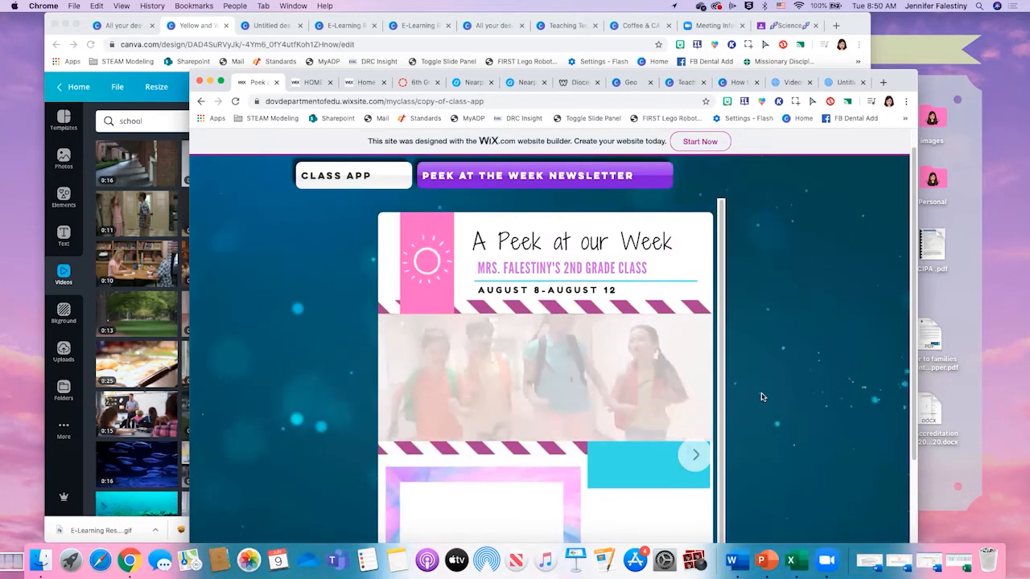
scroll(761, 395, down, 1)
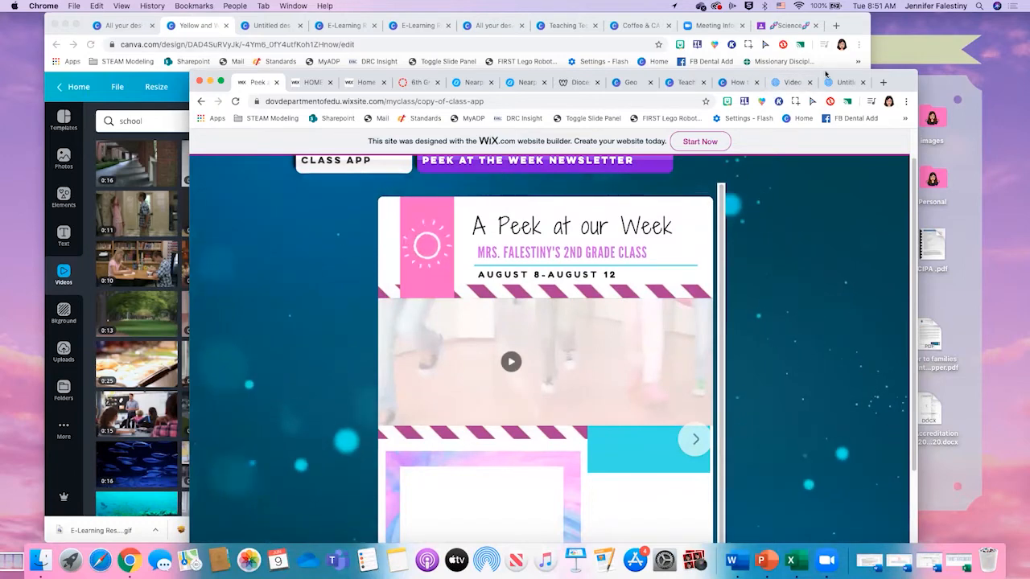
- Move the class website's browser window higher, switch it to the "Less Is More..." presentation, and show all open windows
drag(826, 74, 817, 23)
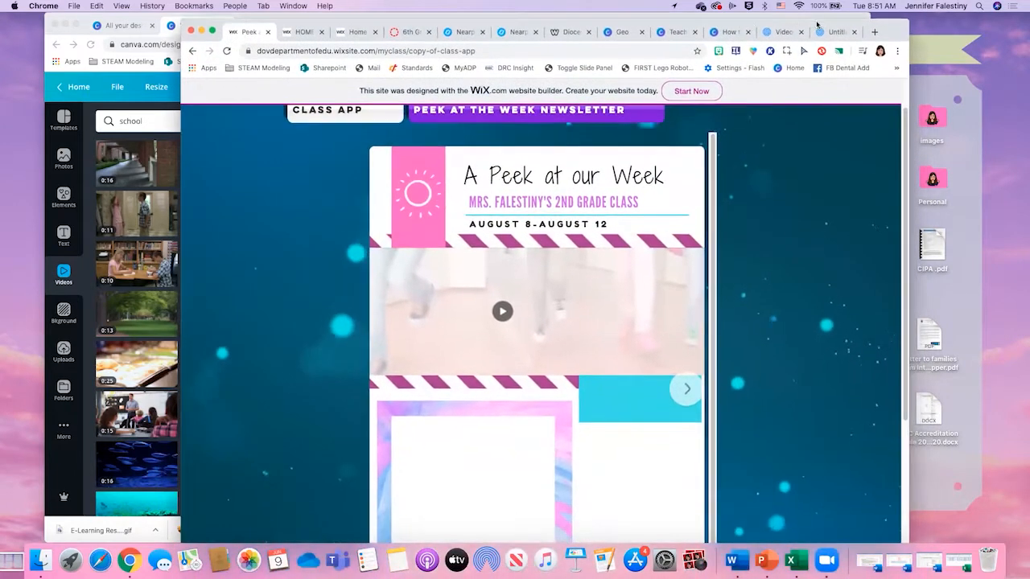
click(717, 32)
mouse_move(2, 4)
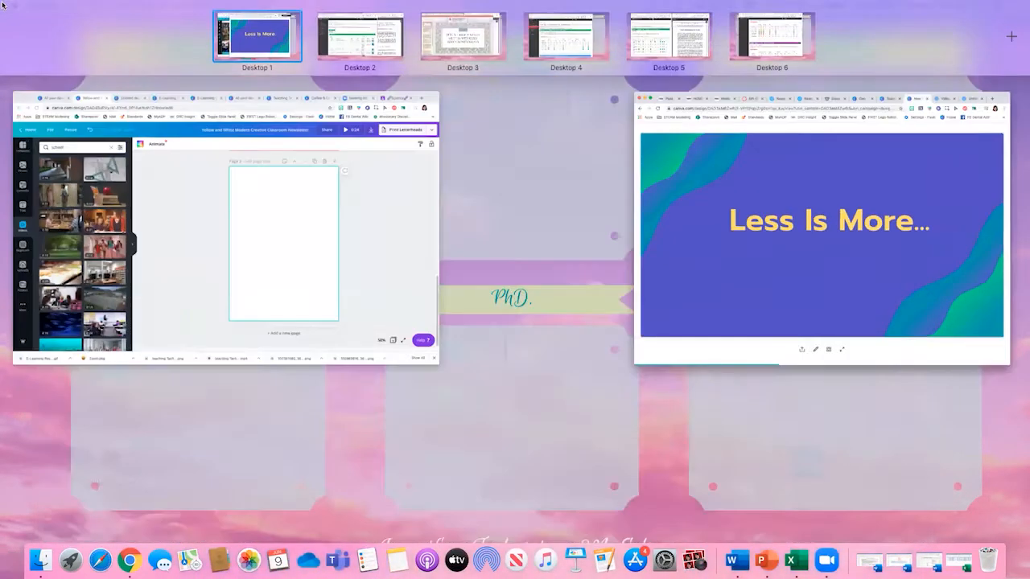
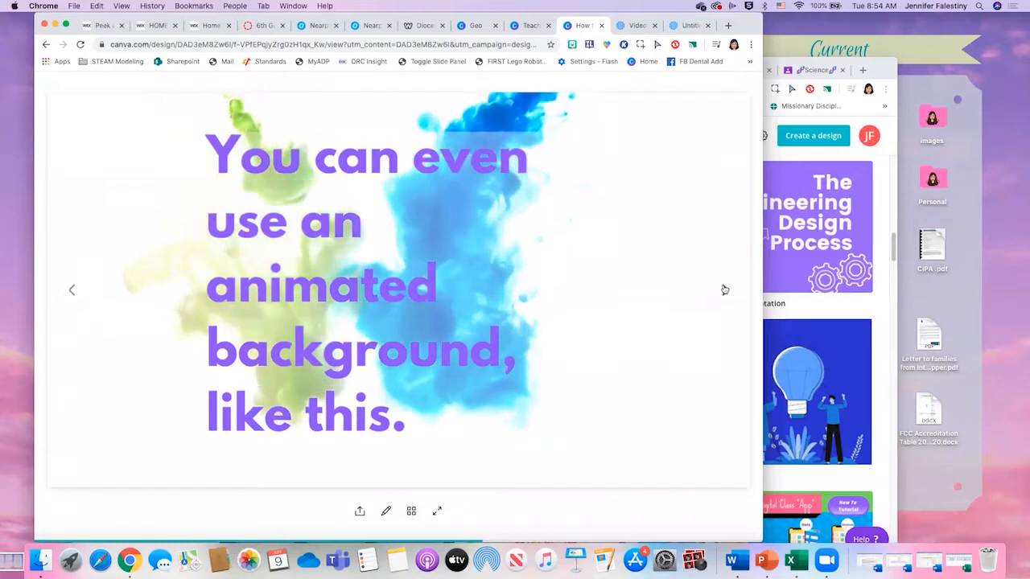
- Advance the presentation to the "Let's Learn!" slide and move its window aside to reveal the Canva designs window
click(724, 289)
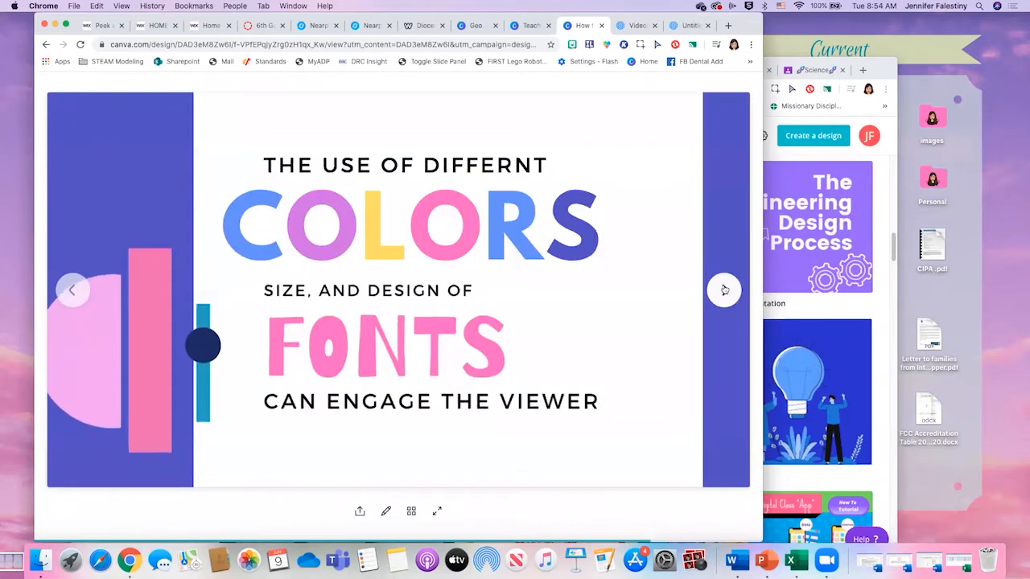
click(723, 289)
click(724, 290)
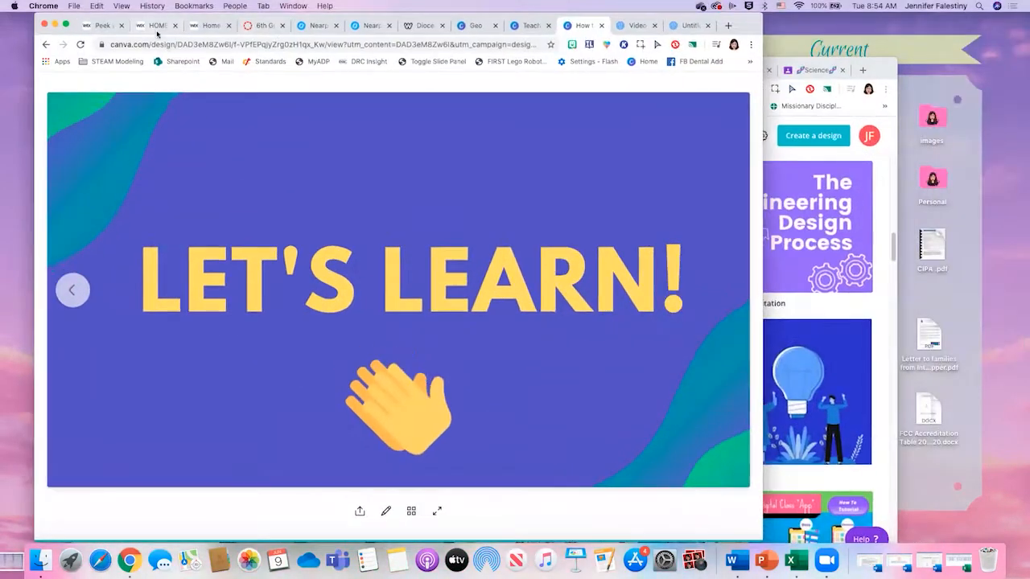
drag(168, 17, 532, 55)
drag(300, 59, 289, 28)
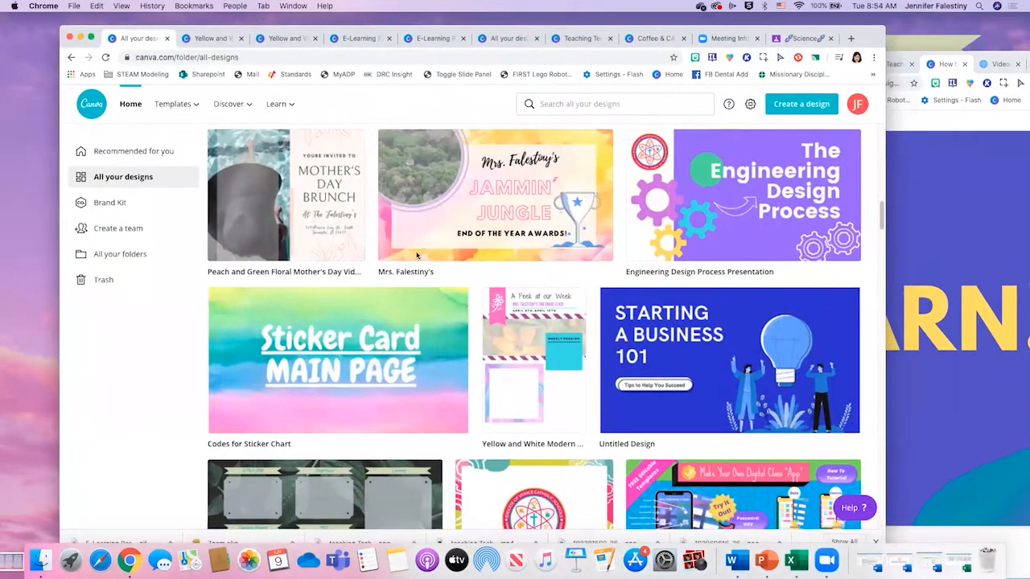
- Close the duplicate classroom newsletter tab and bring up the E-Learning Resources design in its page grid
click(225, 38)
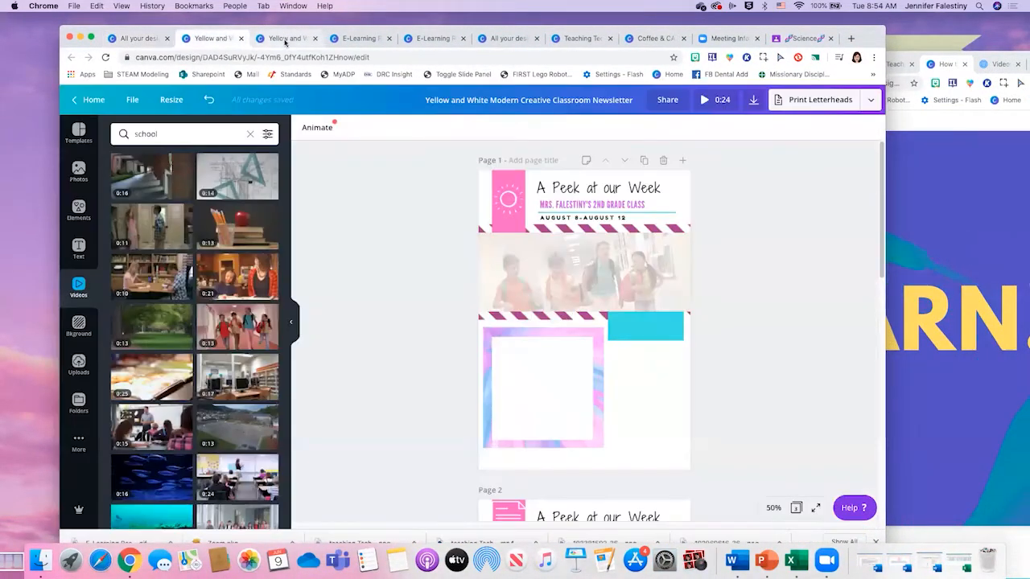
click(310, 40)
click(315, 39)
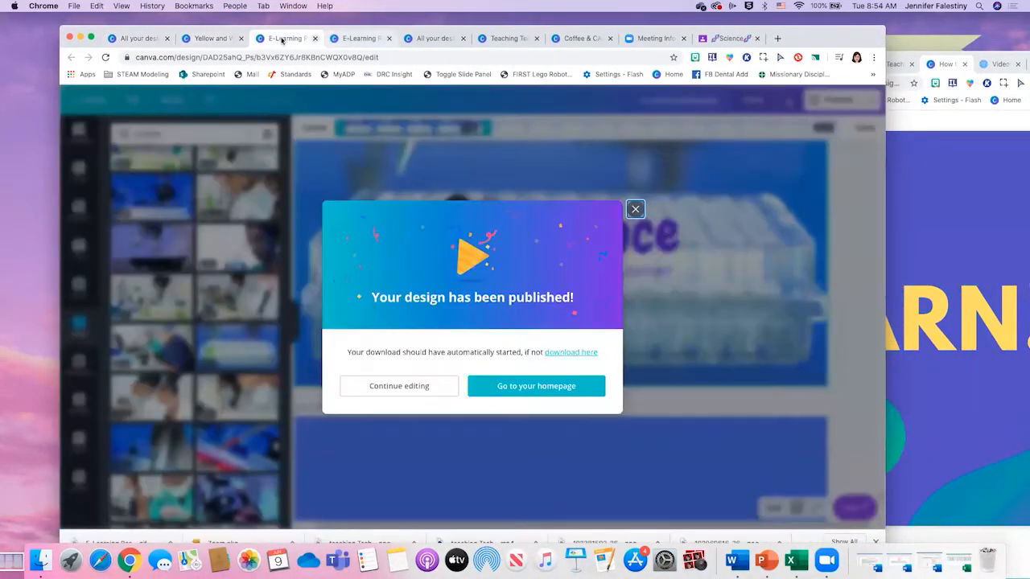
click(362, 39)
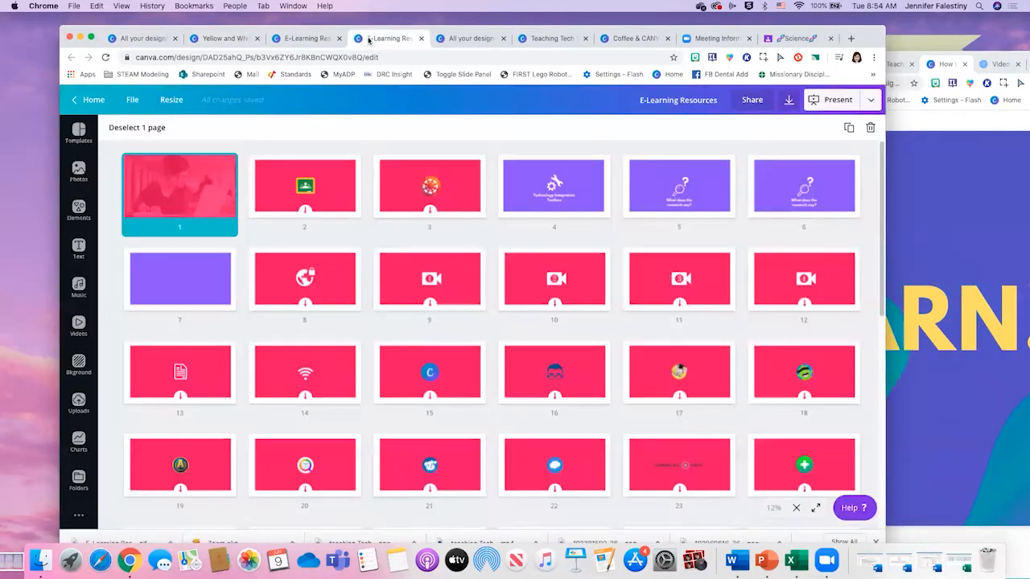
click(453, 38)
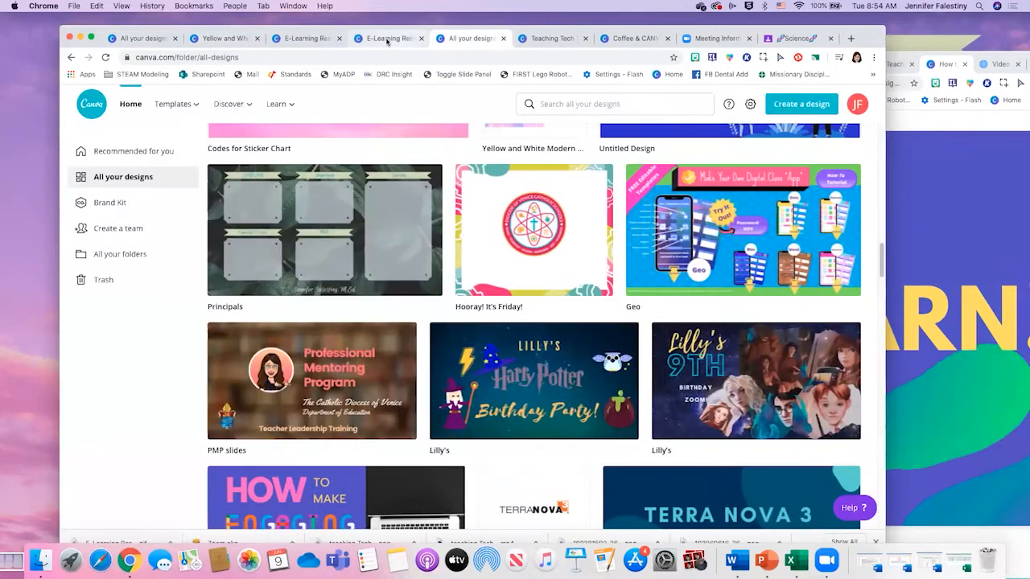
click(398, 39)
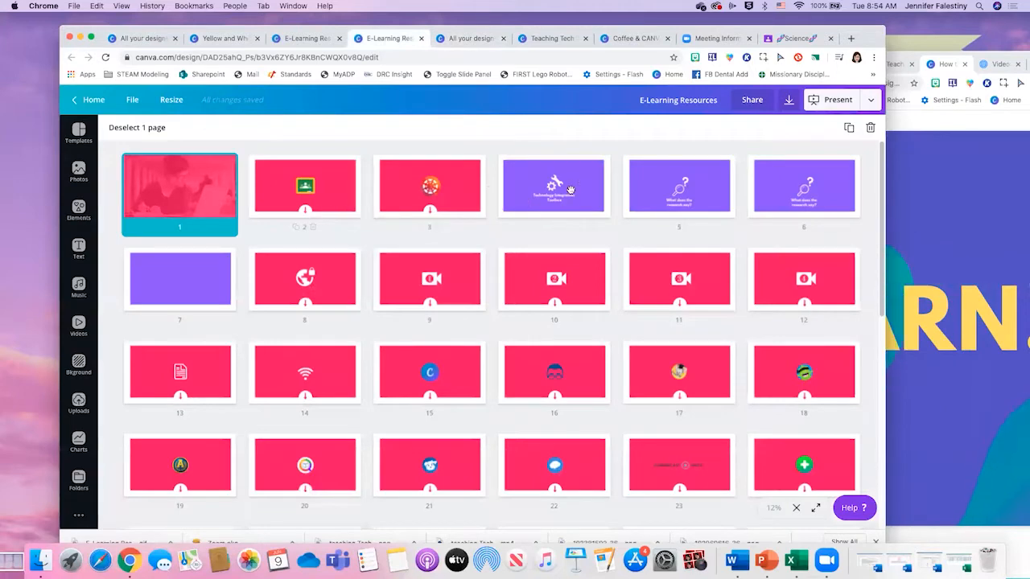
- Return to the presentation's browser window, move it into view, and switch to the Prezi Video "Addition!" draft
click(986, 172)
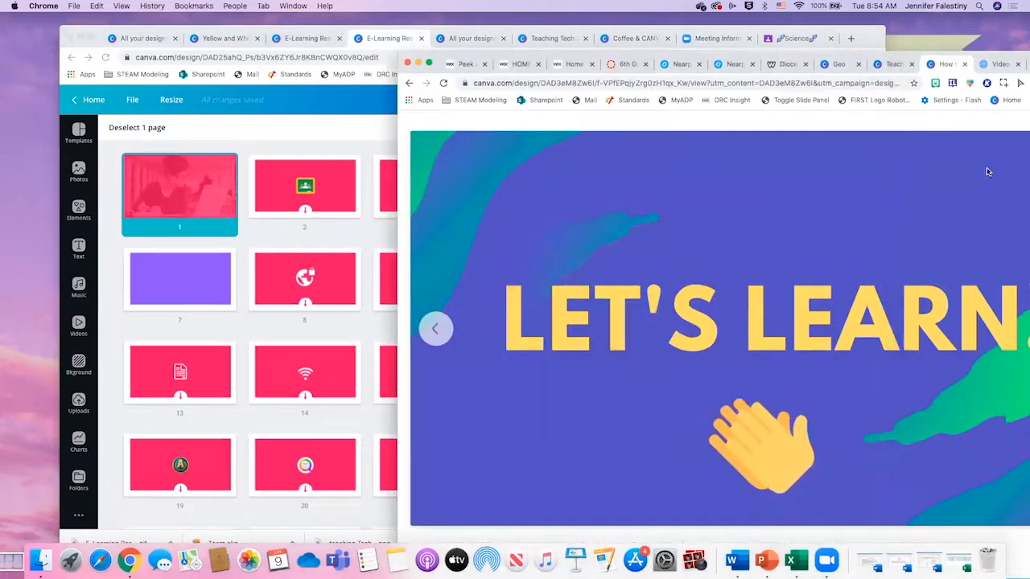
drag(833, 55, 799, 21)
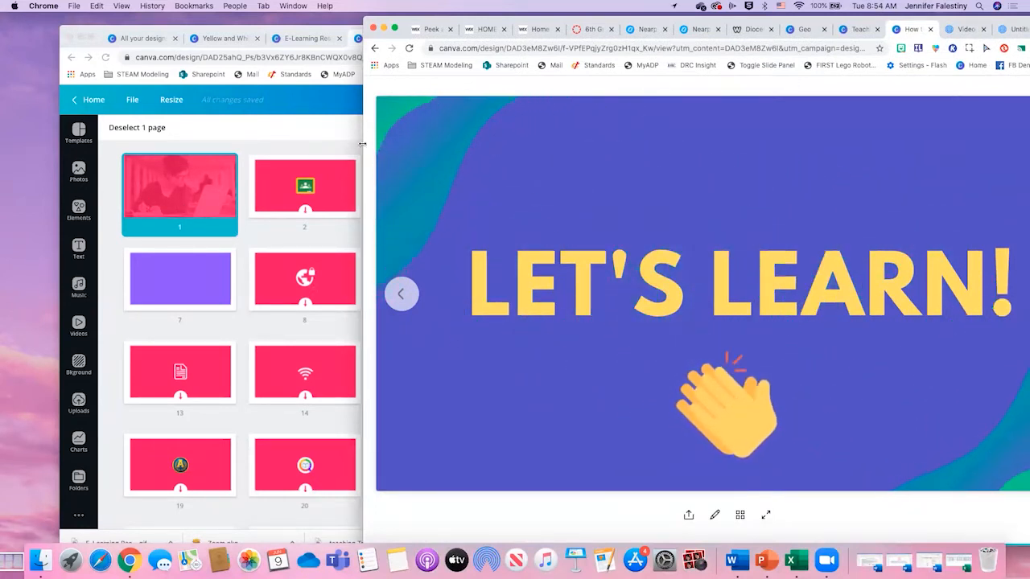
drag(583, 22, 512, 18)
click(889, 26)
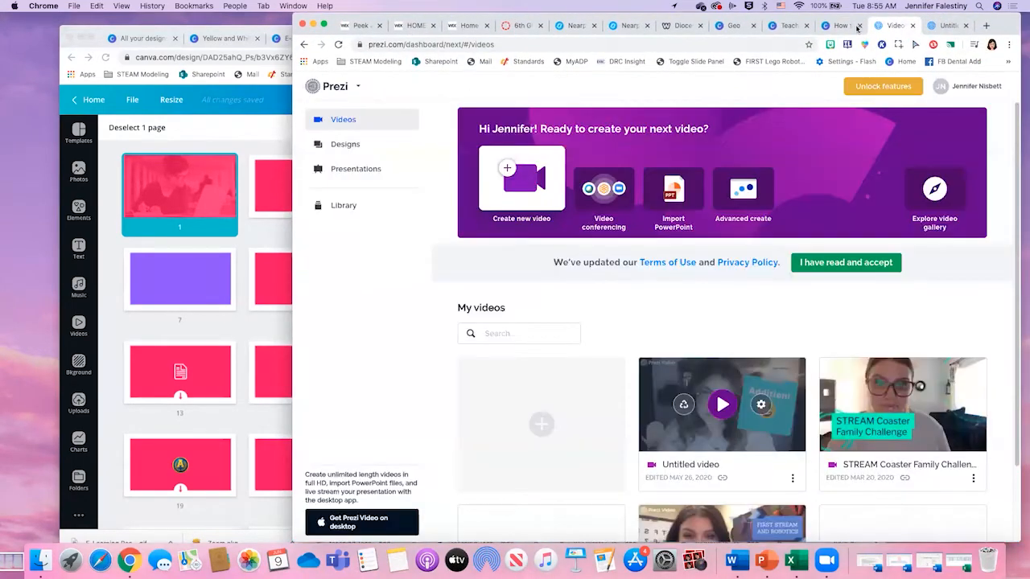
click(935, 27)
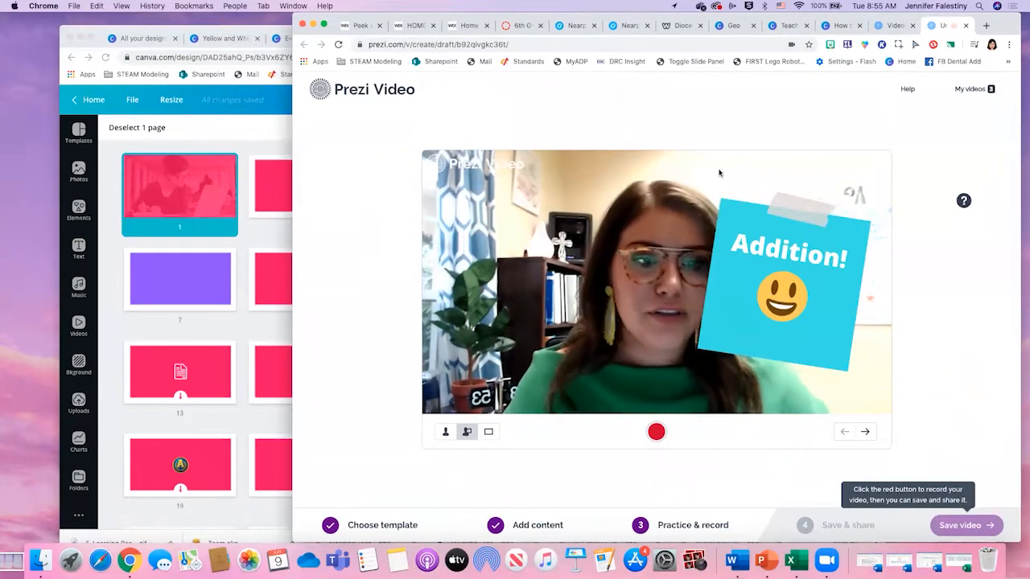
- Reposition the Prezi Video browser window and widen it
drag(680, 17, 760, 21)
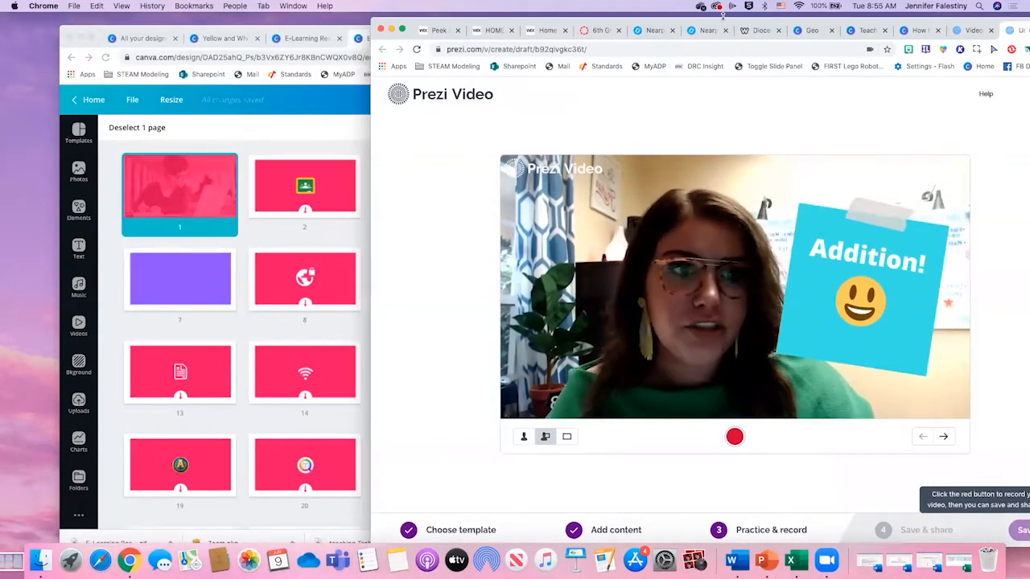
drag(723, 16, 397, 11)
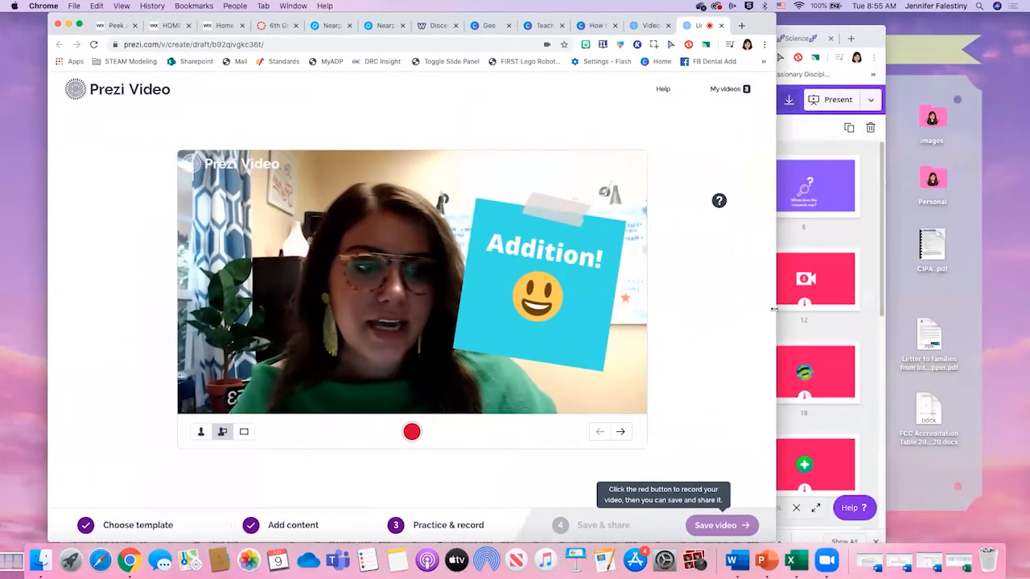
drag(774, 307, 849, 307)
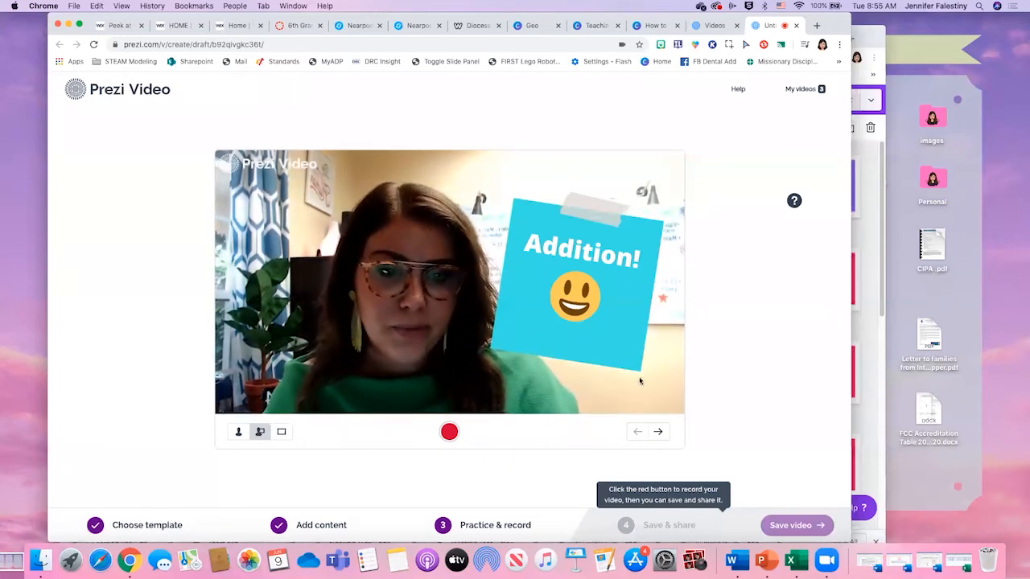
- Step through the Prezi video's frames up to the two apples plus an orange frame
click(663, 435)
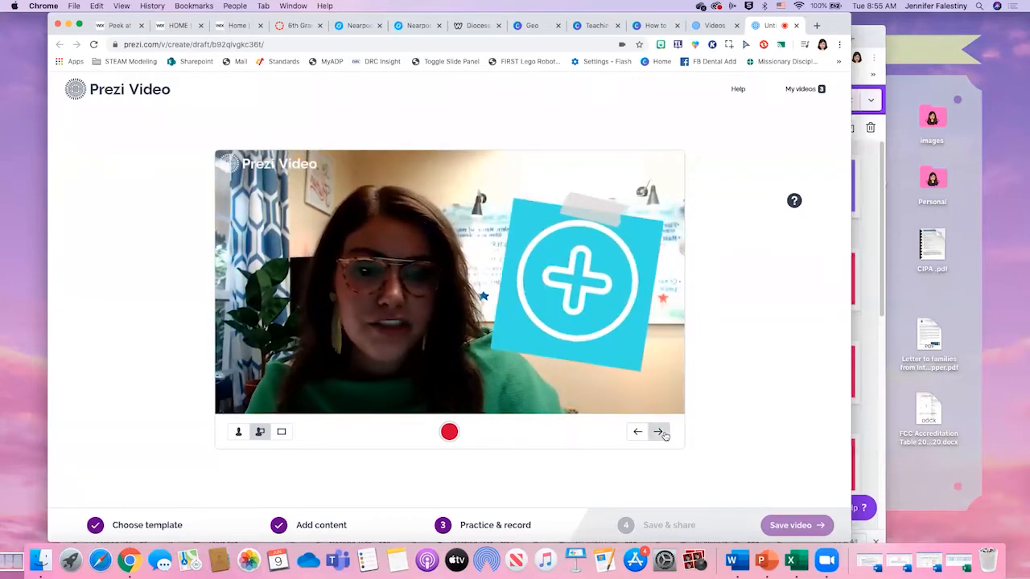
click(658, 431)
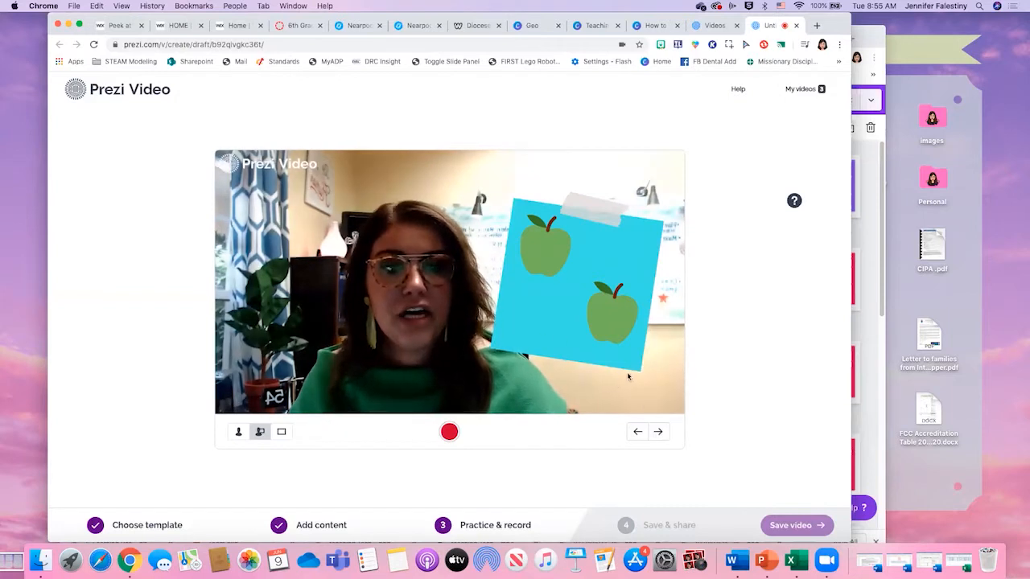
click(658, 432)
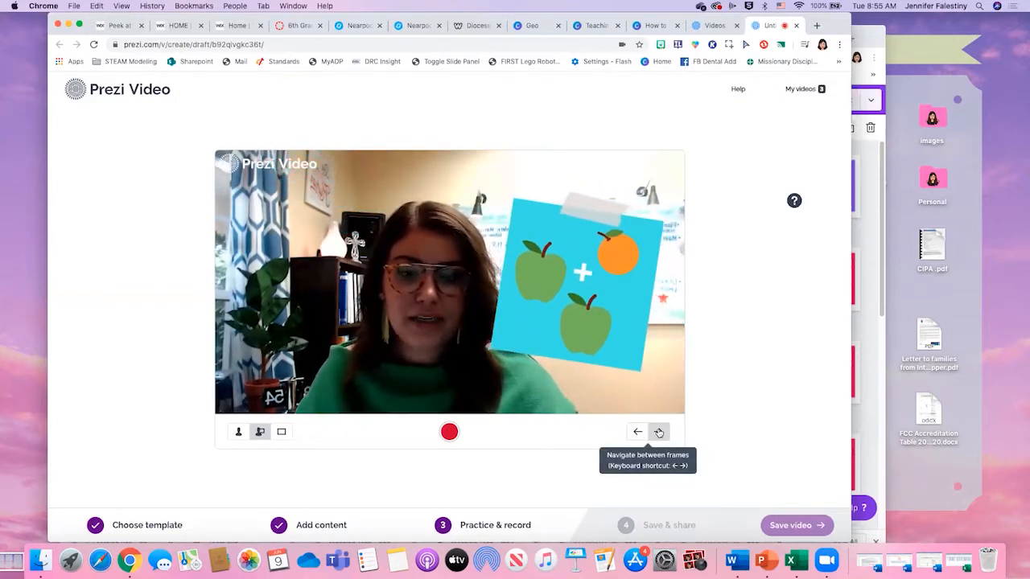
- Preview the fruit frame as content only and as presenter only, and return to the presenter-with-content view
click(282, 434)
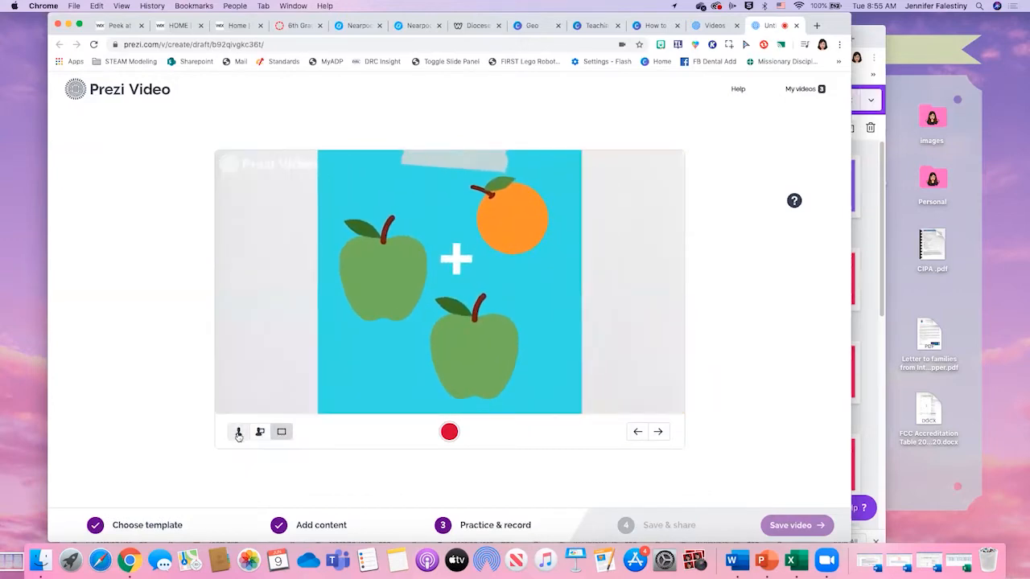
click(239, 434)
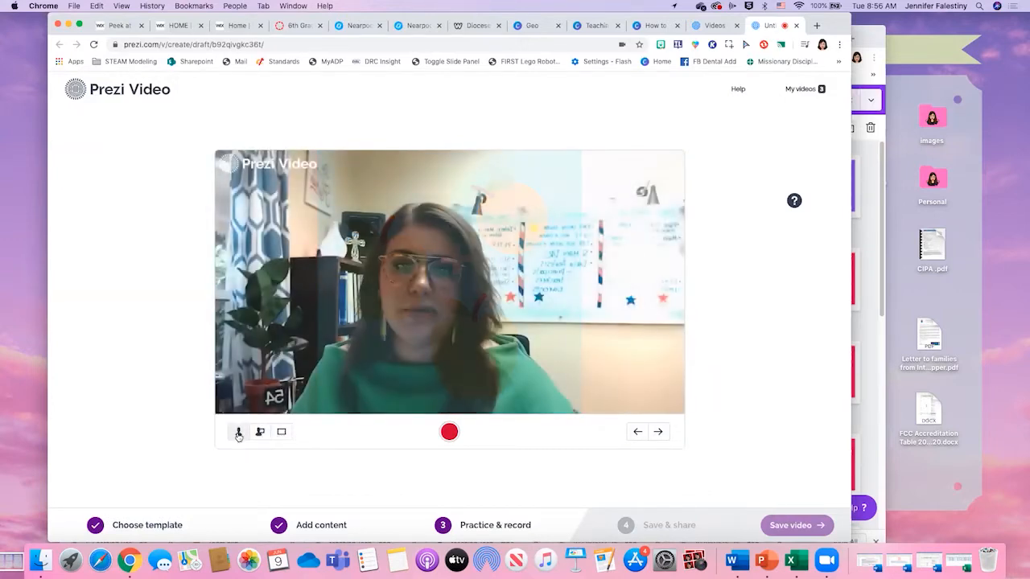
click(259, 431)
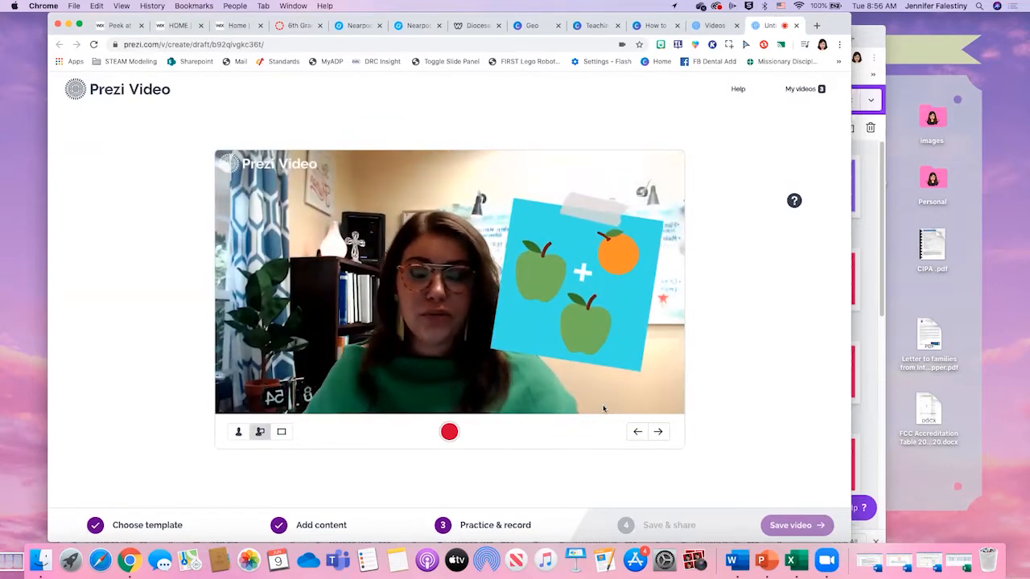
- Advance to the numeric 2 + 1 frame, preview it as content only, and return to the presenter-with-content view
click(656, 433)
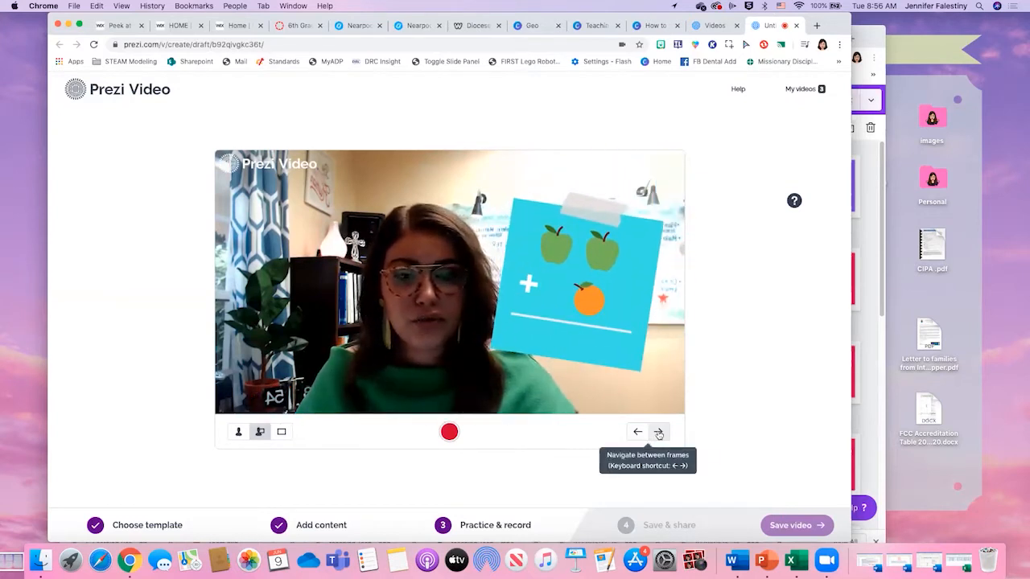
click(658, 432)
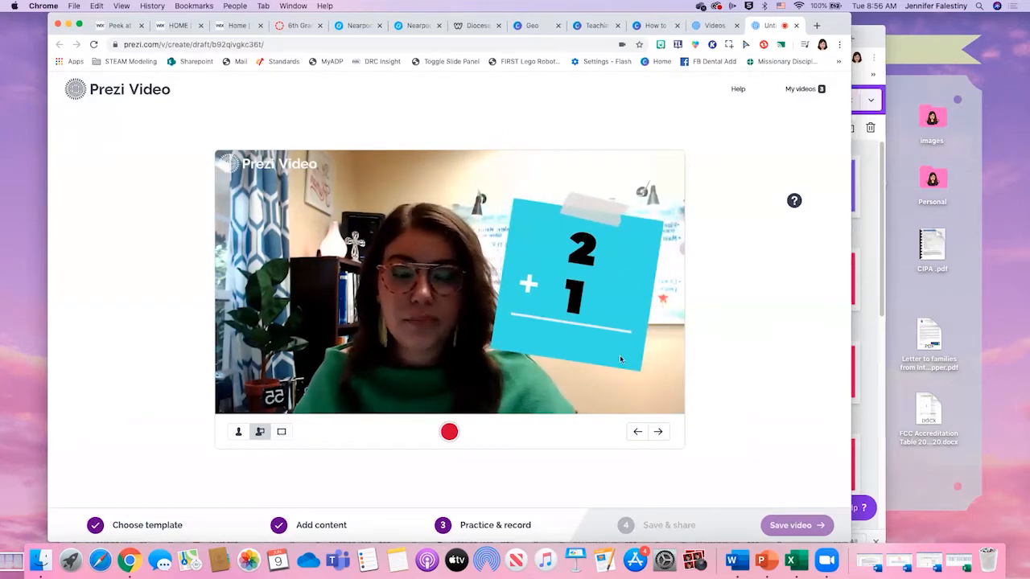
right_click(292, 432)
click(281, 432)
click(281, 431)
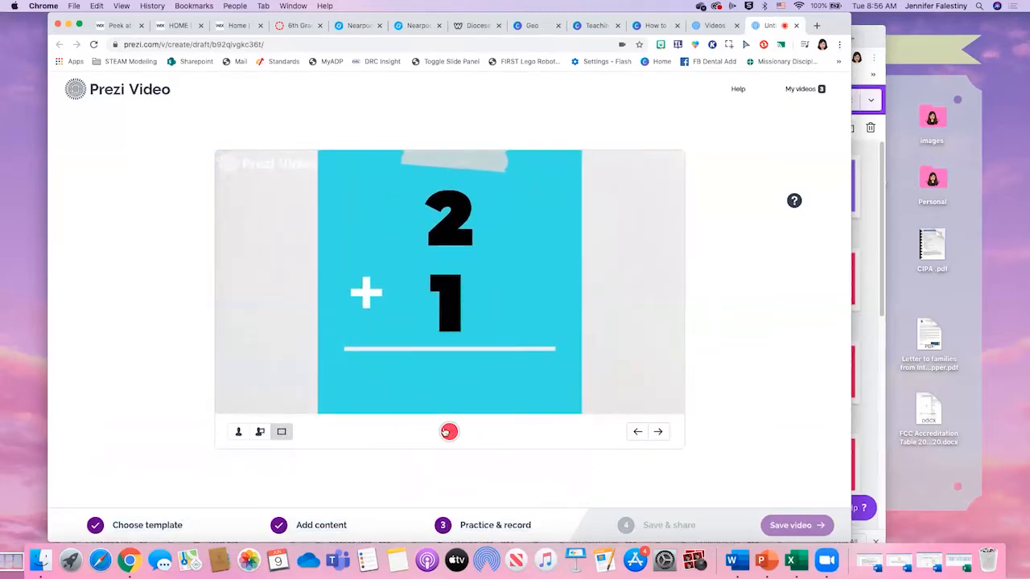
mouse_move(1, 1)
click(31, 178)
click(262, 432)
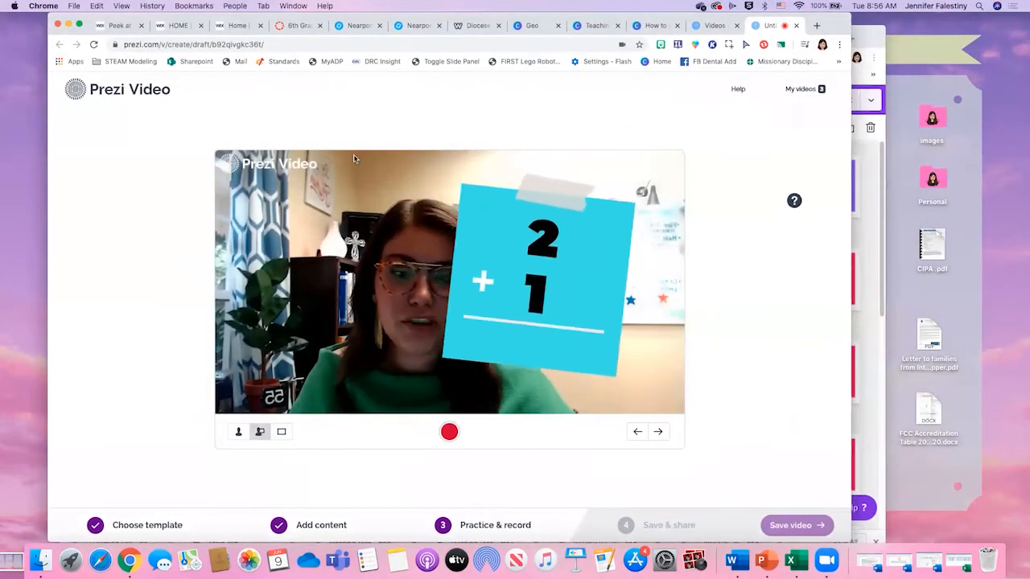
- Advance to the Prezi video's frame showing the answer 3 and open the Add content stage
click(659, 432)
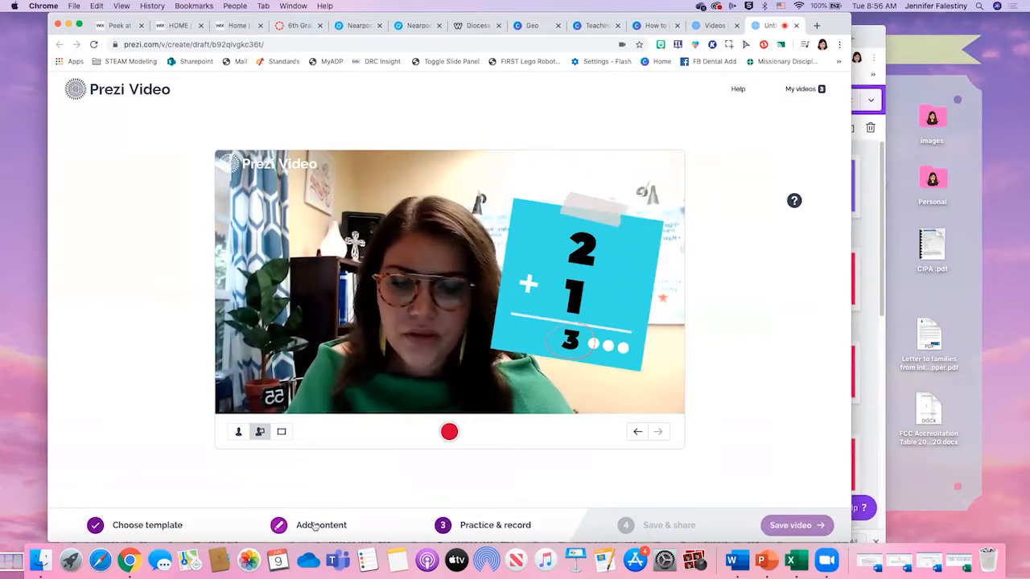
click(313, 526)
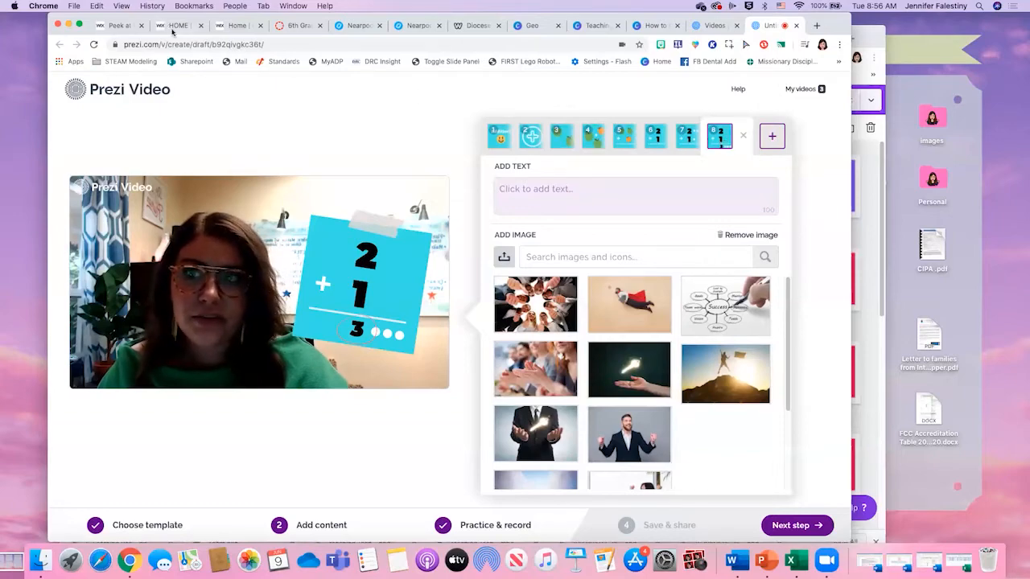
- Switch to the Canva window's list of all designs and open the Engineering Design Process Presentation
key(ctrl+Up)
click(839, 202)
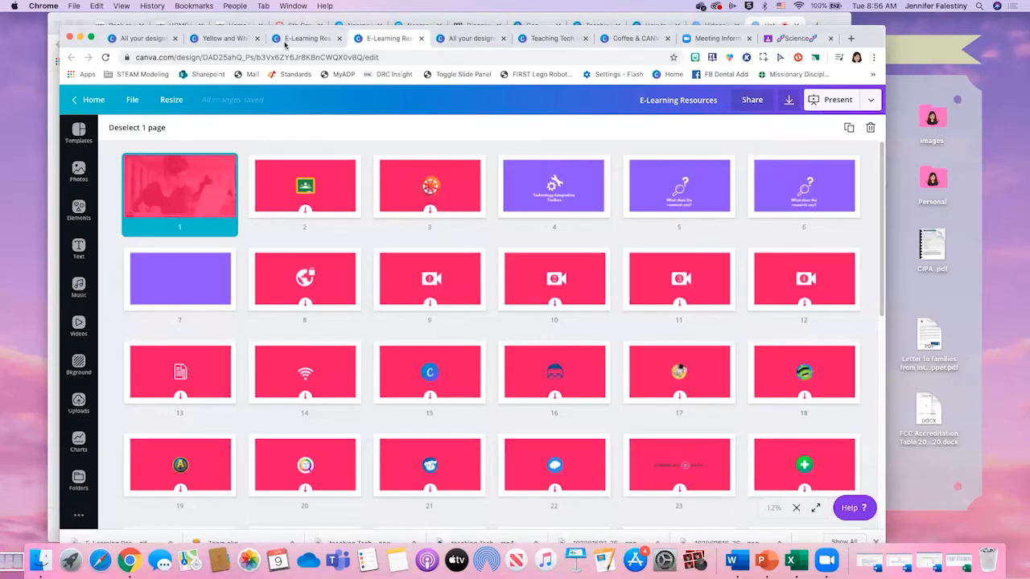
click(143, 39)
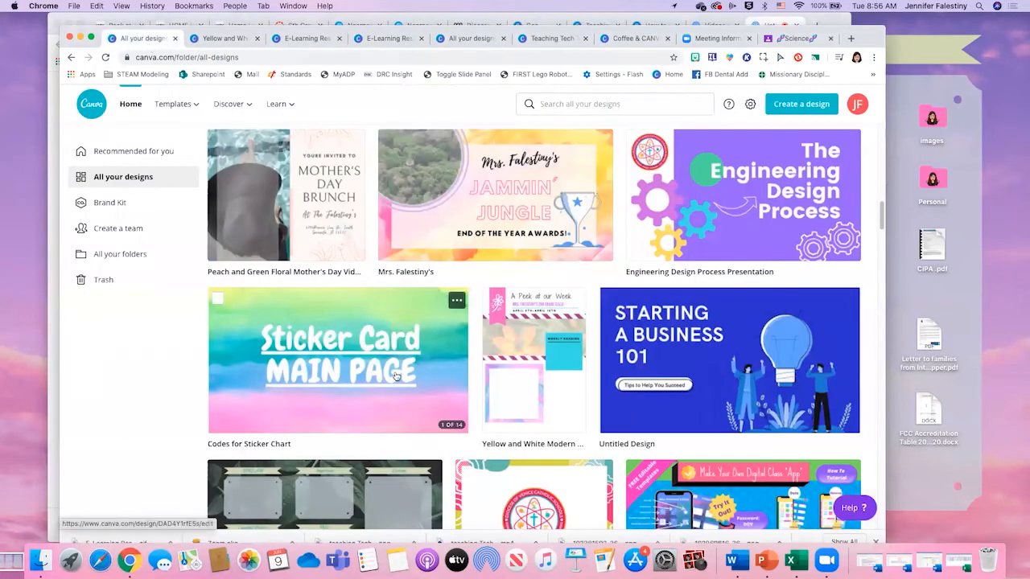
scroll(370, 330, up, 5)
scroll(397, 378, up, 10)
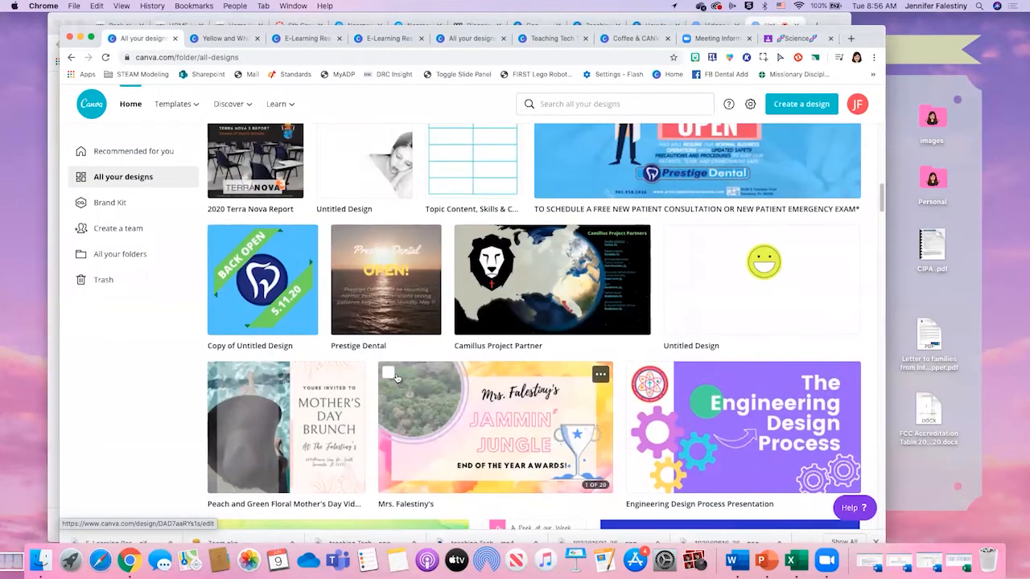
scroll(396, 378, up, 9)
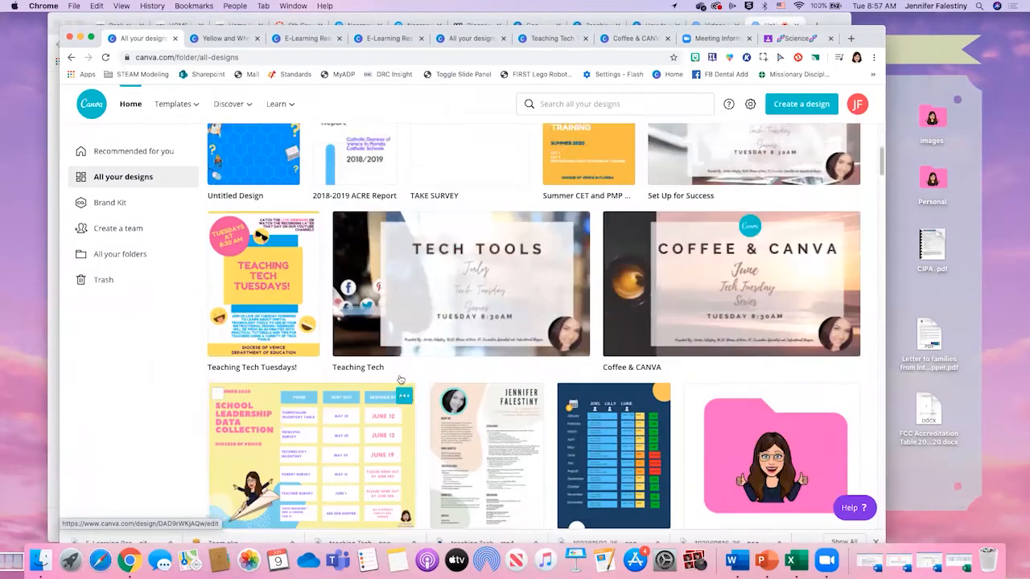
scroll(398, 380, down, 14)
scroll(402, 383, down, 4)
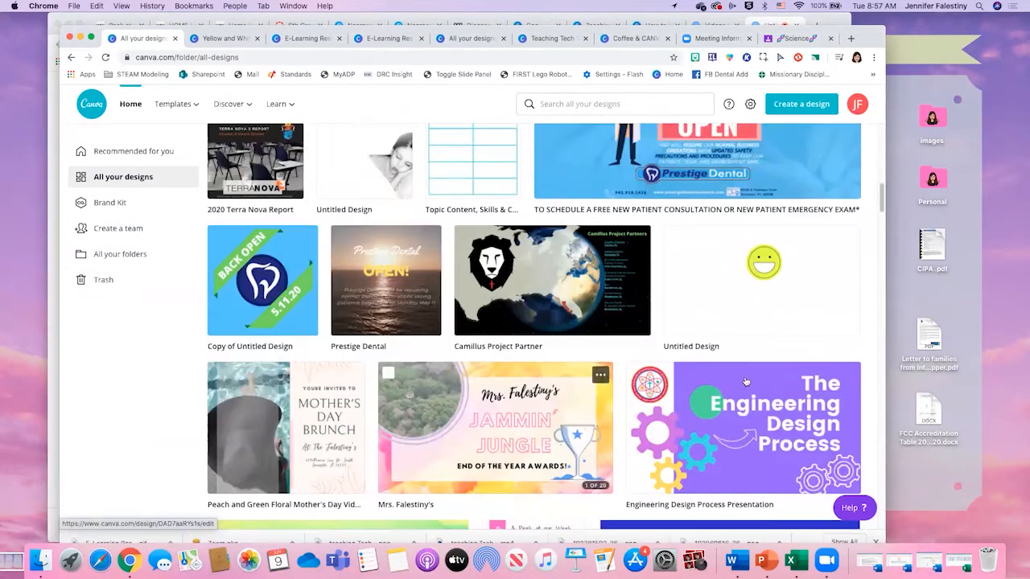
click(767, 402)
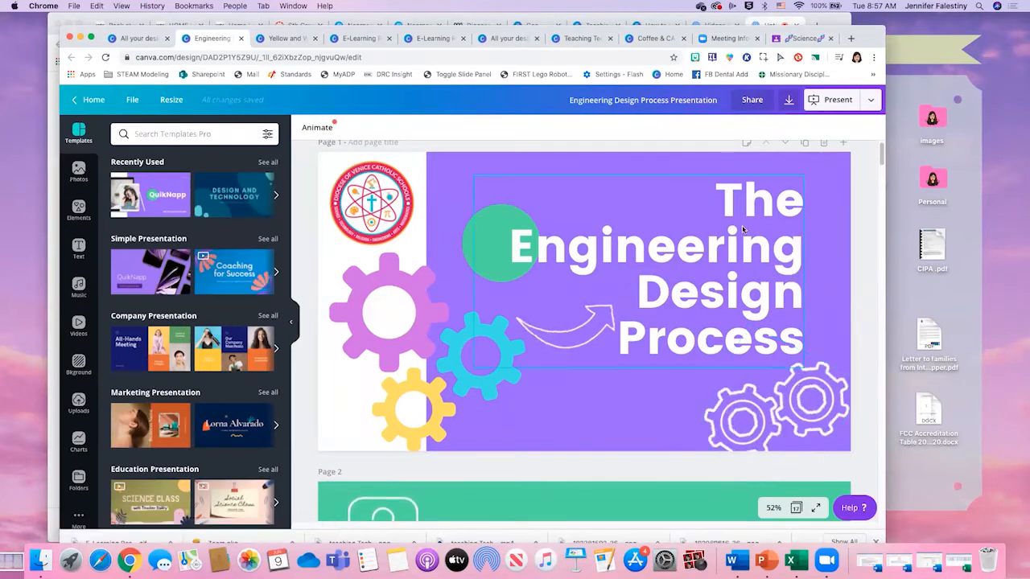
- Present the Engineering Design Process Presentation full screen in Standard mode, advance to page 4, and exit full screen
click(870, 102)
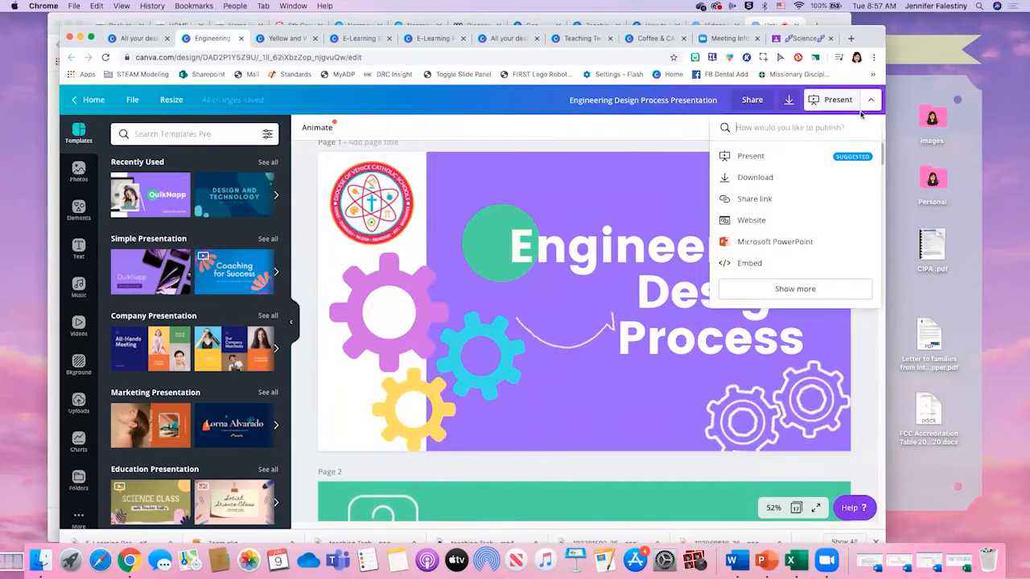
click(752, 157)
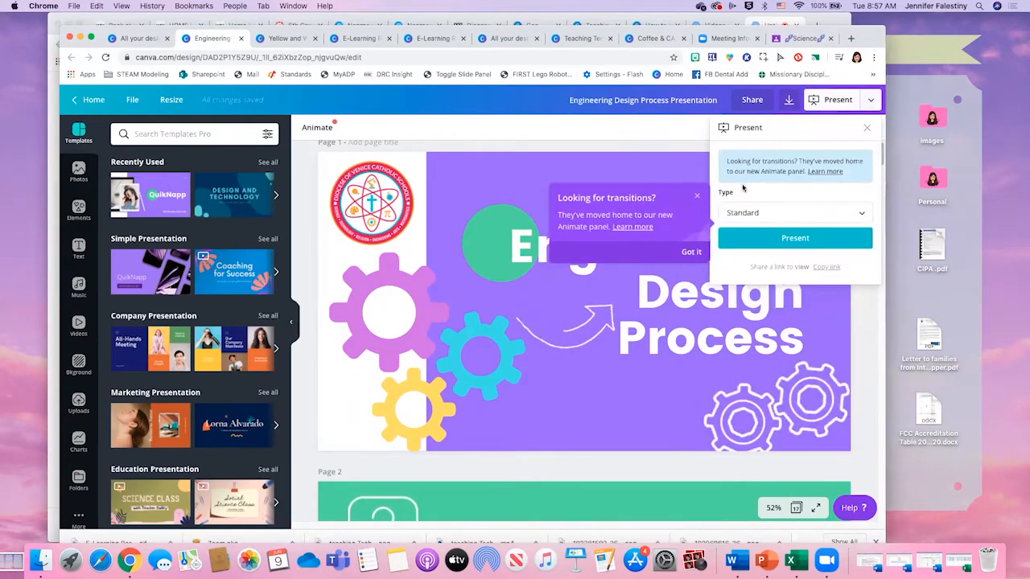
click(788, 237)
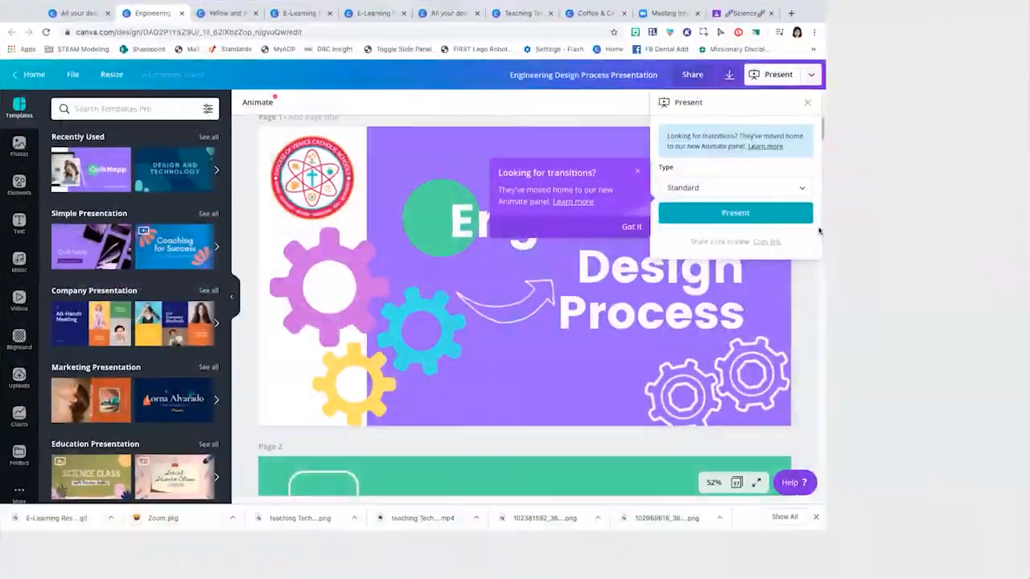
key(Right)
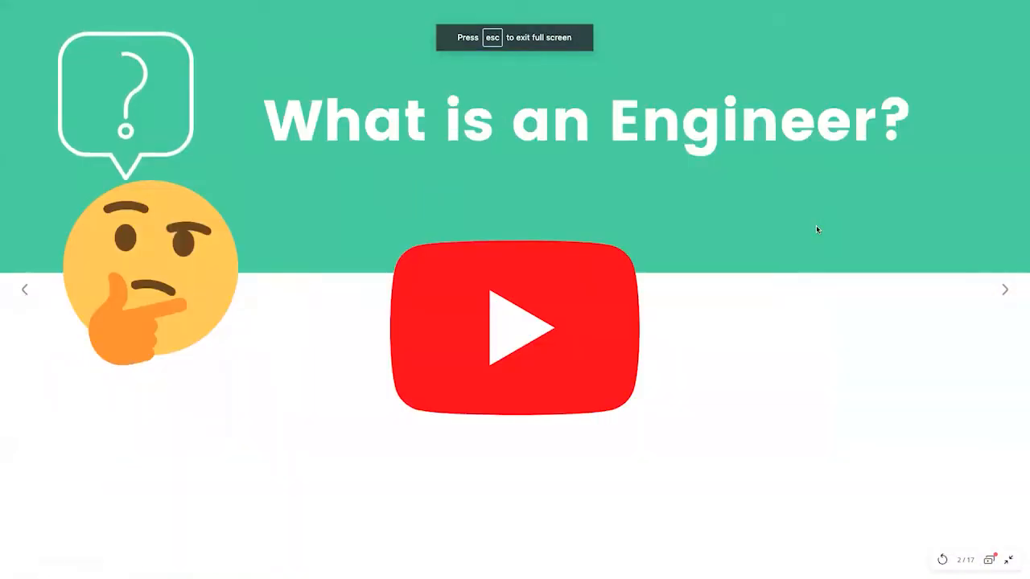
key(Right)
key(Right)
key(Escape)
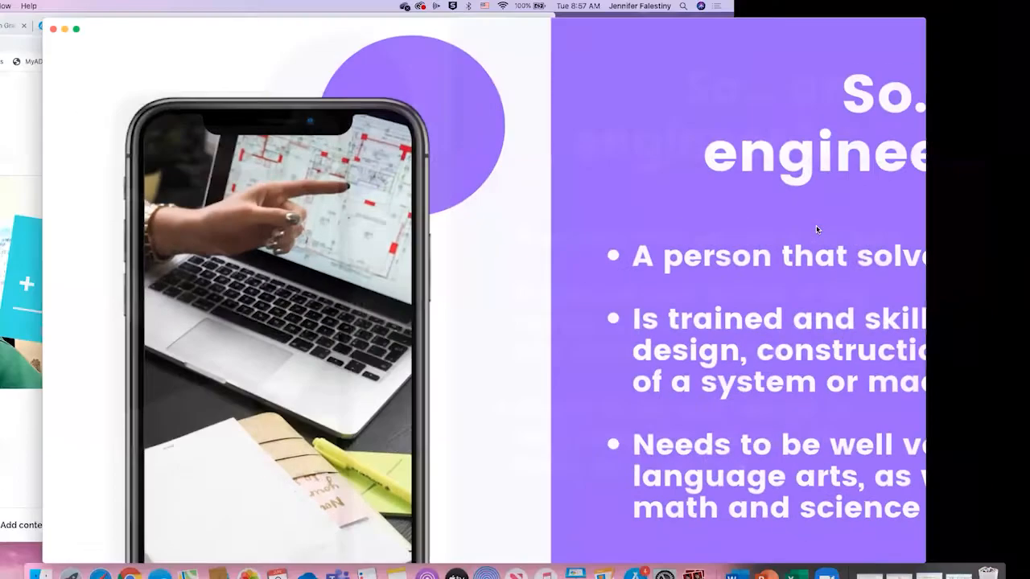
- Copy the design's public share link and open it in the browser tab that holds the Zoom meeting details
click(871, 100)
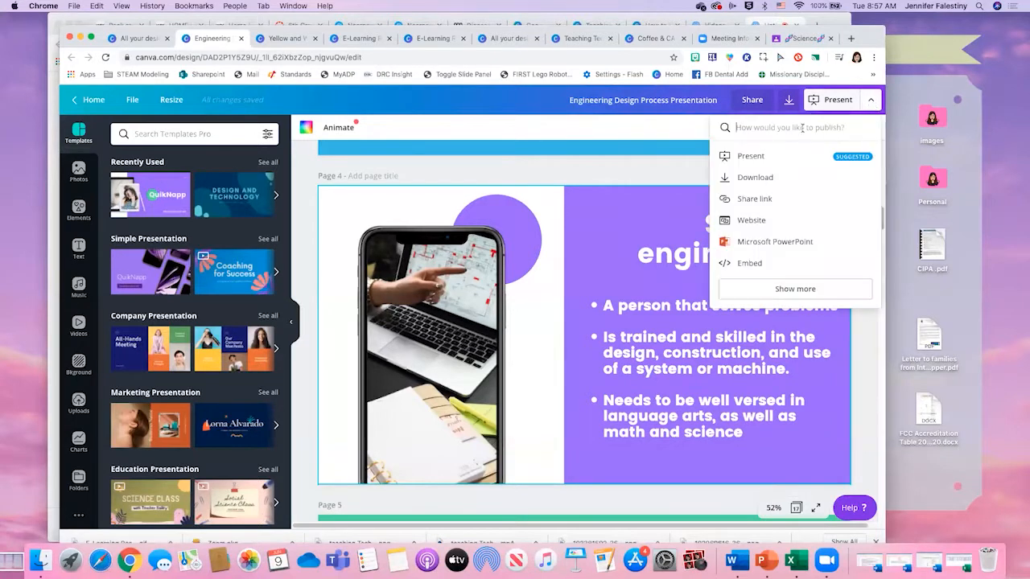
click(765, 194)
click(852, 188)
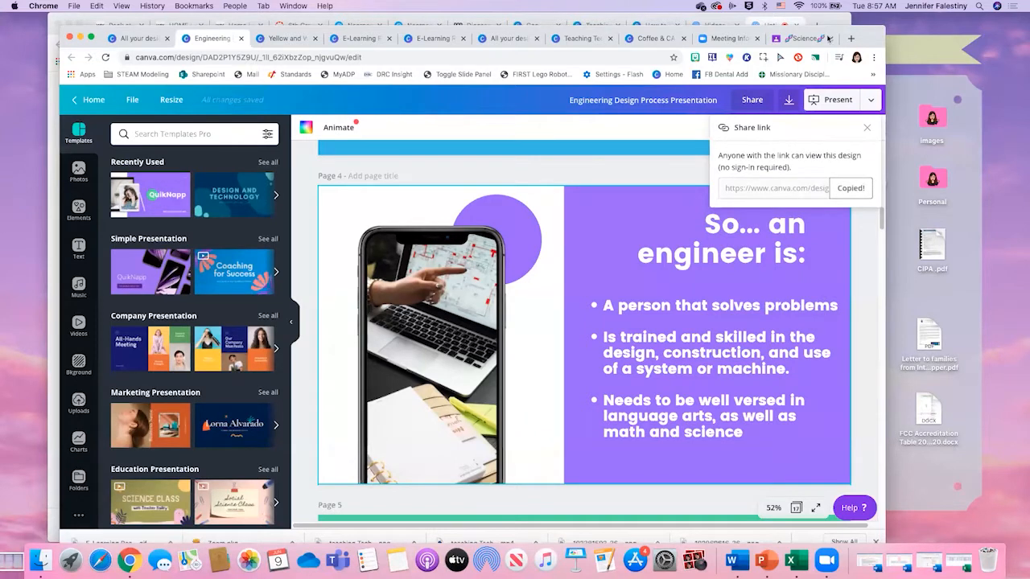
click(723, 39)
click(604, 58)
key(super+v)
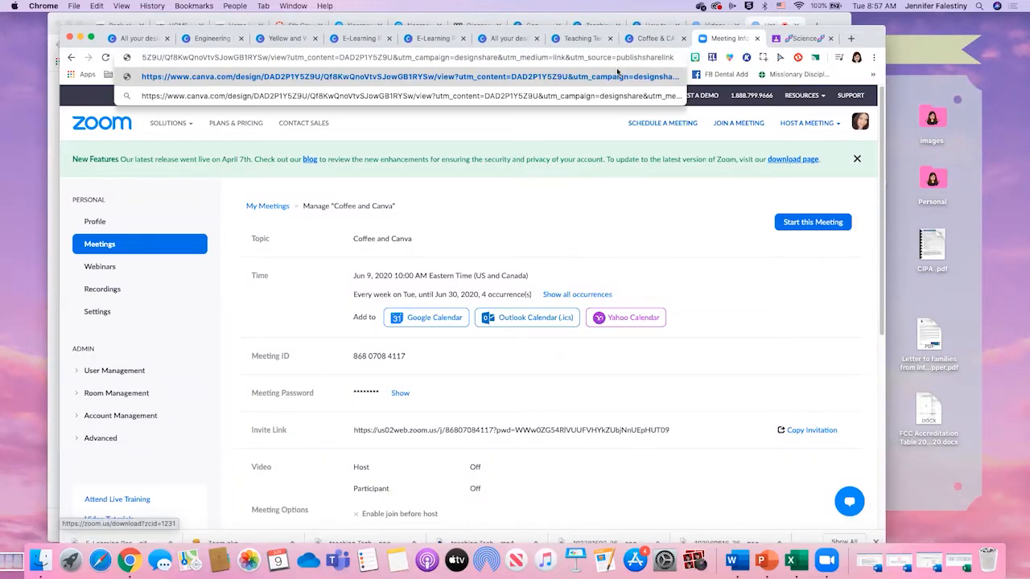
key(Return)
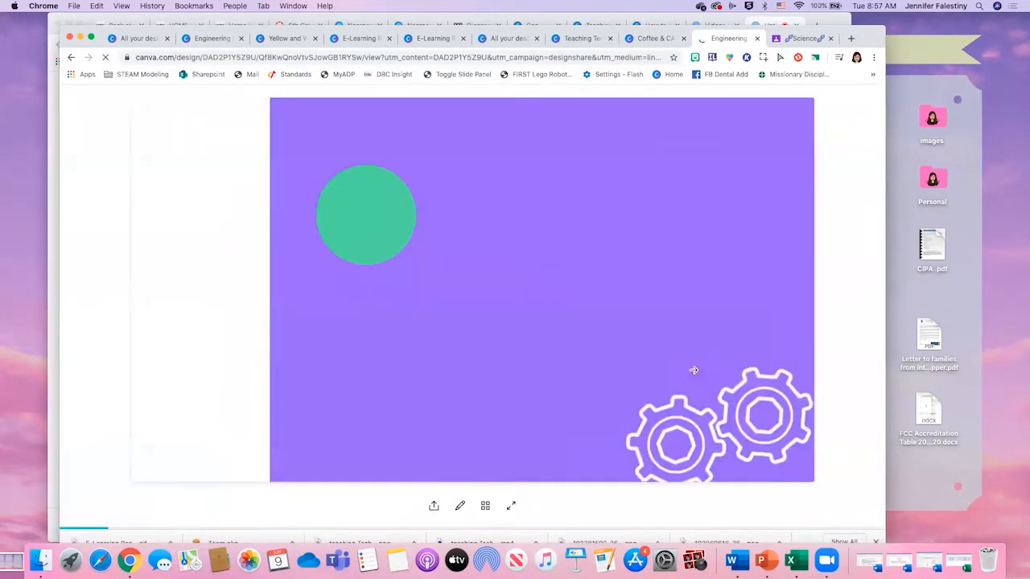
- Advance the shared presentation to the "What is the Engineering Design Process?" slide and go back to the title slide
click(853, 291)
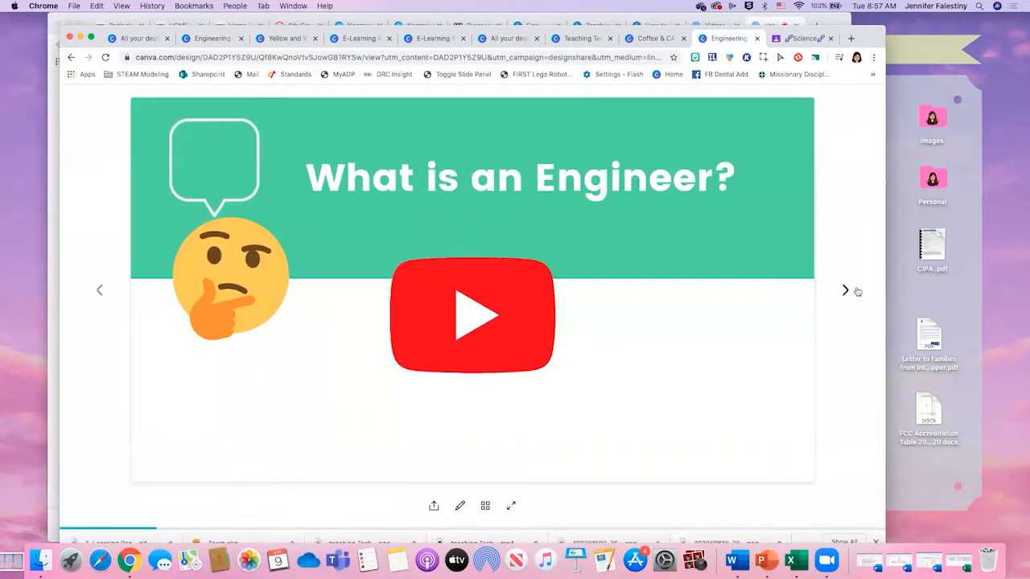
click(857, 292)
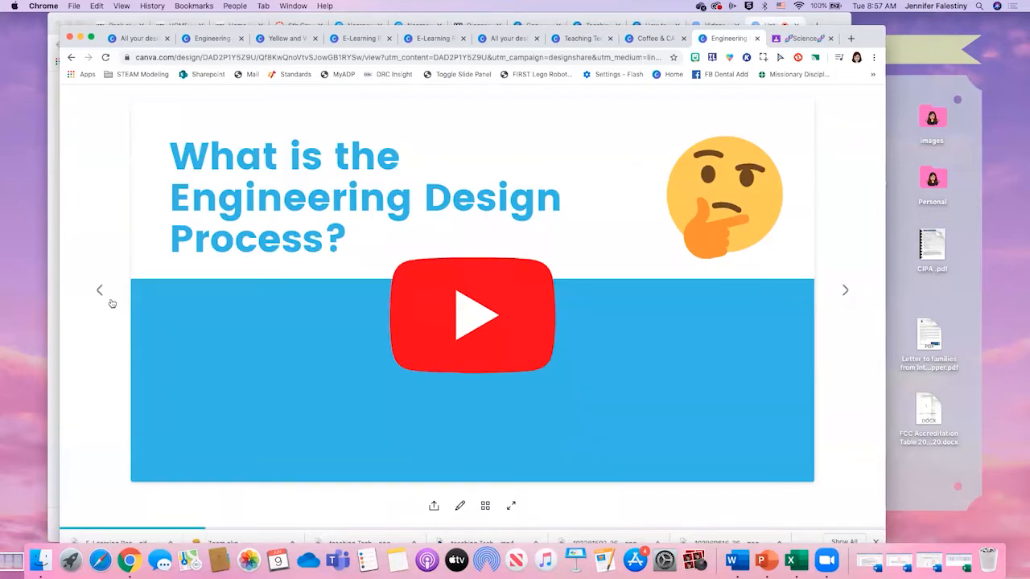
click(106, 294)
click(106, 294)
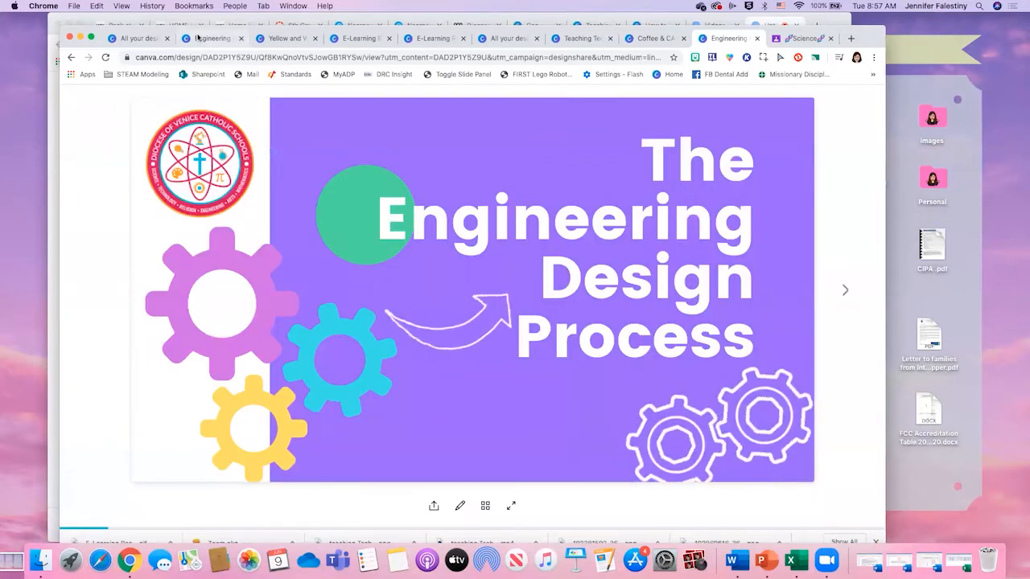
- Return to the Engineering Design Process Presentation's editor and close its share link options
click(197, 38)
click(146, 39)
click(204, 39)
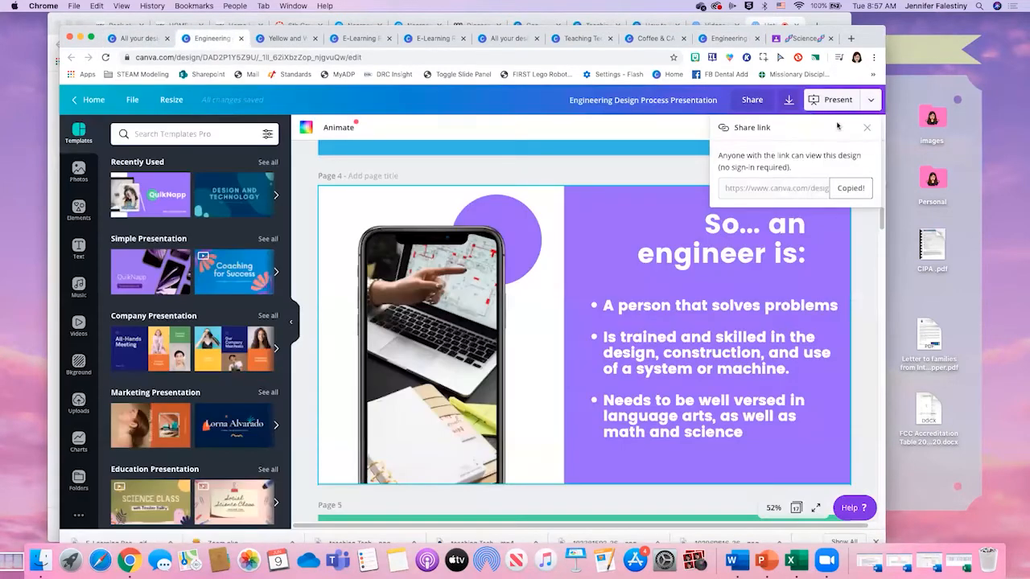
click(868, 127)
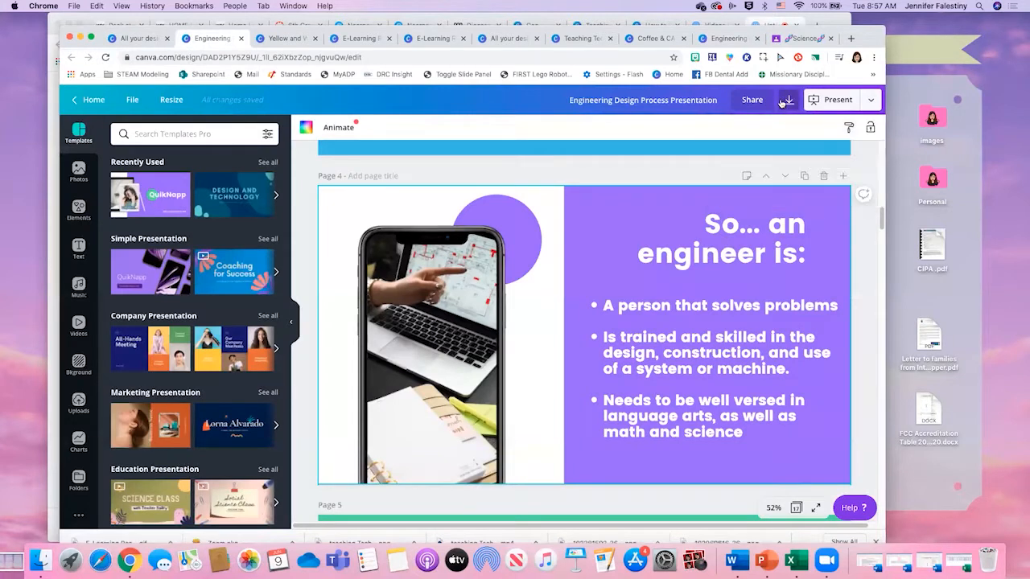
- Show the download file types for the presentation, close the download options, and look over pages 1 and 2
click(787, 103)
click(817, 175)
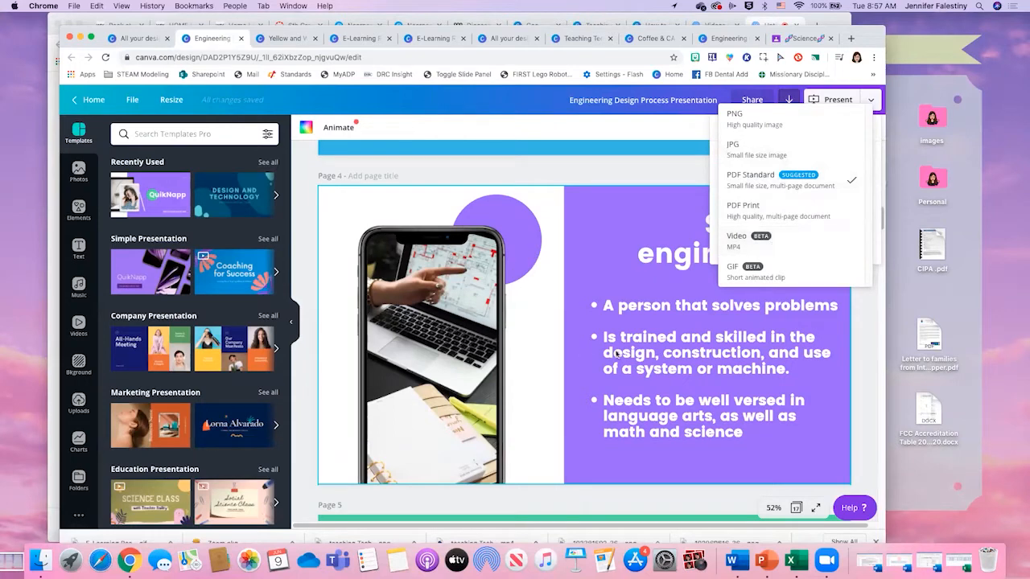
click(778, 359)
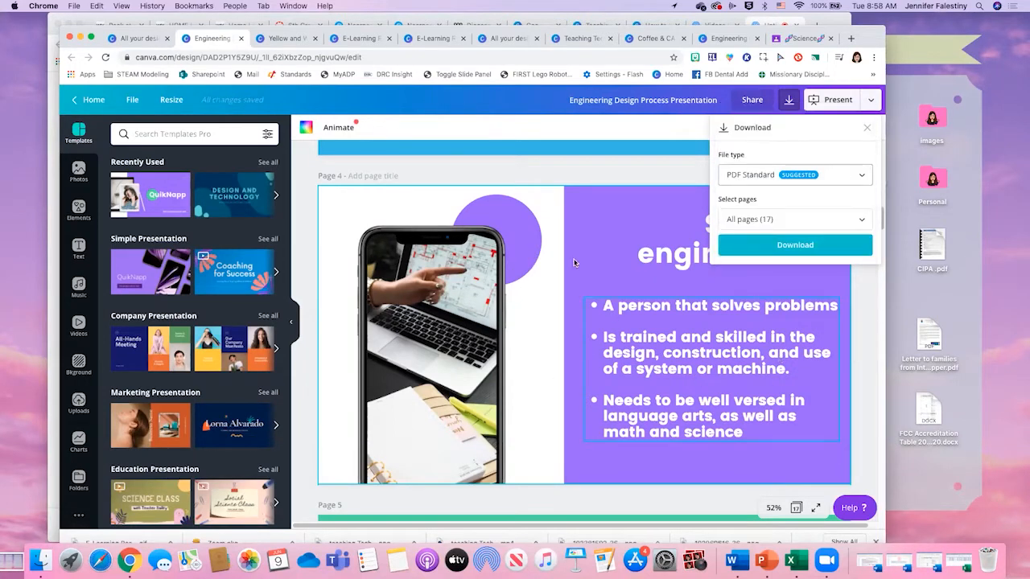
scroll(600, 330, up, 15)
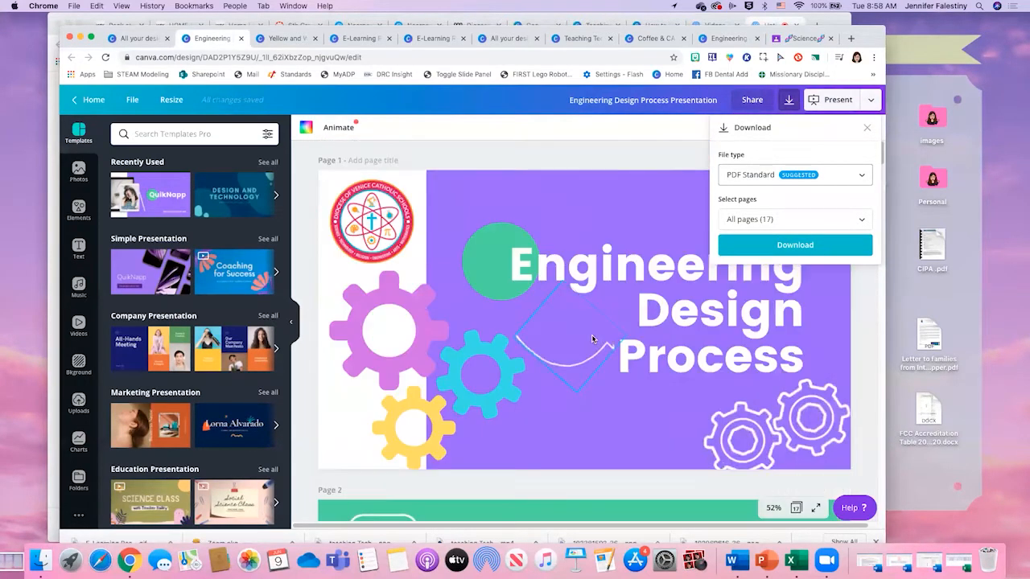
click(583, 343)
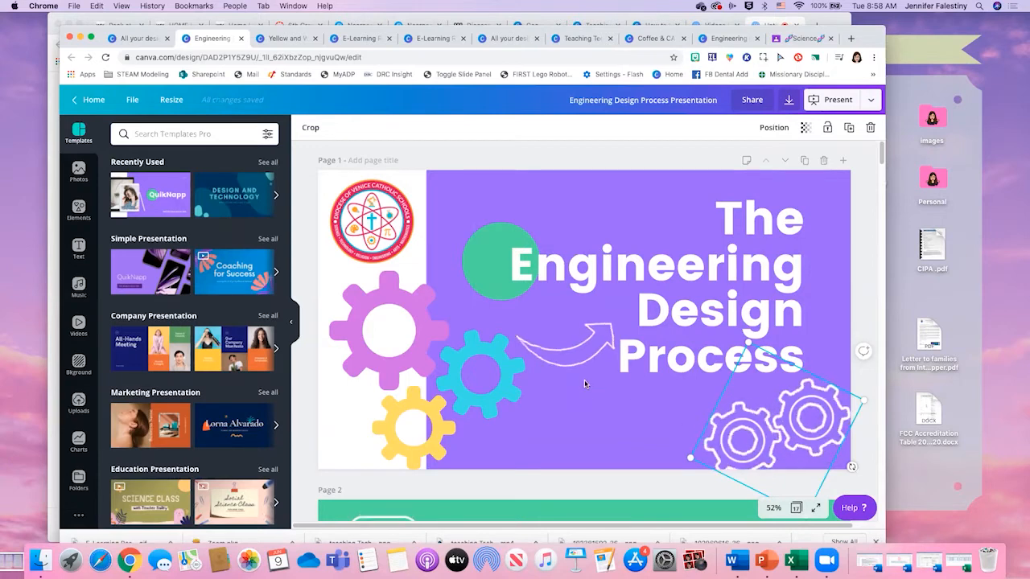
scroll(561, 368, down, 5)
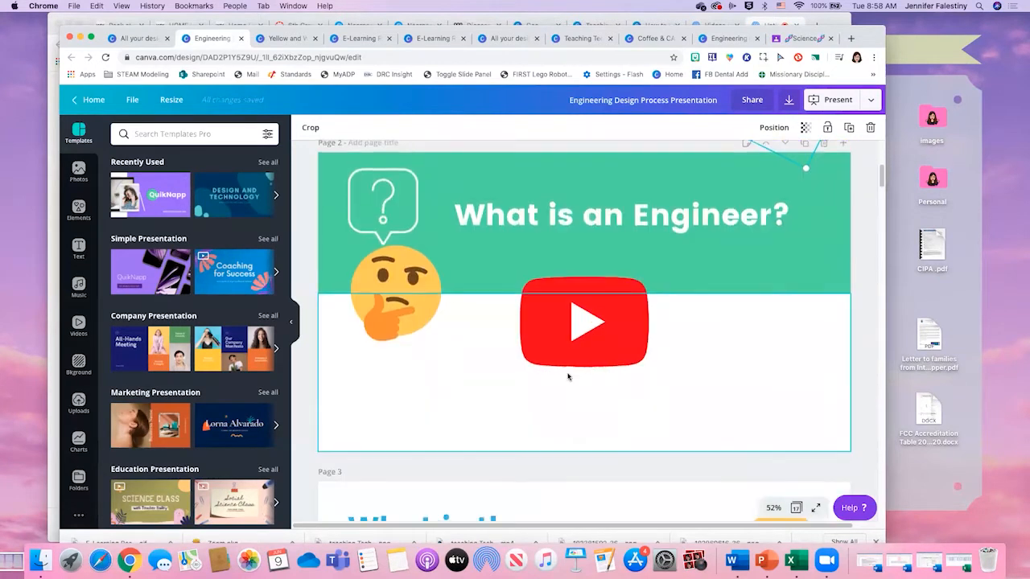
scroll(535, 386, up, 5)
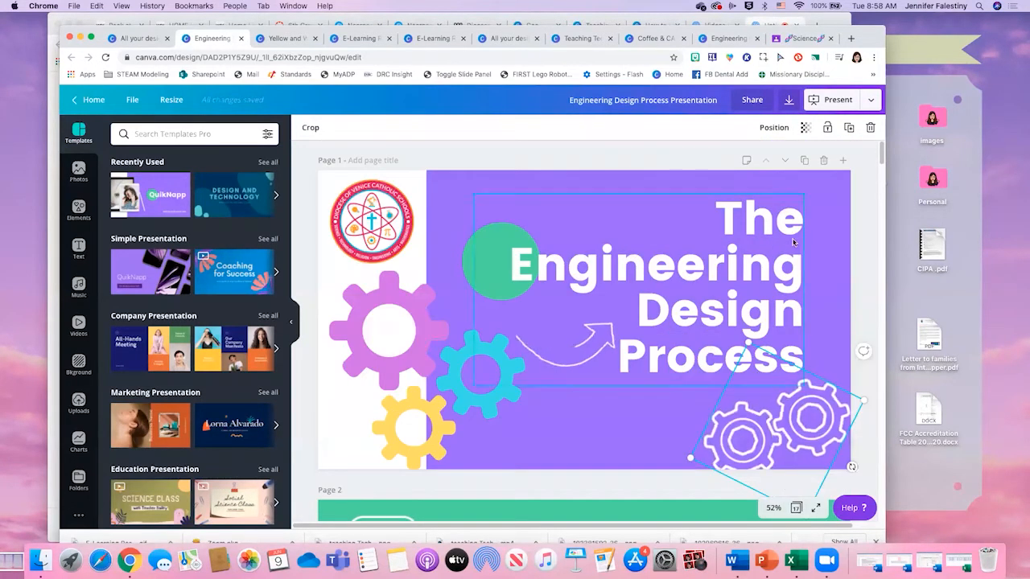
- Reopen the download options and review the individual page selection and the available file types
click(875, 103)
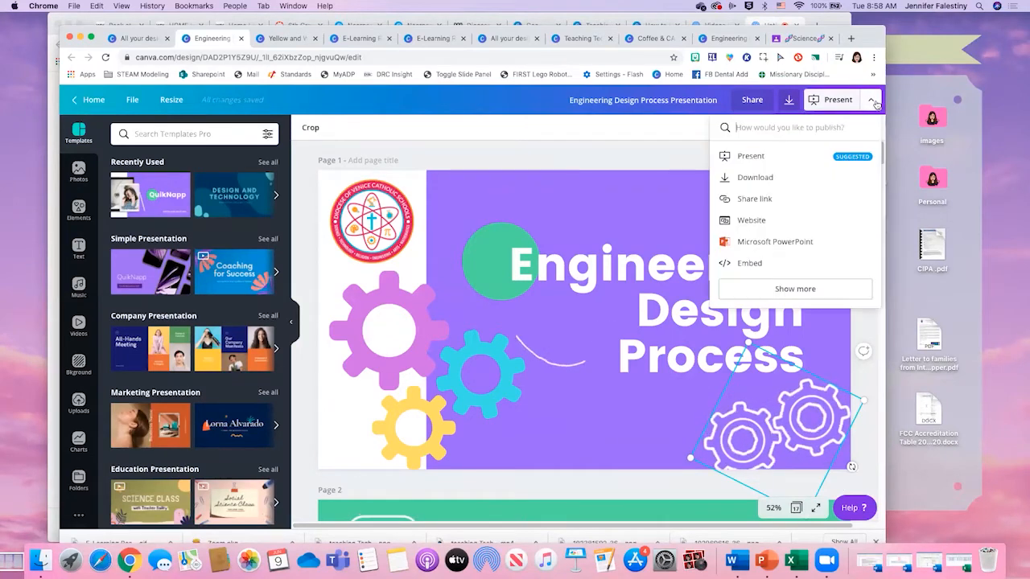
click(789, 99)
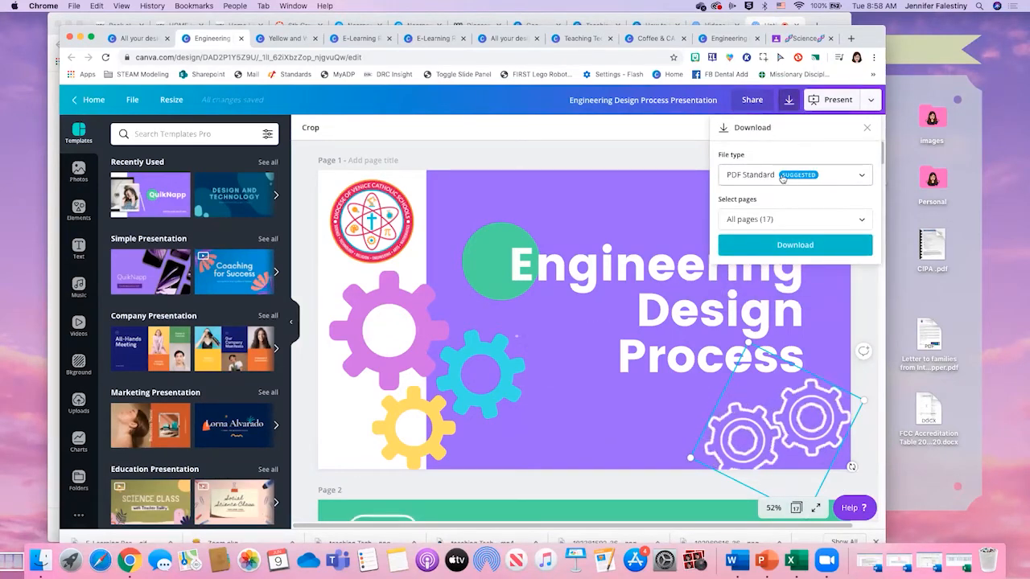
click(782, 175)
click(782, 177)
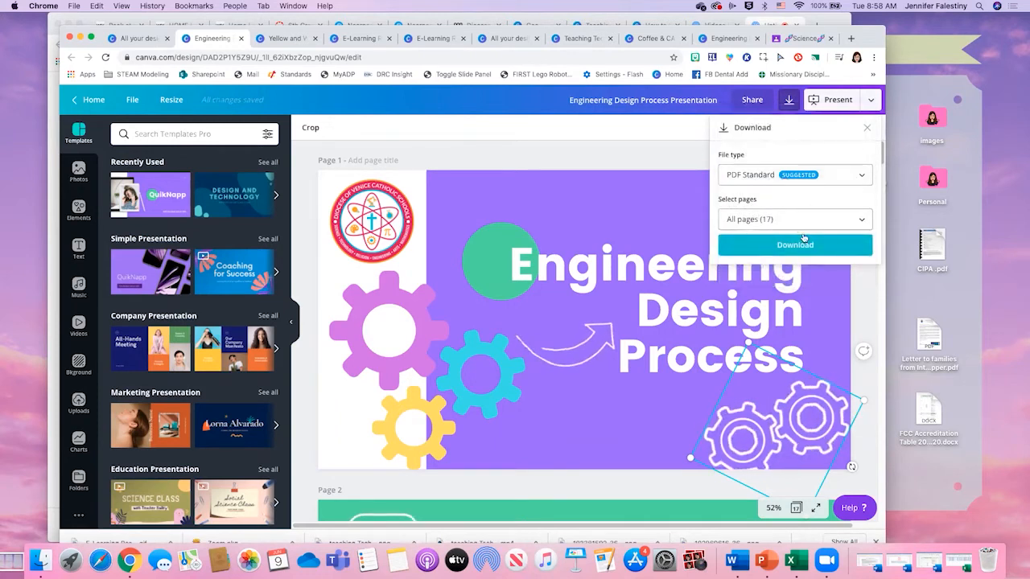
click(809, 220)
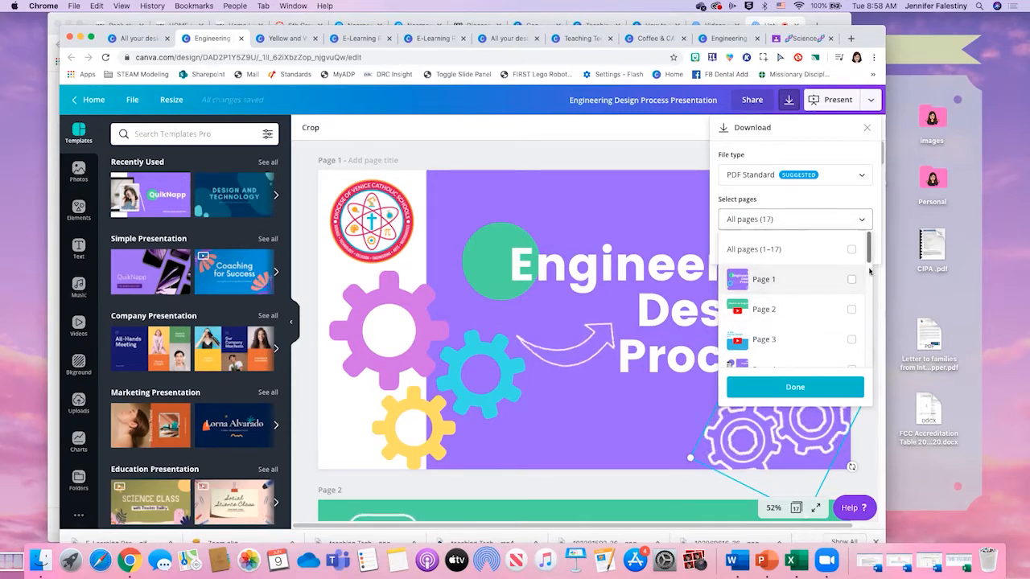
scroll(845, 356, down, 10)
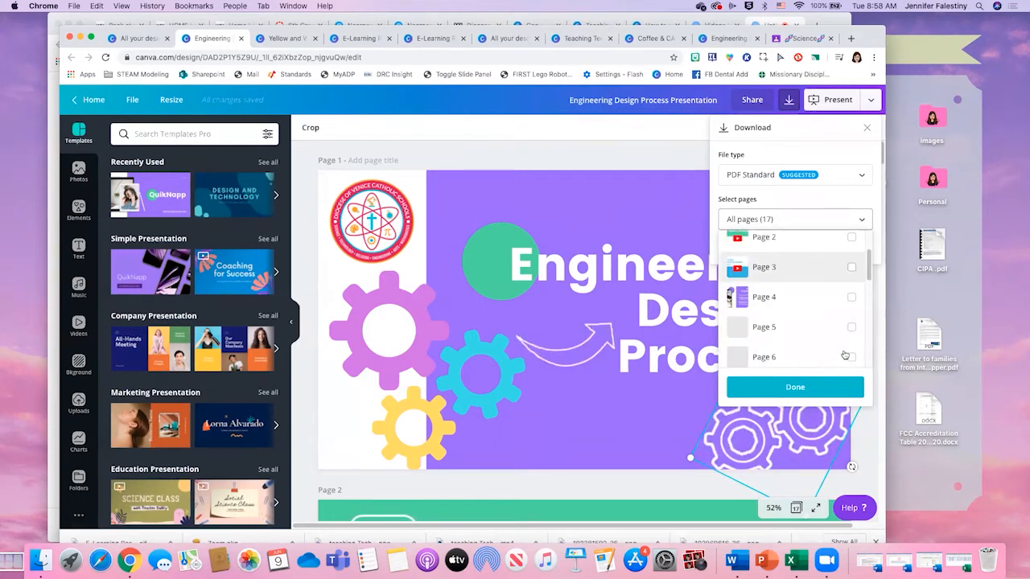
scroll(795, 257, up, 2)
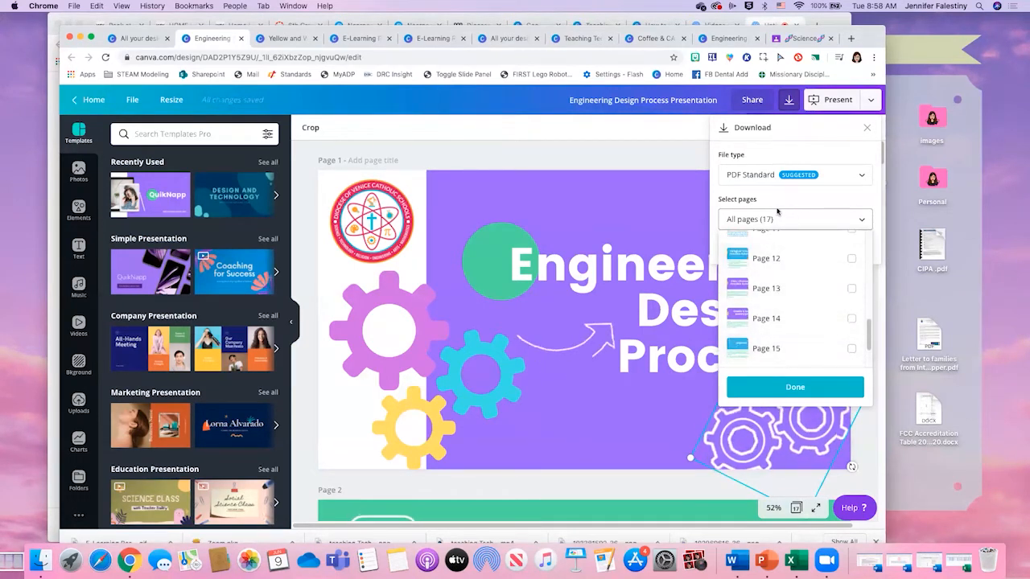
click(802, 197)
click(792, 177)
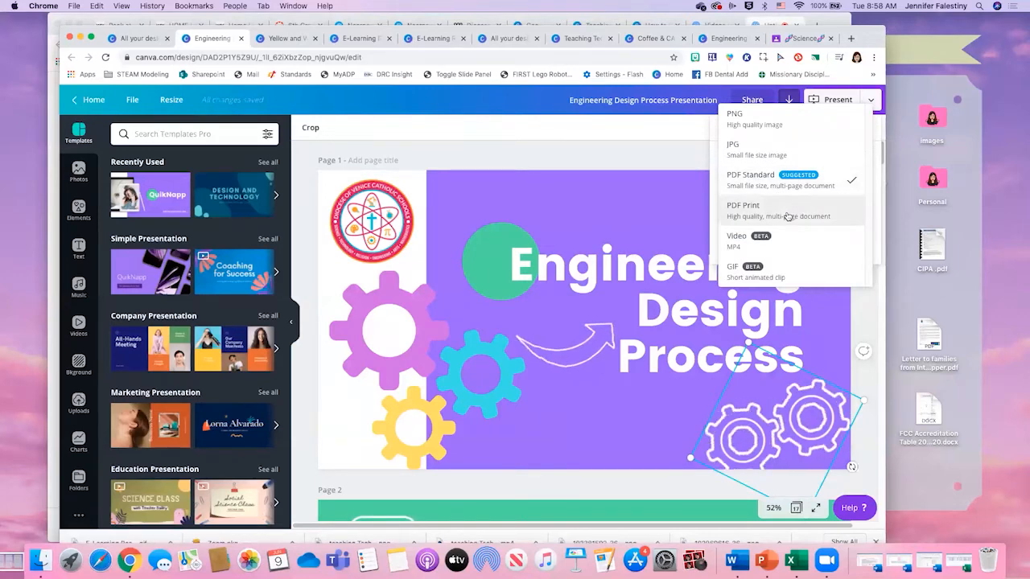
- Check the Coffee & Canva tab and the overview of open windows, and return to the presentation's download options
click(667, 39)
click(223, 40)
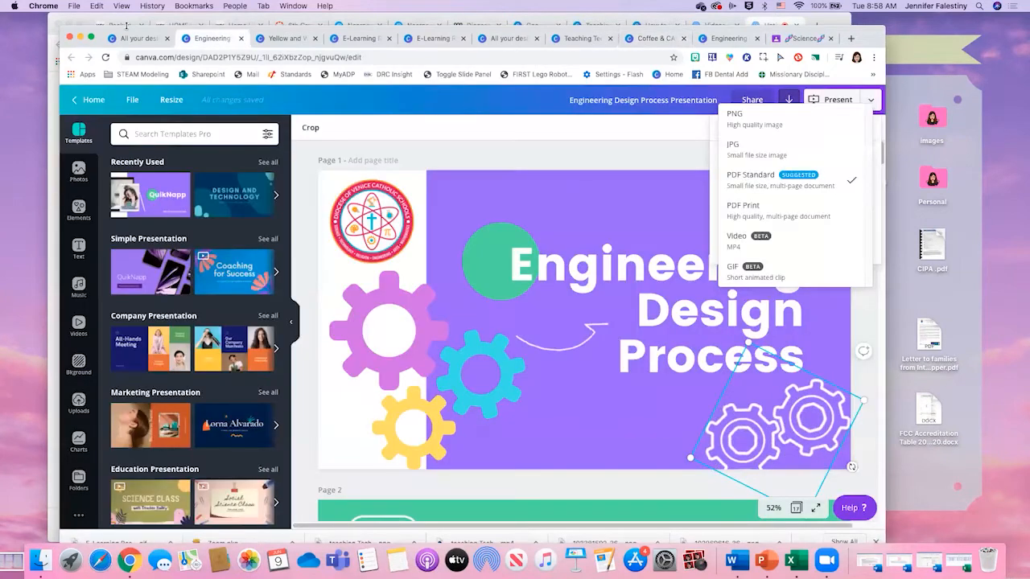
mouse_move(1, 1)
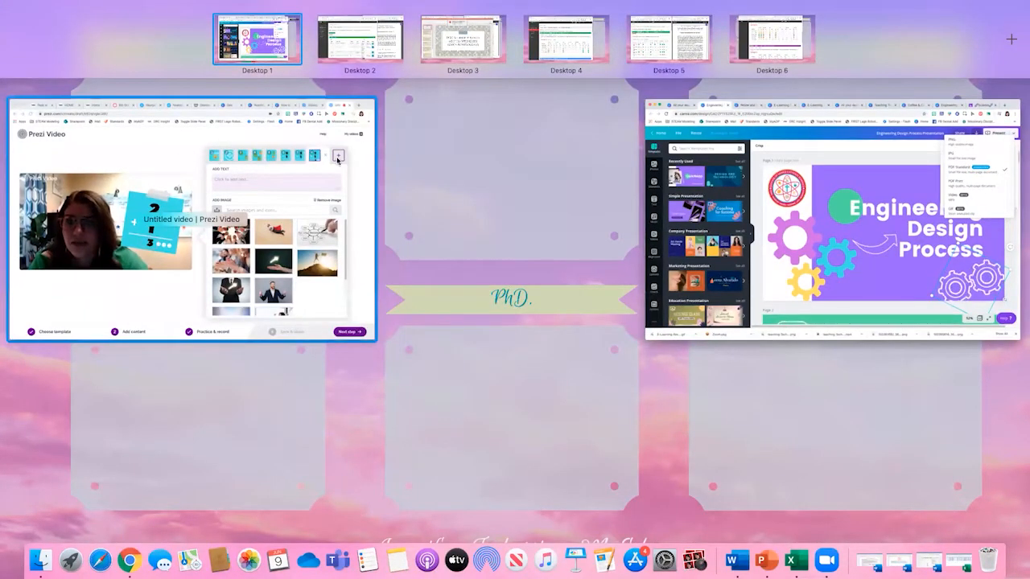
click(888, 188)
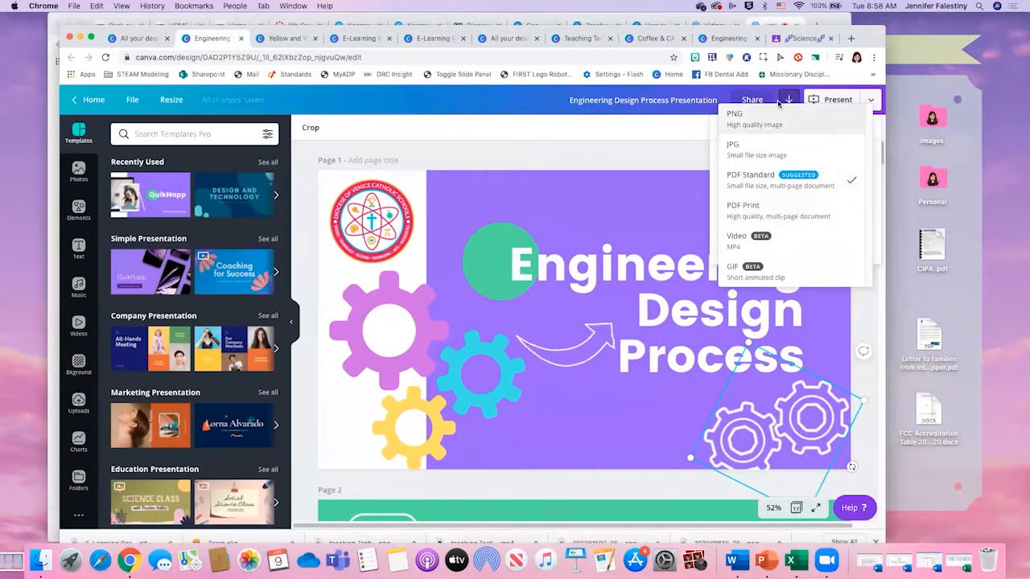
- Download all 17 pages of the presentation as PNG at size 1x and switch to the list of all designs
click(743, 126)
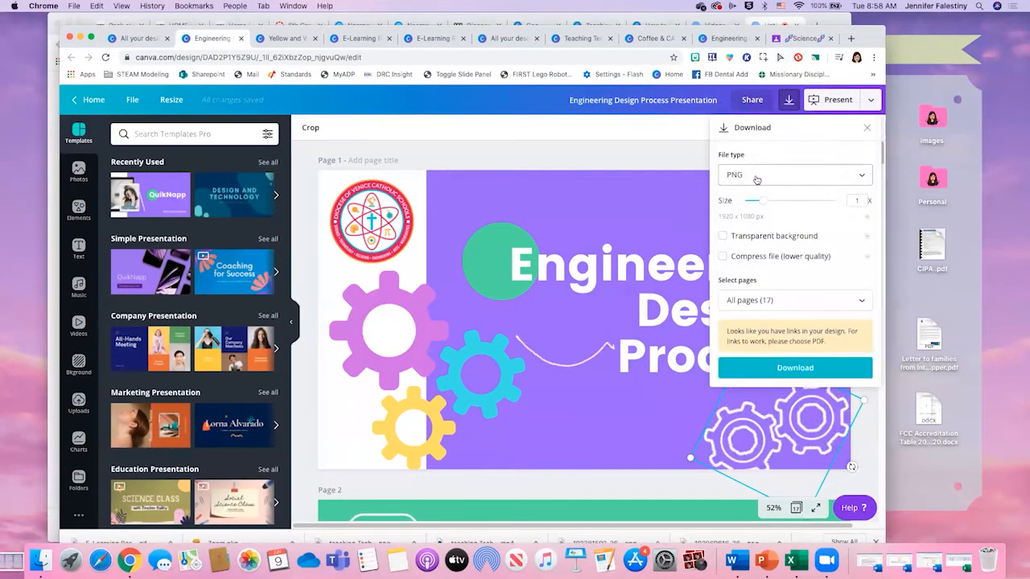
click(803, 301)
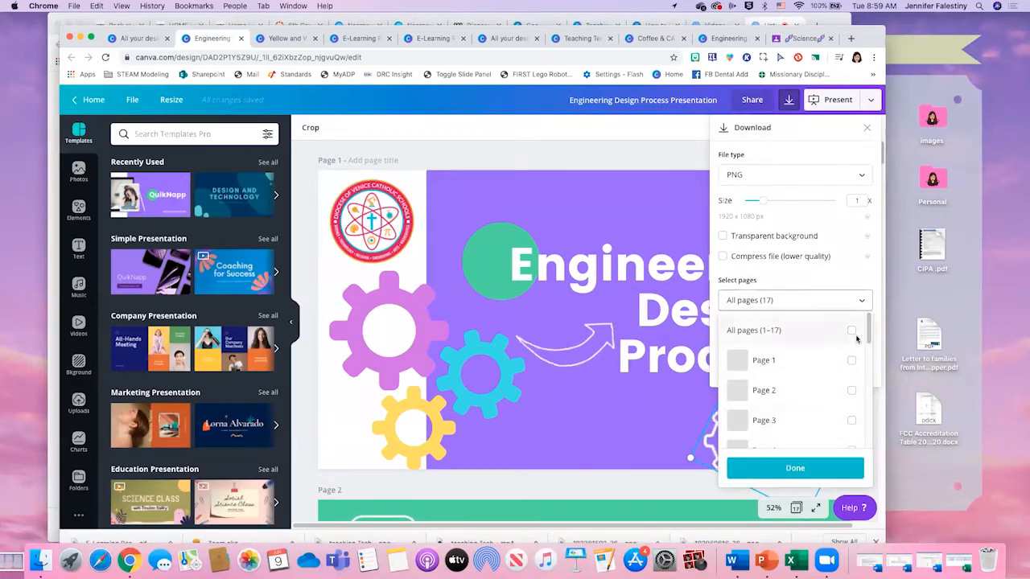
click(792, 468)
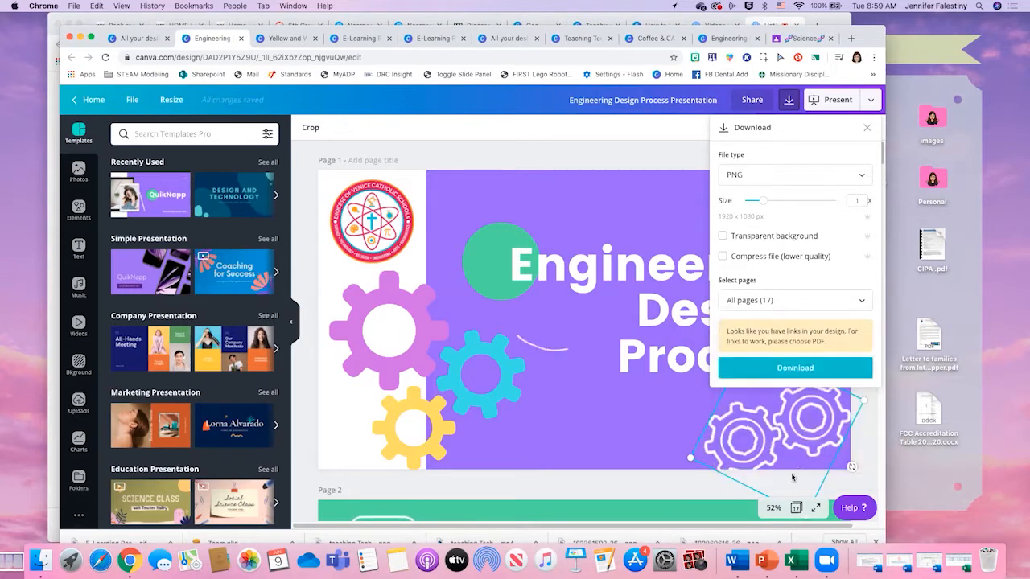
click(764, 368)
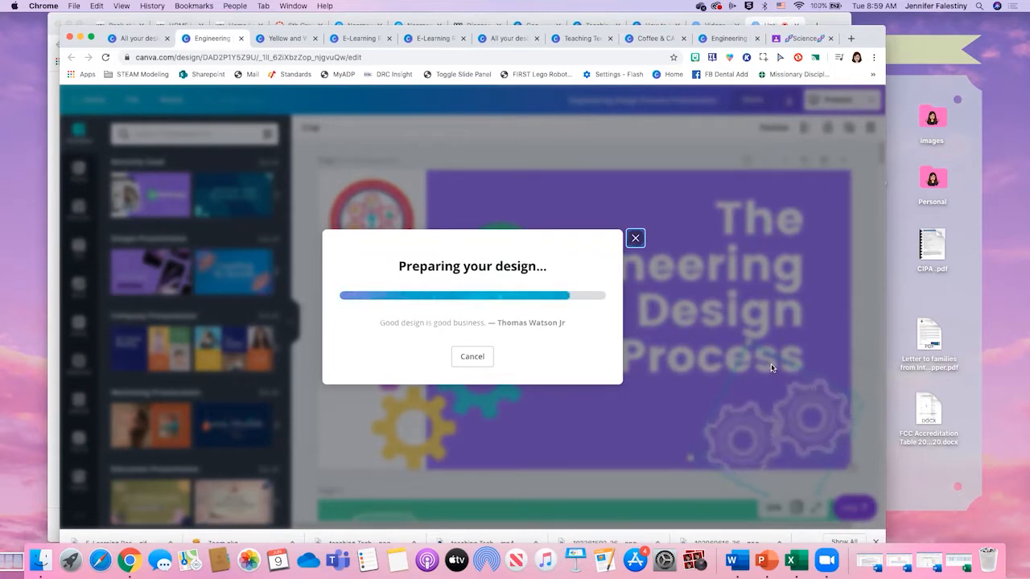
click(120, 38)
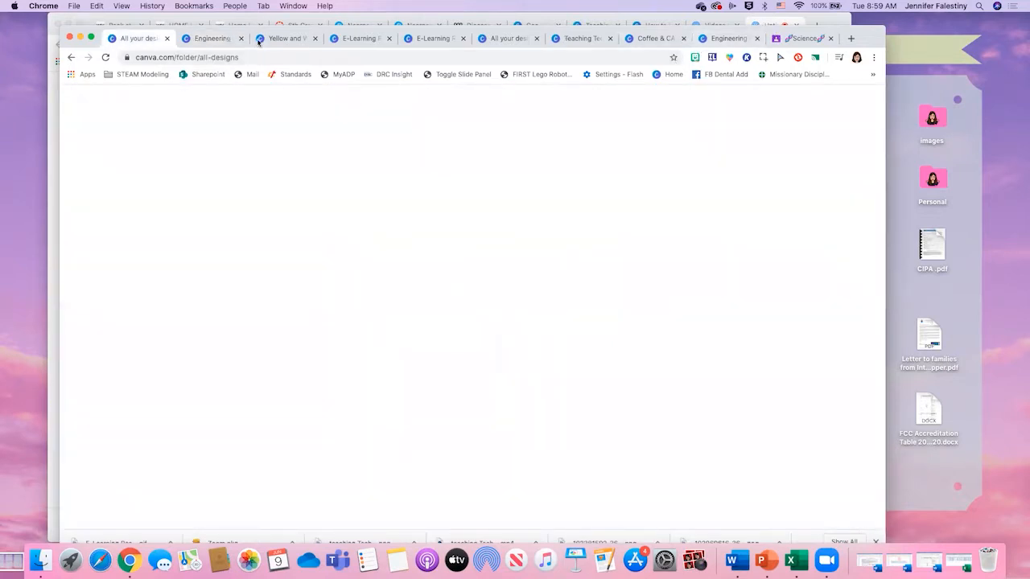
- Switch to the other browser window and pass the Harry Potter escape room and Camillus Project sites to reach the Nearpod PMP Training Course editor
click(230, 19)
click(157, 27)
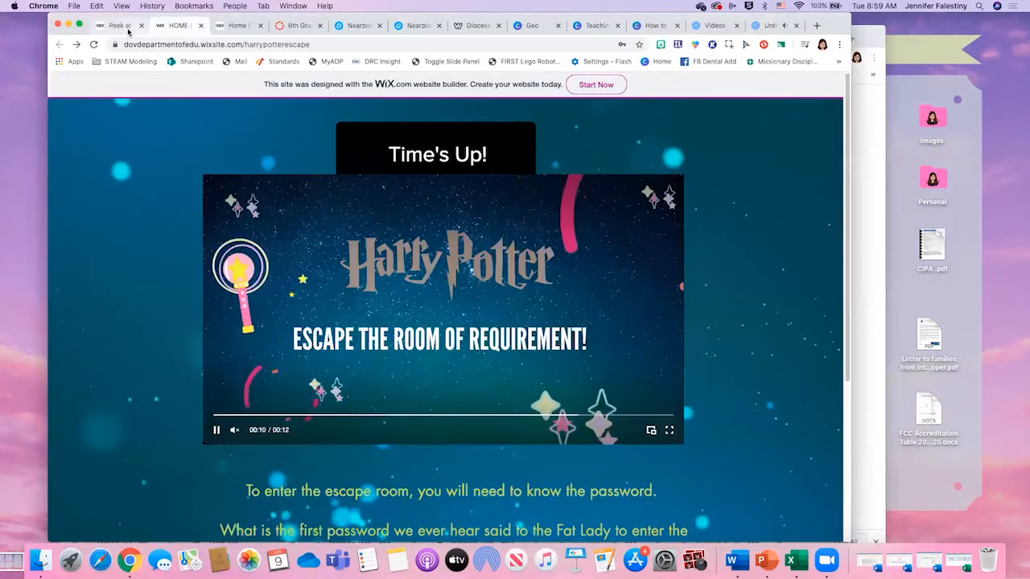
click(128, 30)
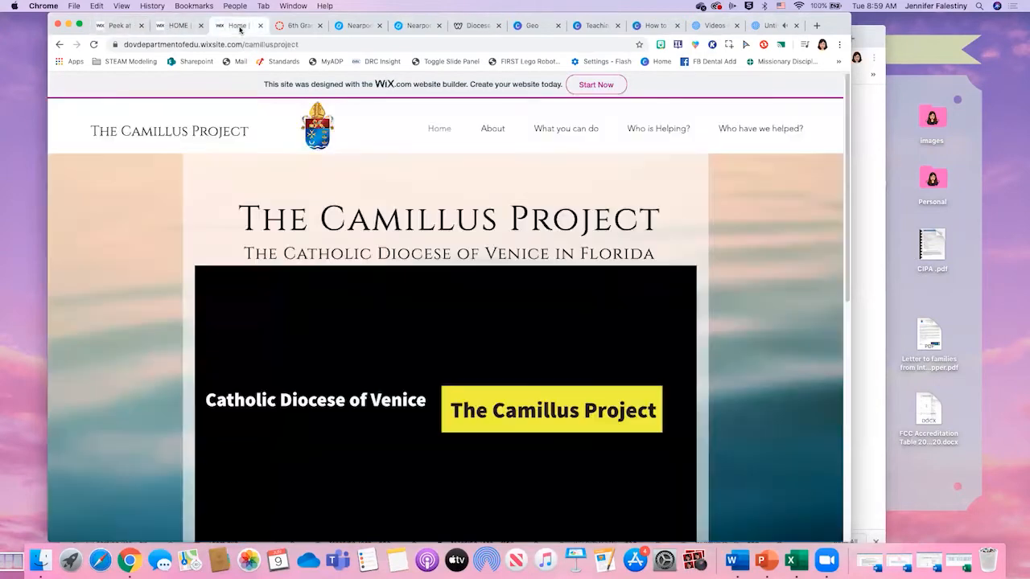
click(246, 25)
click(297, 25)
click(340, 27)
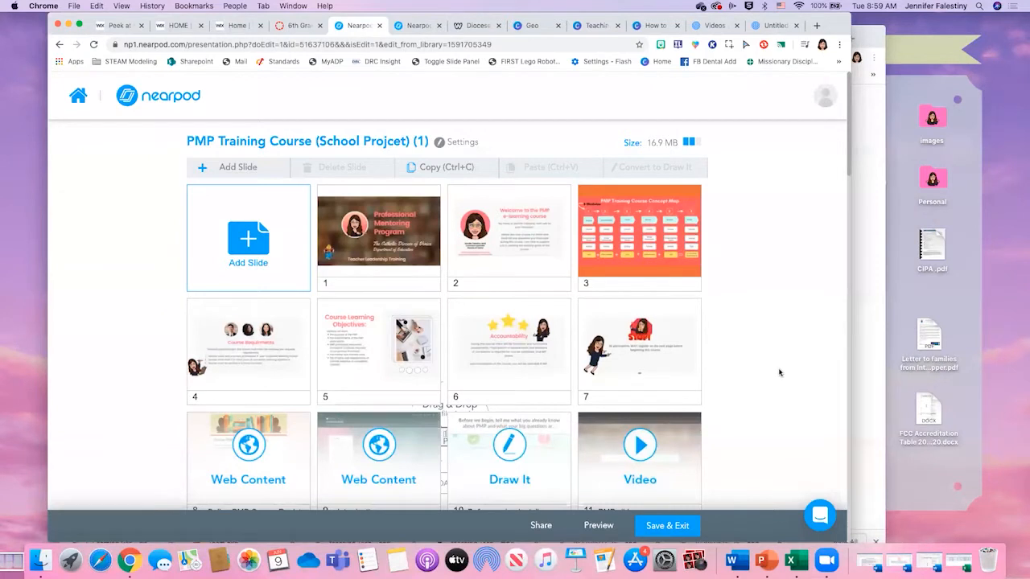
- Look through all the slides of the PMP Training Course, including the web content, video, PDF and quiz slides, down to PMP Graphic Organizers
scroll(779, 370, down, 1)
scroll(242, 233, up, 1)
scroll(769, 379, down, 3)
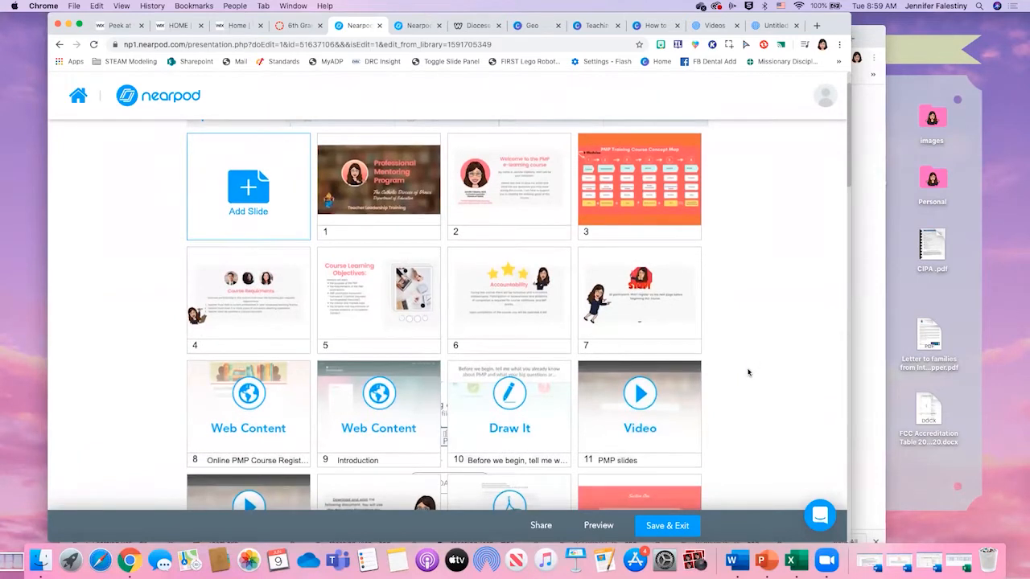
scroll(748, 372, down, 1)
scroll(747, 373, down, 1)
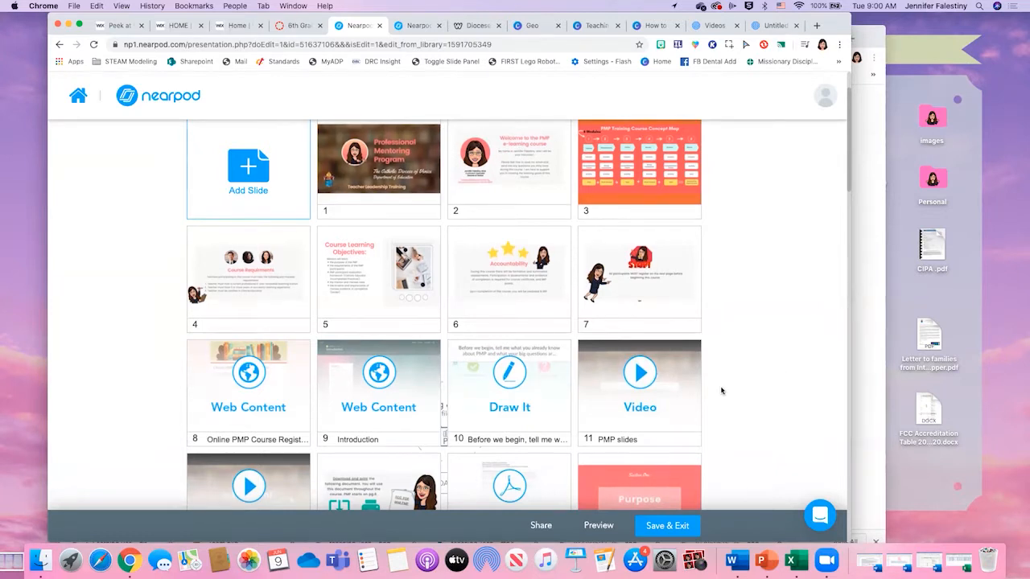
scroll(720, 391, down, 3)
scroll(720, 397, down, 1)
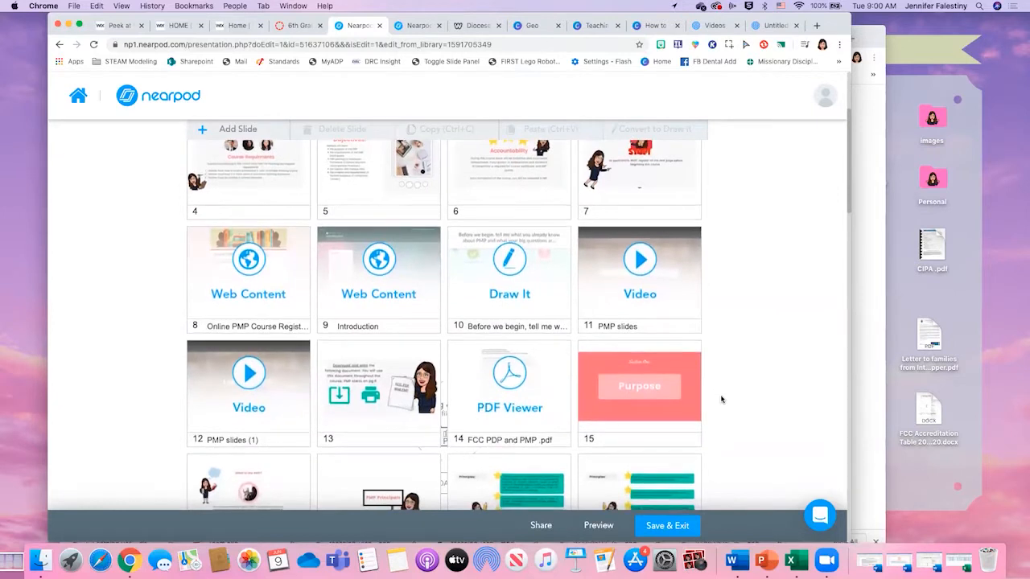
scroll(721, 406, down, 1)
scroll(720, 412, down, 1)
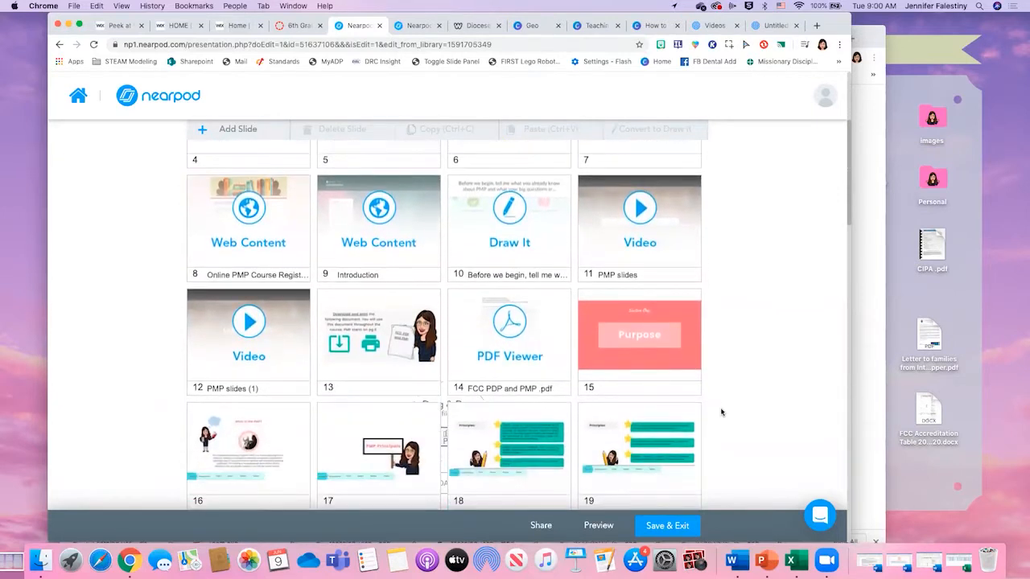
scroll(720, 411, down, 3)
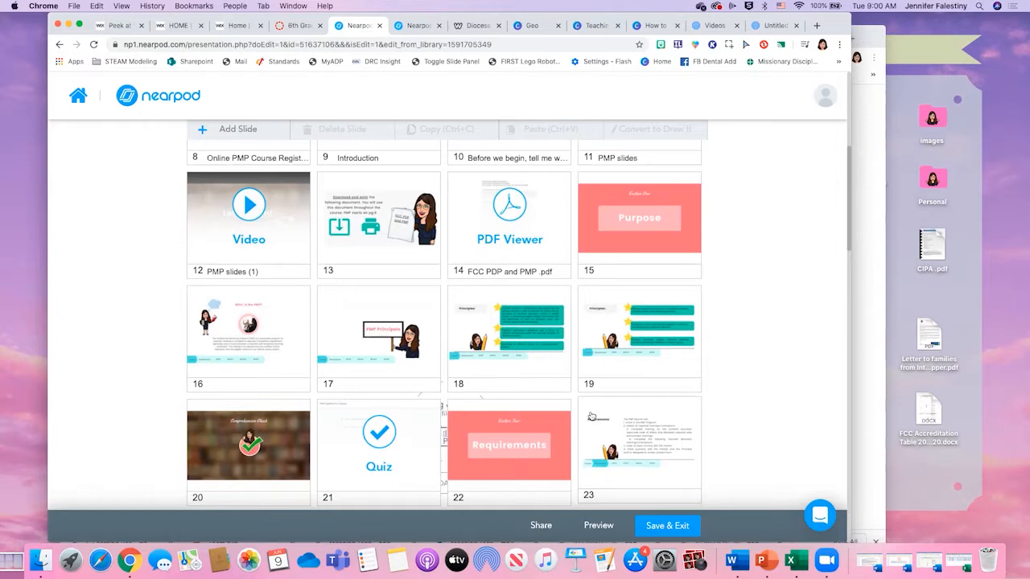
scroll(317, 295, down, 1)
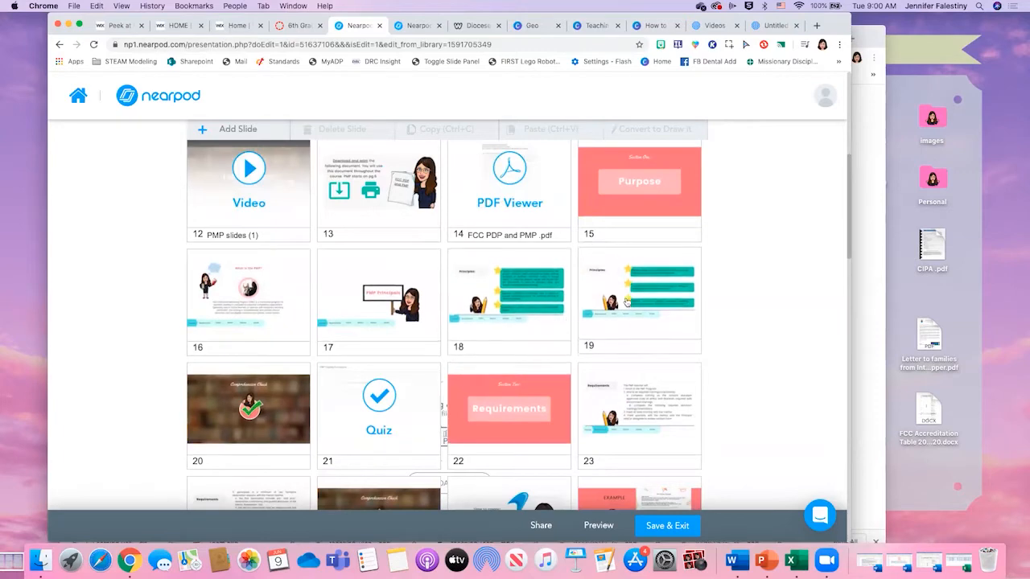
scroll(627, 306, down, 10)
scroll(636, 330, down, 2)
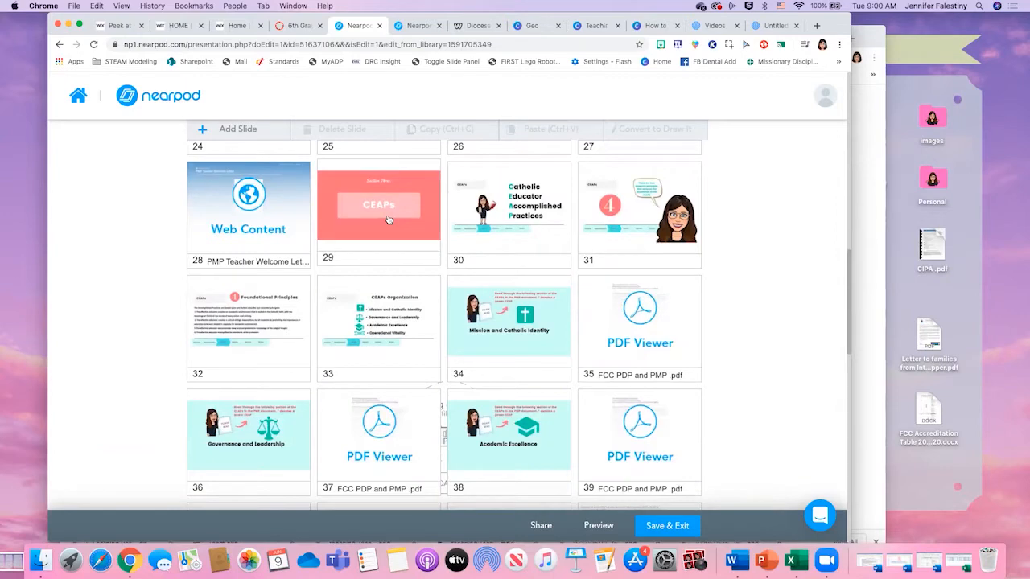
scroll(451, 322, down, 20)
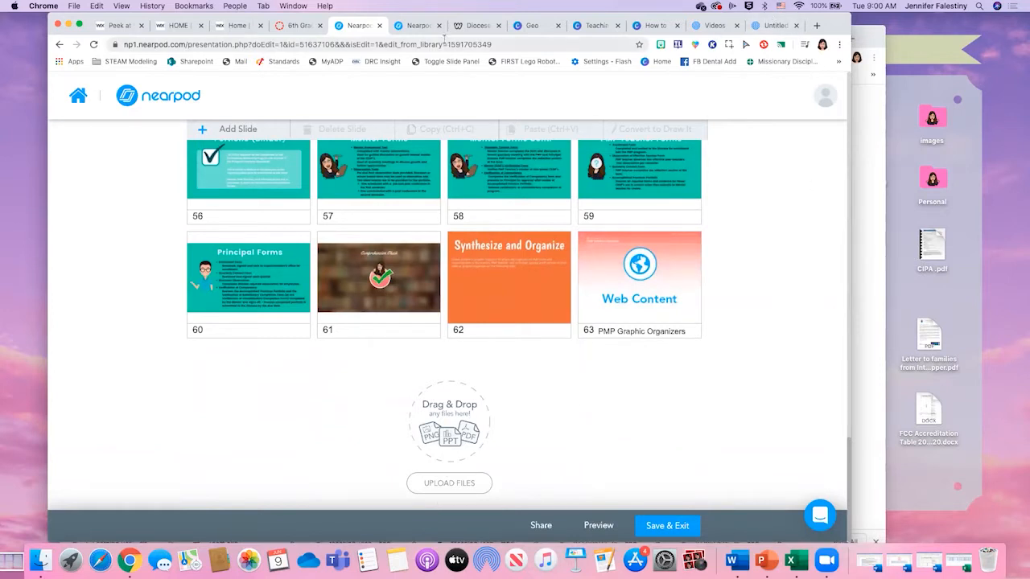
- Show the Nearpod presentation view of the course and page from the title slide through the concept map to Course Learning Objectives
click(417, 25)
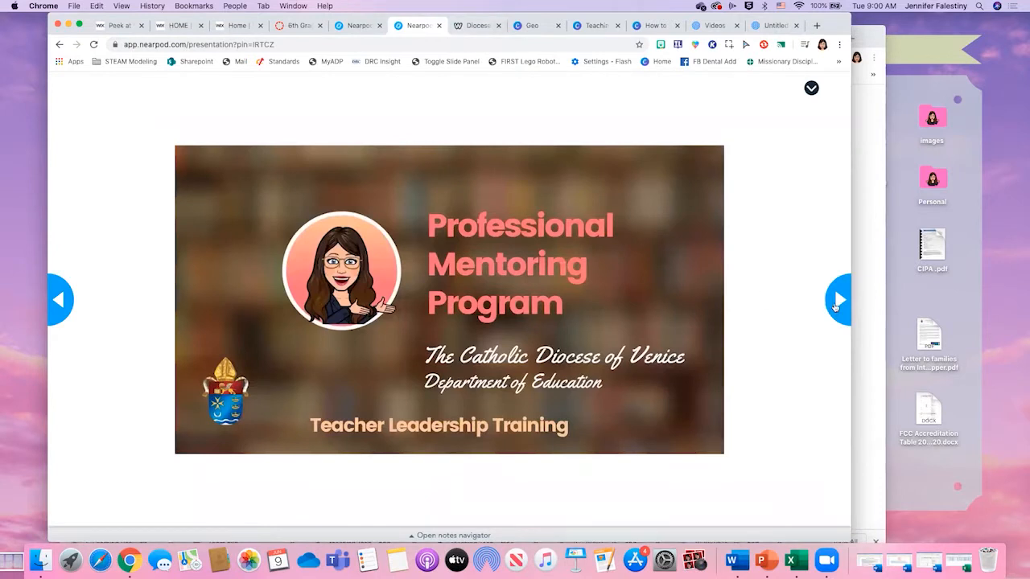
click(835, 305)
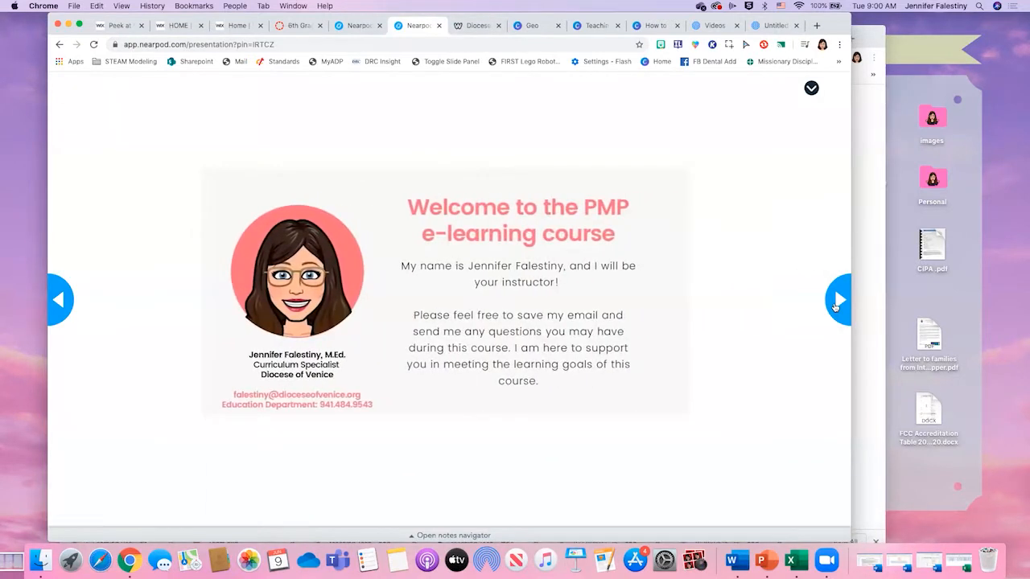
click(835, 304)
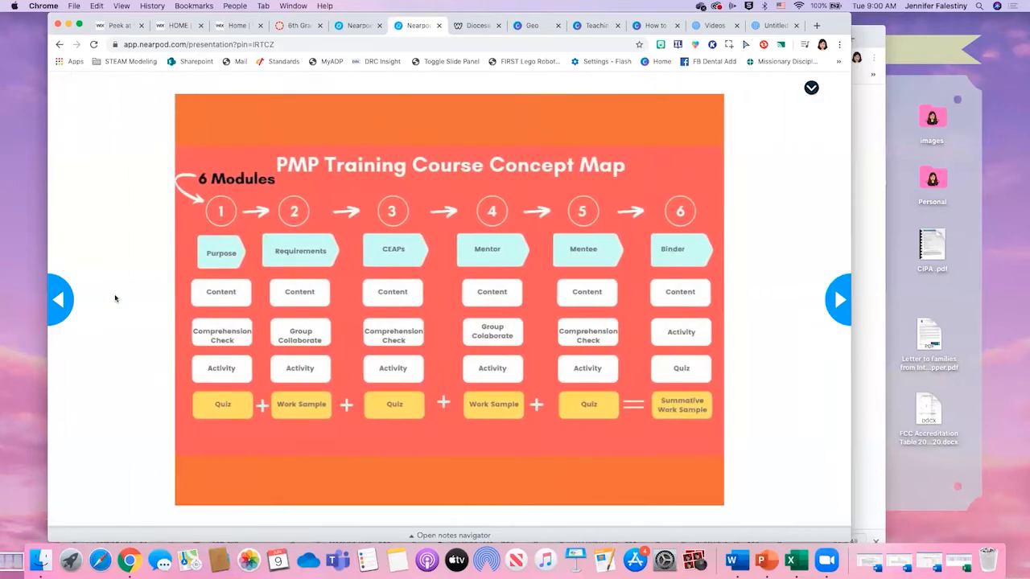
click(57, 296)
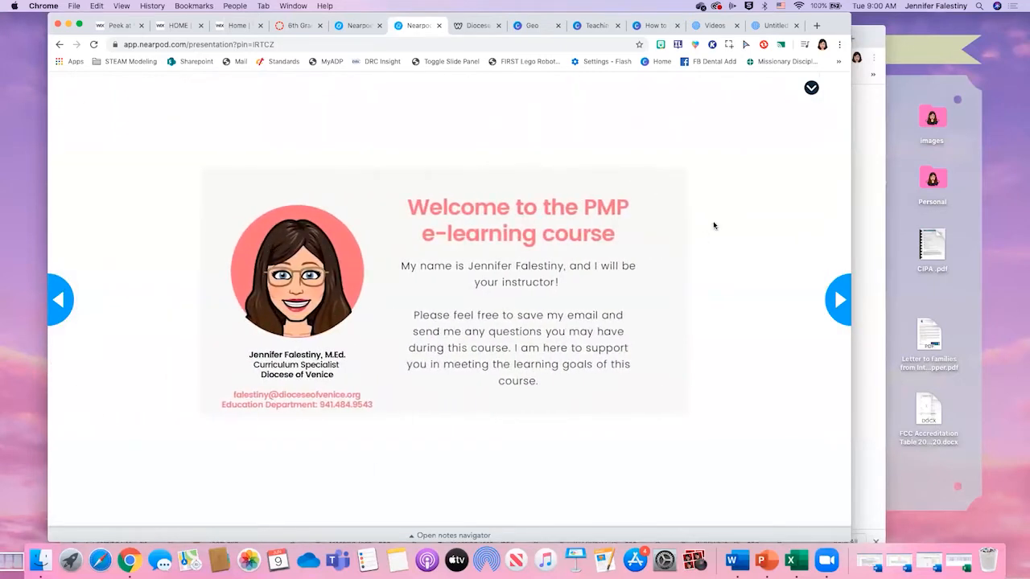
click(841, 300)
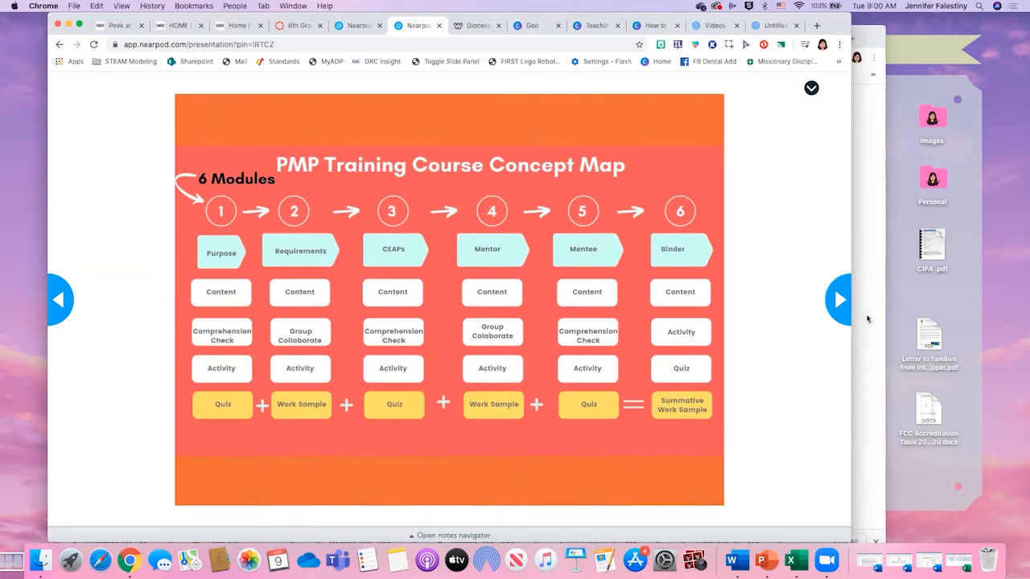
click(837, 301)
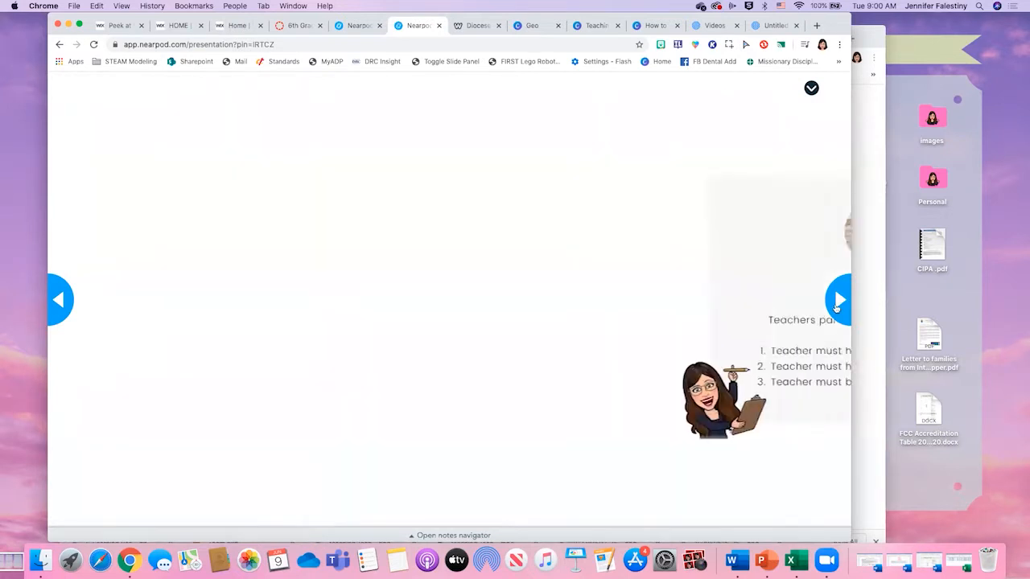
click(836, 302)
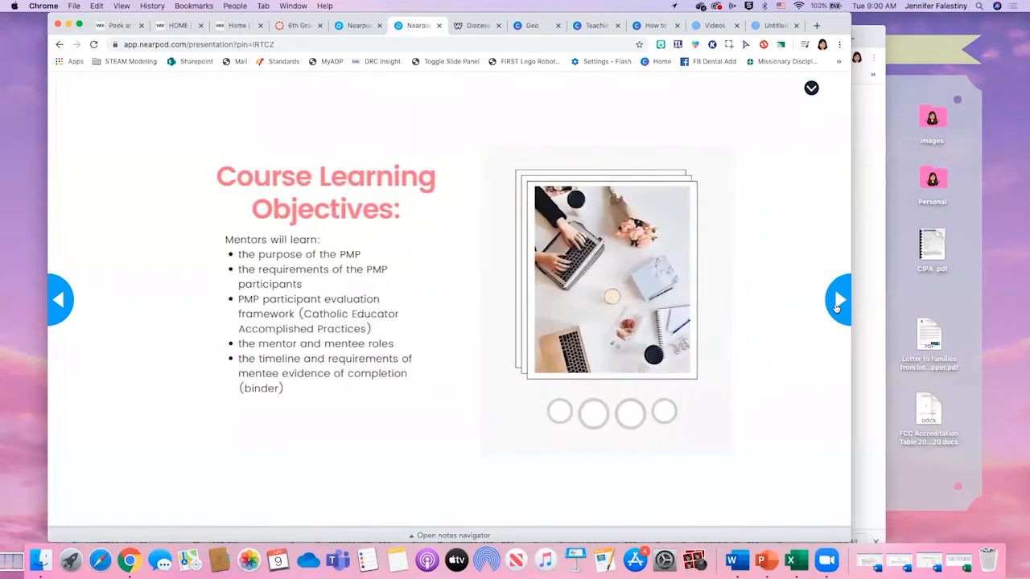
- Return to the Nearpod course editor and look back over The Binder, The Mentee and The Mentor slides
click(357, 27)
scroll(468, 387, up, 10)
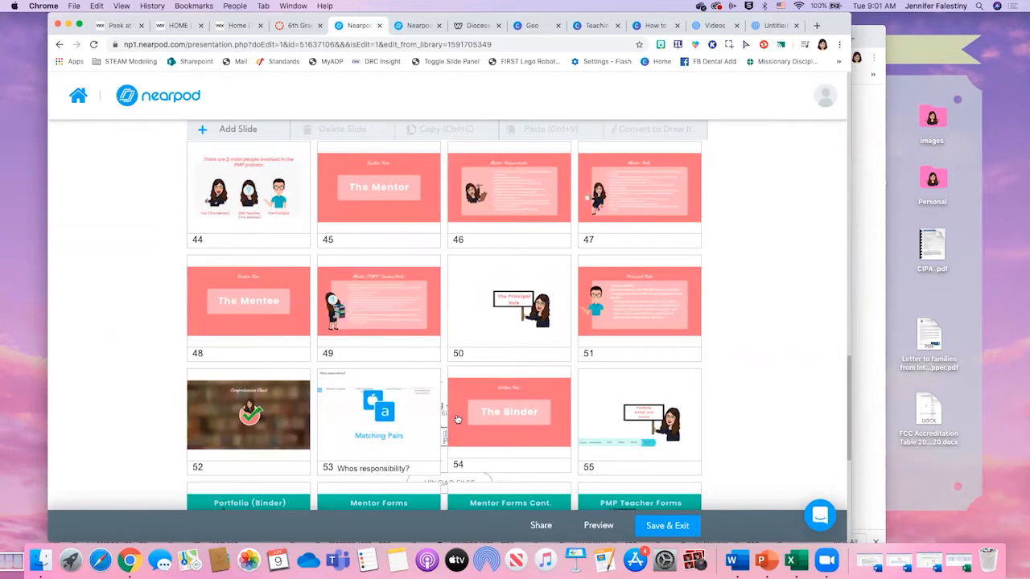
scroll(457, 419, up, 5)
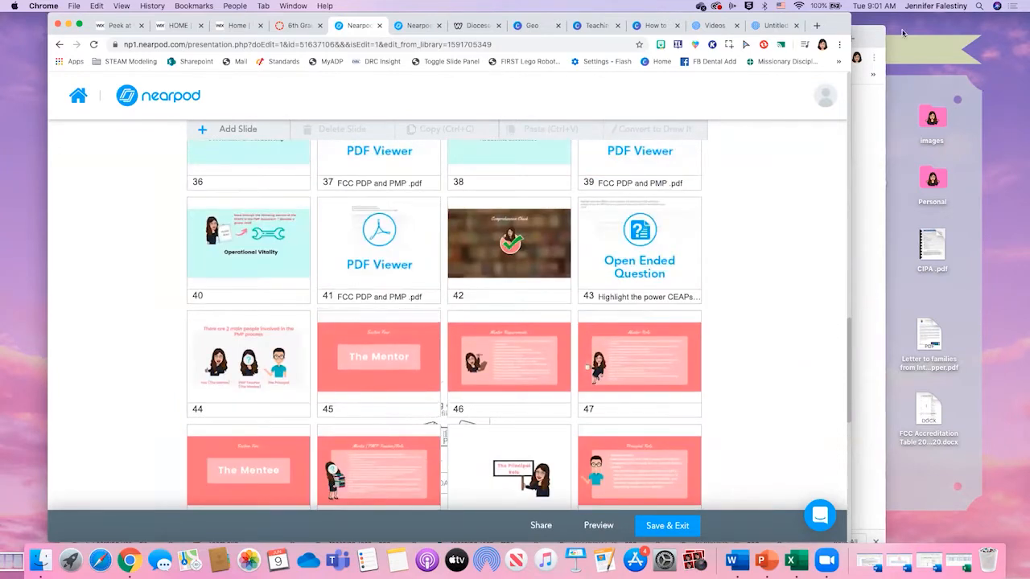
- Show the Diocese of Venice E-Learning for Teachers website and highlight its web address, dov-e-learn.weebly.com
click(426, 26)
click(482, 28)
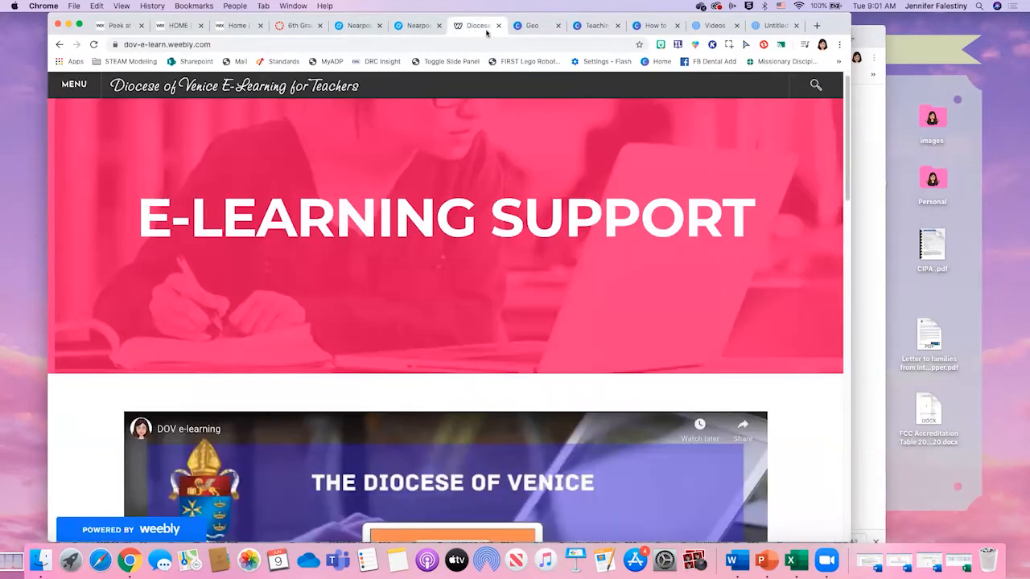
scroll(611, 229, up, 1)
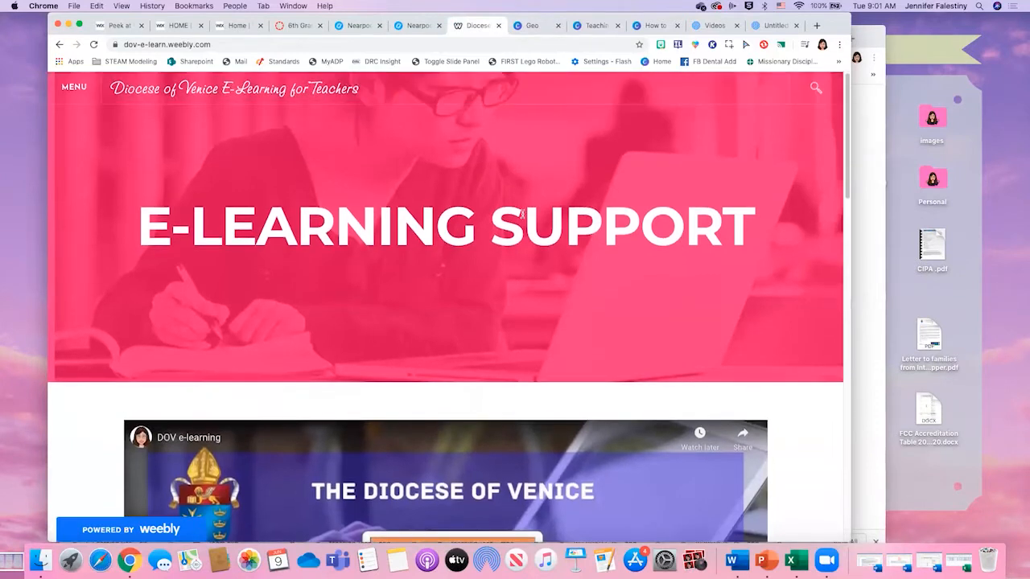
scroll(516, 209, down, 1)
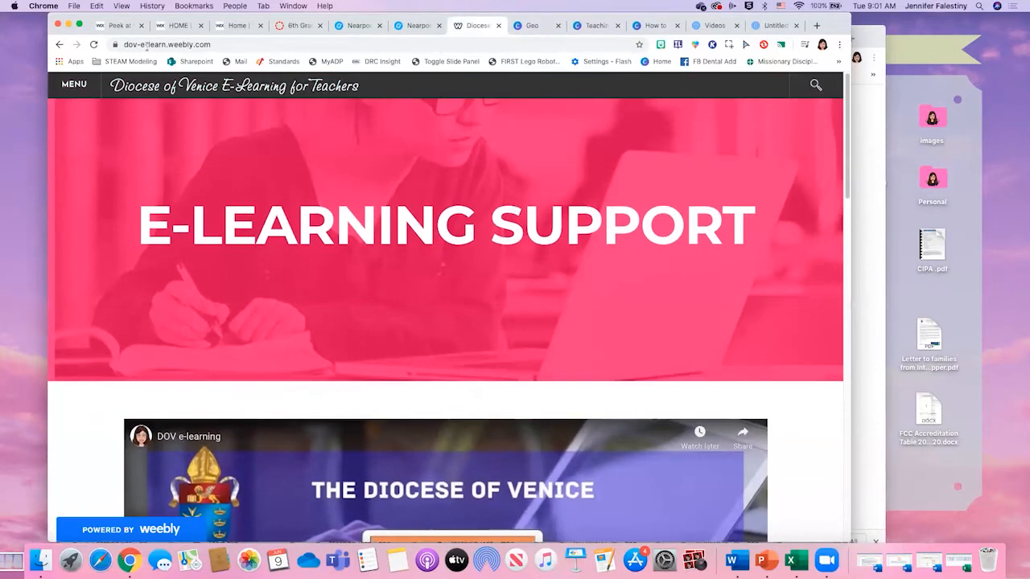
click(213, 44)
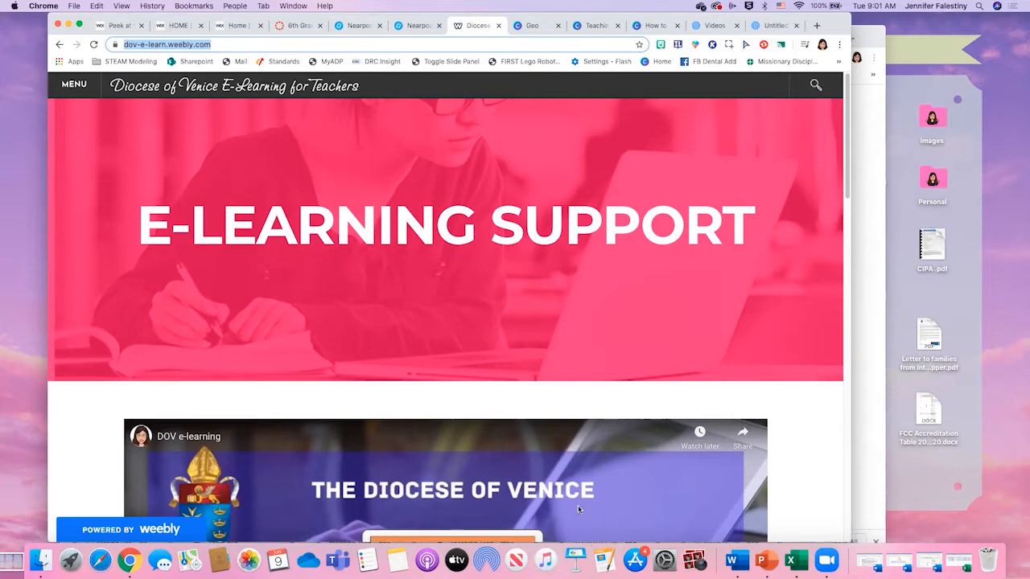
key(F11)
key(F11)
click(935, 45)
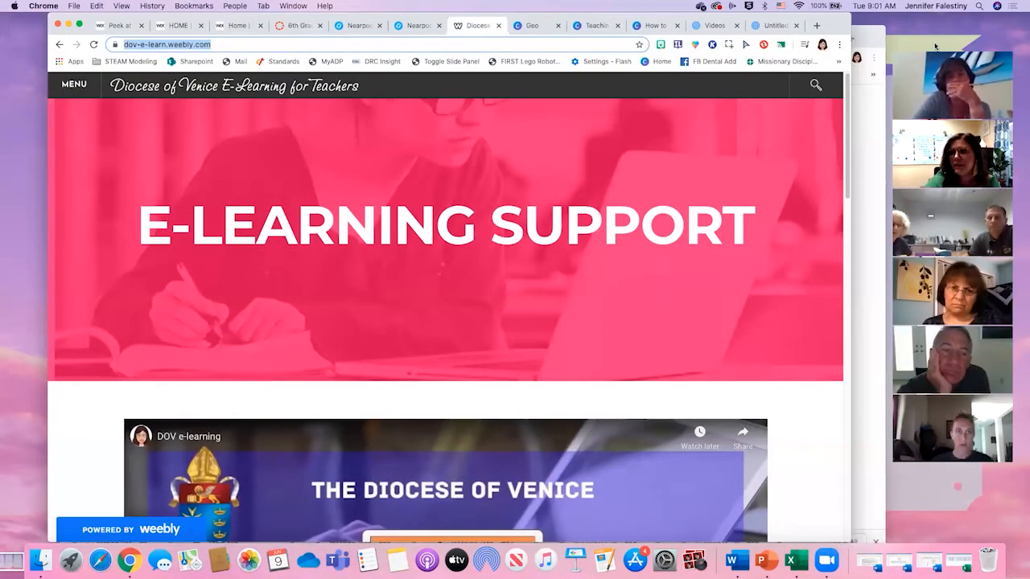
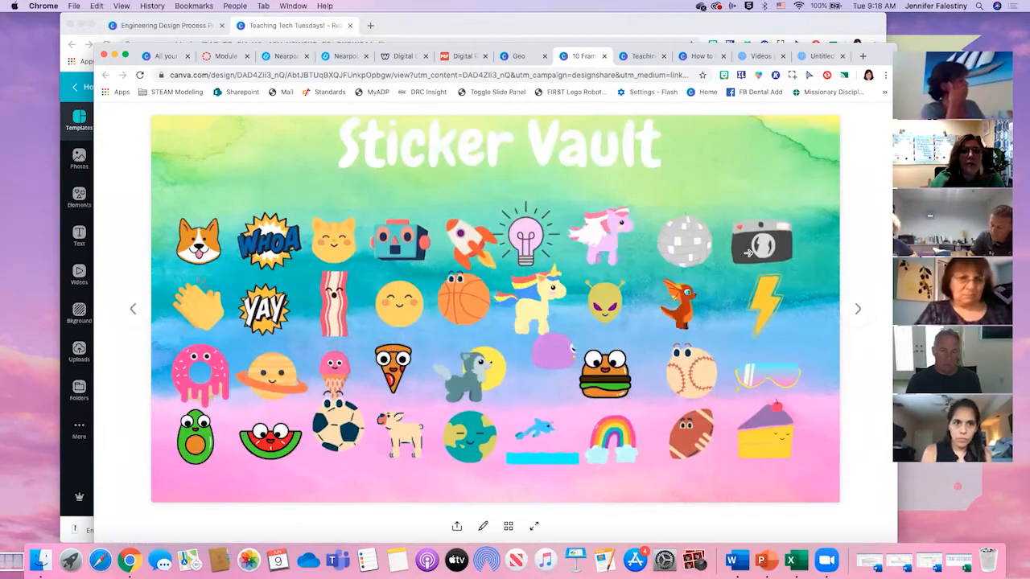
- Look through the students' ten-frame sticker cards that follow the Sticker Vault page
click(858, 308)
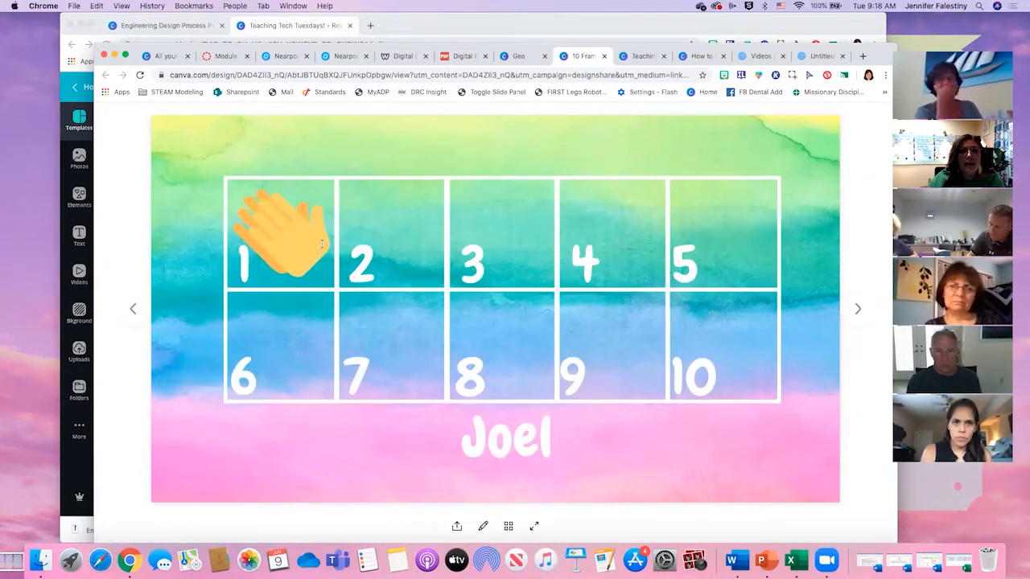
click(846, 311)
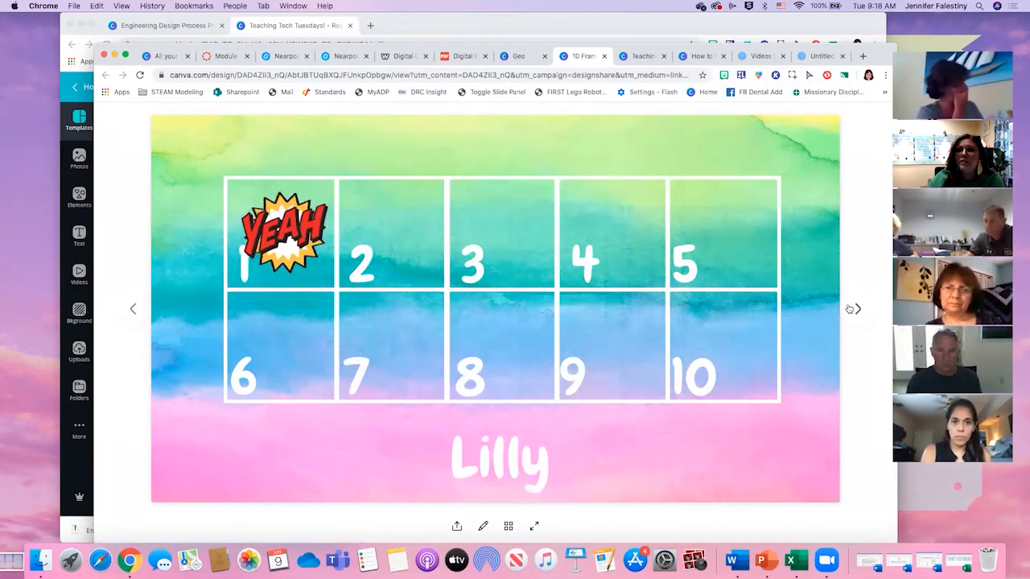
click(850, 309)
click(133, 312)
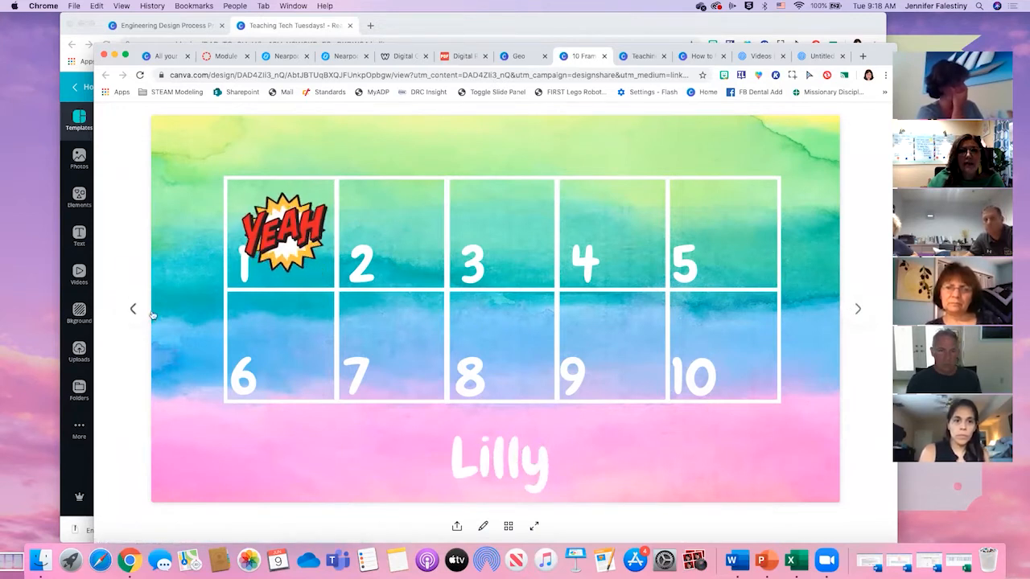
click(858, 311)
click(857, 310)
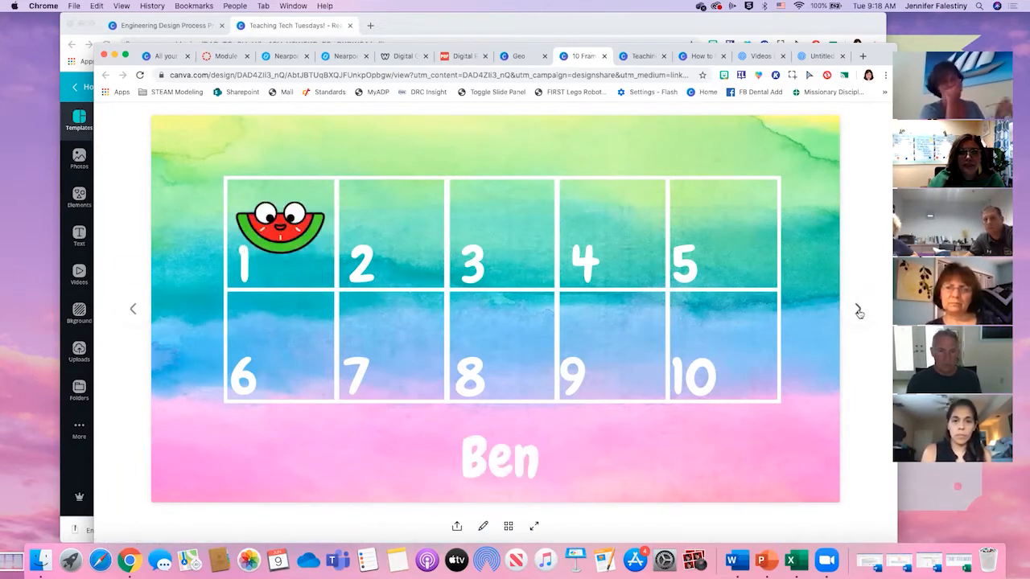
click(857, 311)
click(856, 312)
click(857, 311)
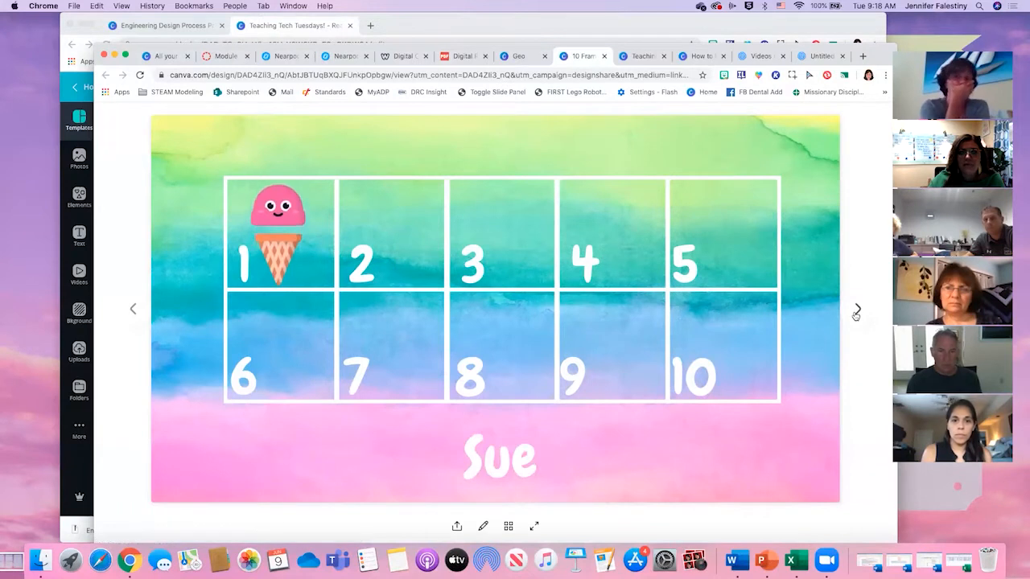
click(856, 310)
click(857, 311)
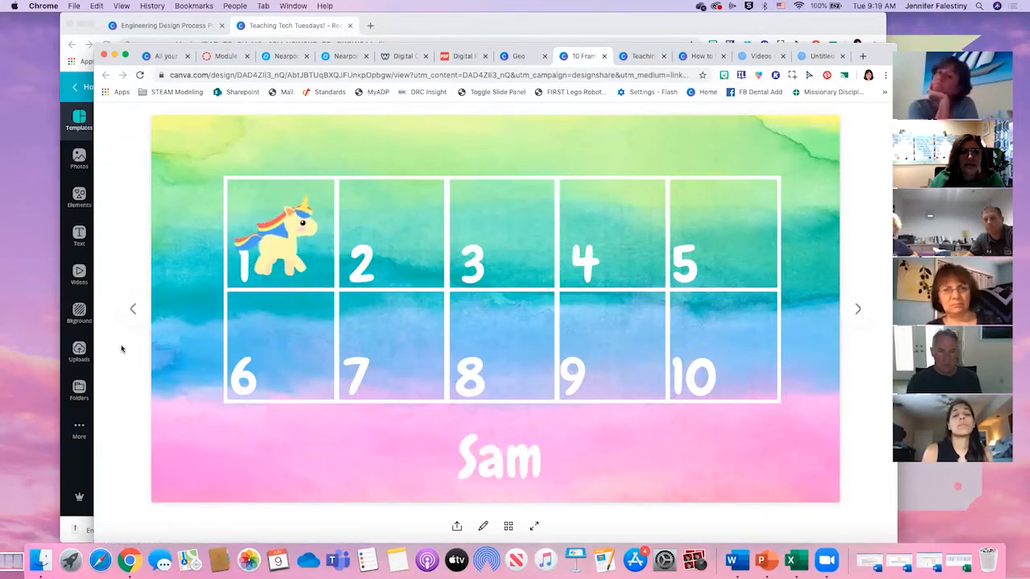
- Page back through the students' sticker cards to the Sticker Vault page
click(138, 312)
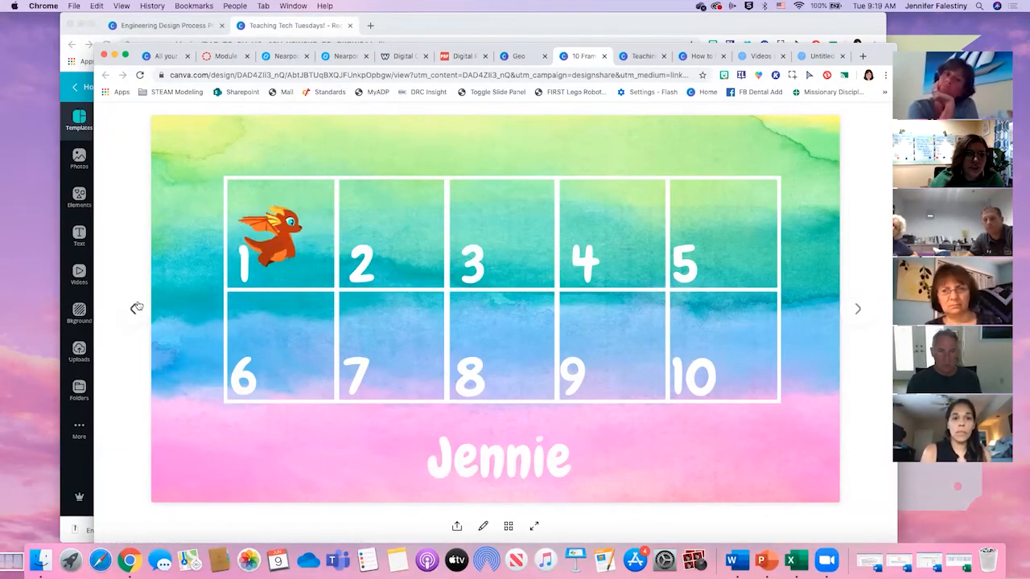
click(137, 308)
click(136, 308)
click(136, 307)
click(135, 308)
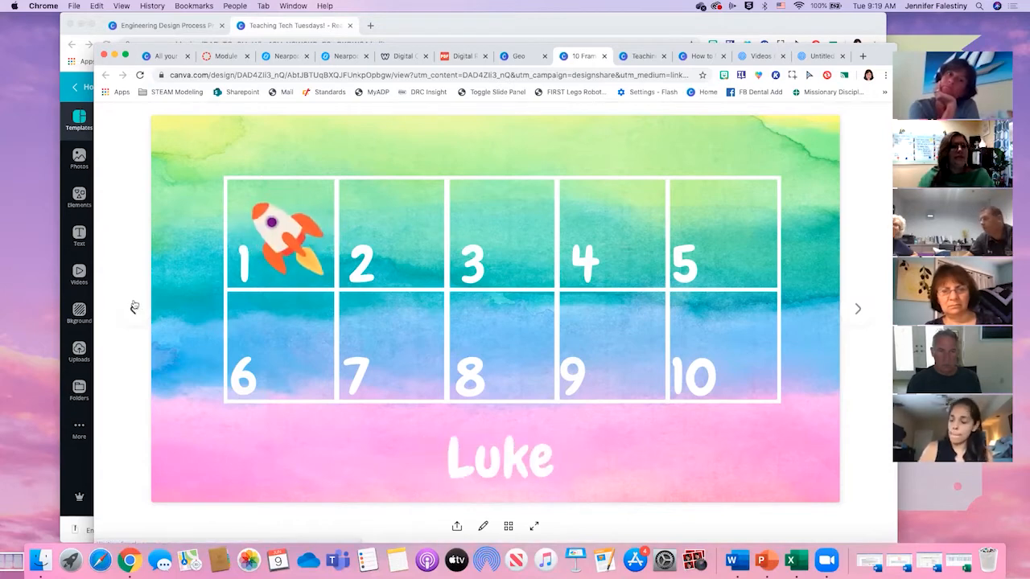
click(135, 308)
click(133, 307)
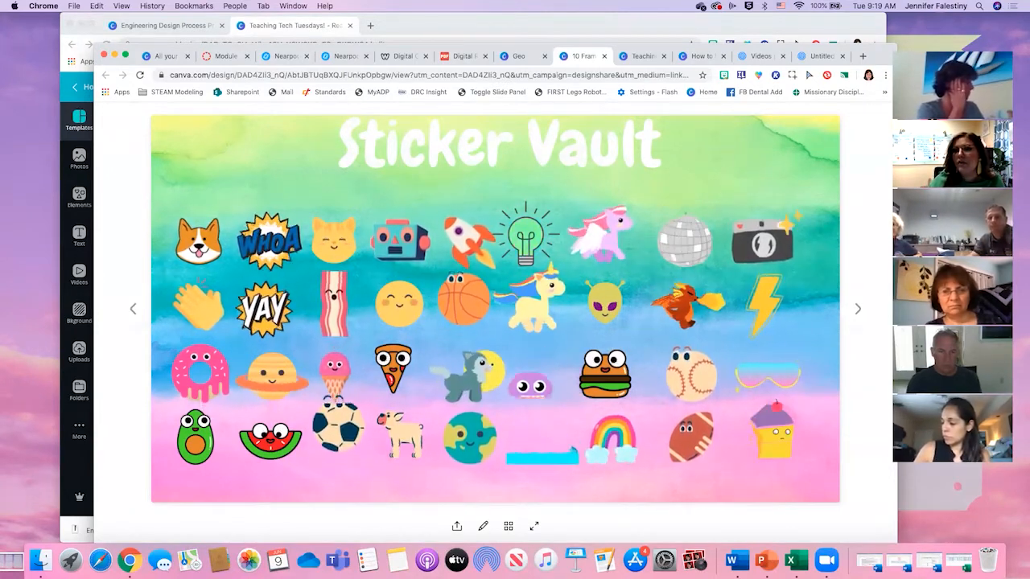
- Show the second student's ten-frame sticker card and return to the Digital Reward System page
click(859, 310)
click(859, 310)
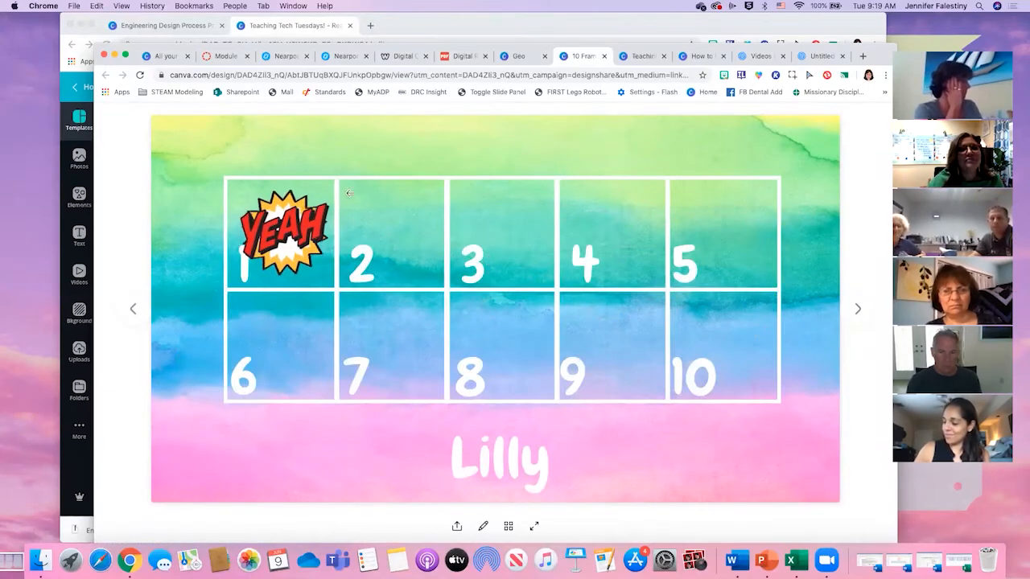
click(517, 57)
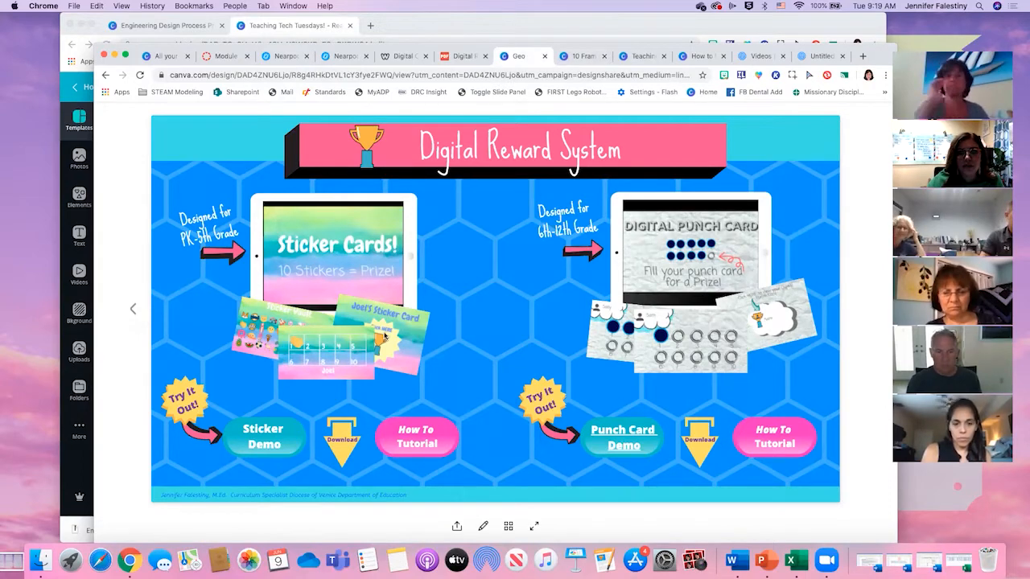
- Reveal the desktop and open the Digital Sticker Card Links folder
key(ctrl+Up)
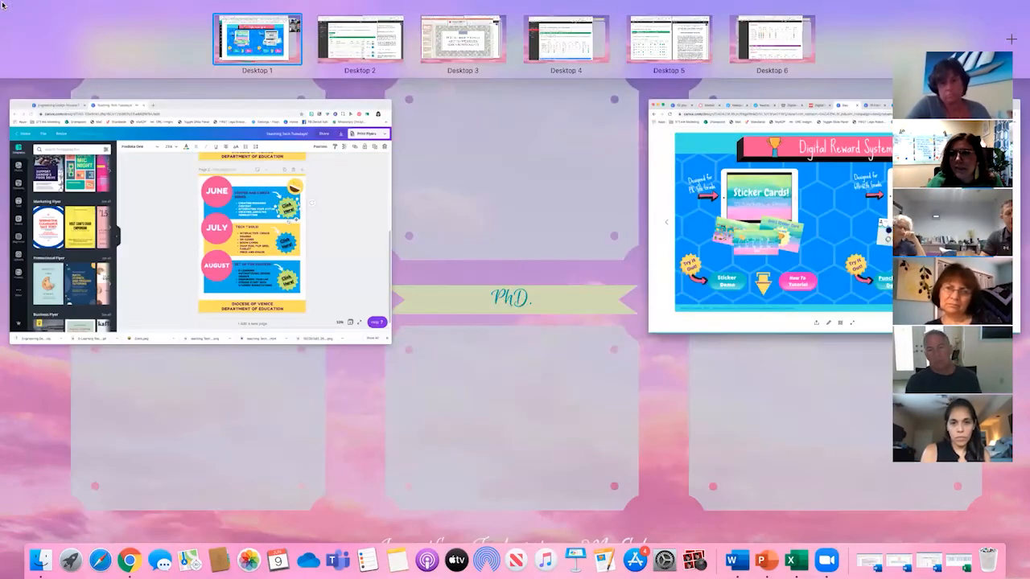
key(Escape)
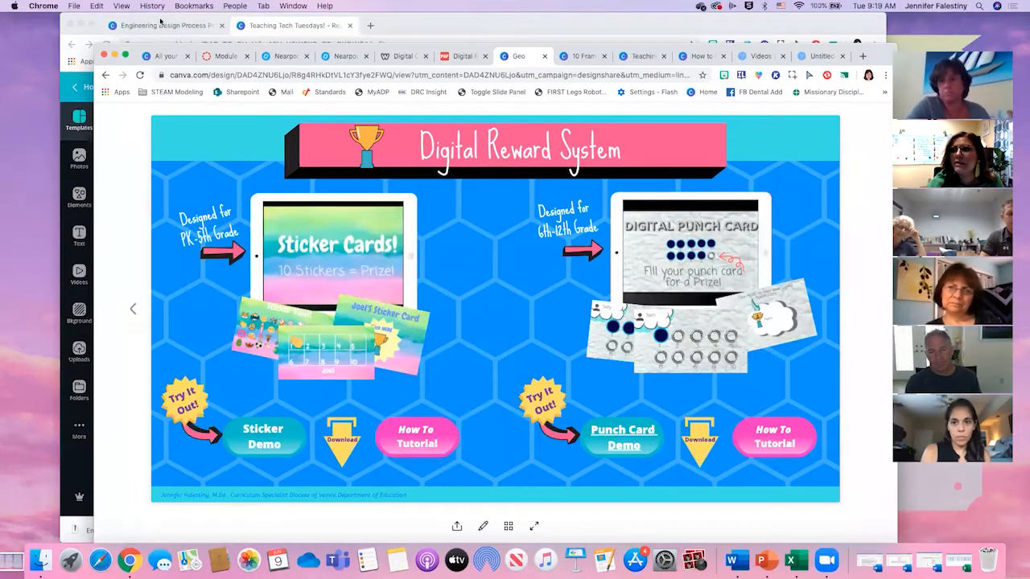
key(F11)
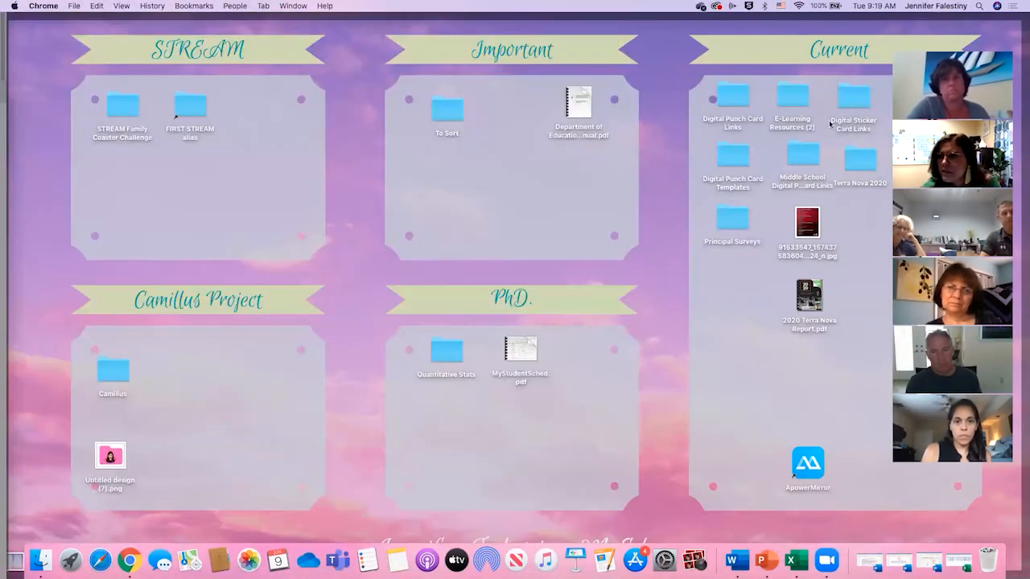
click(857, 100)
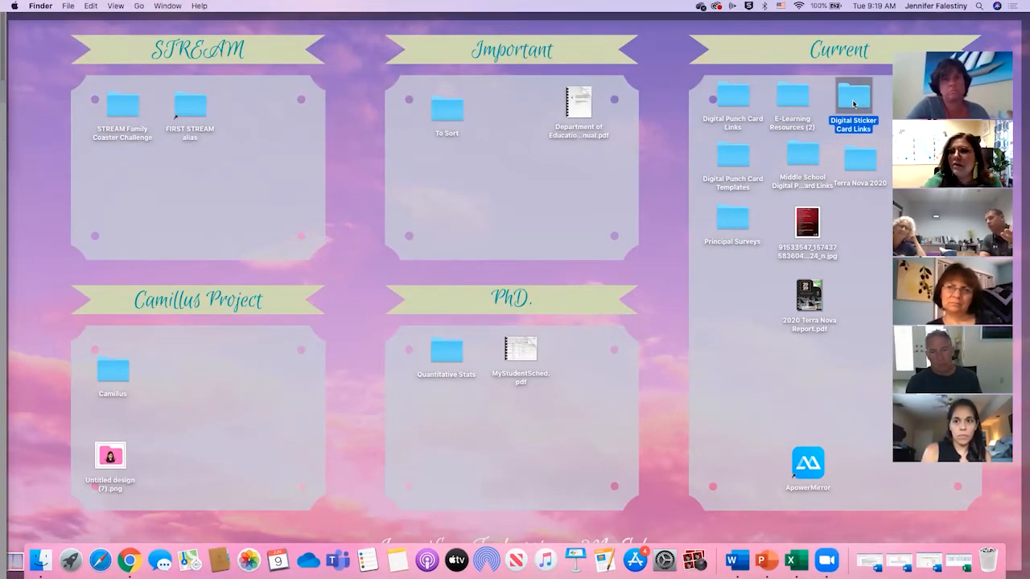
double_click(853, 100)
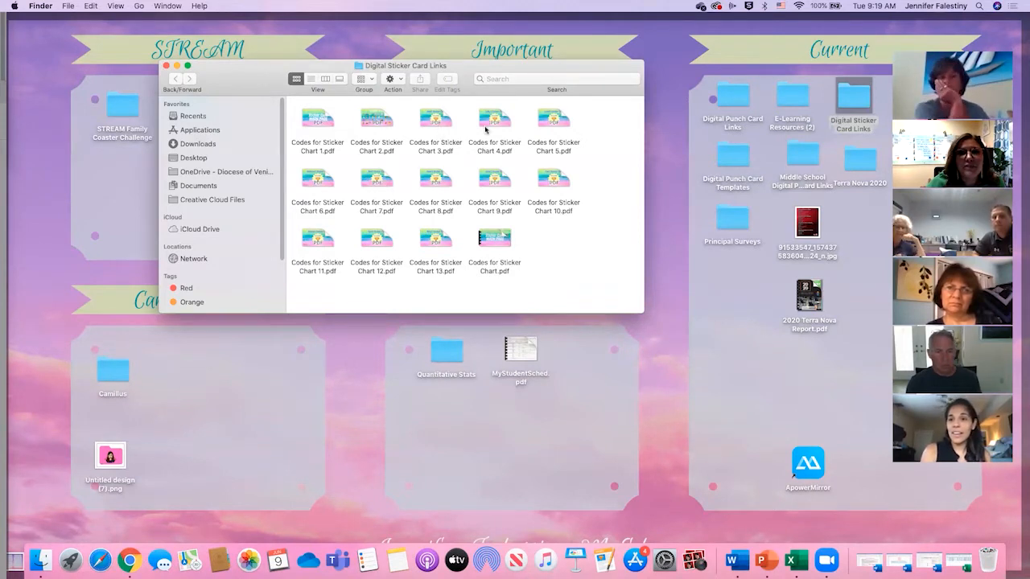
- Open Codes for Sticker Chart 8.pdf in Acrobat and follow its trophy link to the student's online sticker card
double_click(435, 181)
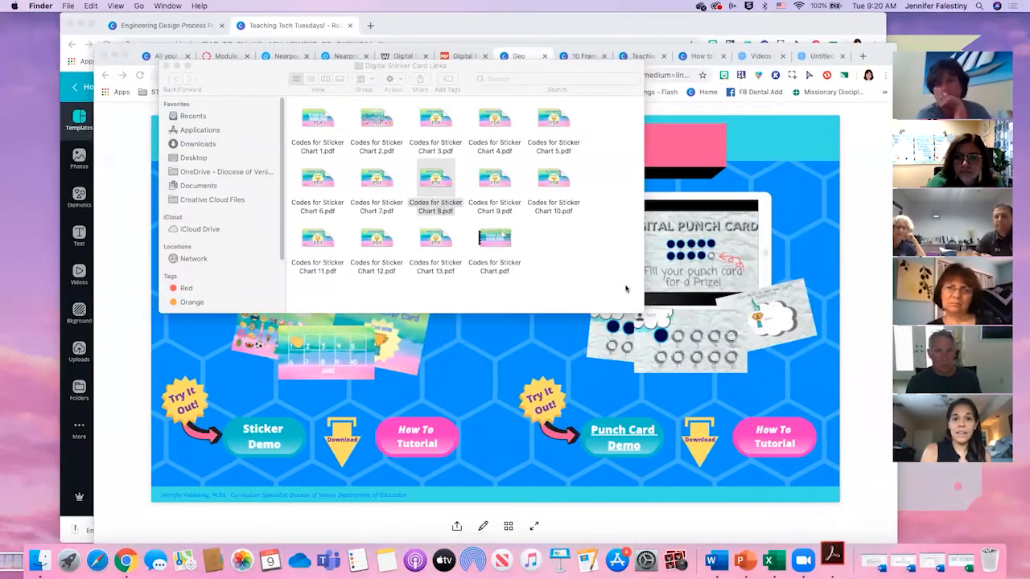
mouse_move(2, 2)
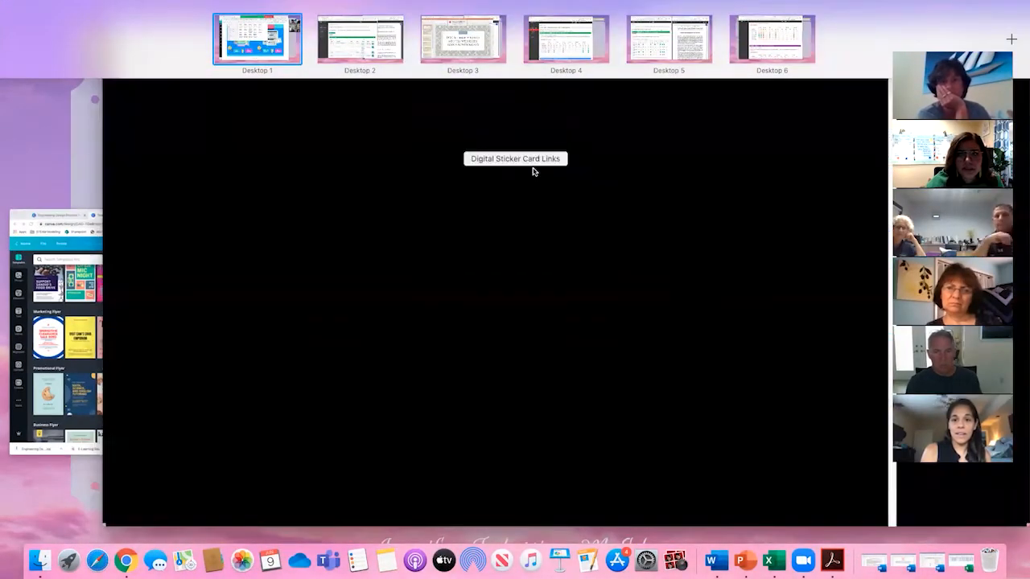
click(533, 171)
click(746, 251)
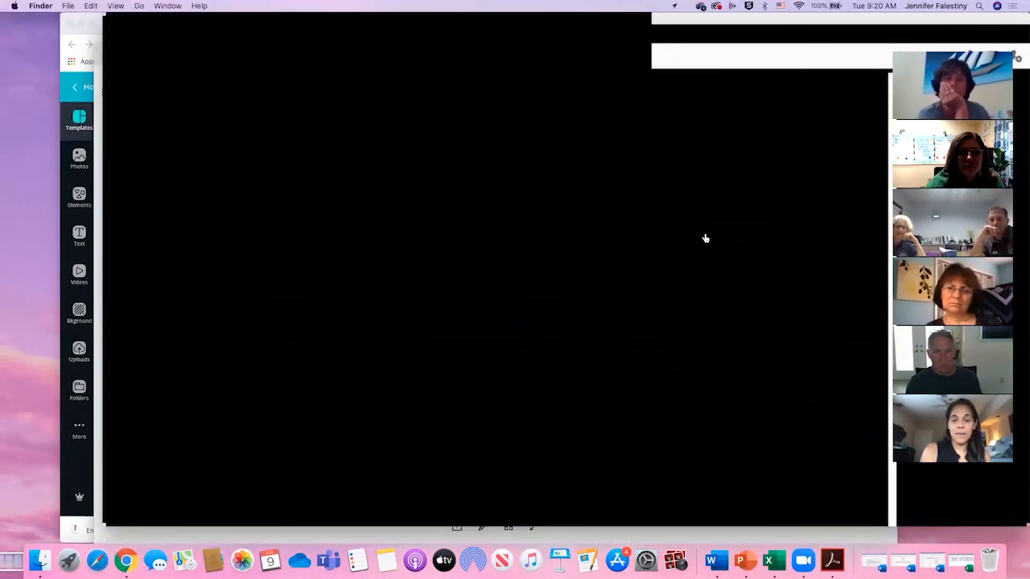
mouse_move(3, 6)
click(552, 377)
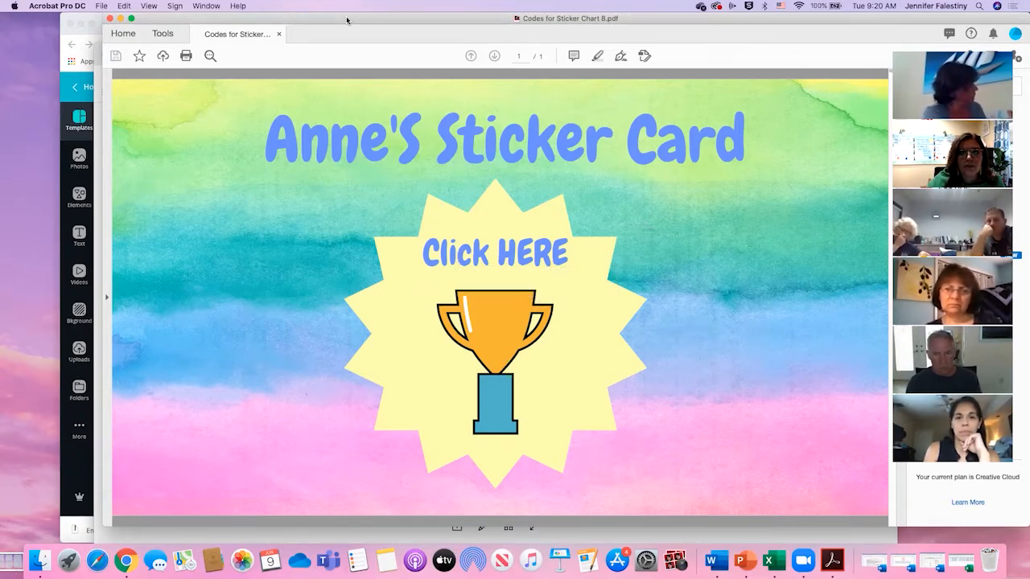
drag(349, 21, 358, 71)
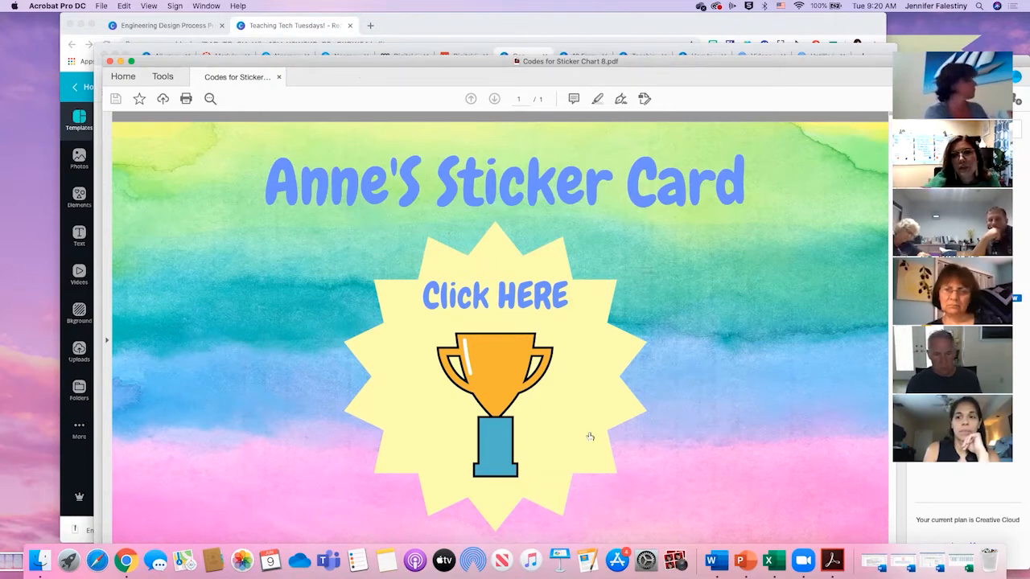
click(480, 362)
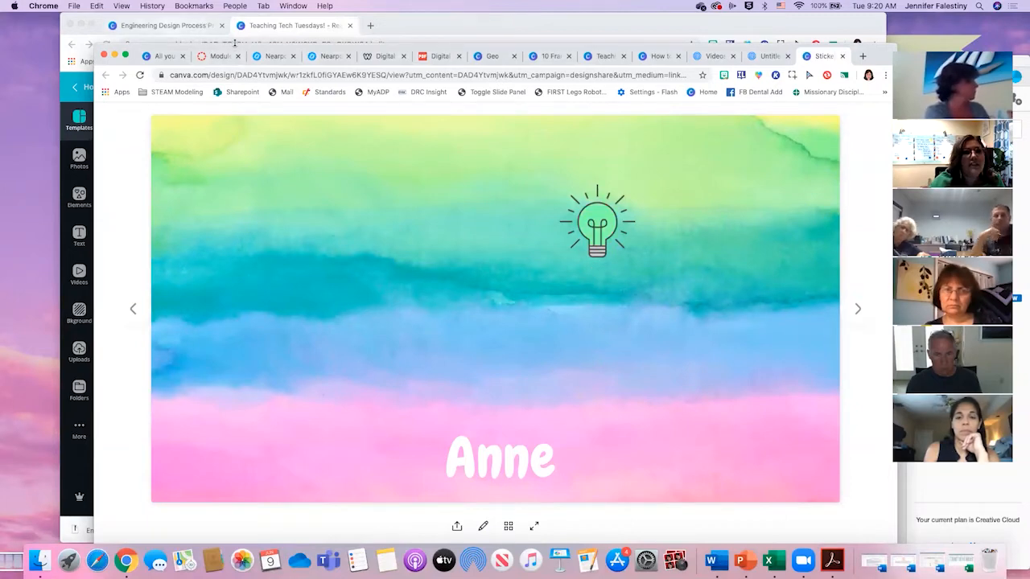
- Dismiss the published notice on the Engineering Design Process presentation and open the full list of designs from the Canva homepage
click(182, 27)
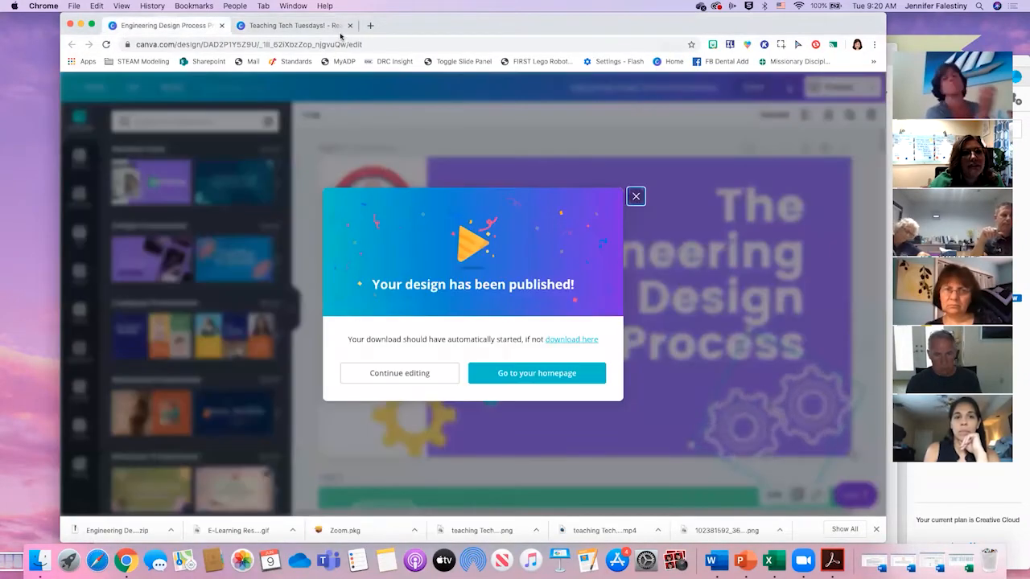
click(636, 196)
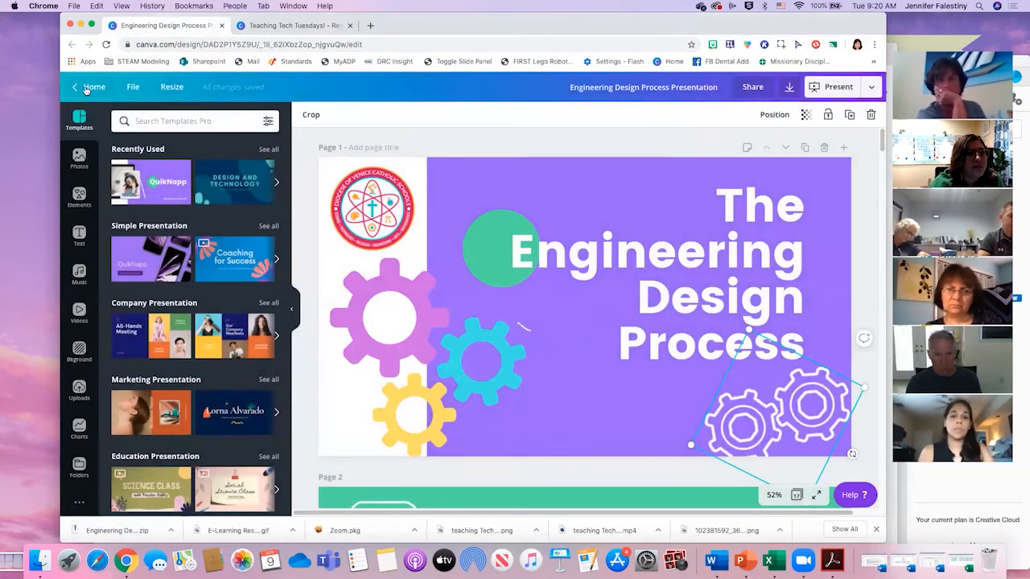
click(90, 86)
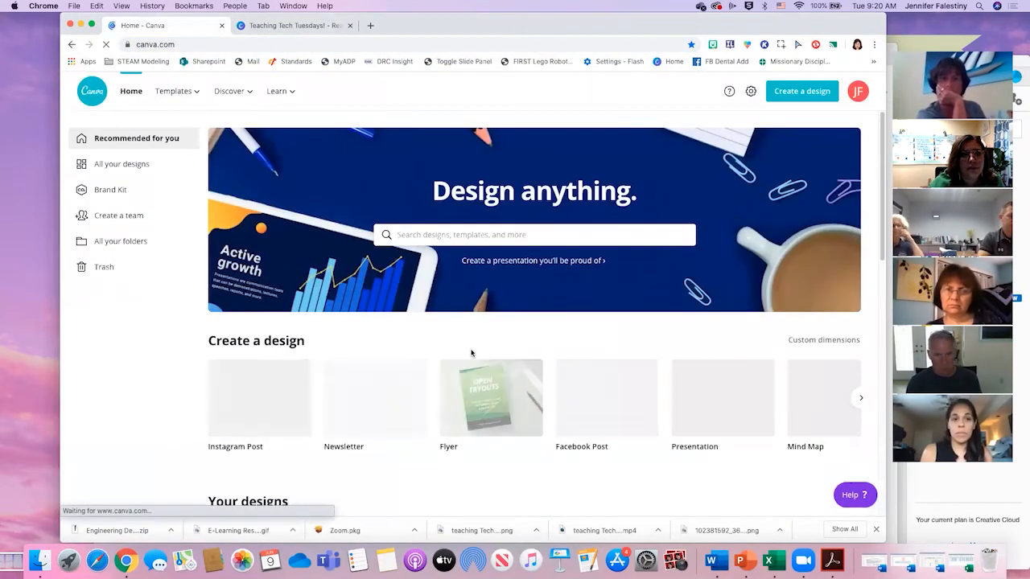
scroll(377, 453, down, 1)
scroll(383, 451, down, 1)
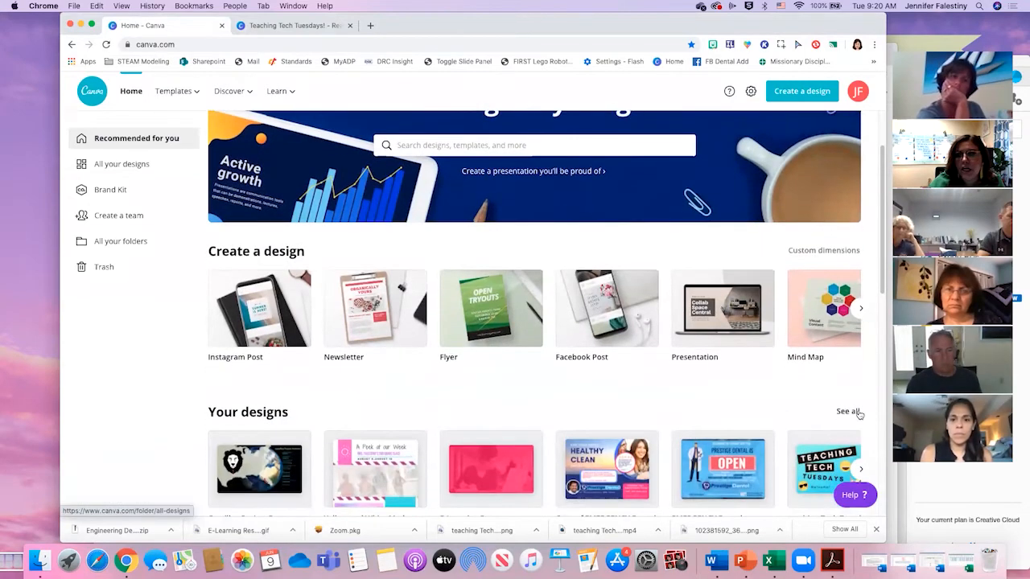
click(848, 412)
- Find the Codes for Sticker Chart design among all designs and open it for editing
scroll(782, 413, down, 5)
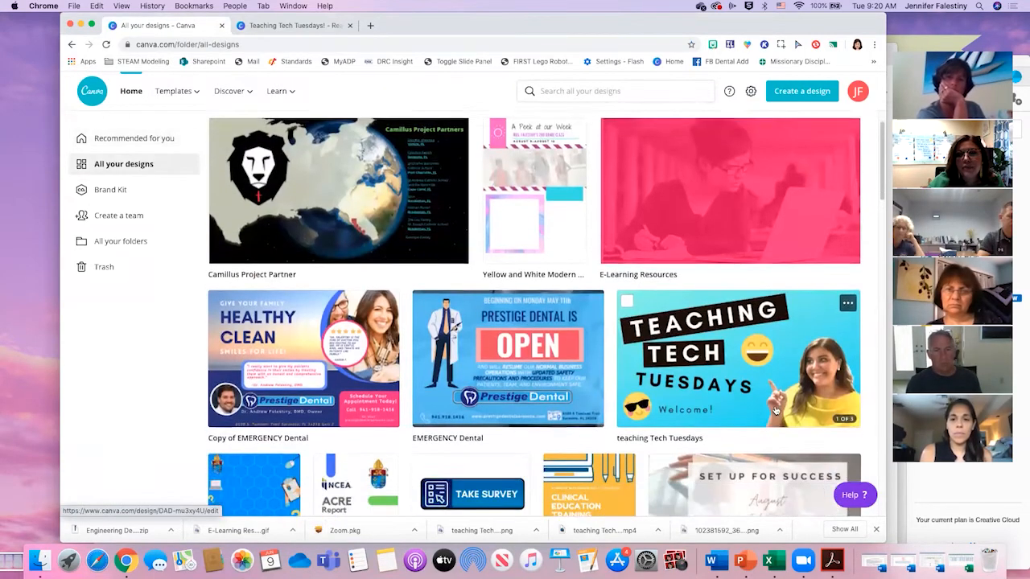
scroll(756, 405, down, 2)
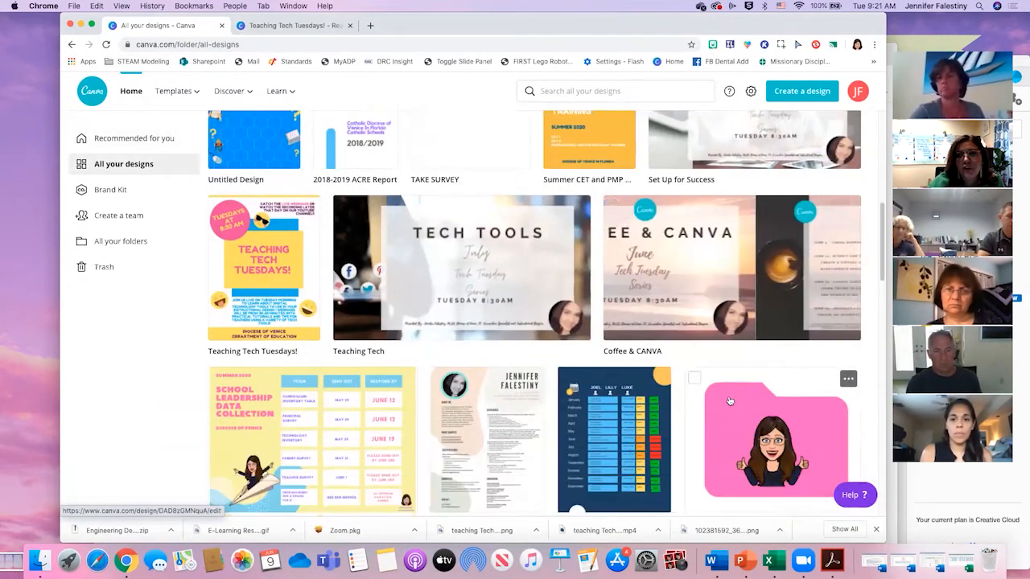
scroll(729, 400, down, 3)
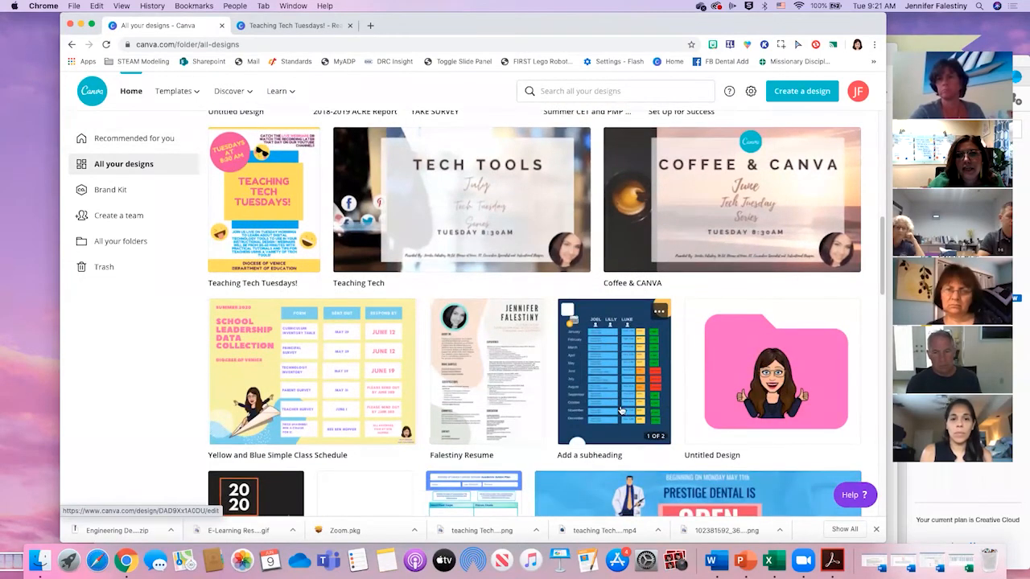
scroll(596, 398, down, 5)
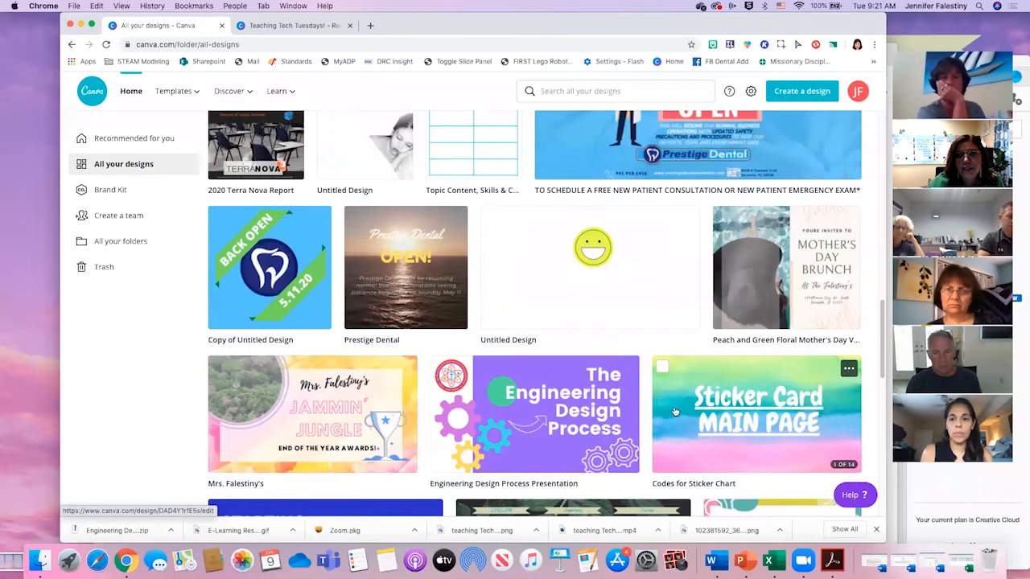
click(674, 411)
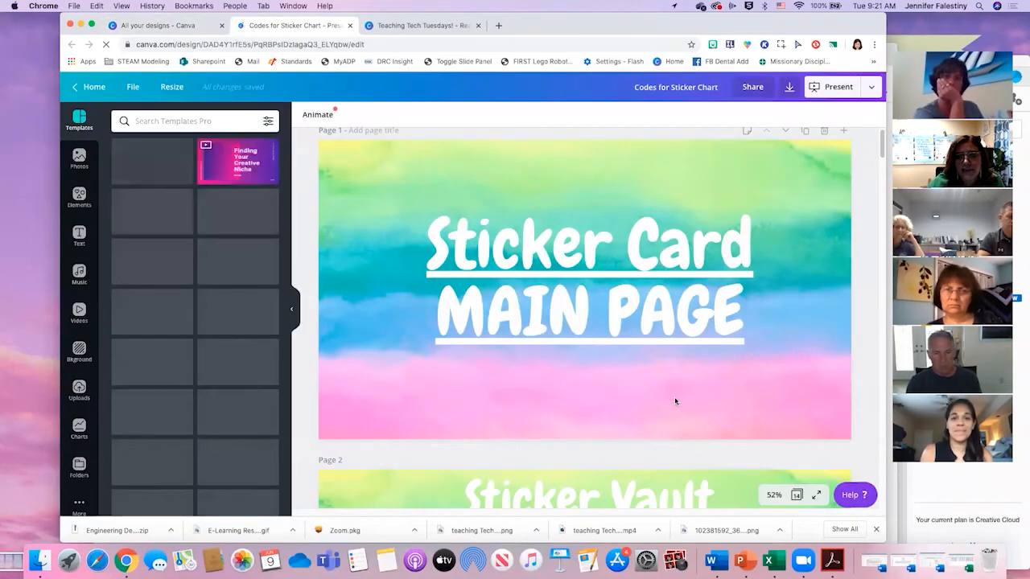
- Examine the Sticker Vault on page 2 of the design and select its group of stickers
scroll(567, 406, down, 3)
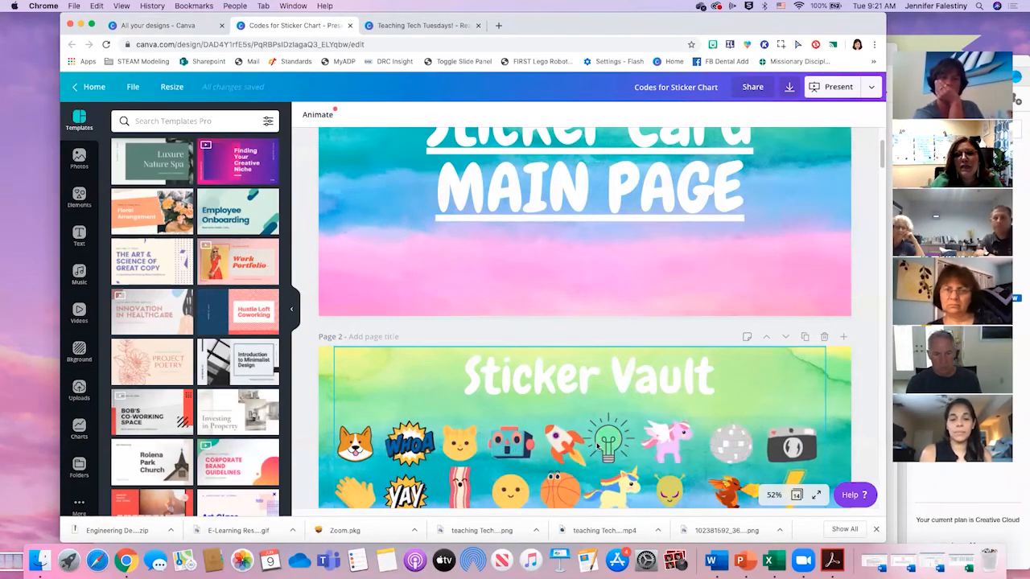
scroll(599, 445, down, 5)
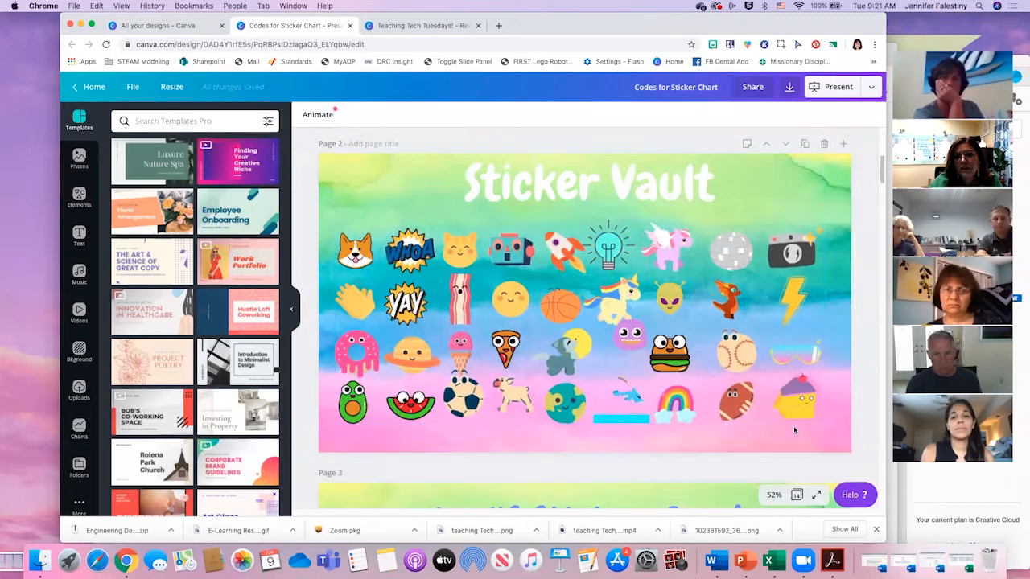
click(832, 432)
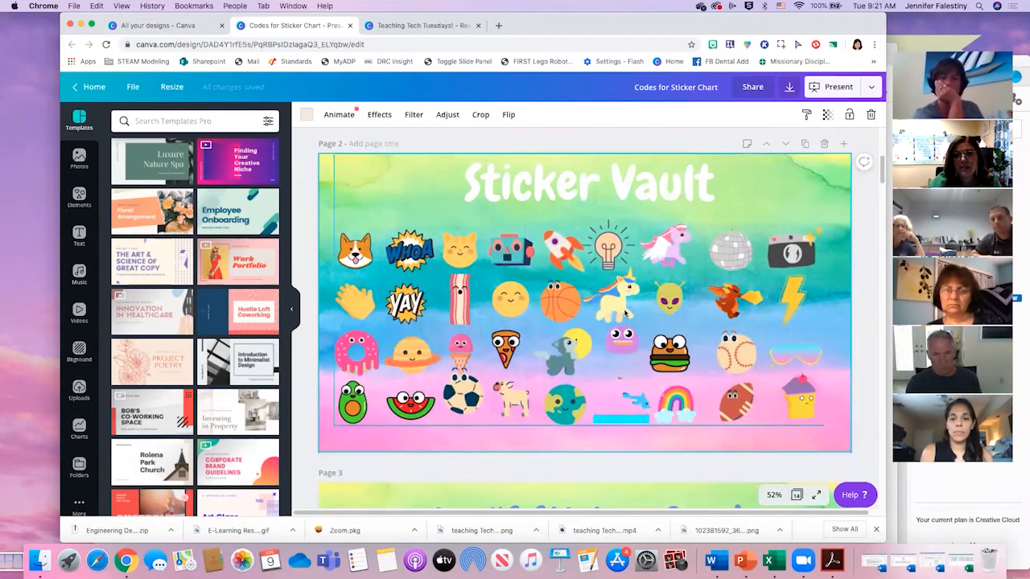
click(737, 253)
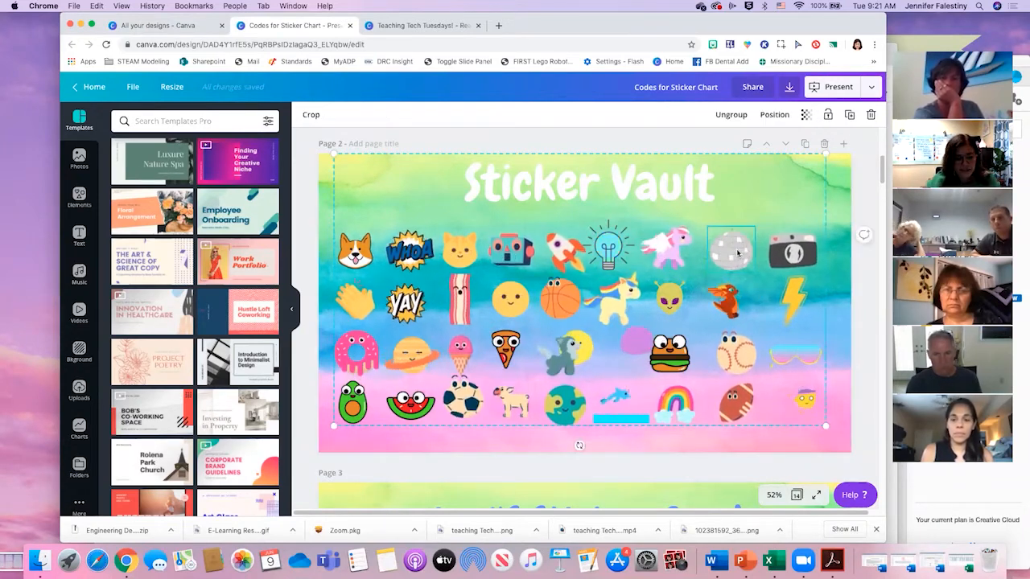
- Look through the students' trophy sticker card pages and show all pages of the design as thumbnails
scroll(667, 324, down, 5)
scroll(668, 324, down, 20)
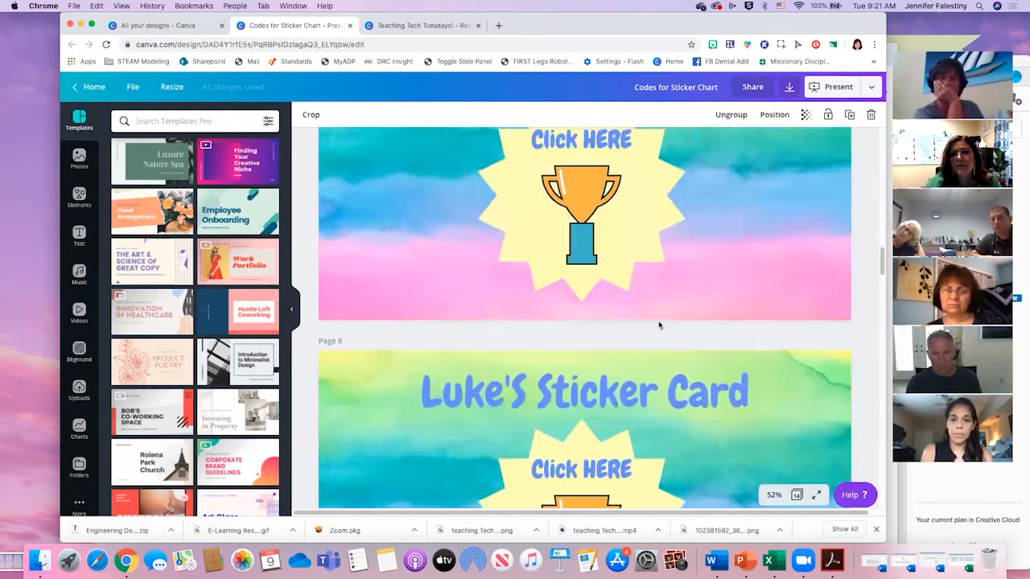
scroll(639, 338, down, 7)
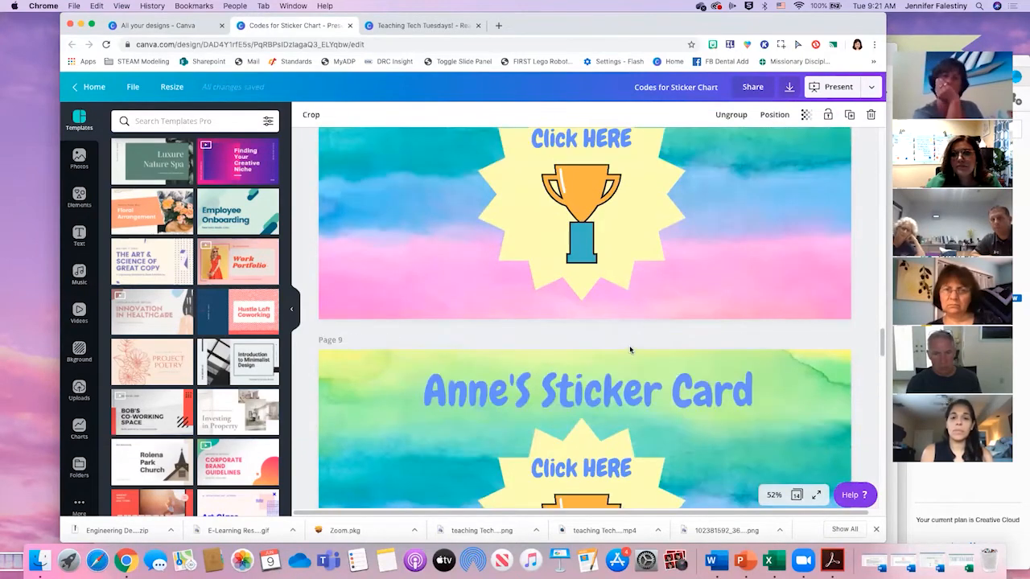
scroll(655, 382, down, 3)
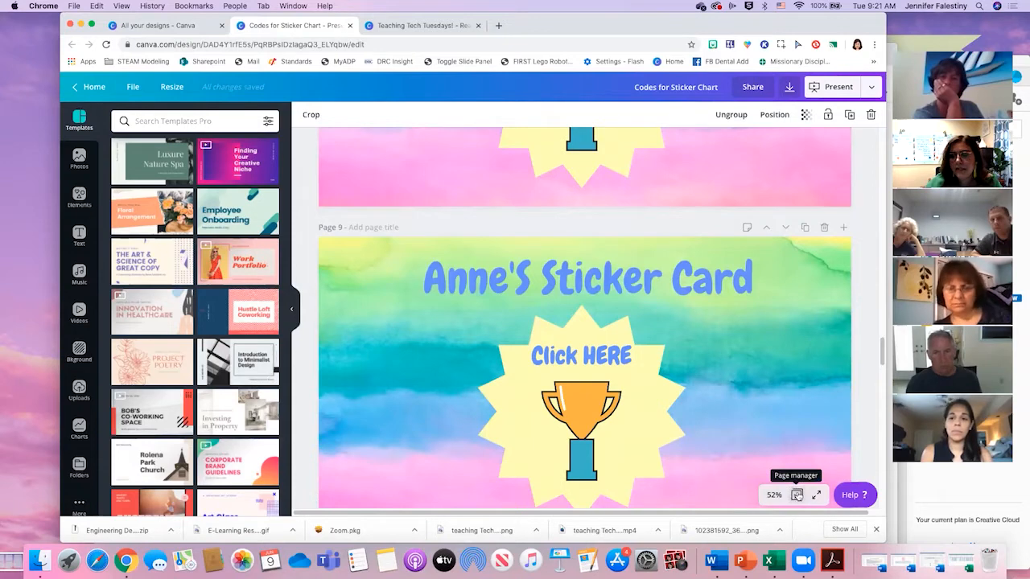
click(797, 495)
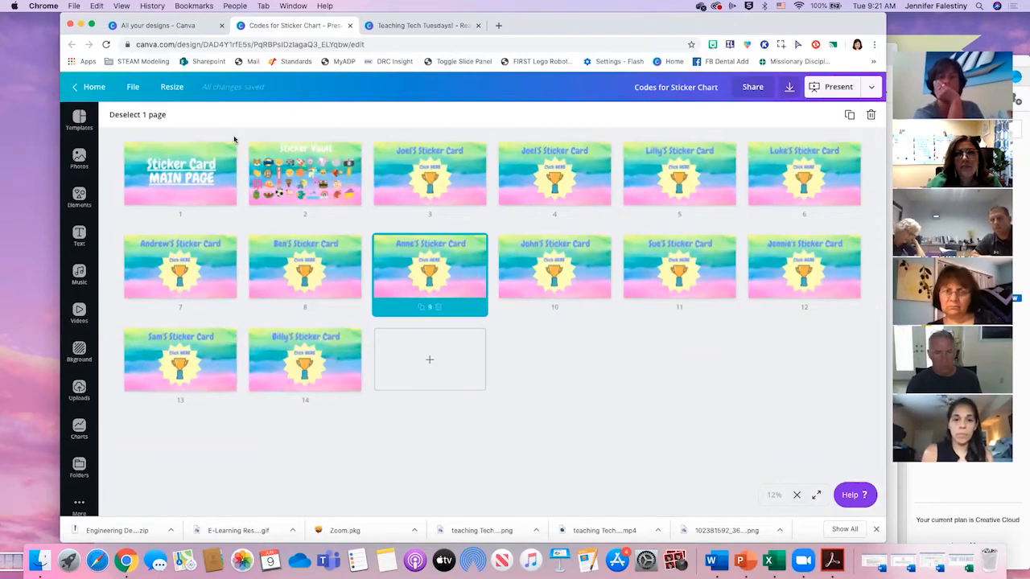
- Leave the Codes for Sticker Chart design and open the full list of designs from the homepage
click(90, 87)
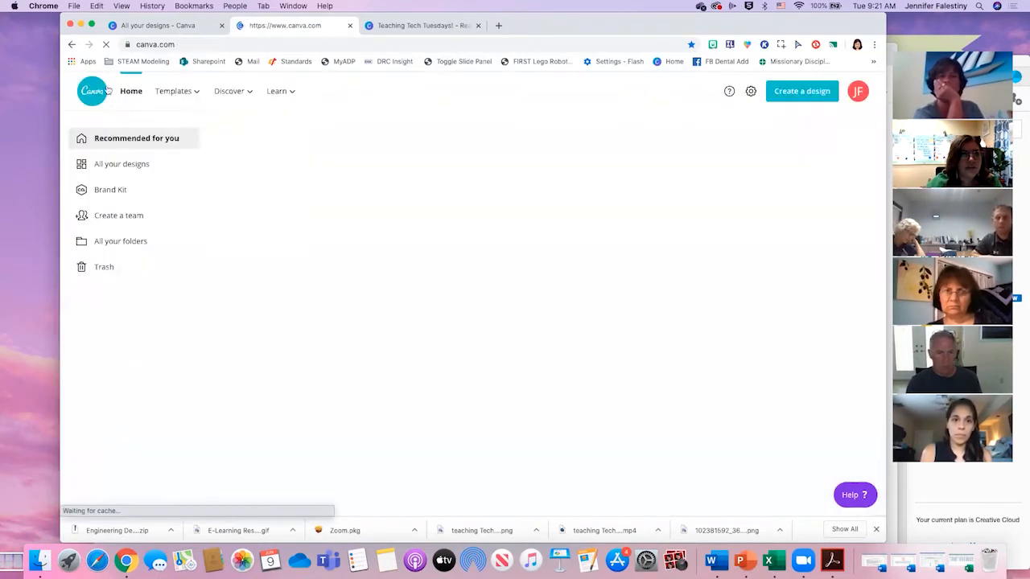
scroll(809, 395, down, 7)
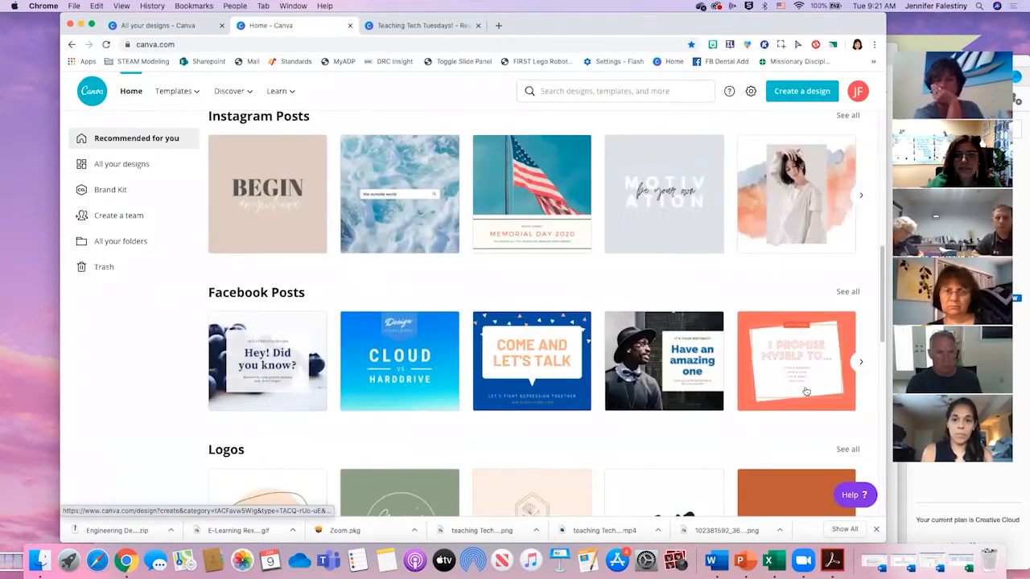
scroll(792, 390, up, 2)
scroll(787, 384, up, 2)
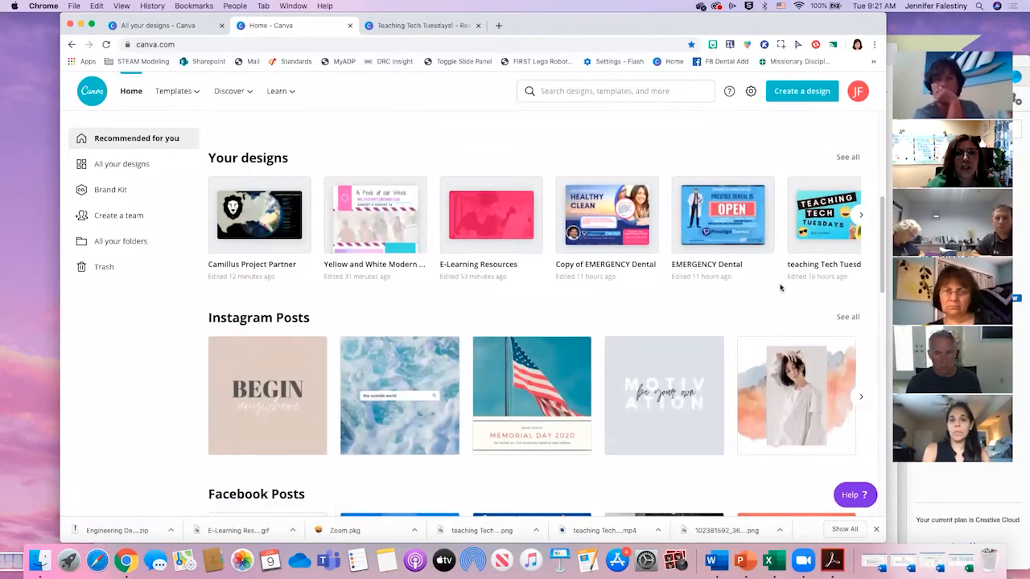
click(849, 157)
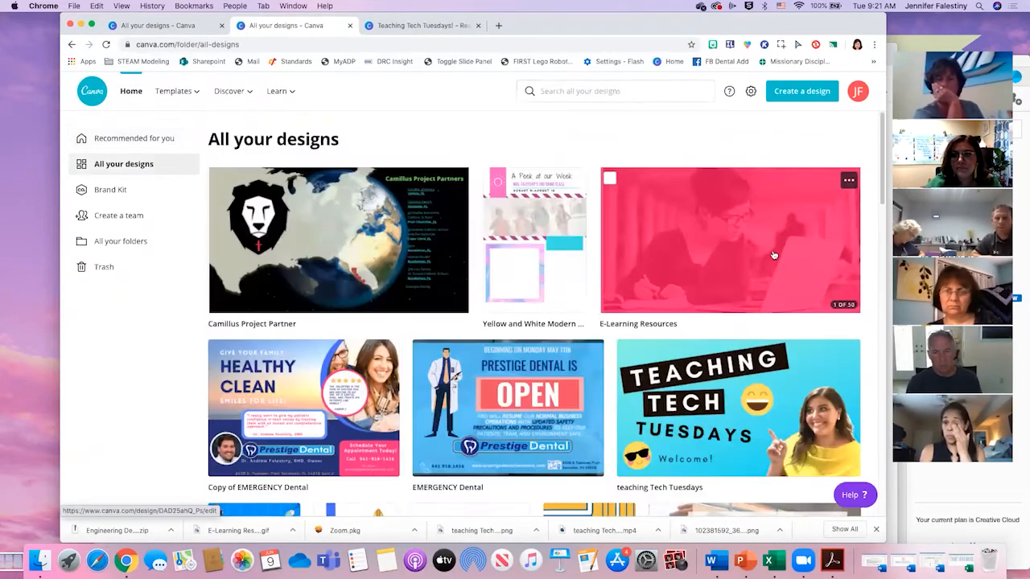
- Find the 10 Frame Sticker Chart among all designs, open it and look through its numbered student cards
scroll(733, 279, down, 15)
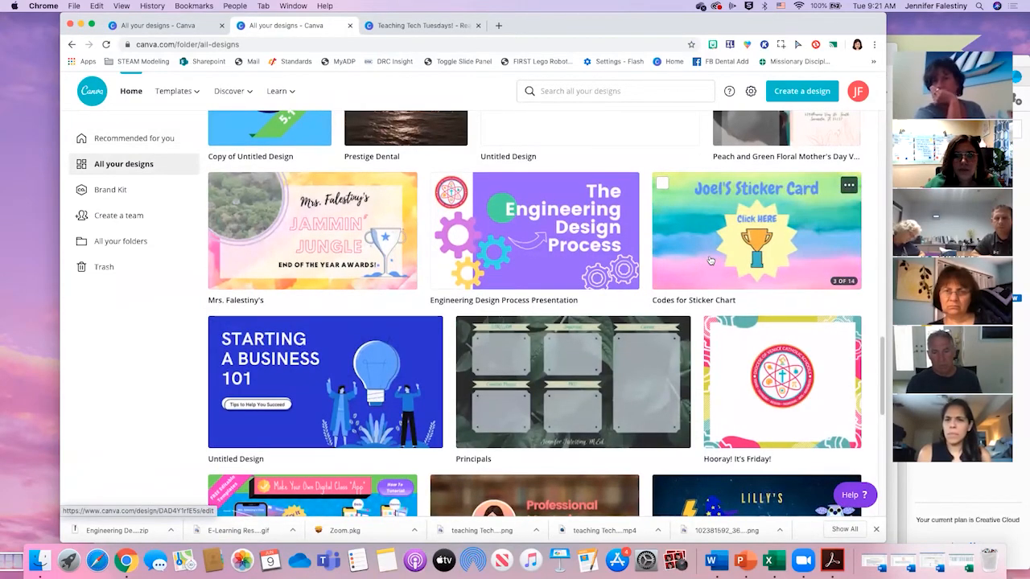
scroll(343, 257, up, 3)
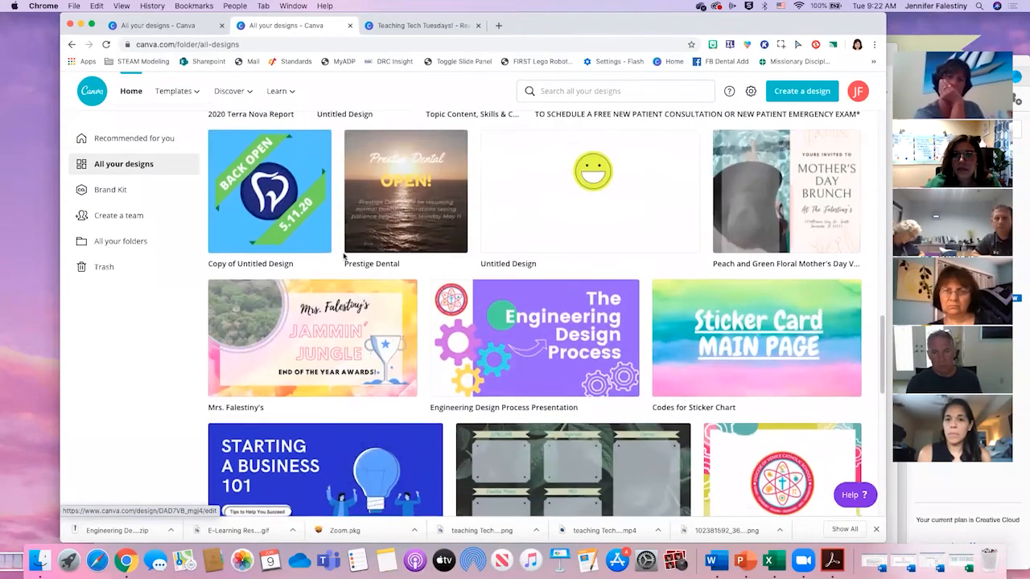
scroll(344, 257, up, 3)
scroll(346, 256, down, 15)
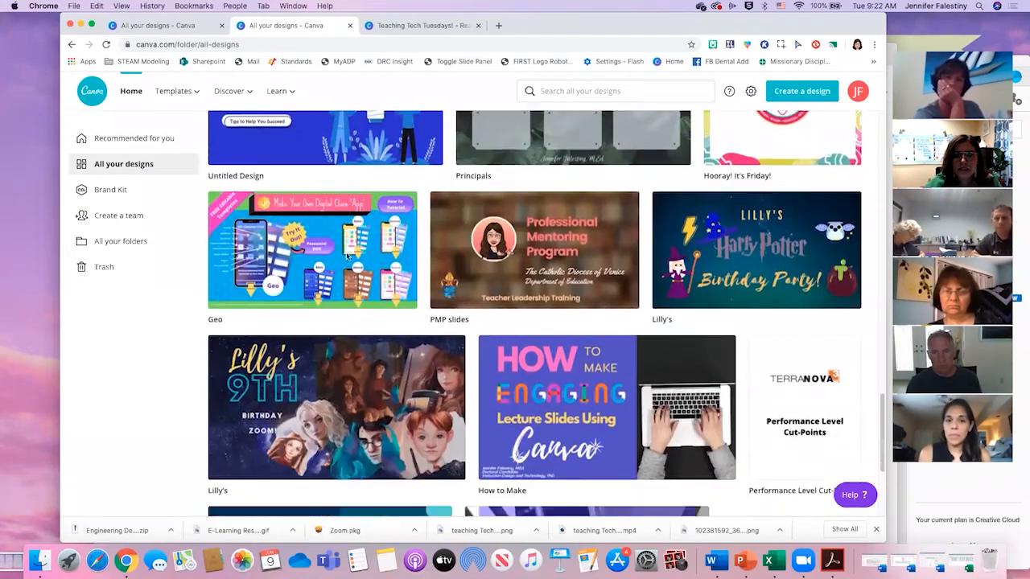
scroll(353, 261, down, 15)
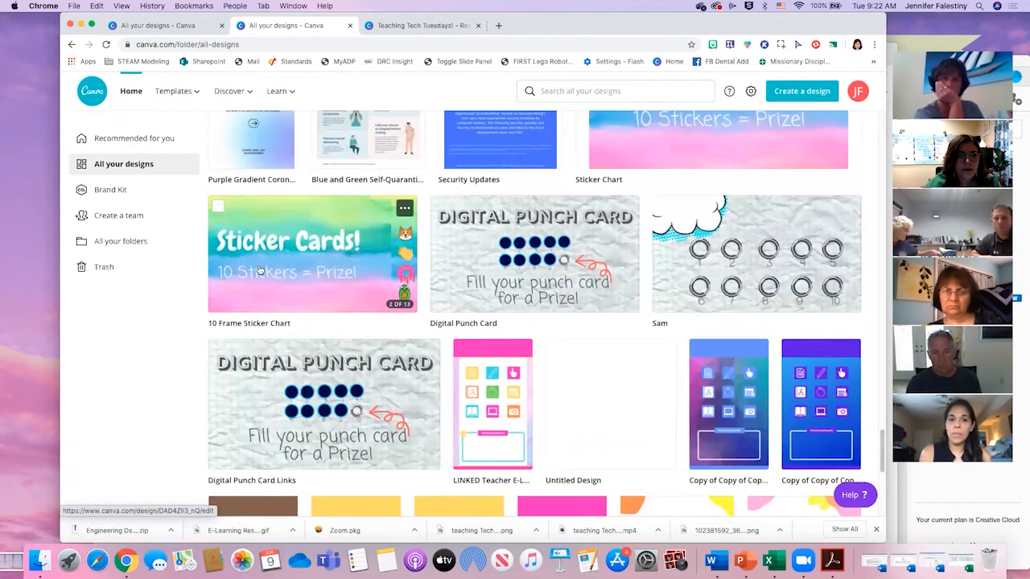
click(259, 271)
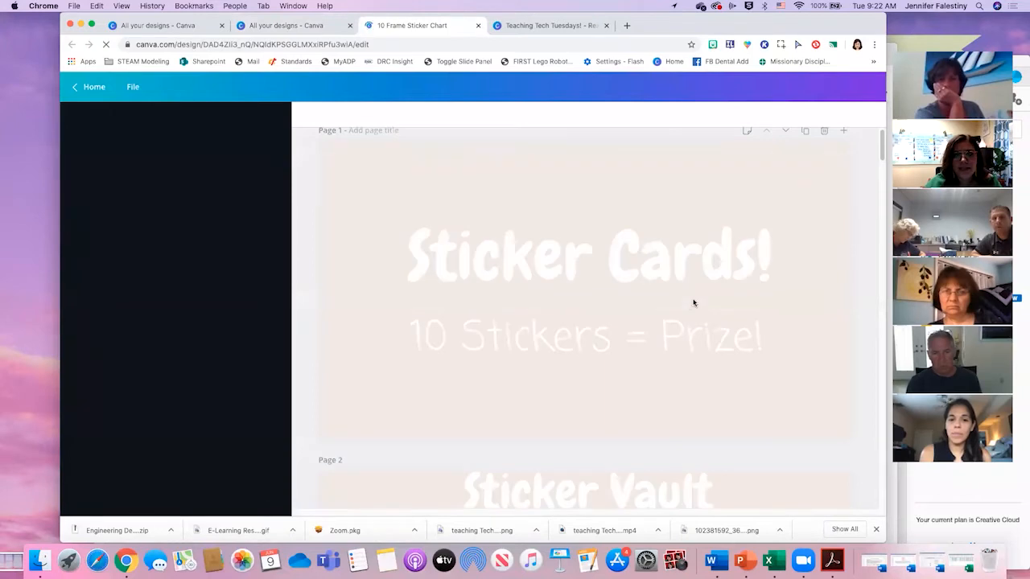
scroll(673, 343, down, 10)
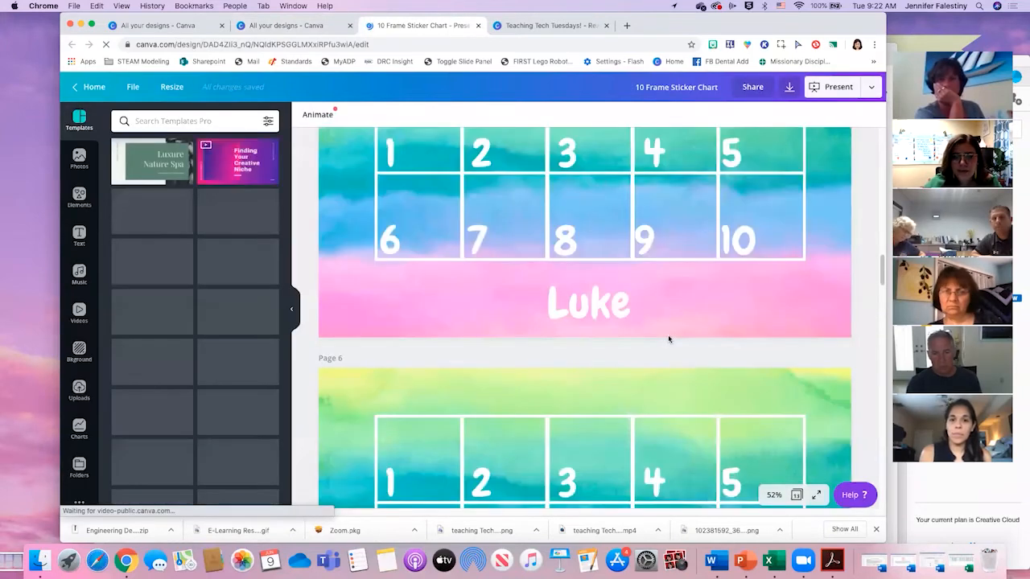
scroll(668, 340, down, 2)
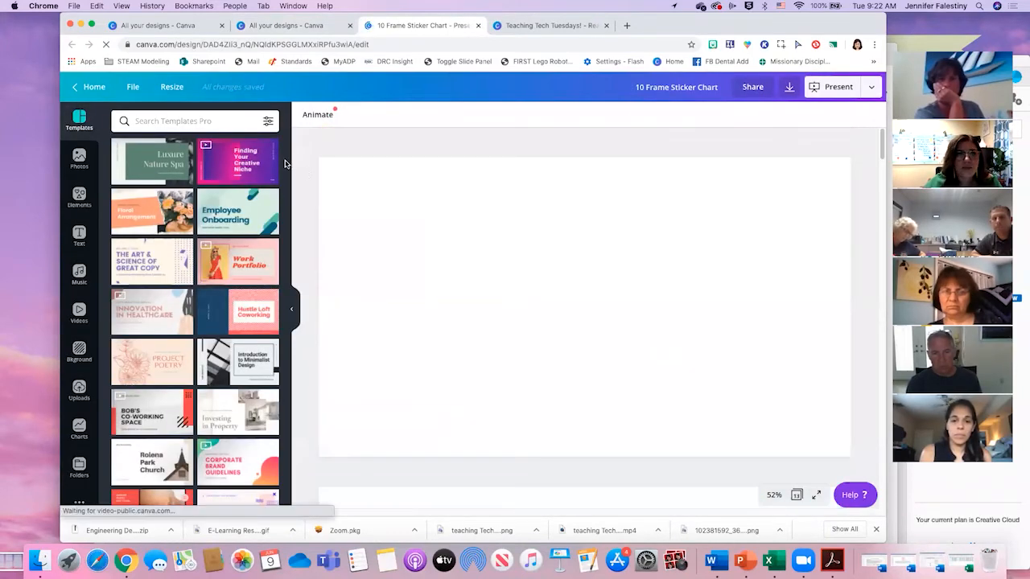
- Return to the full list of designs and open the 13-page Sticker Chart design
click(90, 86)
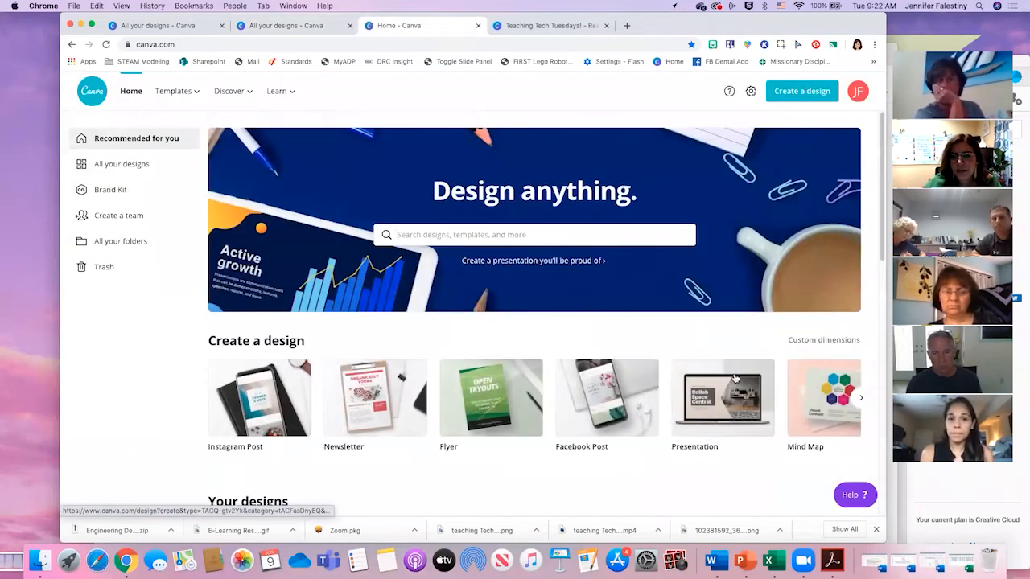
scroll(849, 362, down, 5)
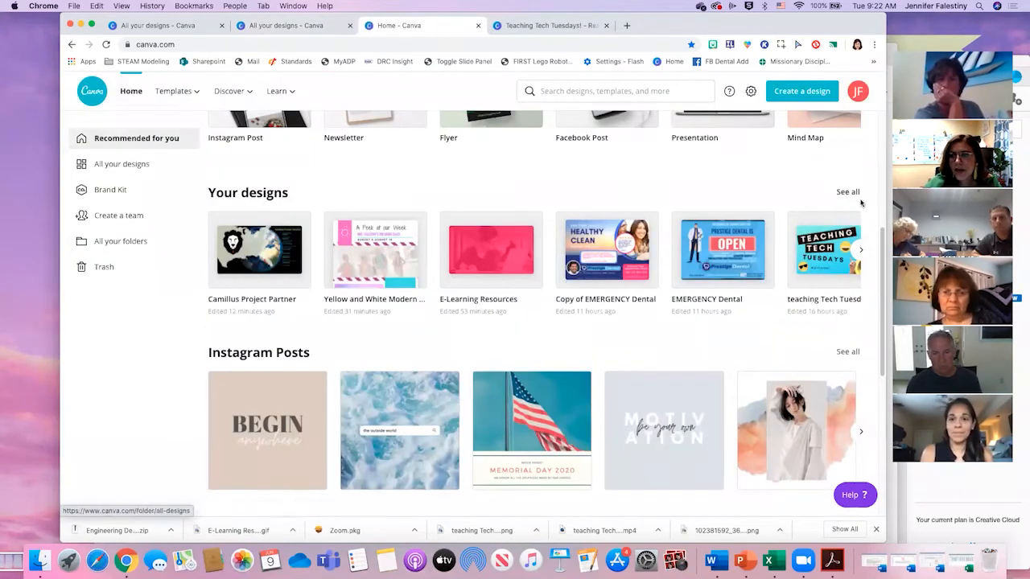
click(852, 192)
scroll(801, 351, down, 10)
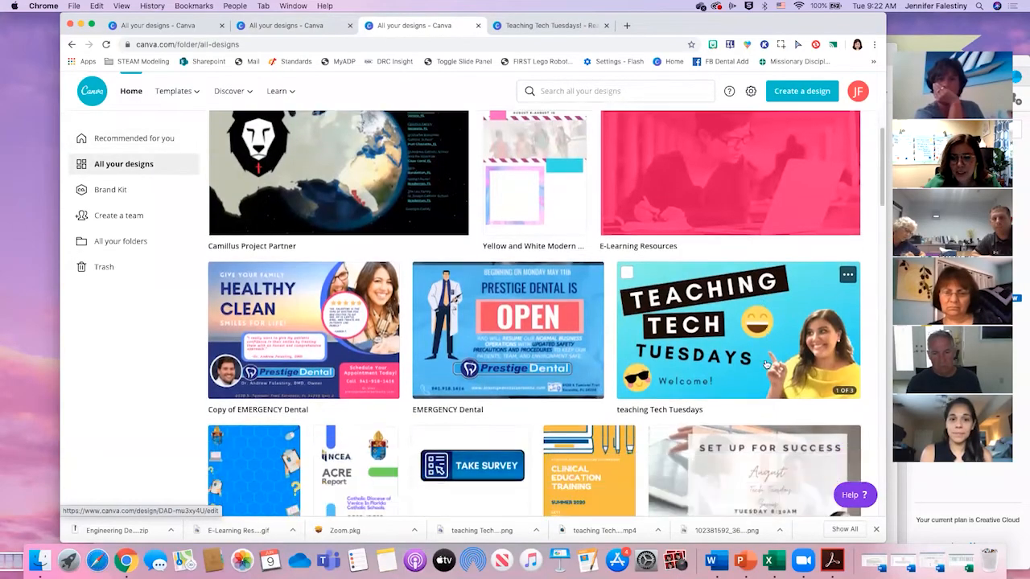
scroll(756, 364, down, 8)
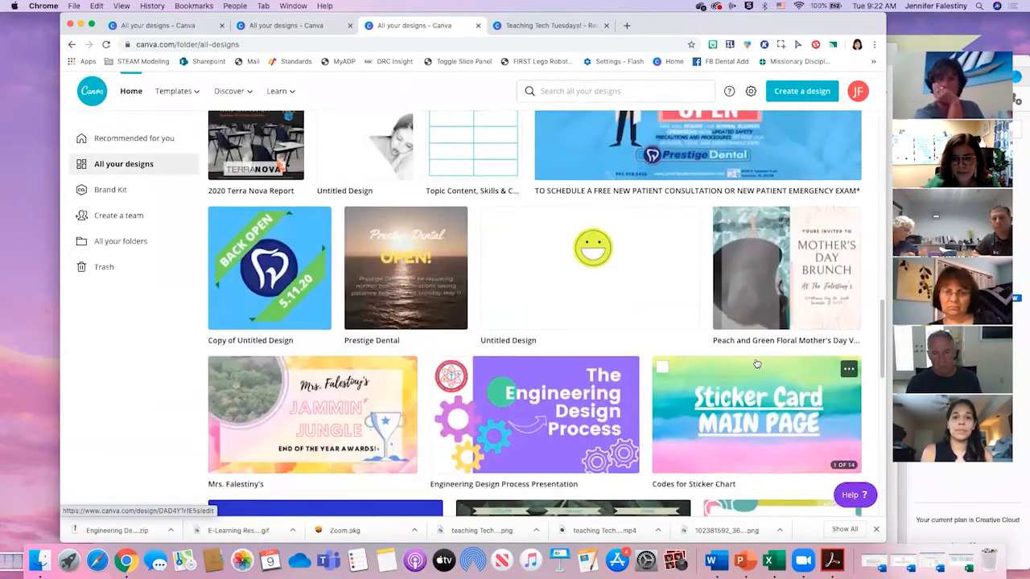
scroll(753, 362, down, 8)
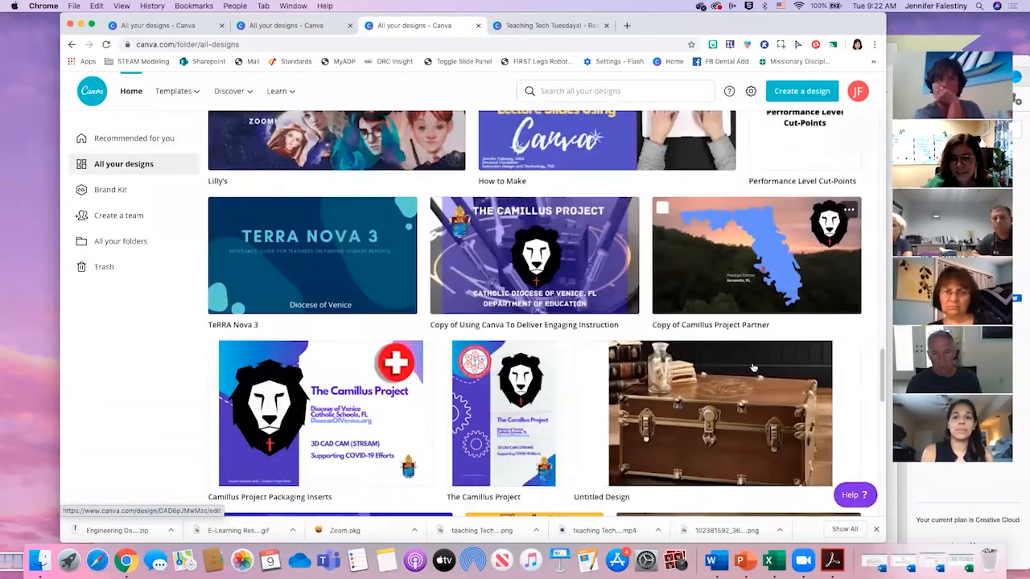
scroll(750, 378, down, 8)
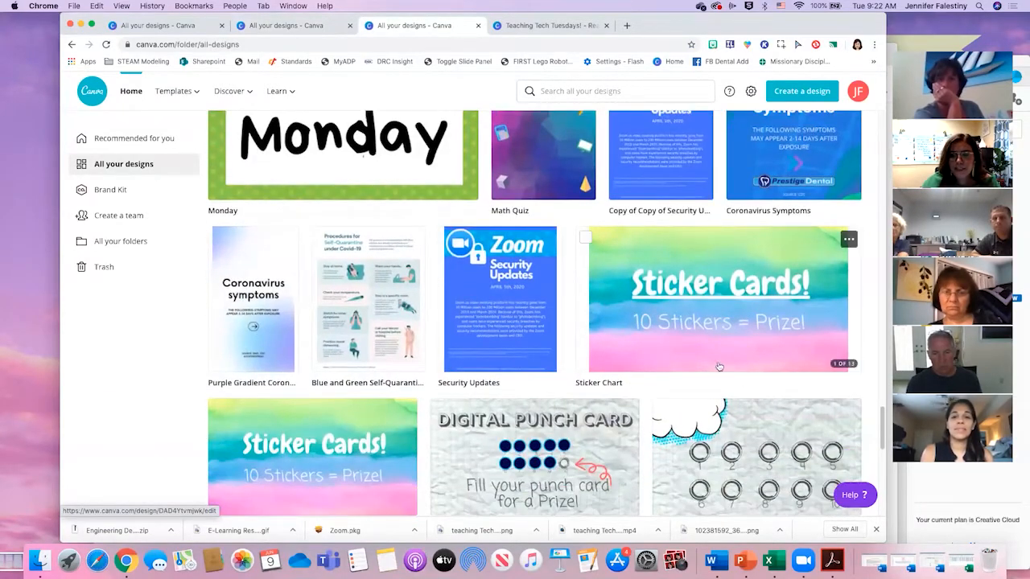
click(719, 367)
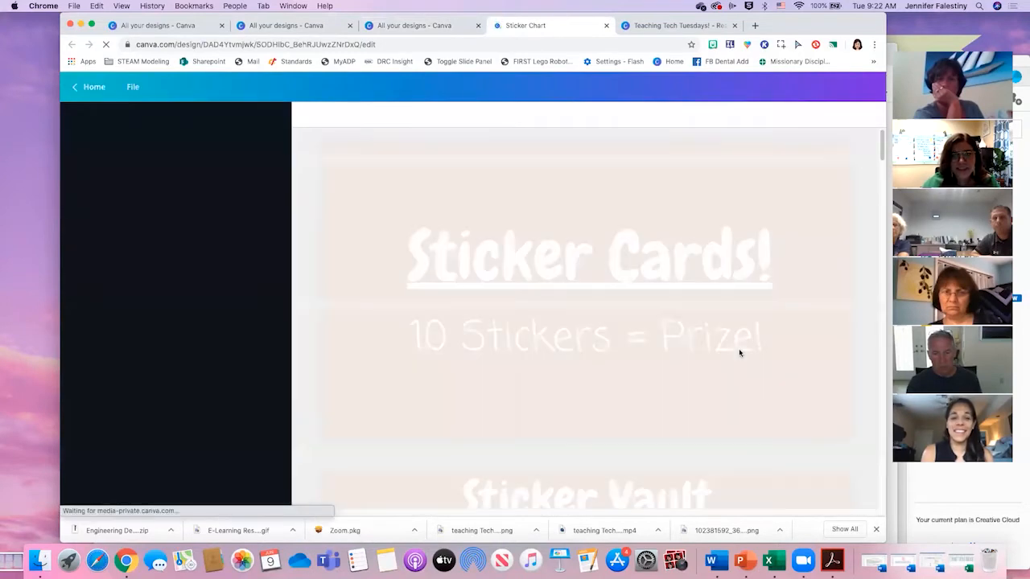
- Paste the copied Sticker Vault group onto the student card on page 8 and undo the paste
scroll(606, 386, down, 10)
scroll(599, 375, down, 15)
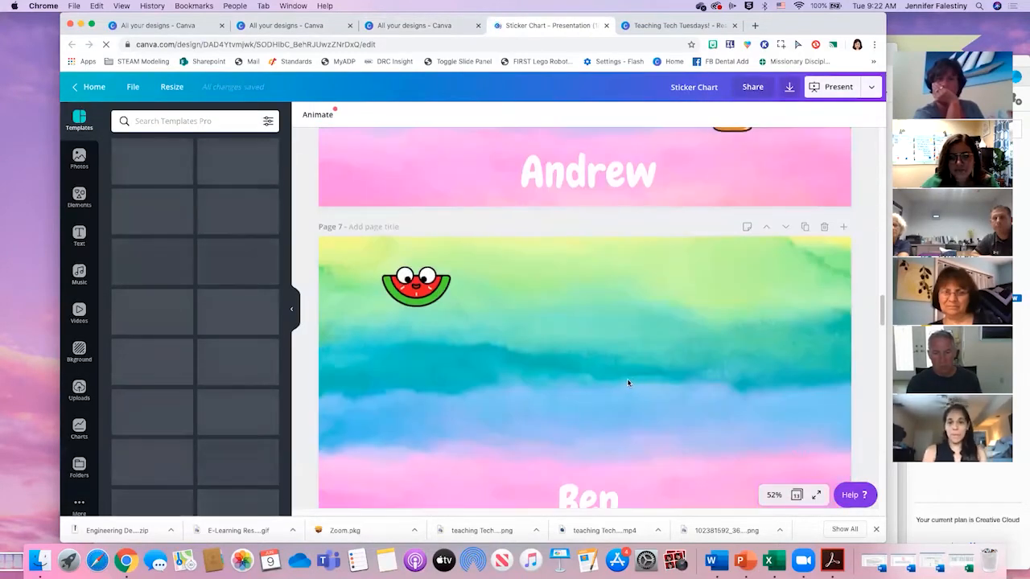
scroll(631, 378, down, 8)
scroll(629, 332, up, 5)
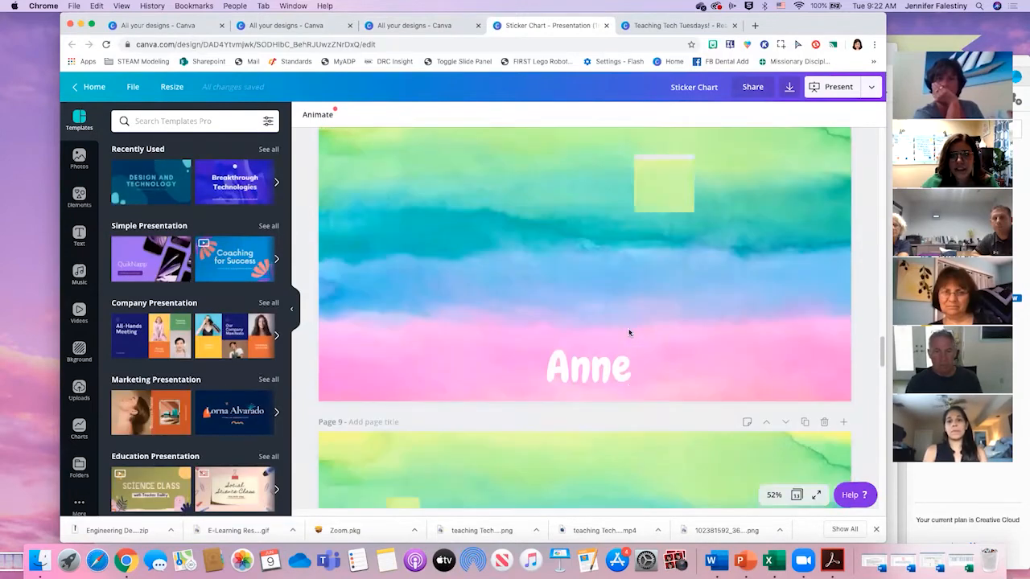
click(520, 321)
key(cmd+v)
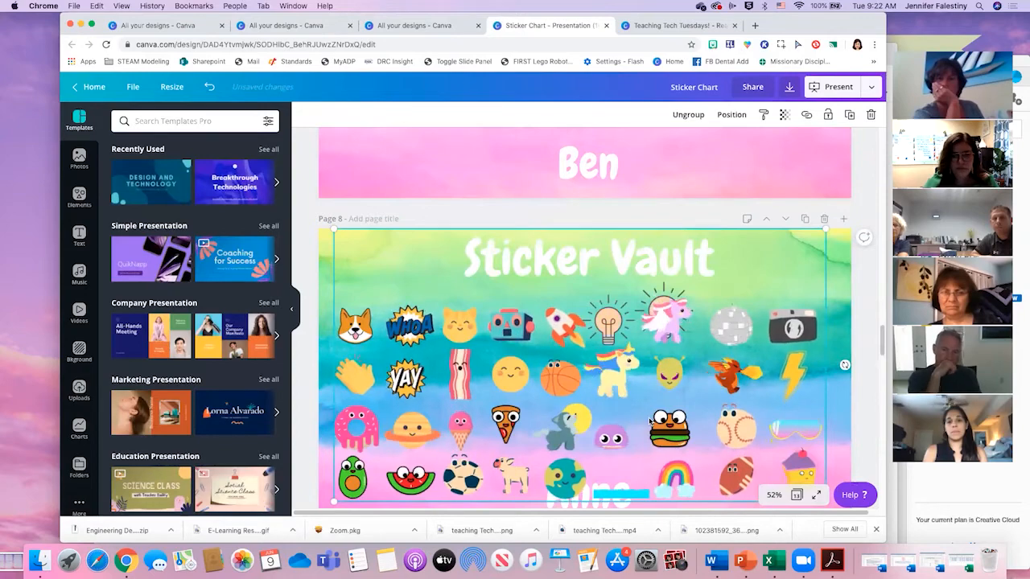
key(super+z)
- Copy only the rainbow sticker from the Sticker Vault on page 2
scroll(627, 367, up, 8)
scroll(625, 367, up, 15)
click(688, 363)
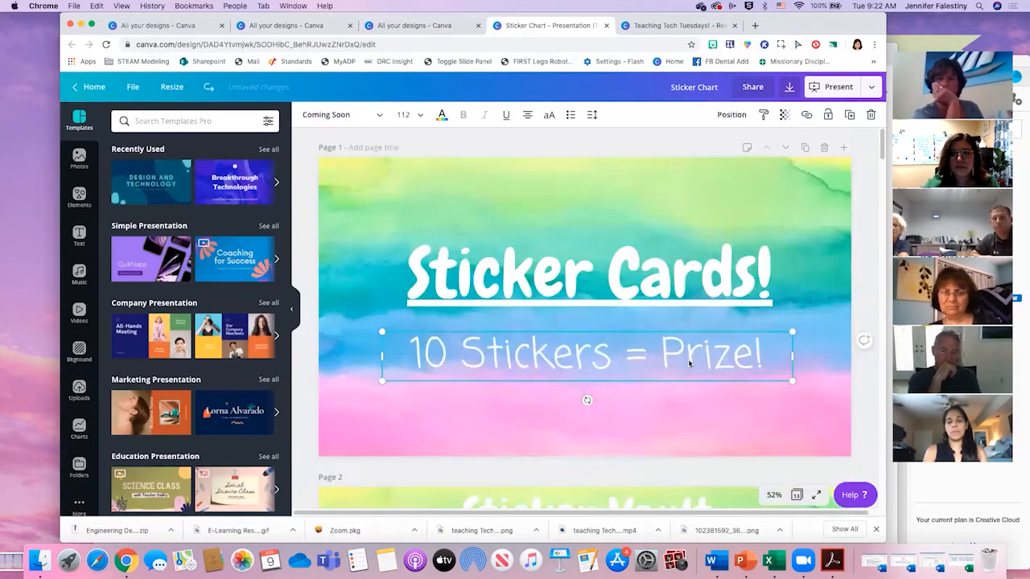
click(748, 397)
scroll(745, 399, down, 5)
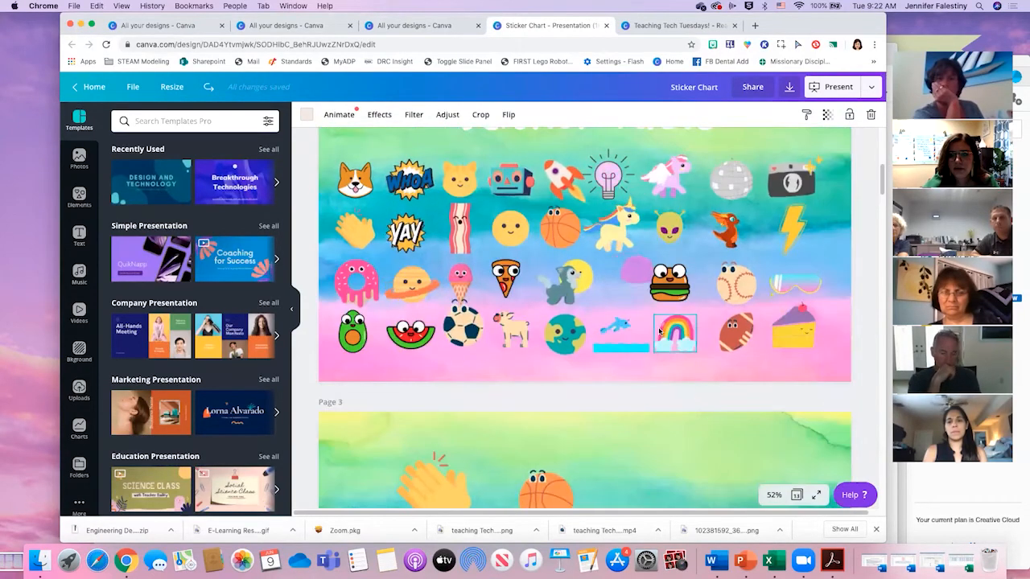
click(680, 342)
- Paste the rainbow sticker onto the student card on page 8 and place it level with the light bulb, on its left
scroll(650, 364, down, 20)
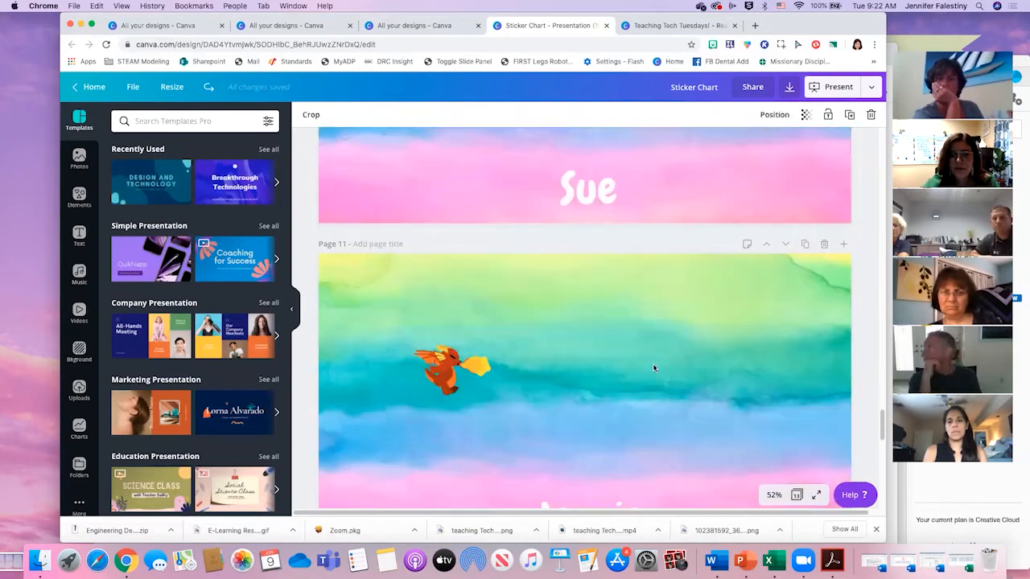
scroll(648, 358, up, 10)
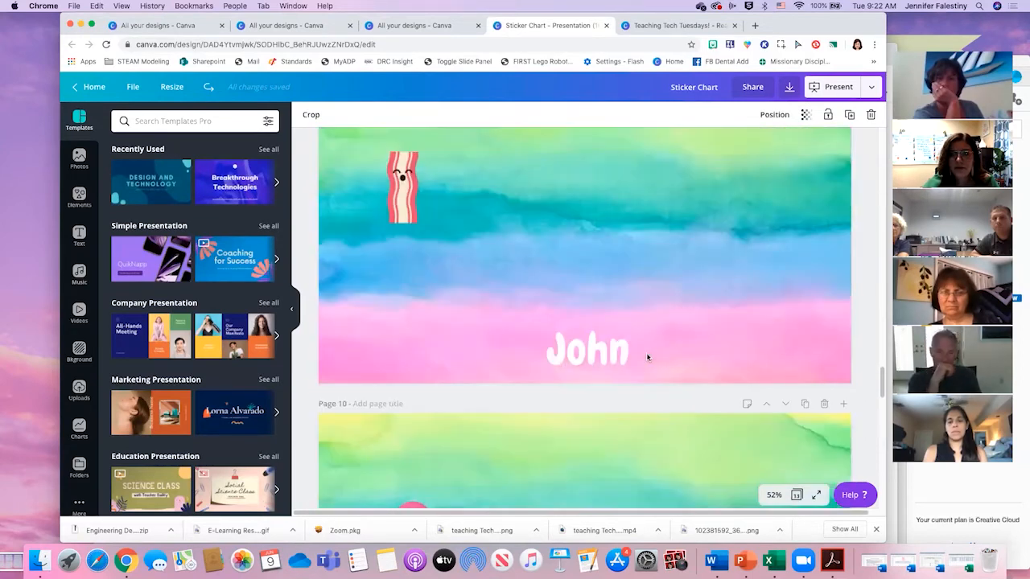
scroll(647, 357, up, 2)
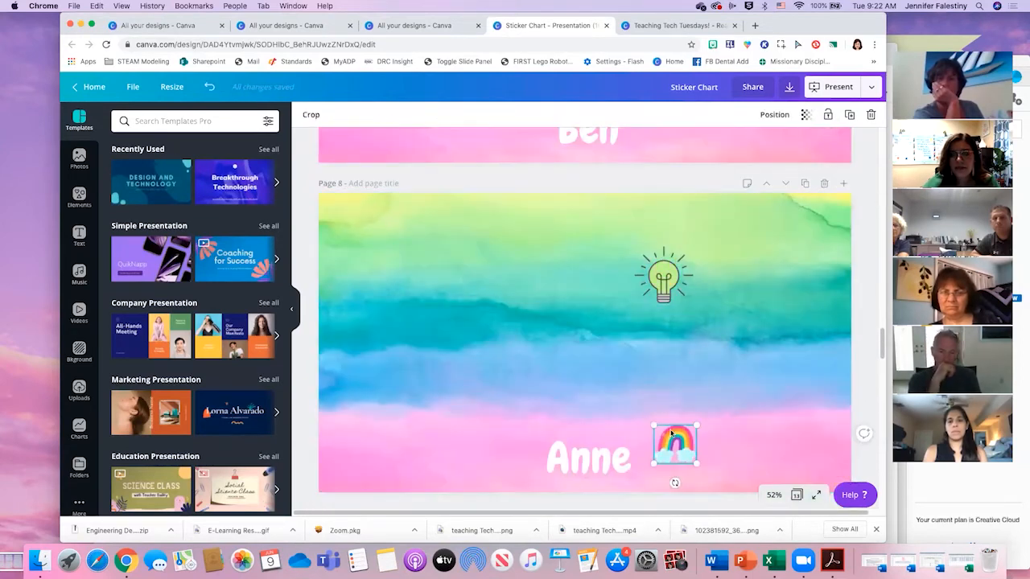
drag(671, 433, 504, 264)
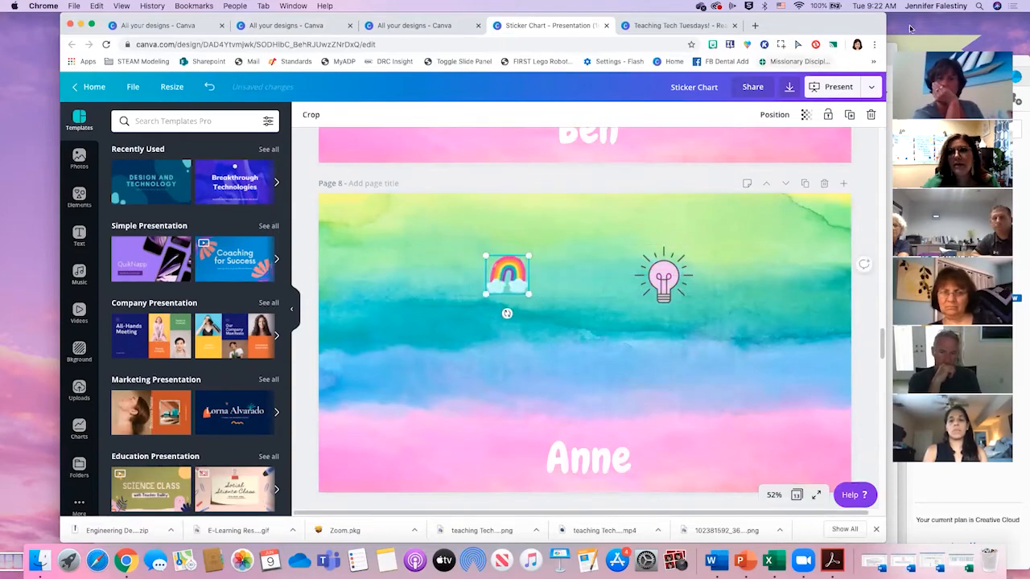
- Switch to the student's sticker card PDF and follow its trophy link to view the live Sticker Chart page
key(ctrl+Up)
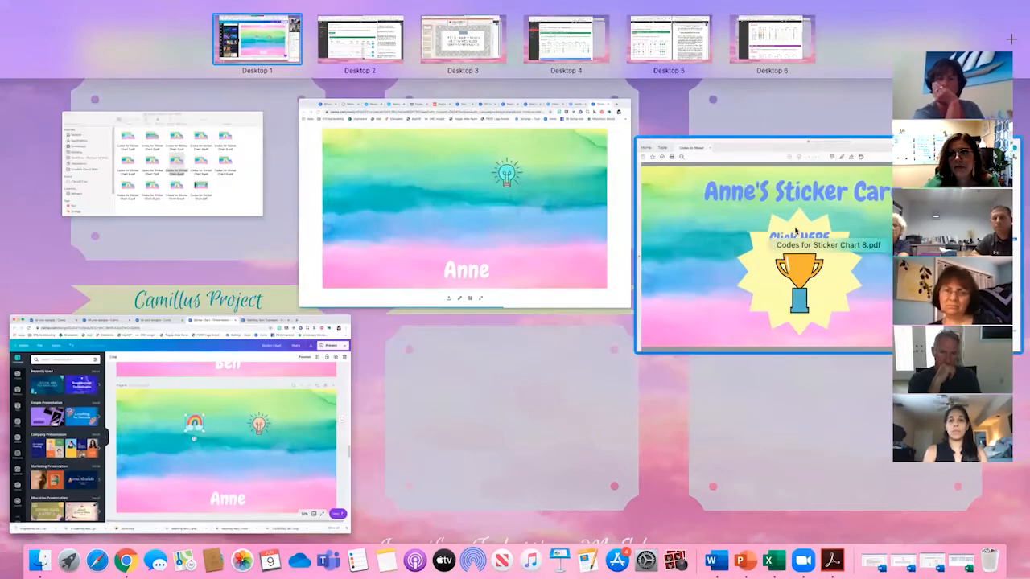
click(748, 248)
click(511, 366)
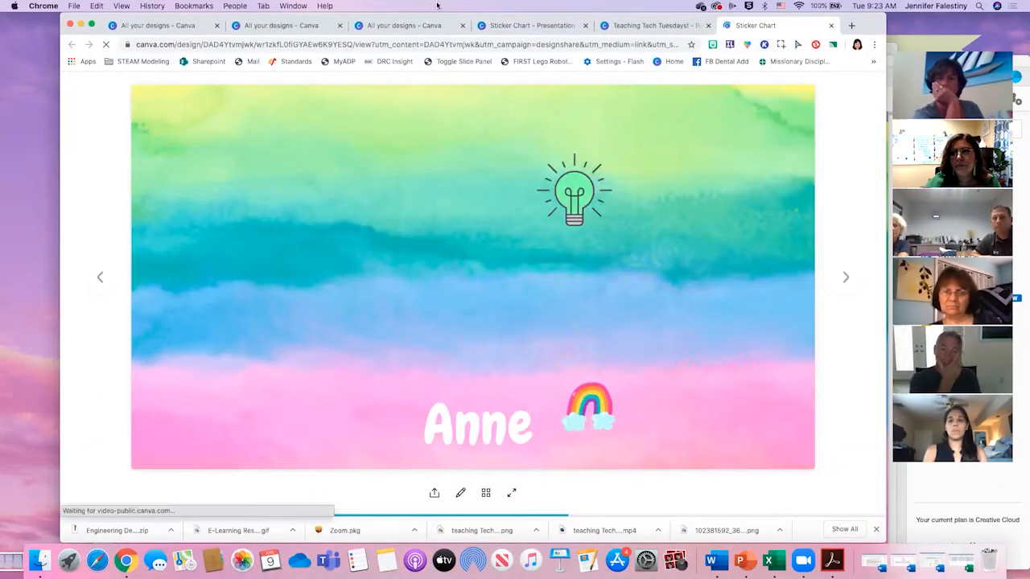
click(170, 26)
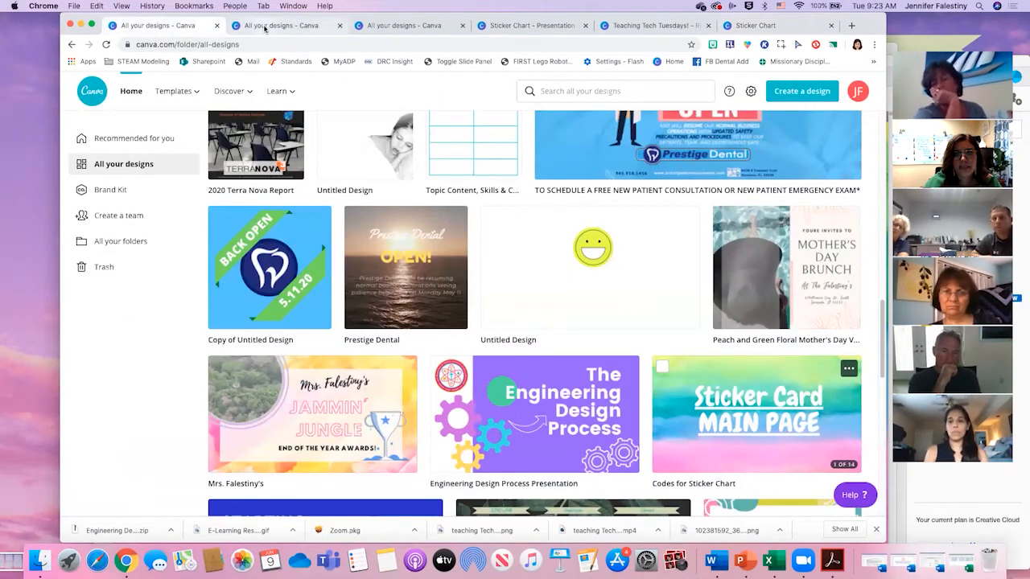
scroll(471, 309, up, 5)
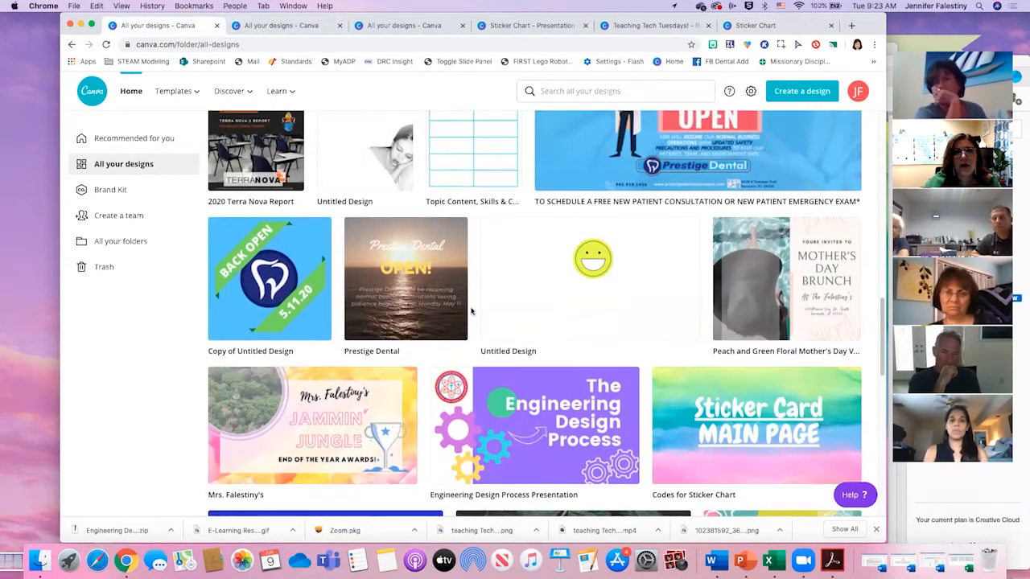
scroll(472, 310, up, 1)
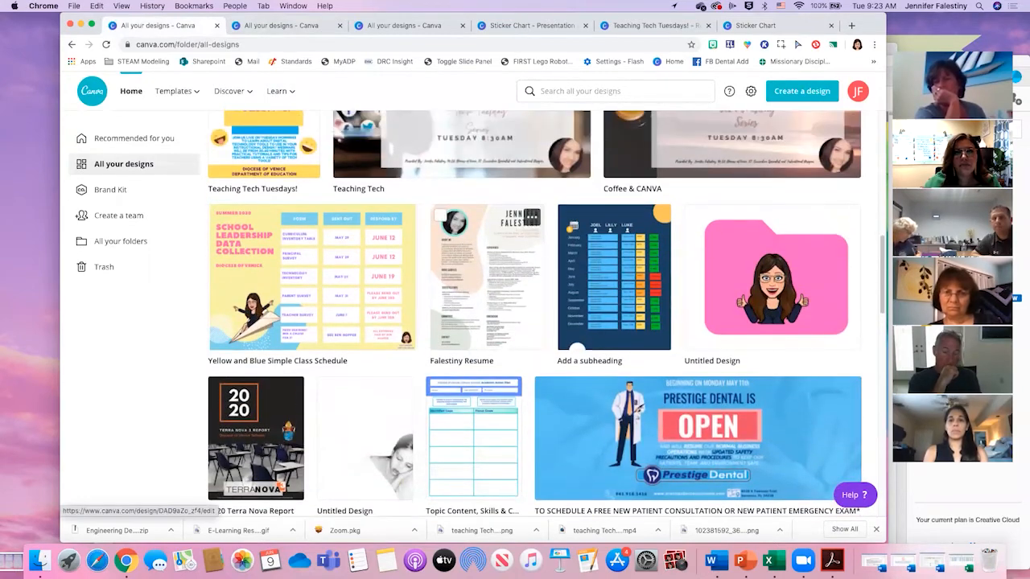
click(661, 25)
click(527, 27)
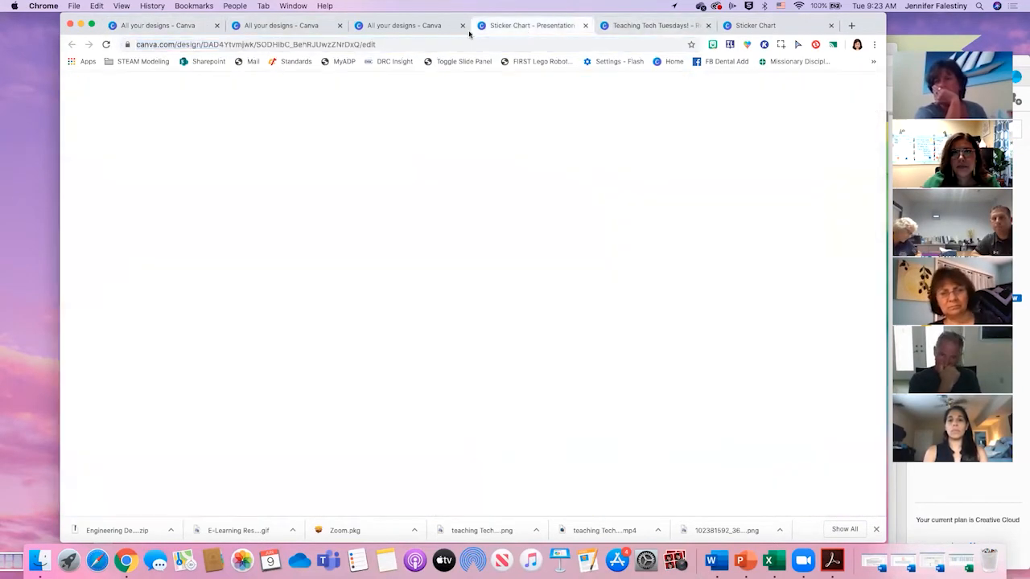
click(386, 26)
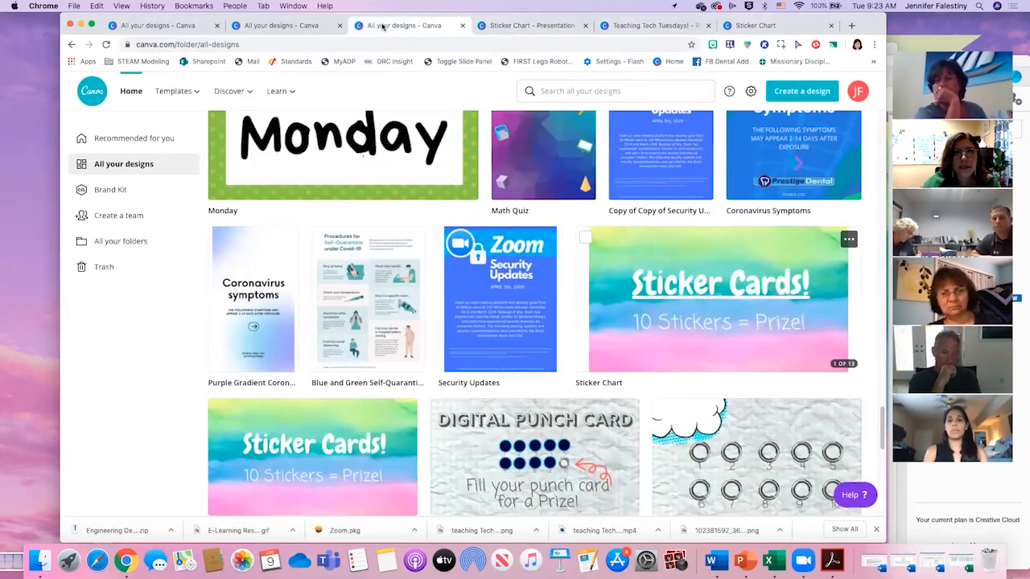
- Bring the other Chrome window with the shared Sticker Chart to the front and show its Nearpod presentation
key(ctrl+Up)
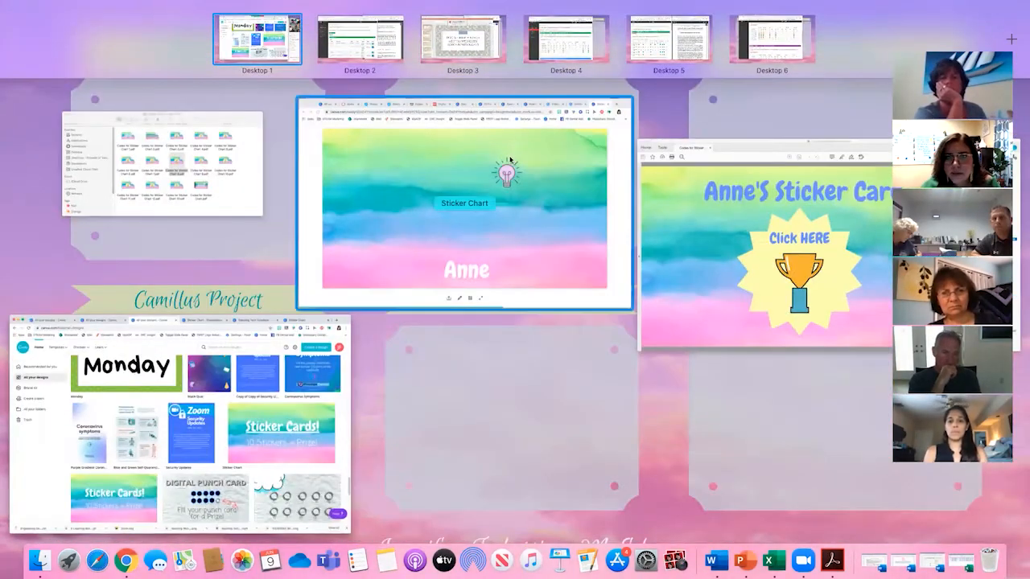
click(506, 172)
click(319, 56)
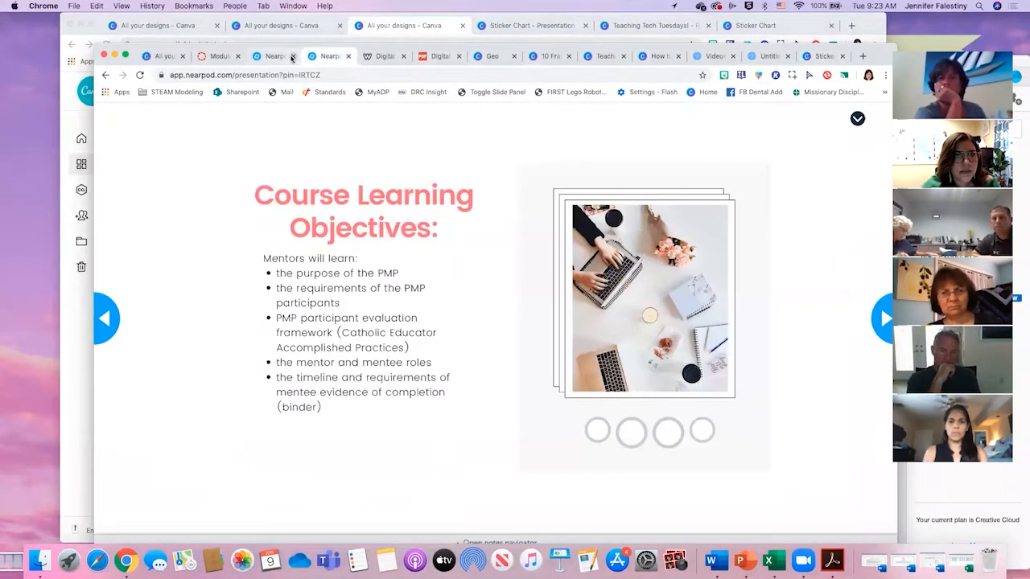
- Close the Nearpod, digital classroom management, Geo and 10 Frame pages until the Teaching Tech Tuesdays flyer is showing
click(293, 56)
click(292, 56)
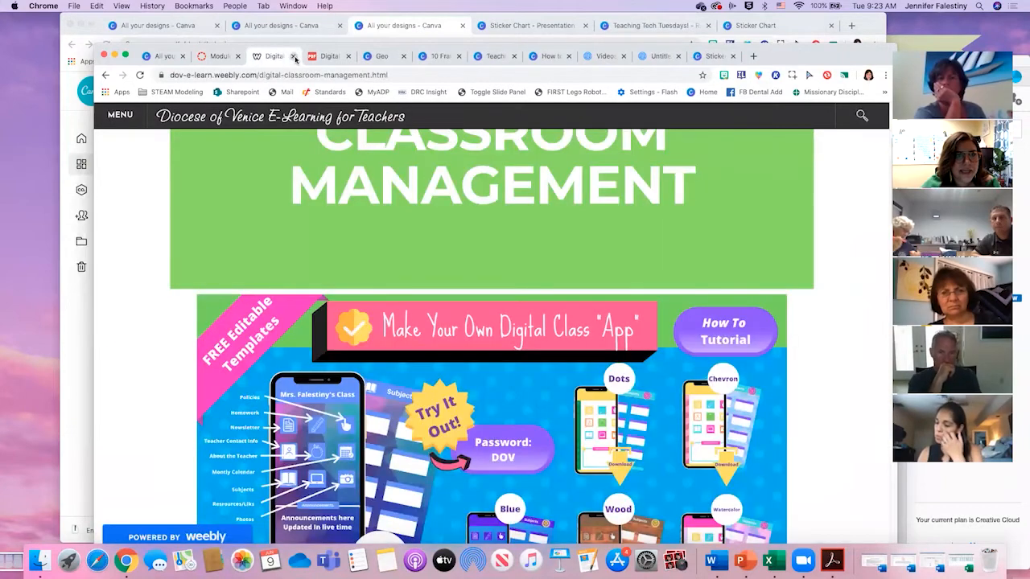
click(293, 56)
click(292, 56)
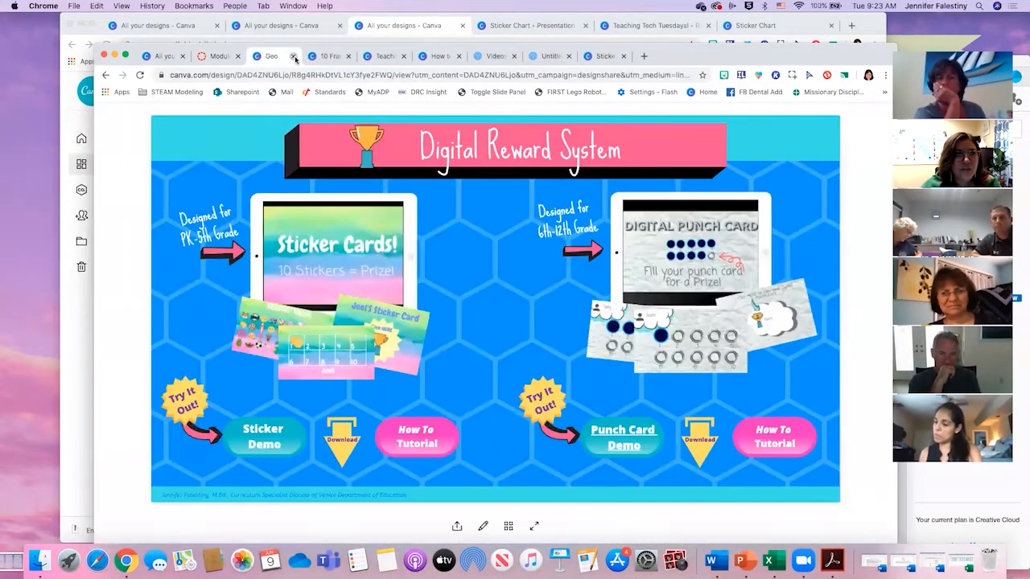
click(293, 56)
click(293, 56)
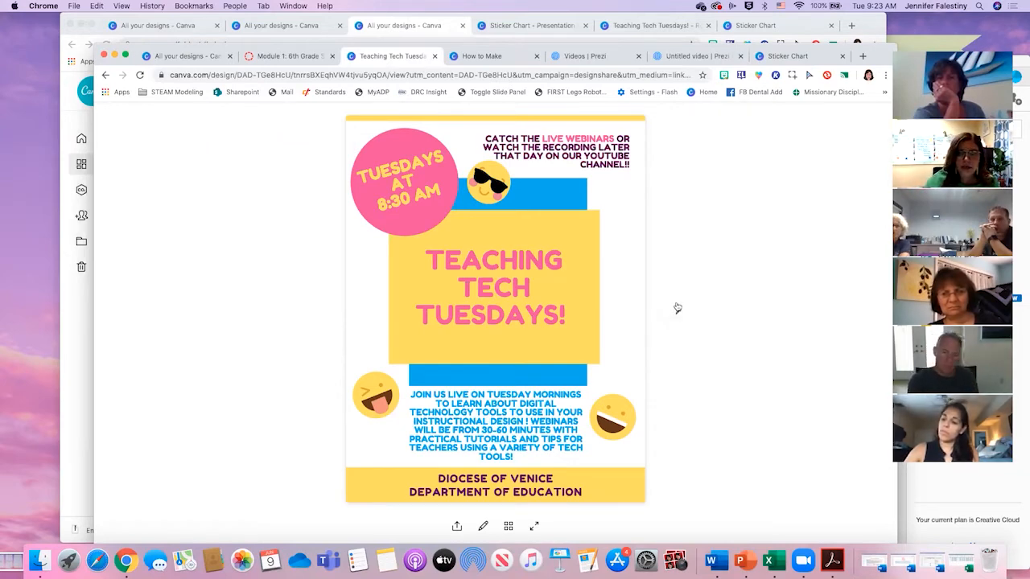
- Open the June Coffee and Canva series link on the flyer's second page and view the series' webinar schedule
click(677, 307)
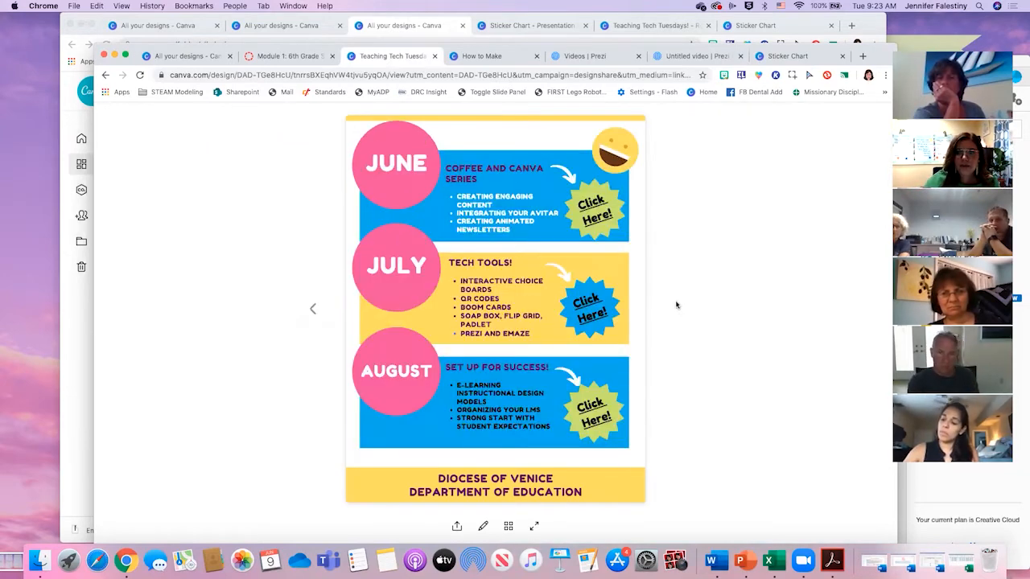
click(595, 203)
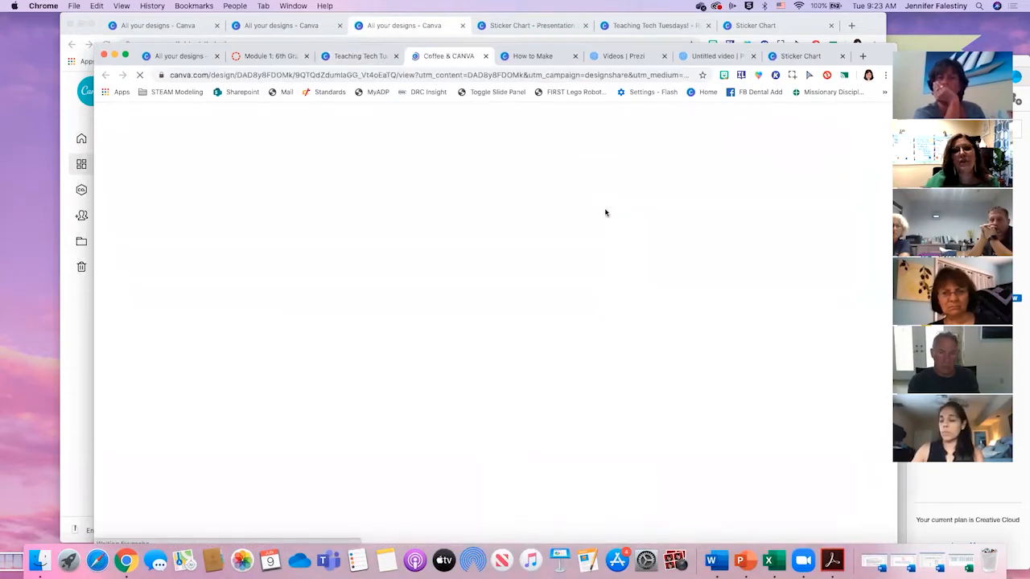
click(858, 311)
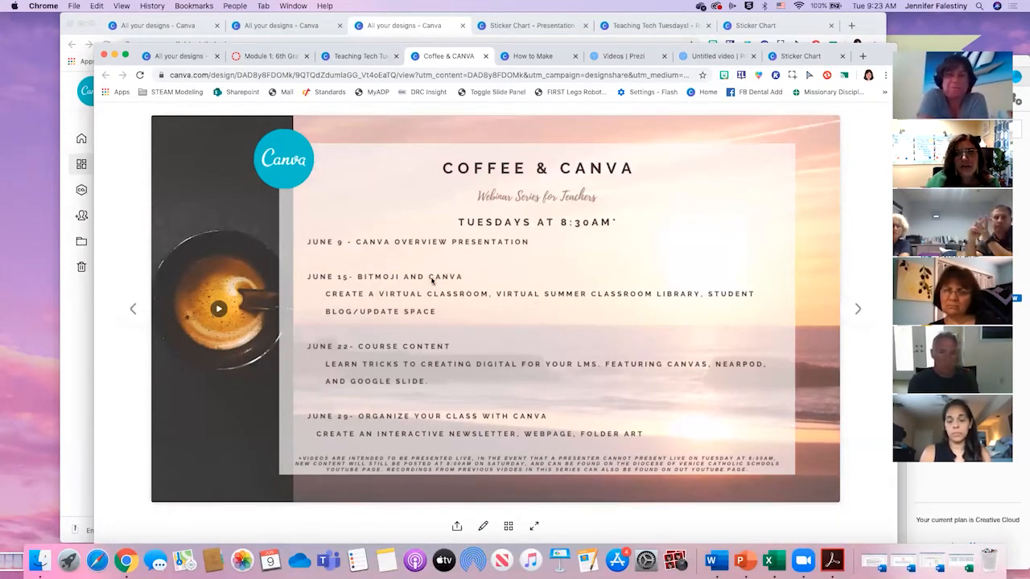
- Return the Coffee & Canva presentation to its cover page and go back to the Teaching Tech Tuesdays flyer
click(131, 310)
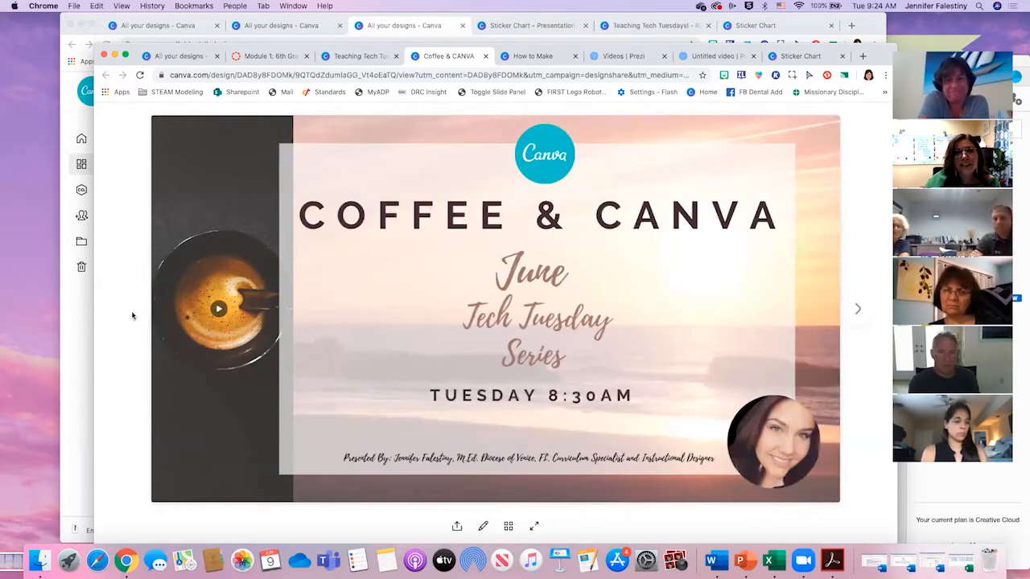
drag(356, 46, 354, 38)
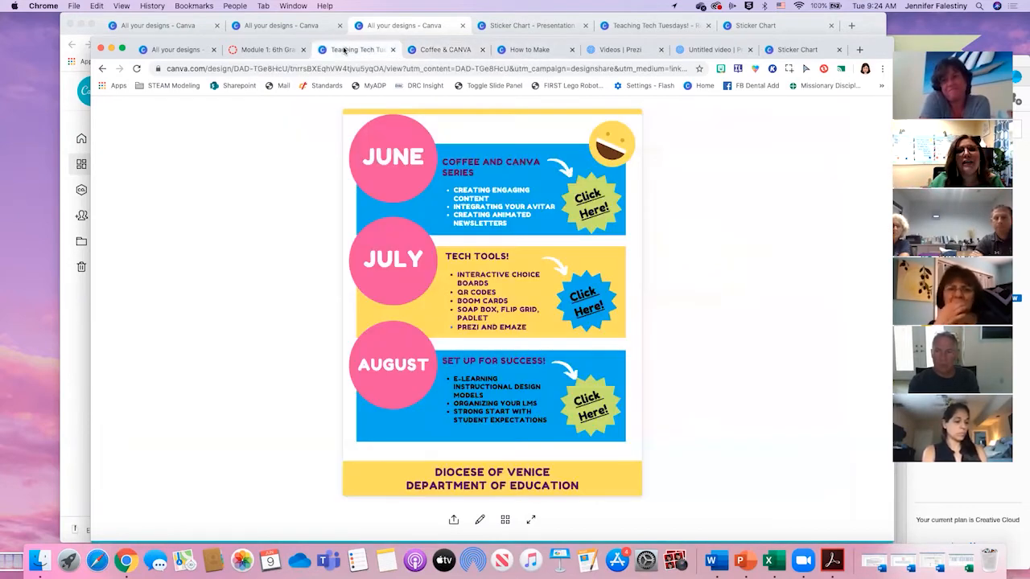
click(342, 49)
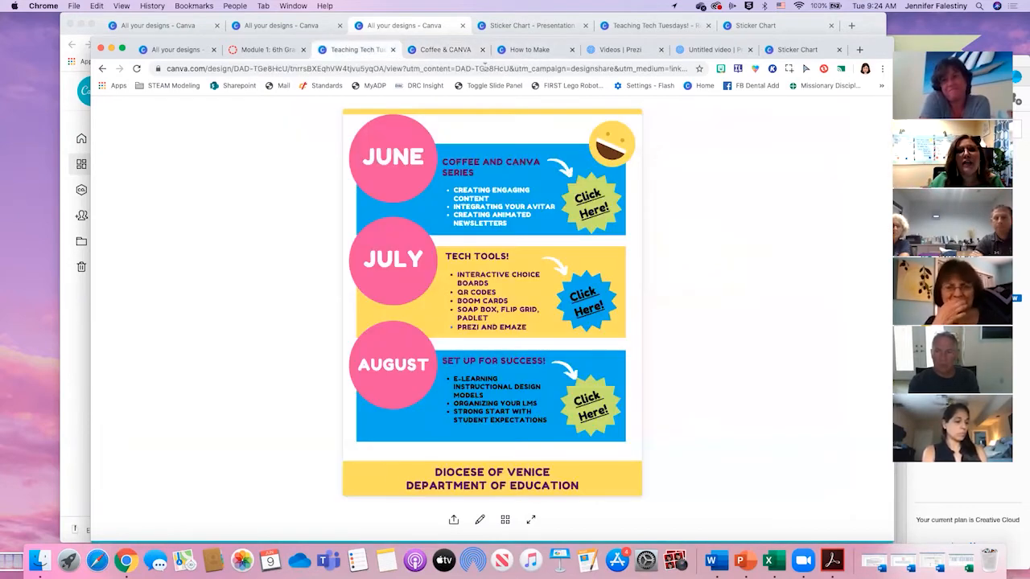
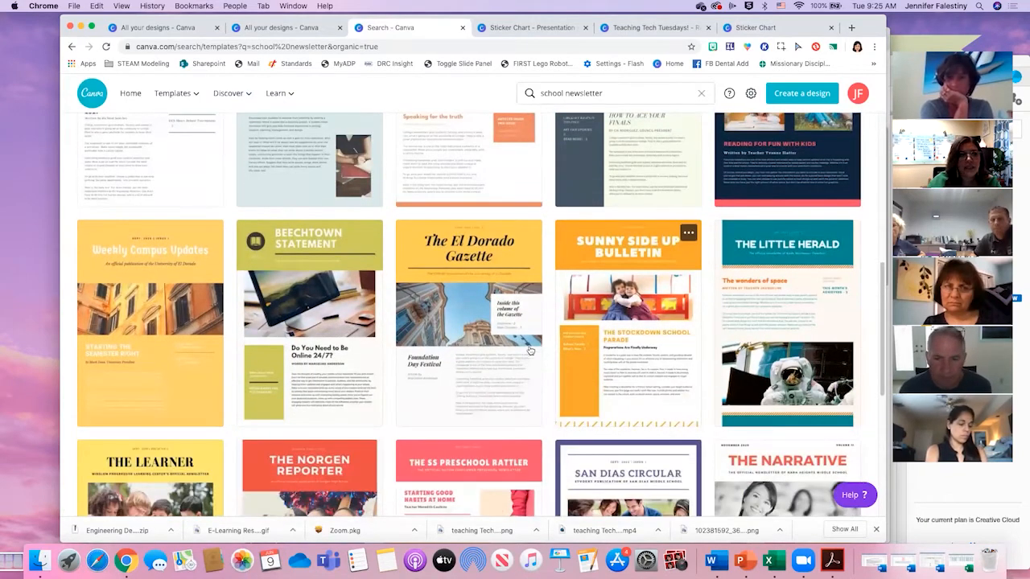
- Open the Sunny Side Up Bulletin school newsletter template and show its second page
click(632, 240)
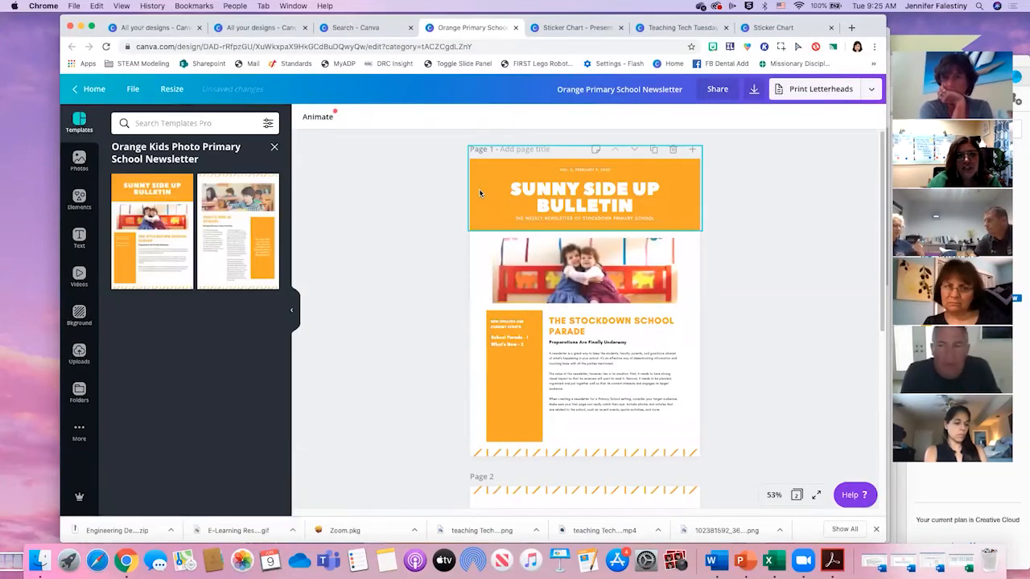
click(478, 188)
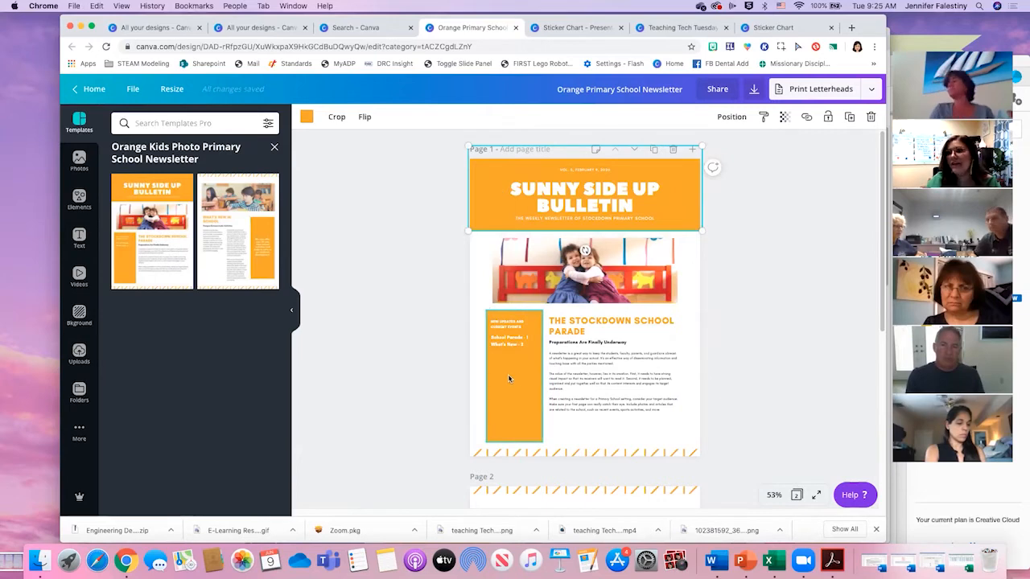
scroll(579, 362, down, 5)
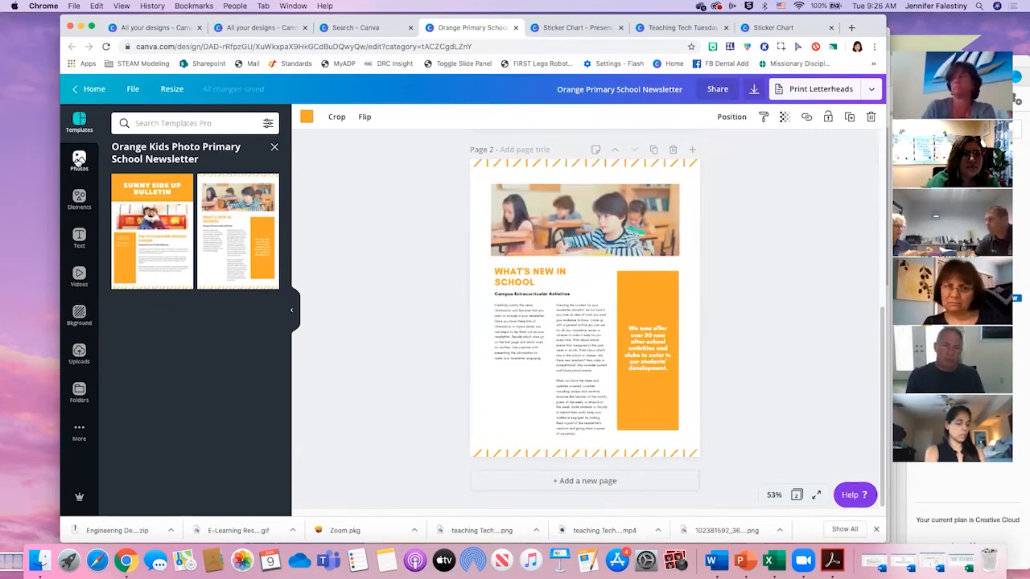
- Examine the extra apps and integrations, the design folders, and the uploaded images and videos available for the newsletter
click(79, 431)
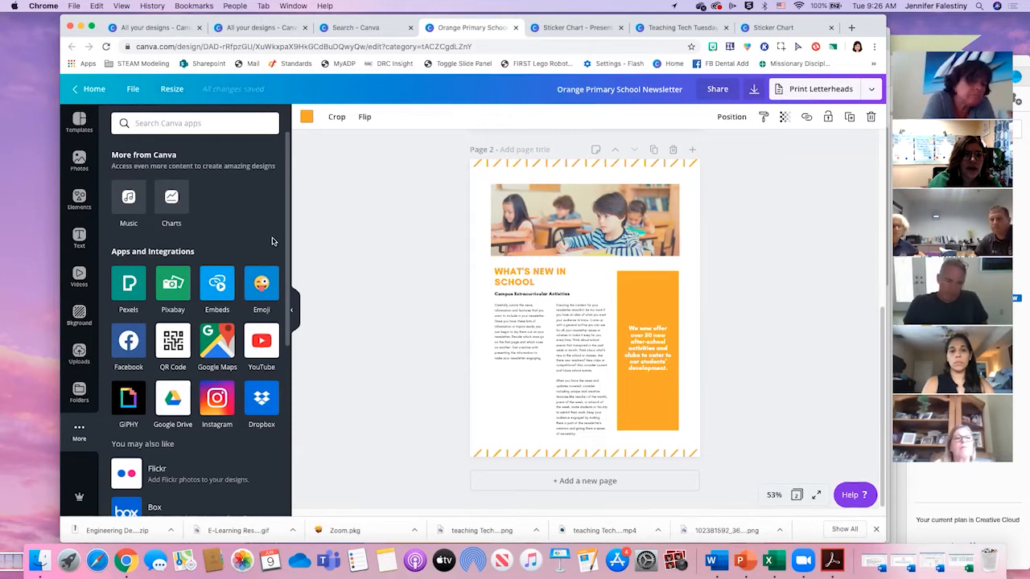
click(79, 392)
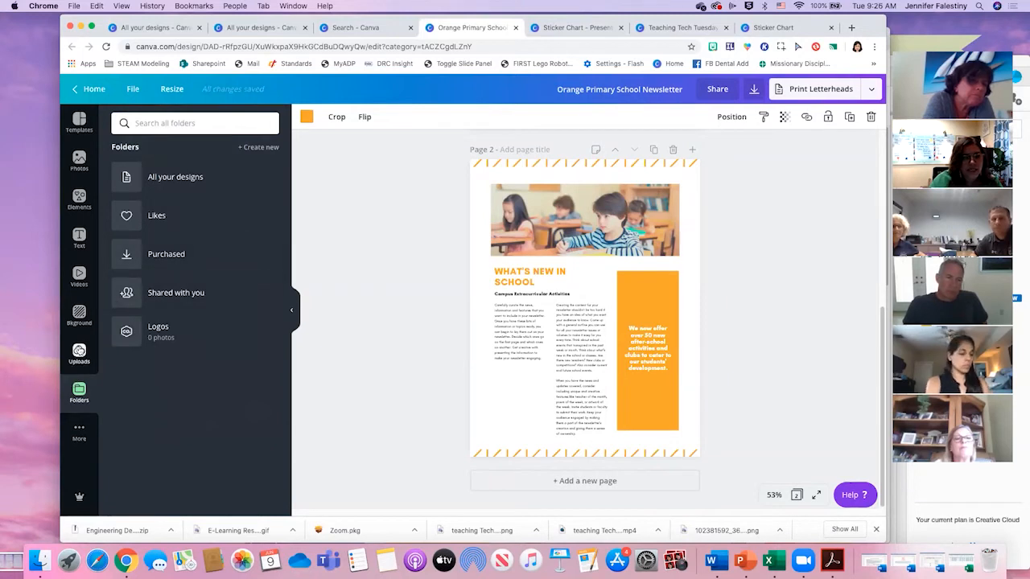
click(79, 353)
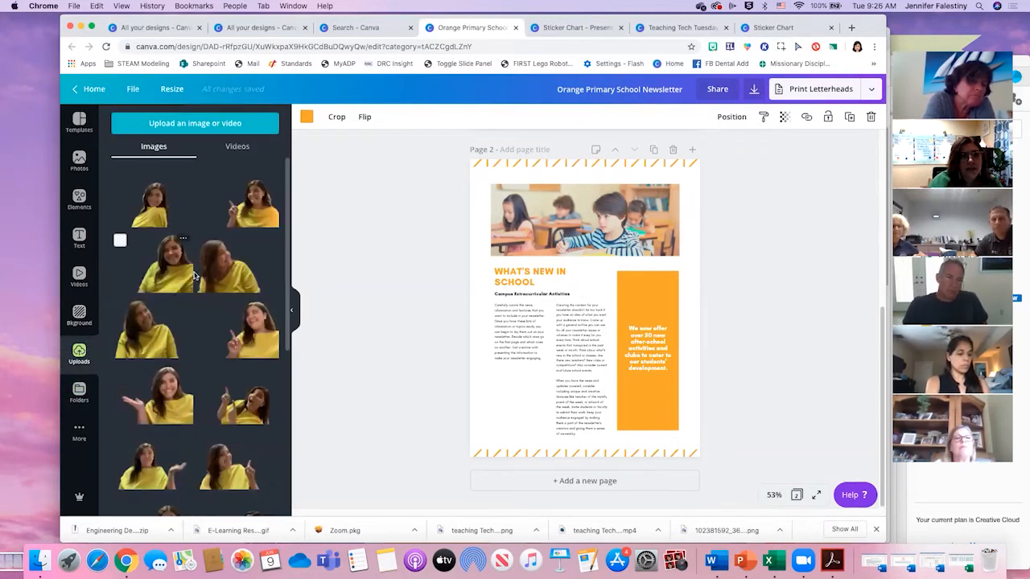
scroll(205, 378, down, 2)
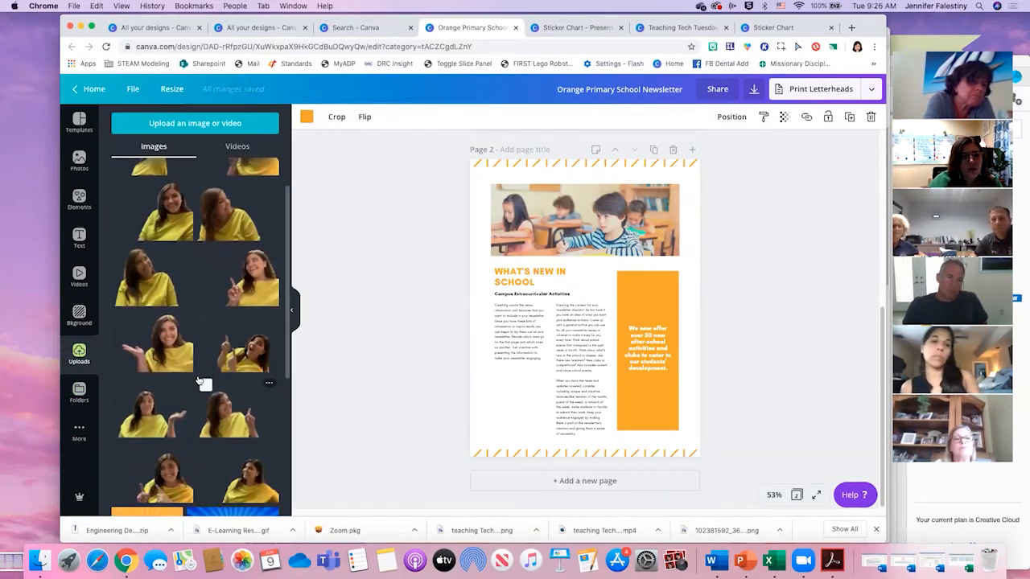
scroll(149, 382, down, 5)
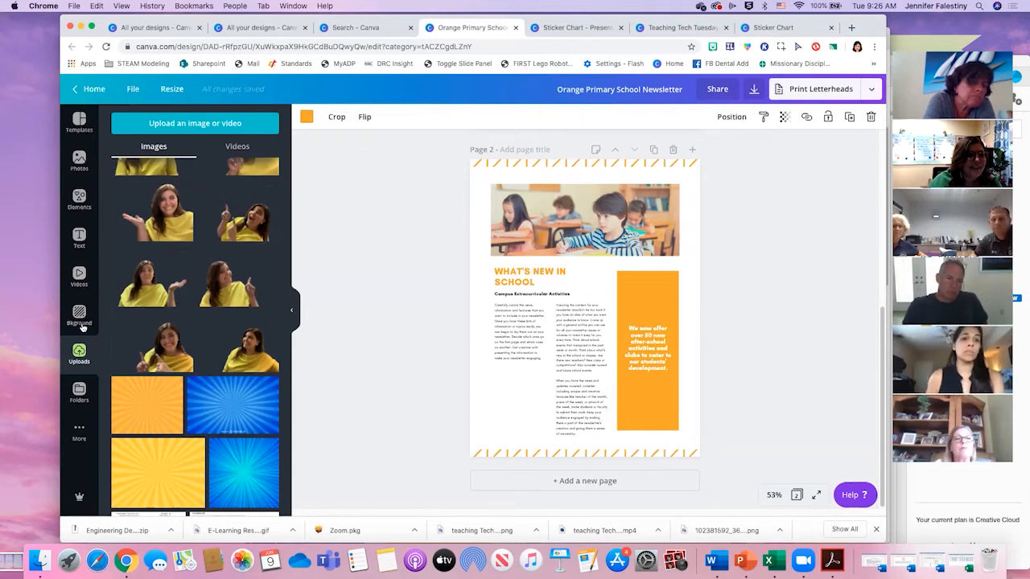
scroll(159, 366, down, 15)
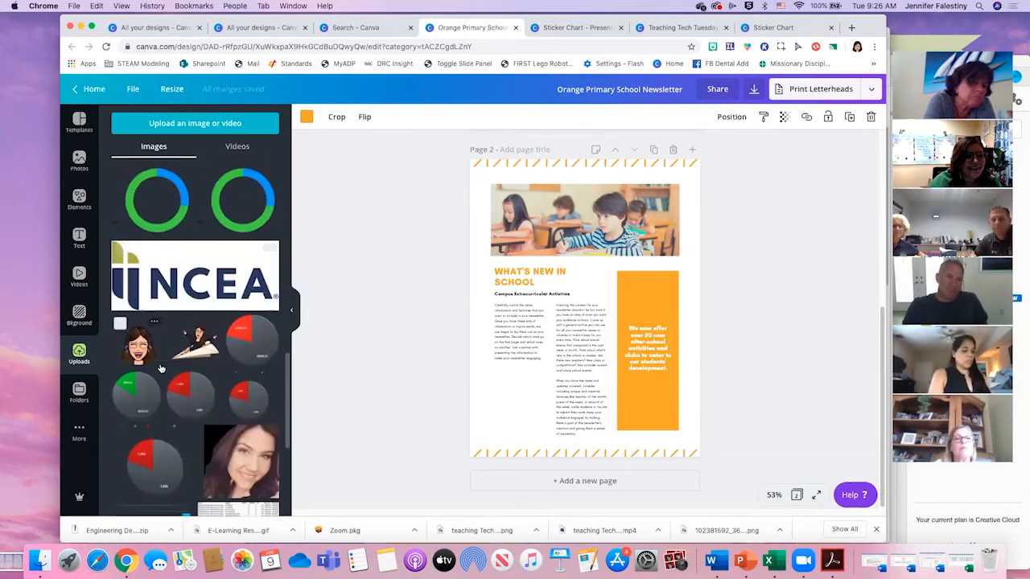
scroll(159, 367, down, 10)
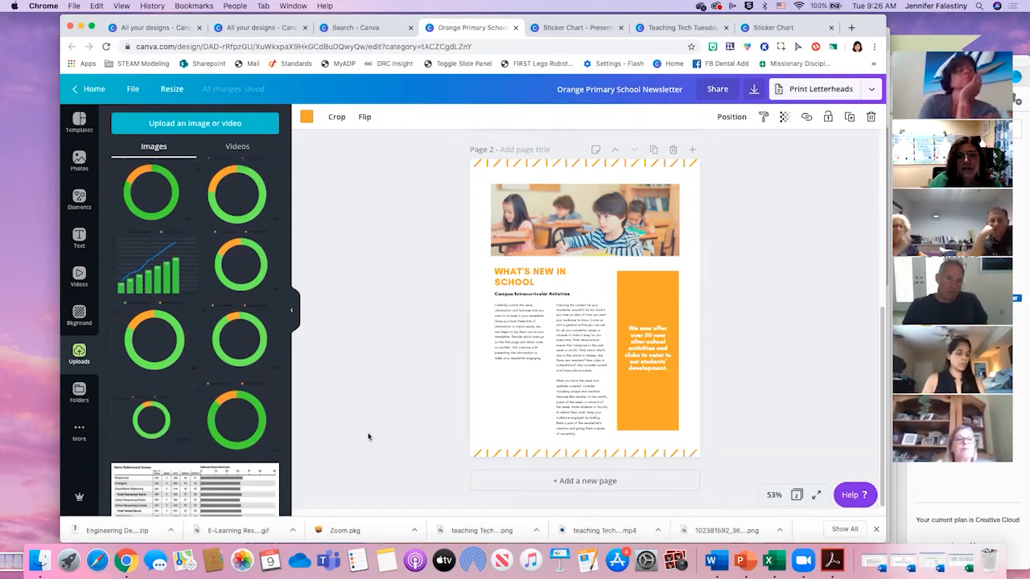
scroll(256, 410, down, 1)
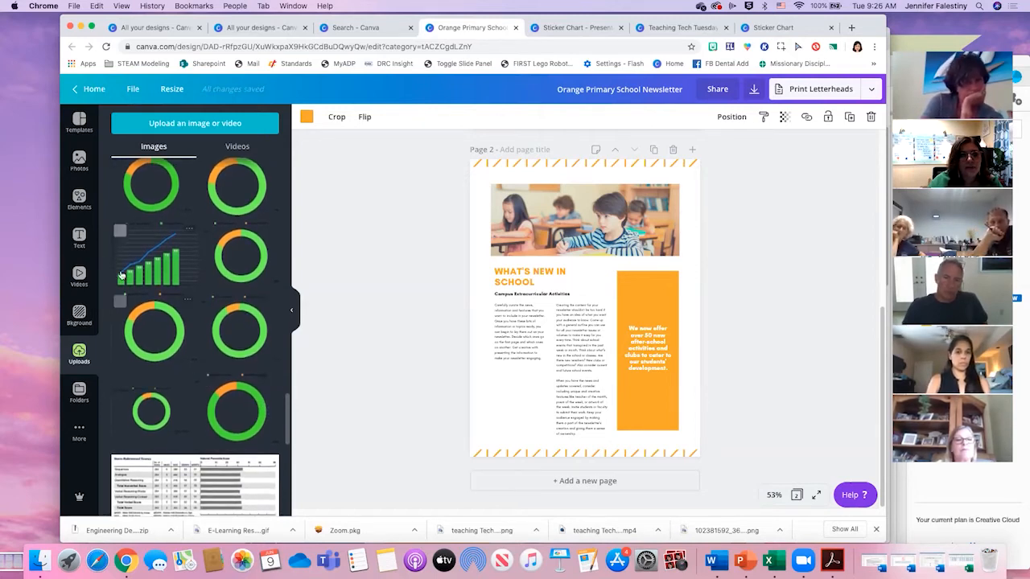
scroll(205, 386, down, 10)
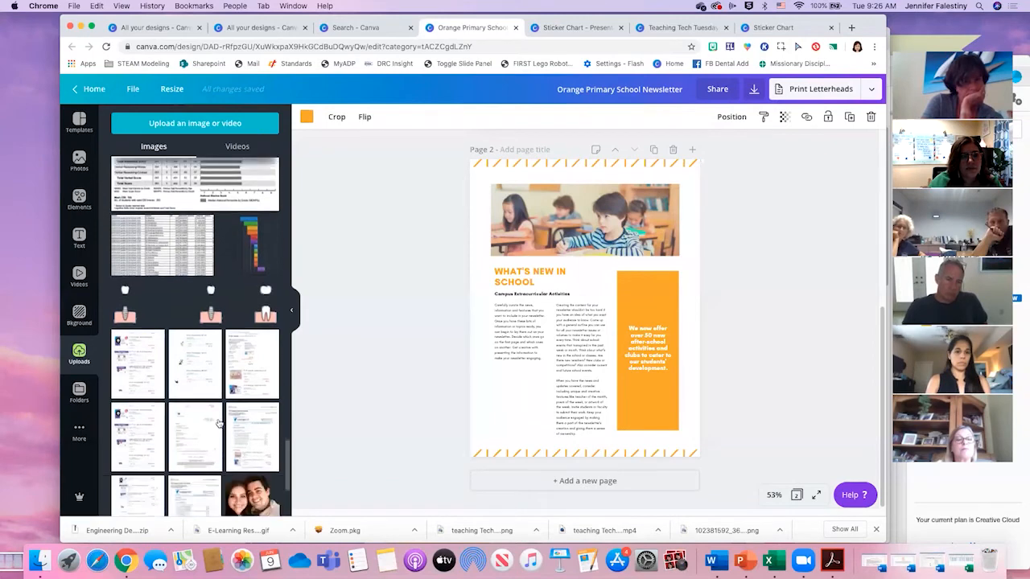
scroll(210, 422, down, 10)
scroll(193, 422, down, 10)
scroll(165, 460, down, 5)
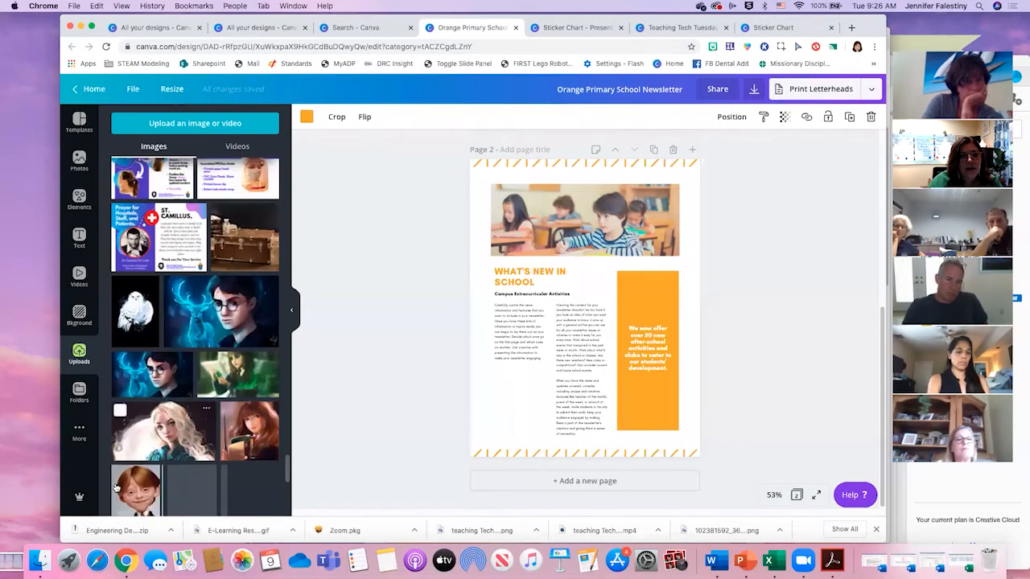
scroll(232, 412, down, 5)
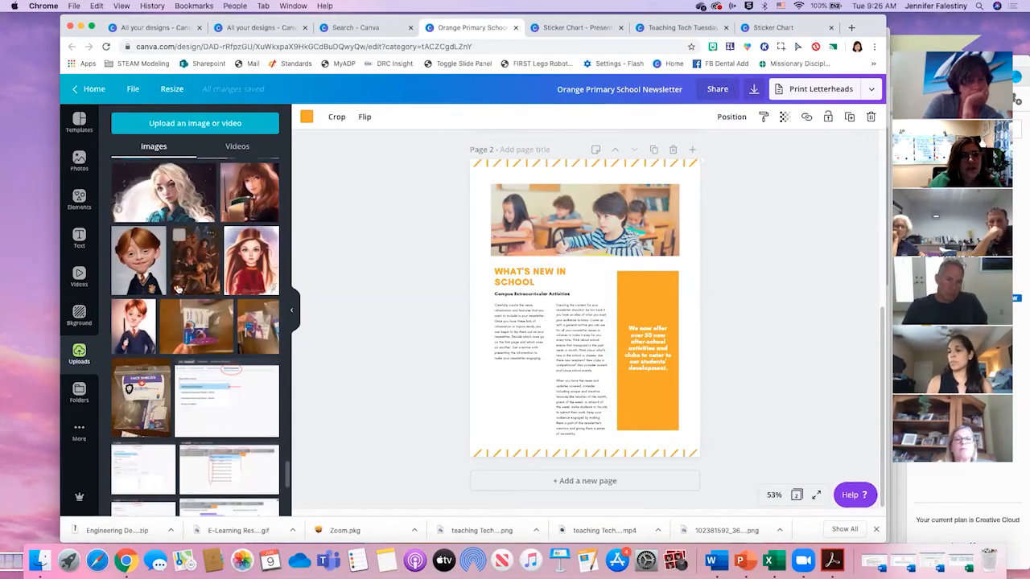
click(235, 146)
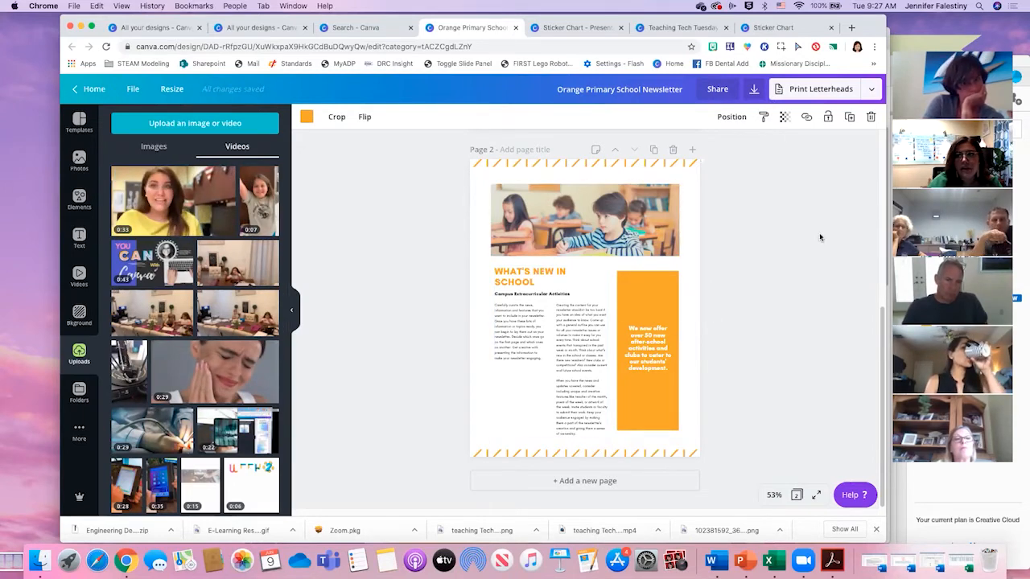
- Show the background library and shift the striped border at the top of page 2 slightly down
click(80, 316)
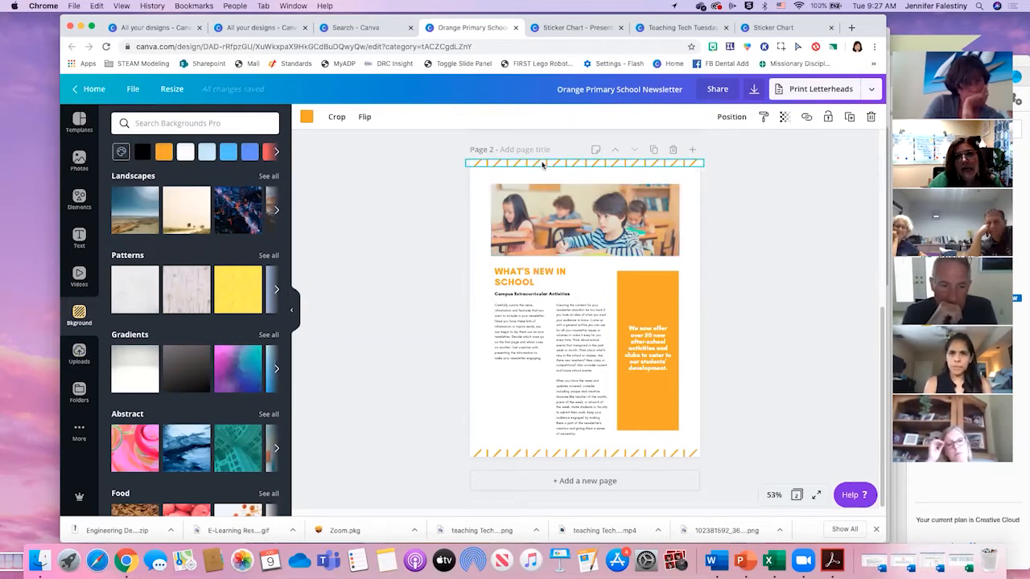
drag(542, 166, 543, 173)
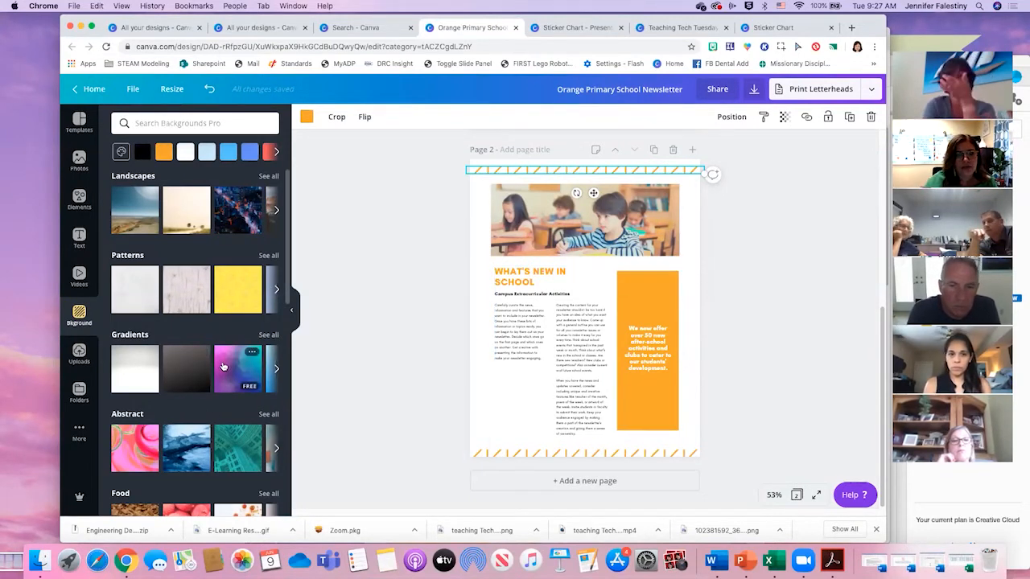
- Try the purple-teal gradient, the dark gradient and the yellow watermelon pattern as the background of page 2
drag(227, 370, 491, 402)
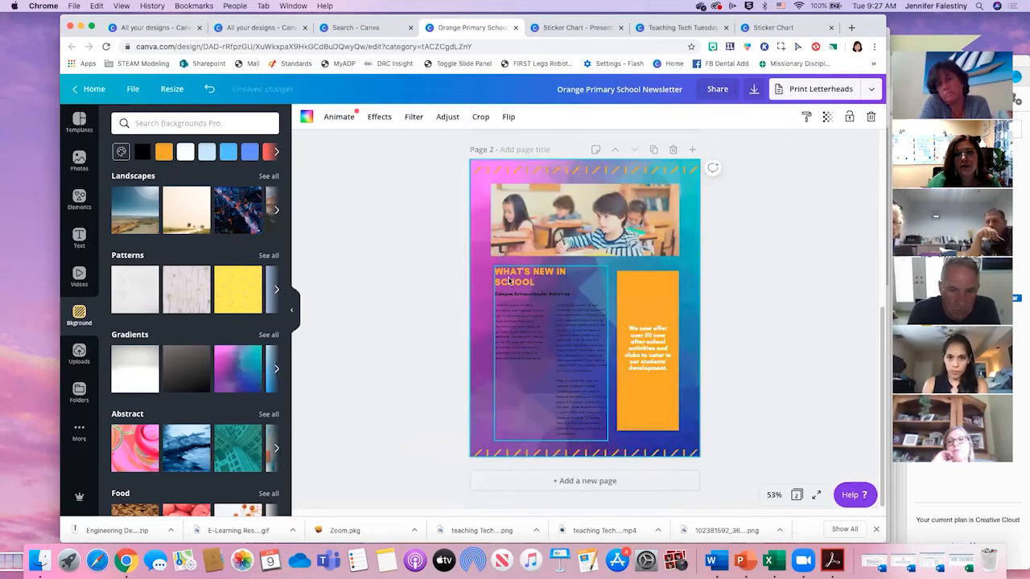
drag(260, 297, 475, 342)
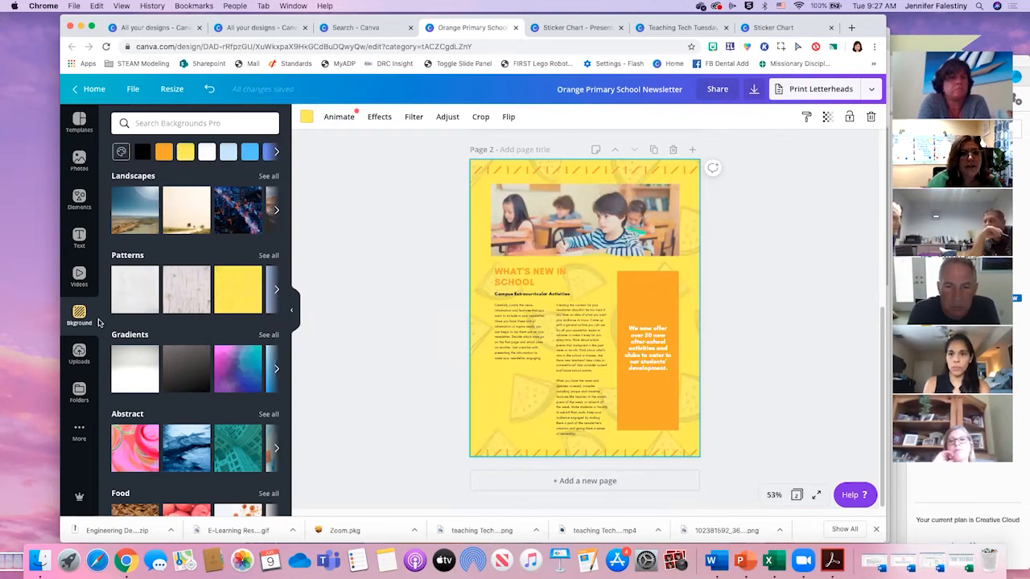
drag(190, 383, 633, 298)
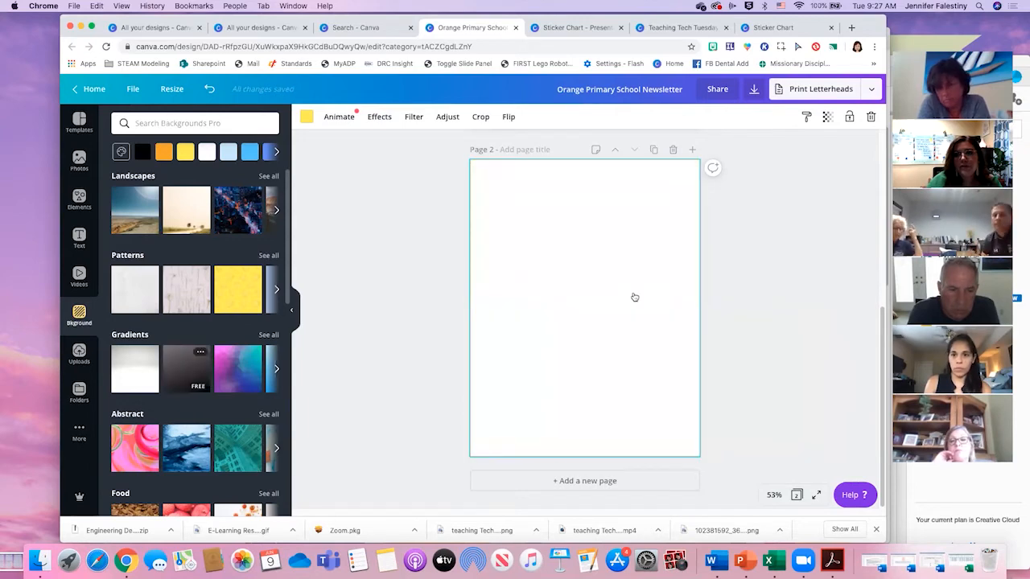
drag(186, 363, 629, 281)
drag(240, 293, 475, 280)
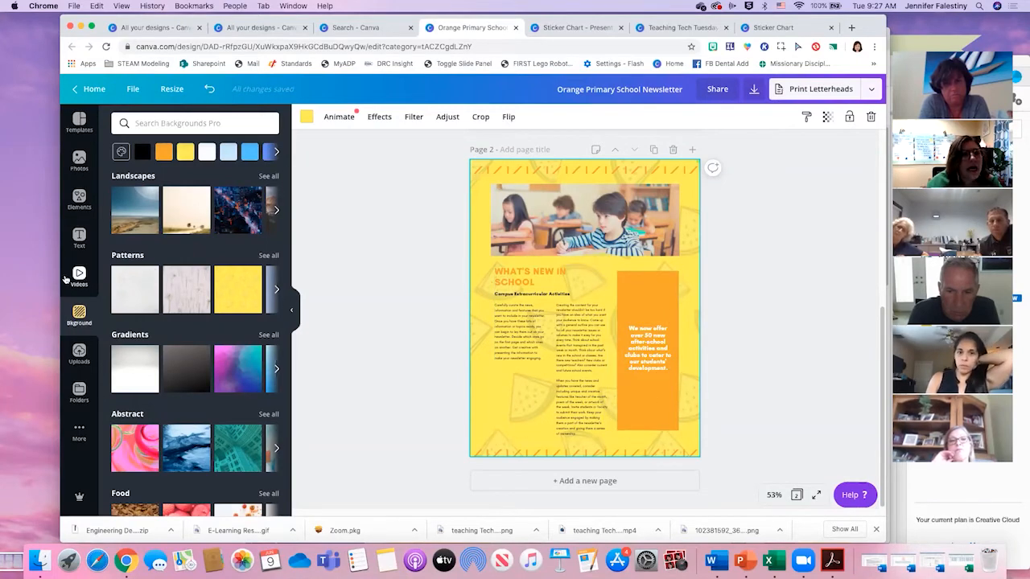
- Add a single-cell landscape grid to page 2 and shrink it to cover the lower-left part of the page
click(79, 159)
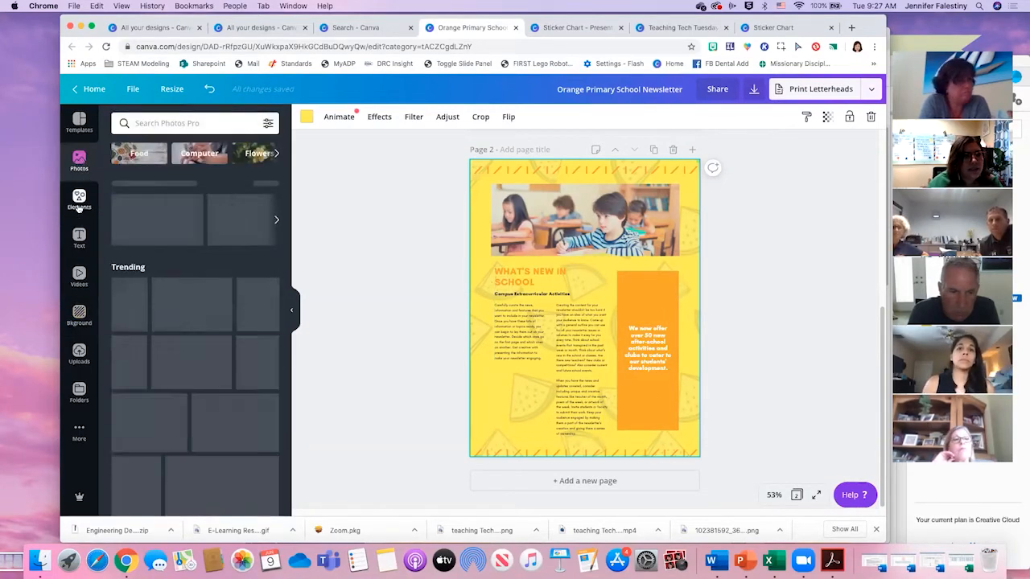
click(80, 199)
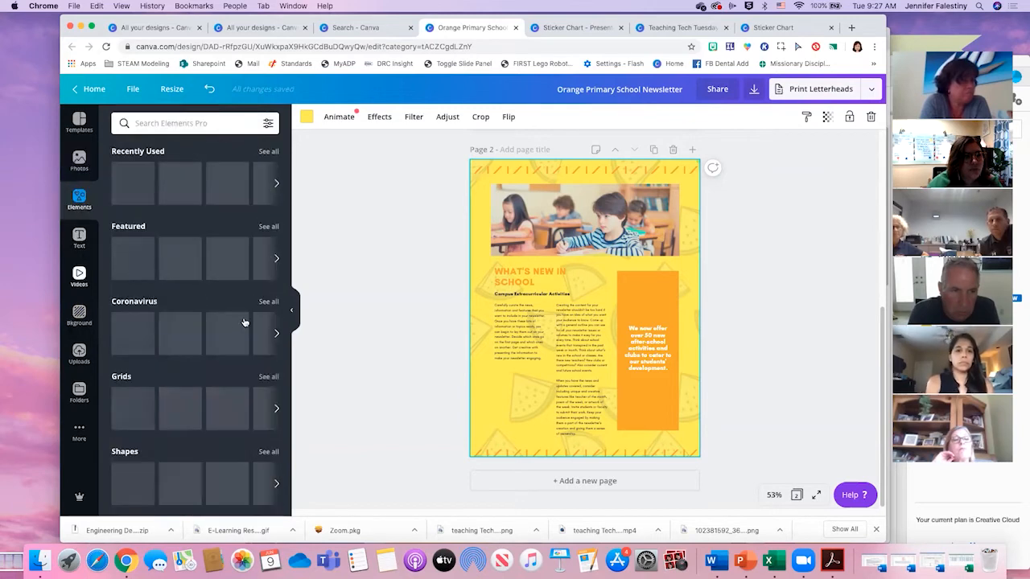
scroll(190, 354, down, 1)
drag(132, 382, 657, 338)
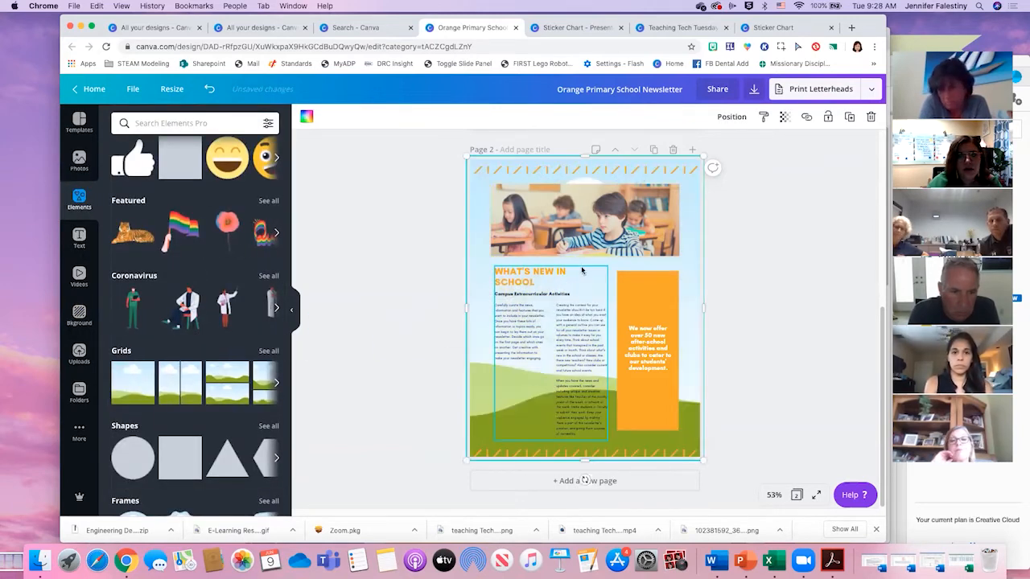
key(super+z)
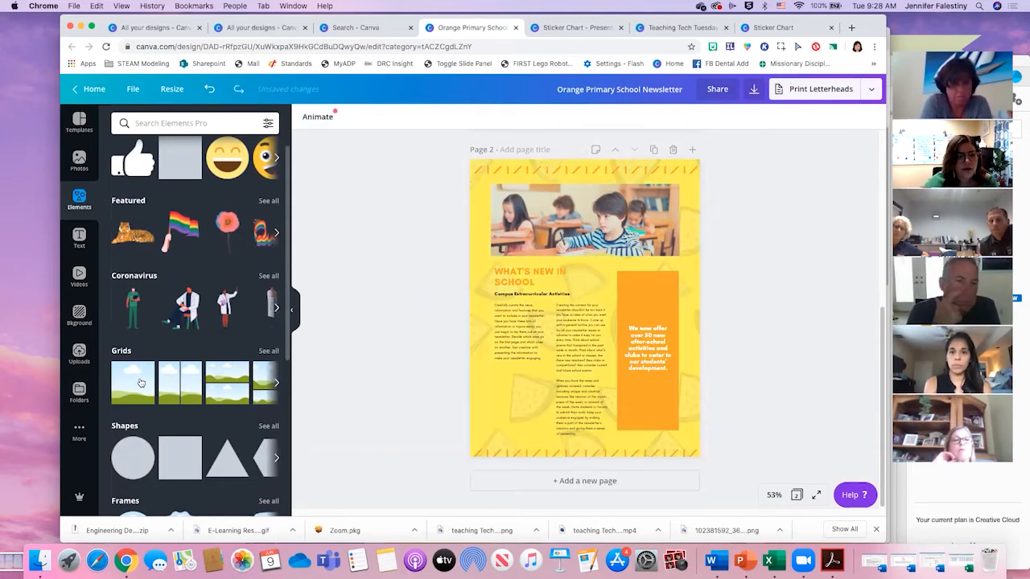
key(super+shift+z)
key(super+z)
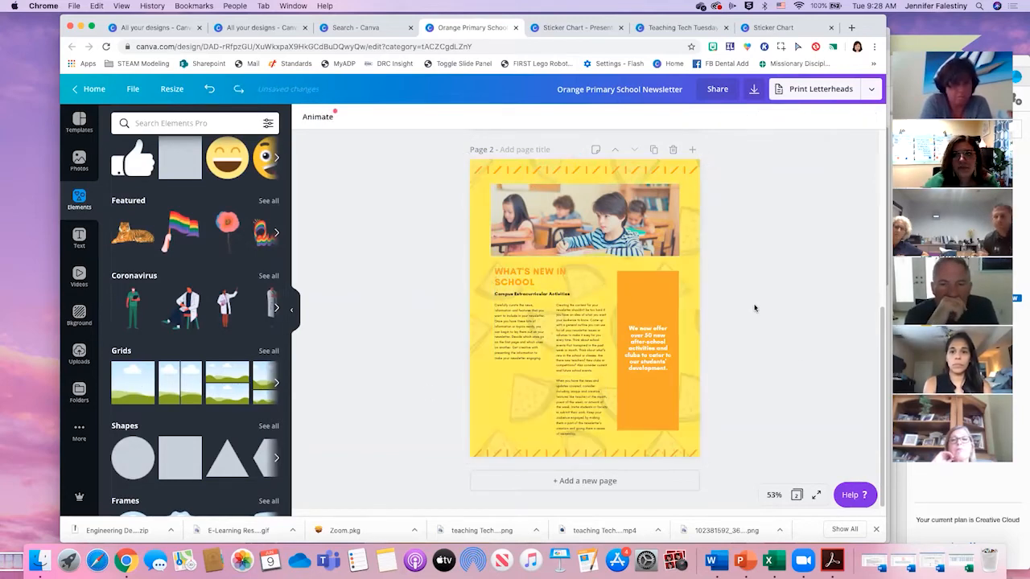
key(super+shift+z)
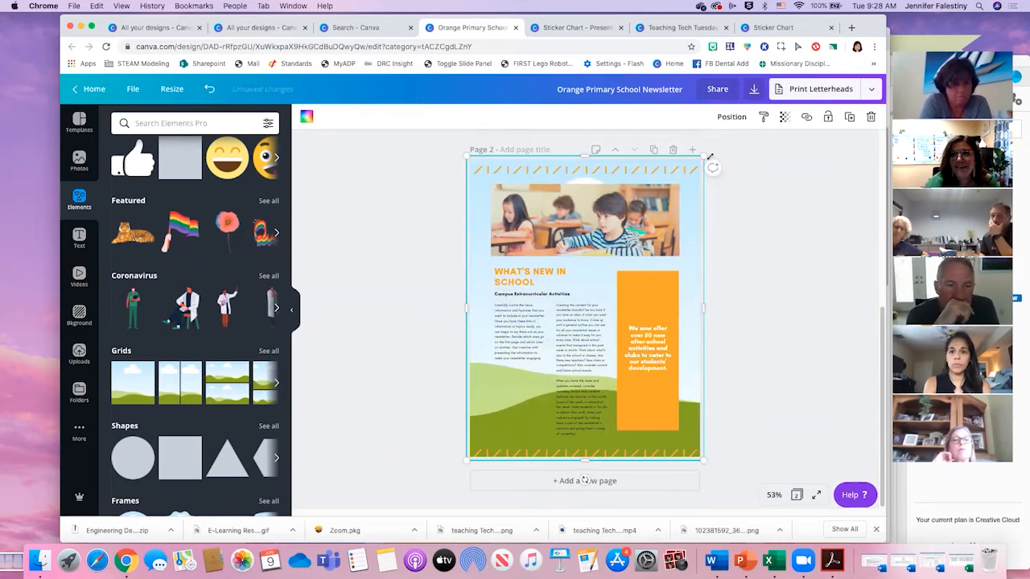
drag(615, 209, 553, 250)
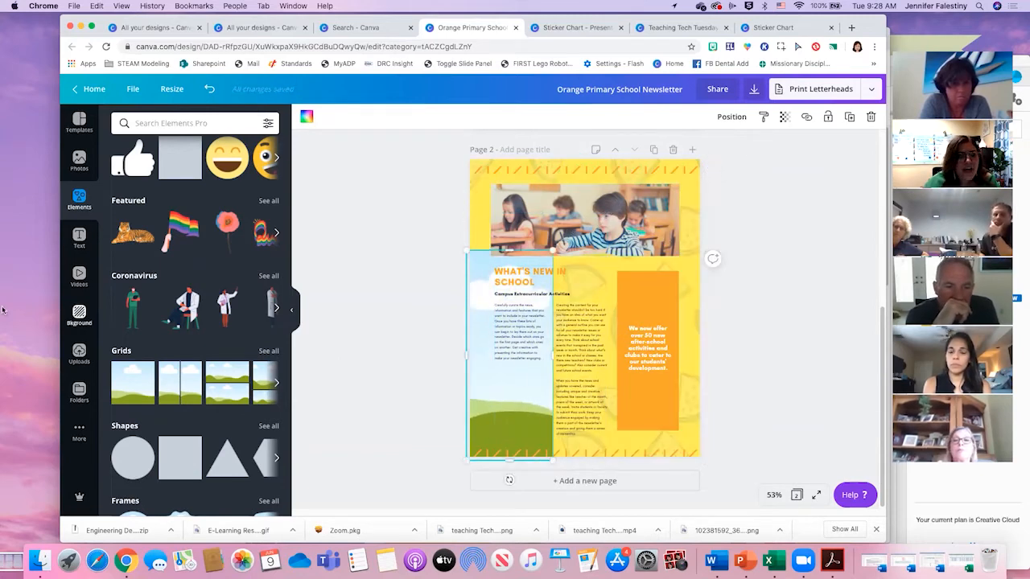
- Set page 2's background to the purple-teal gradient and shift the photo, grid, text and orange box together slightly right and down
click(79, 313)
drag(238, 369, 478, 321)
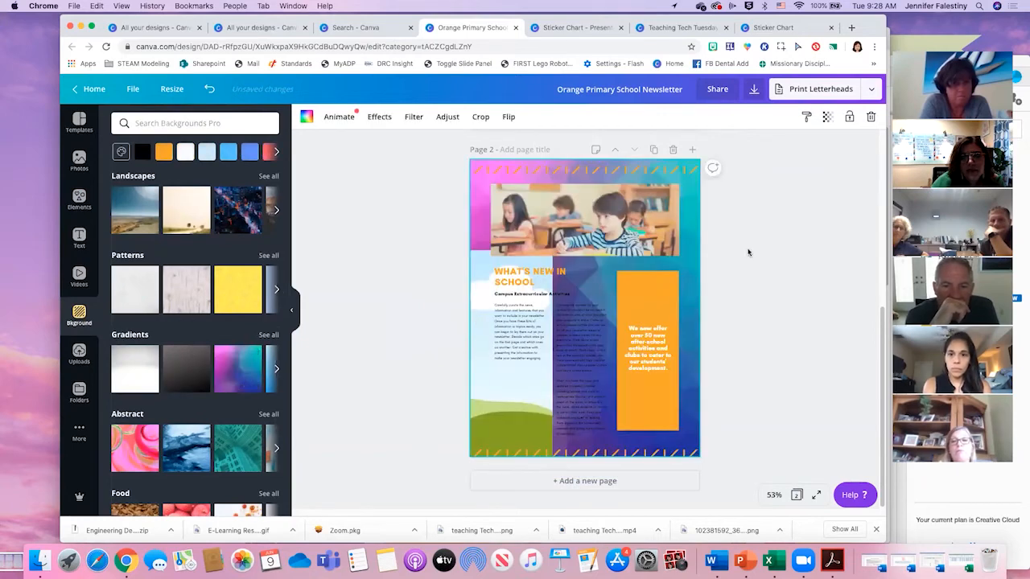
mouse_move(483, 192)
mouse_down()
mouse_move(491, 228)
mouse_move(489, 196)
mouse_up()
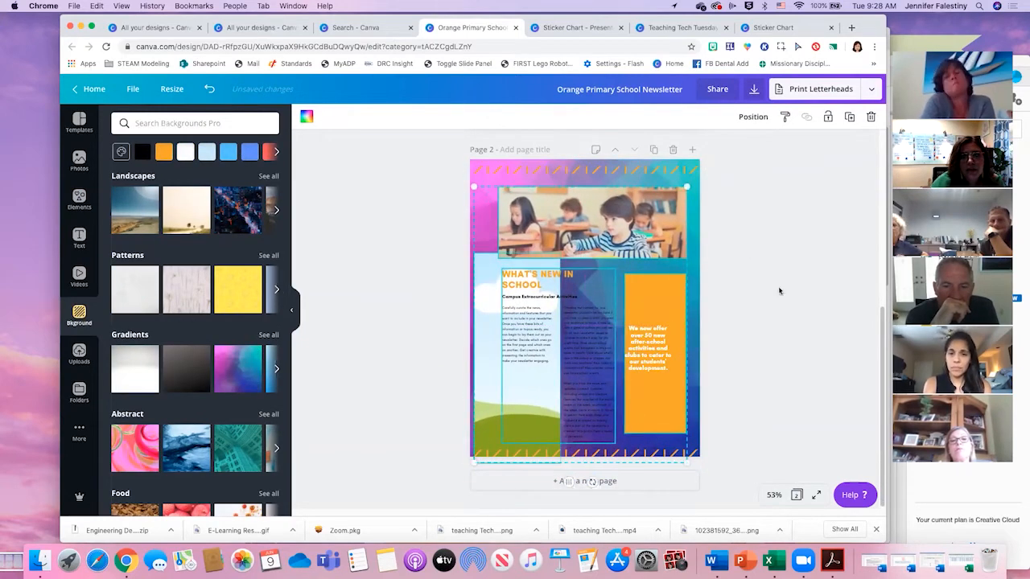
click(481, 299)
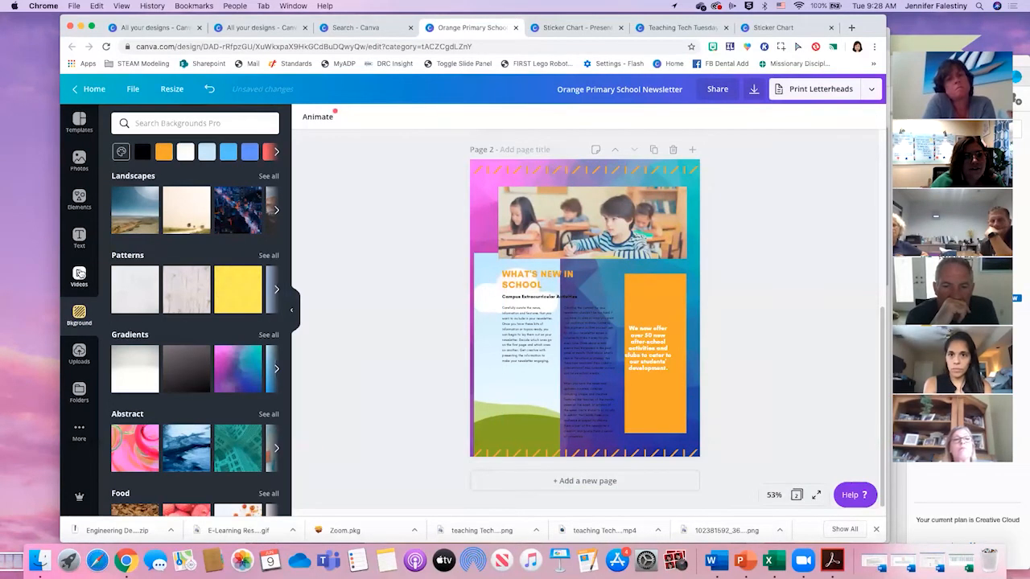
- Look over the photo library, and browse the uploaded videos and images down to the striped patterns
click(80, 163)
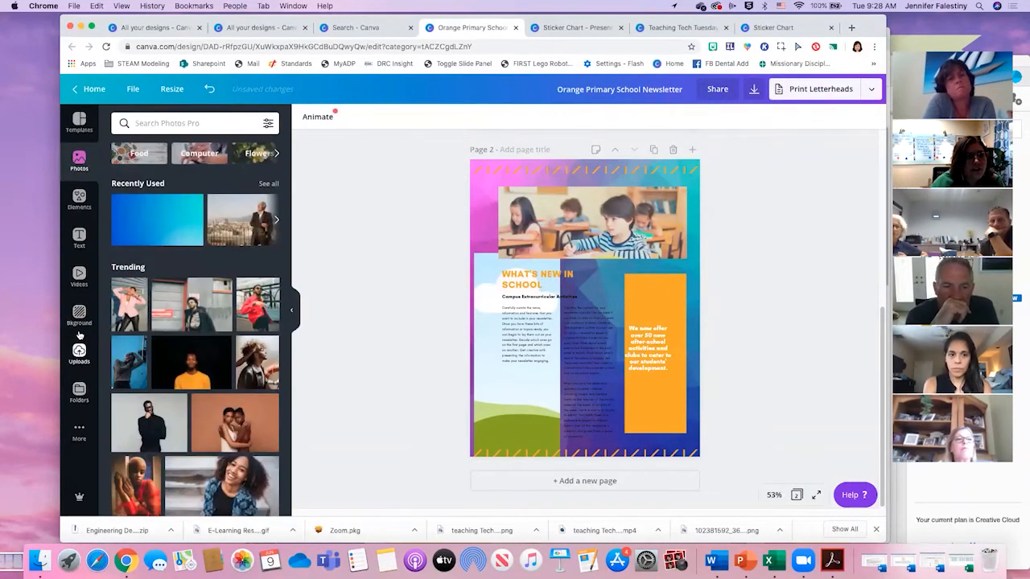
click(78, 350)
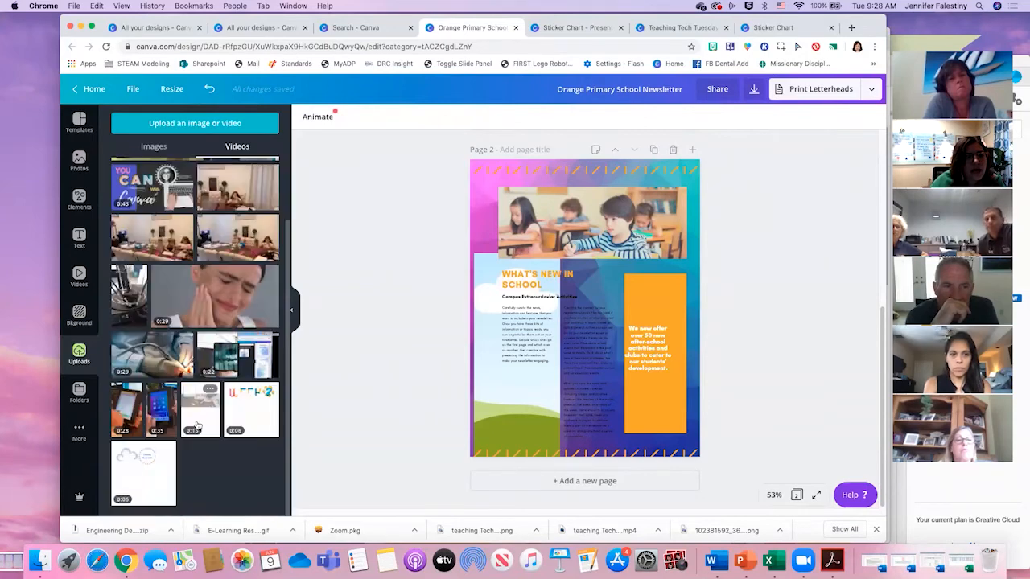
click(154, 147)
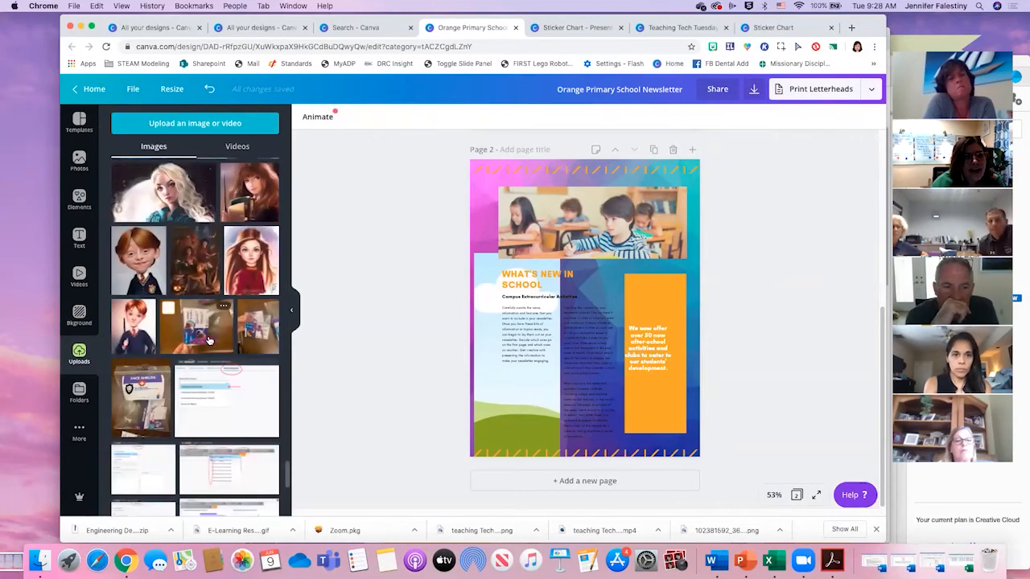
scroll(200, 338, down, 15)
scroll(200, 338, down, 10)
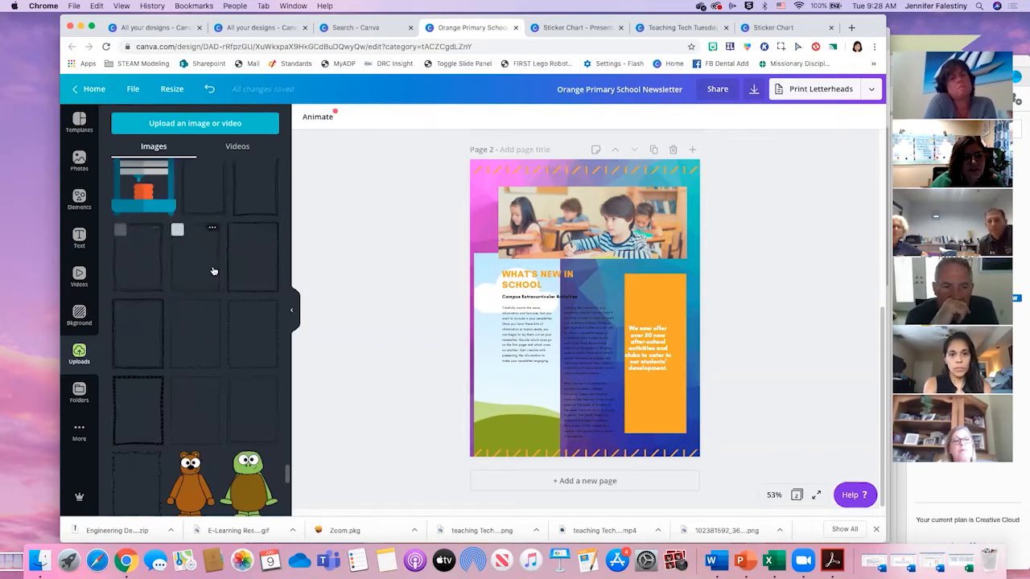
scroll(214, 271, down, 10)
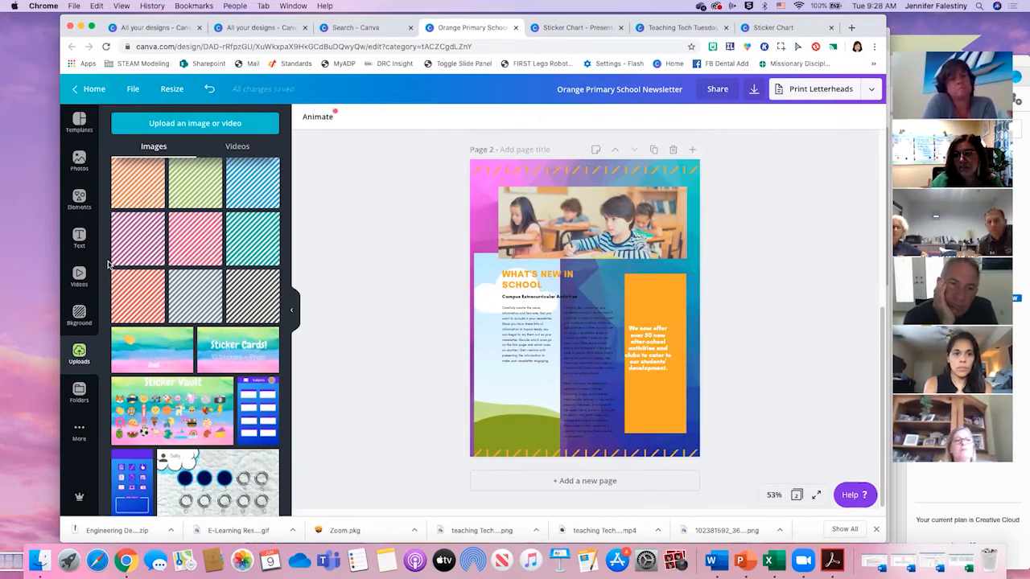
- Try the purple striped pattern from the uploaded images on page 2
click(143, 238)
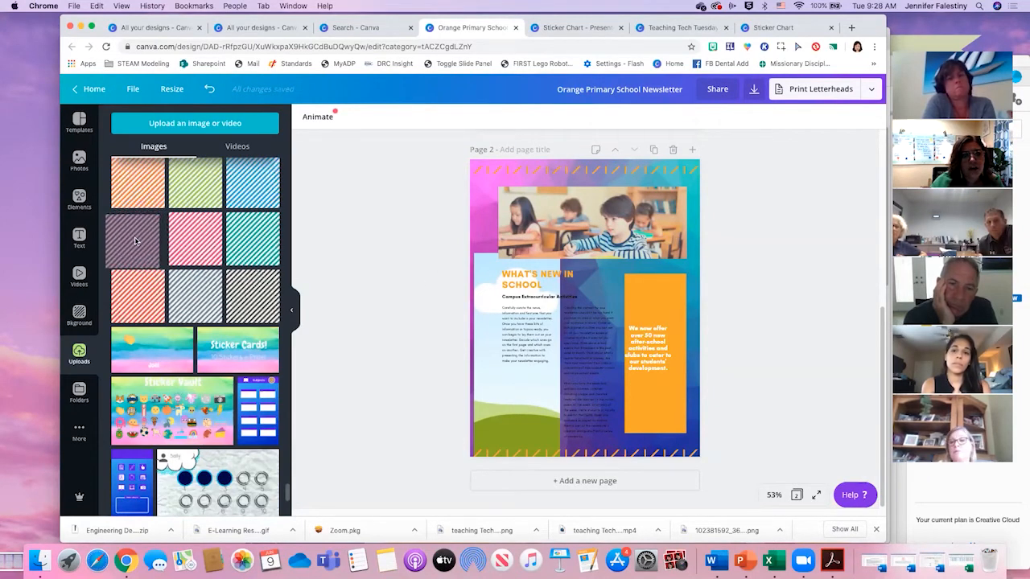
mouse_move(141, 238)
mouse_down()
mouse_move(416, 361)
mouse_move(490, 367)
mouse_move(3, 227)
mouse_move(126, 225)
mouse_move(139, 243)
mouse_up()
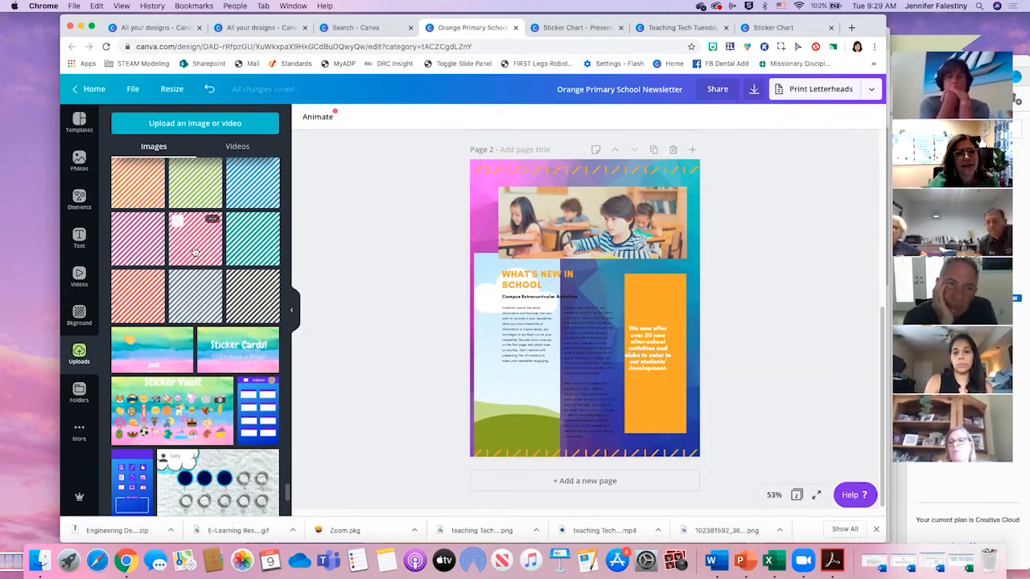
scroll(193, 252, up, 3)
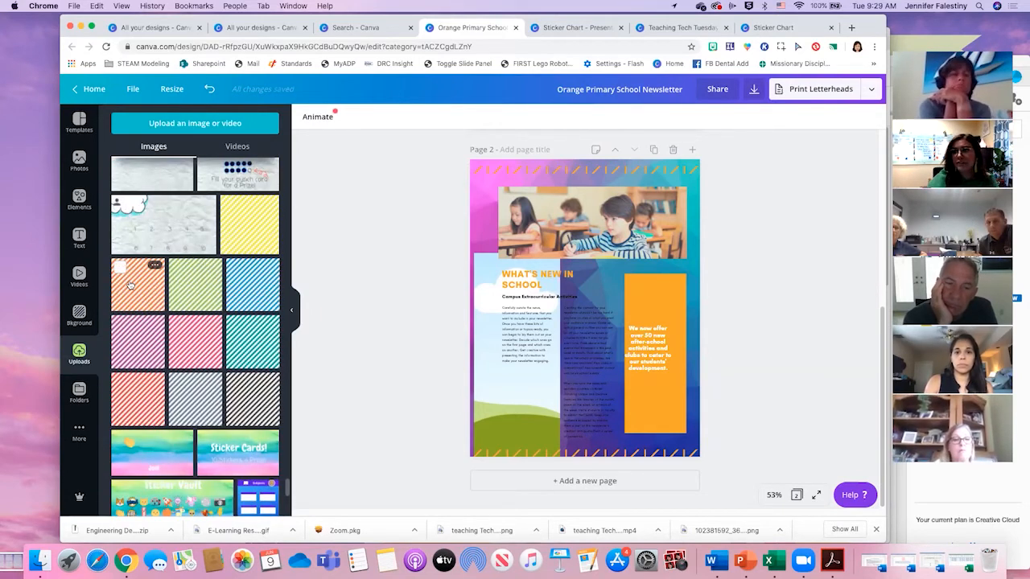
drag(136, 347, 485, 207)
drag(500, 245, 406, 382)
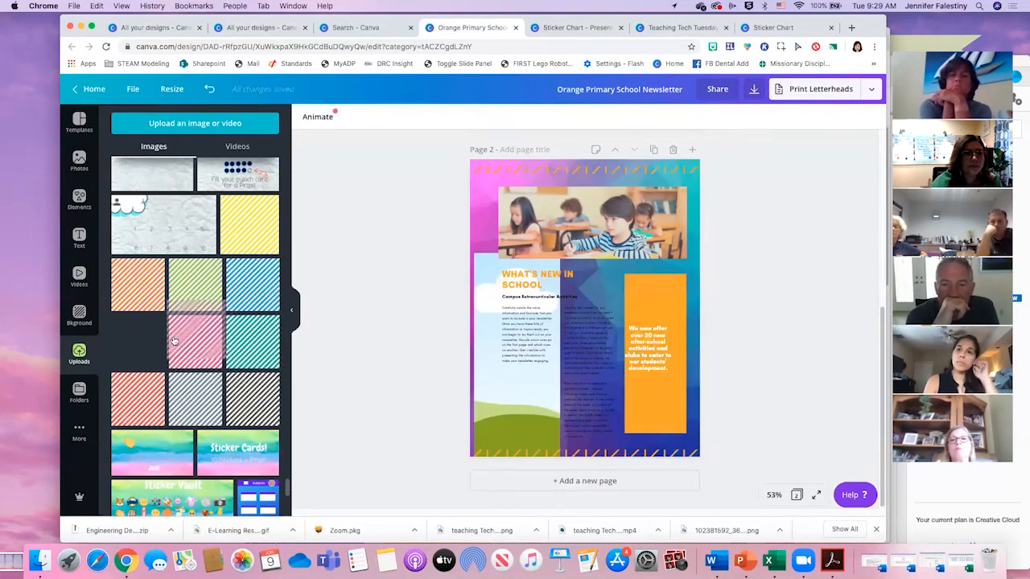
- Delete the landscape grid from the lower-left part of page 2
scroll(214, 364, up, 4)
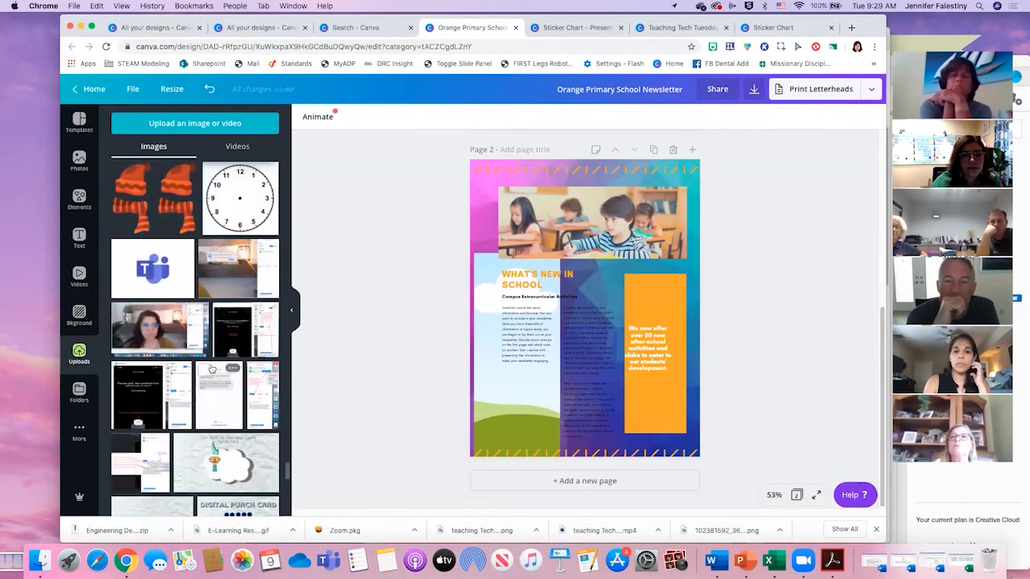
click(492, 306)
click(491, 304)
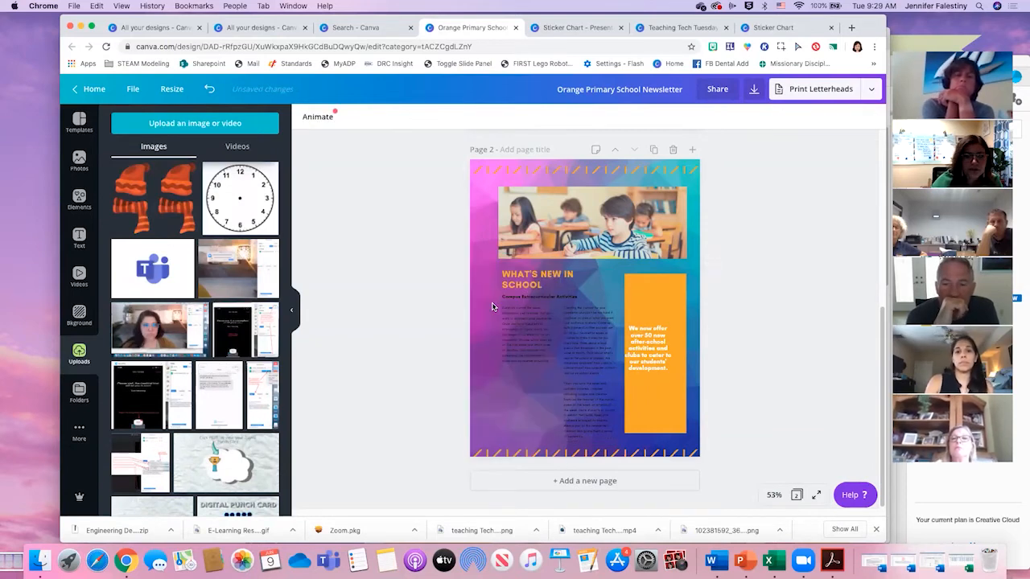
- Look through the categories of the background library
click(79, 314)
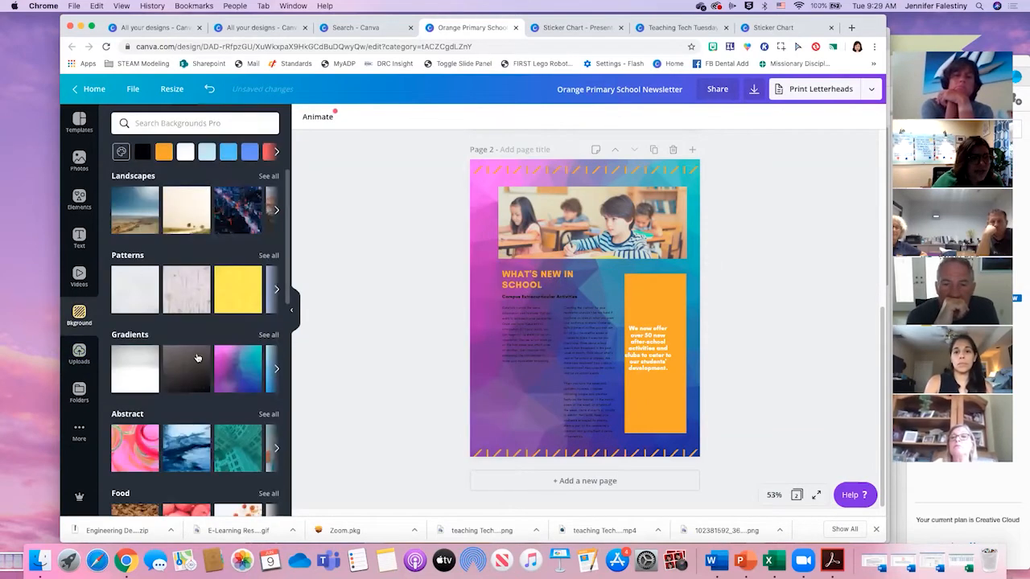
scroll(200, 341, down, 8)
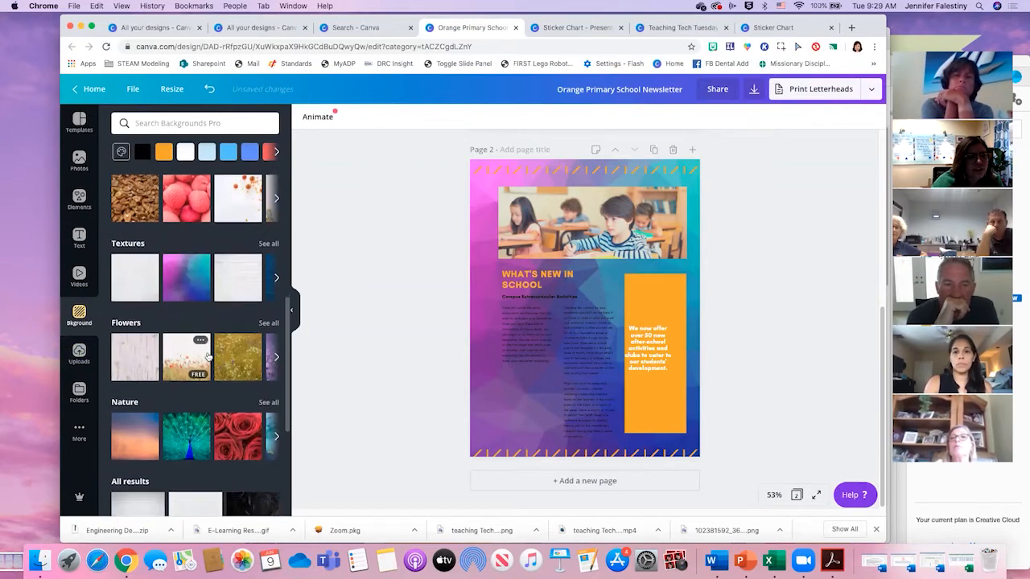
scroll(188, 185, up, 6)
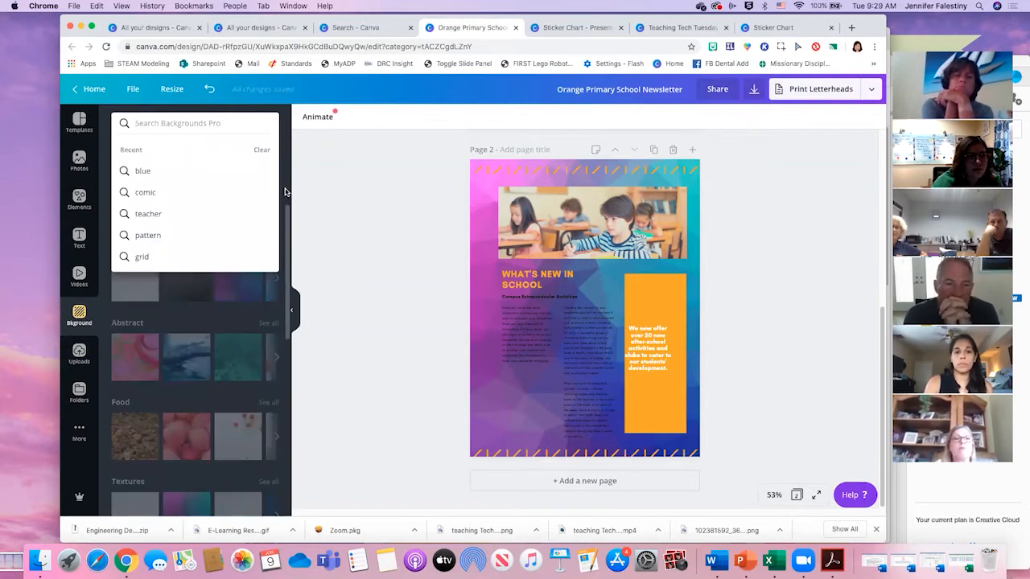
scroll(280, 193, up, 3)
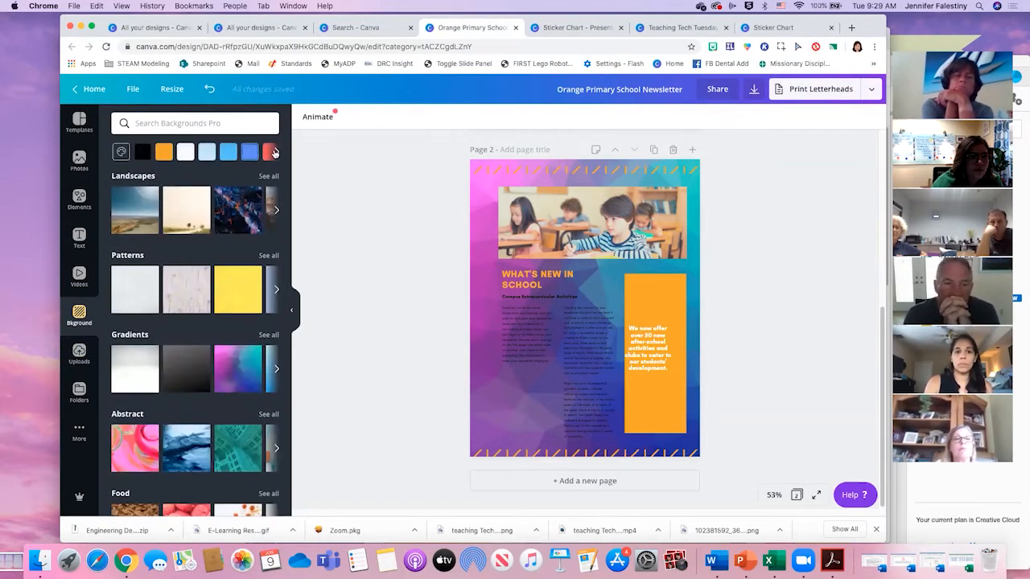
- Search the video library for "color splash"
click(79, 276)
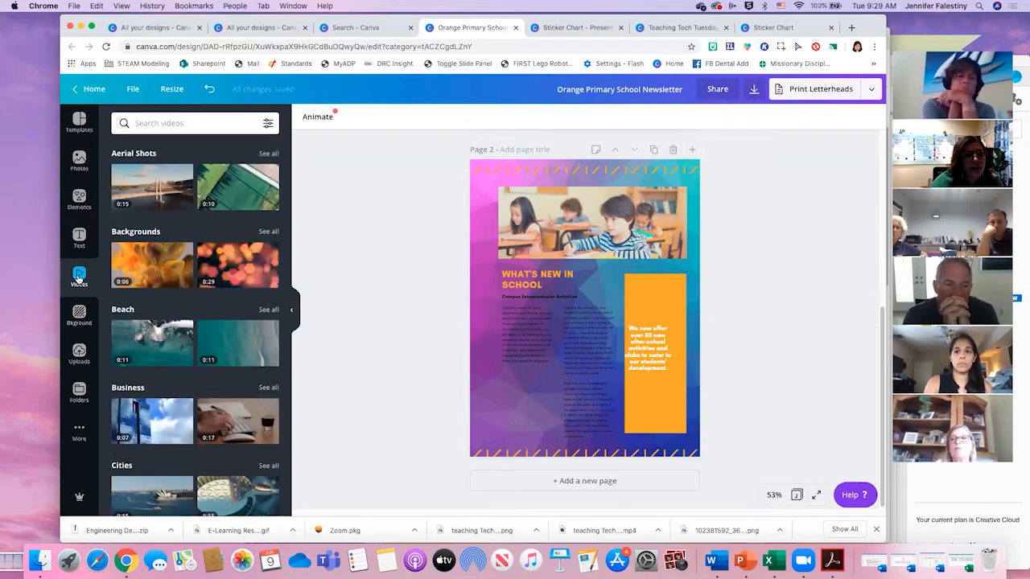
click(213, 122)
text(clo)
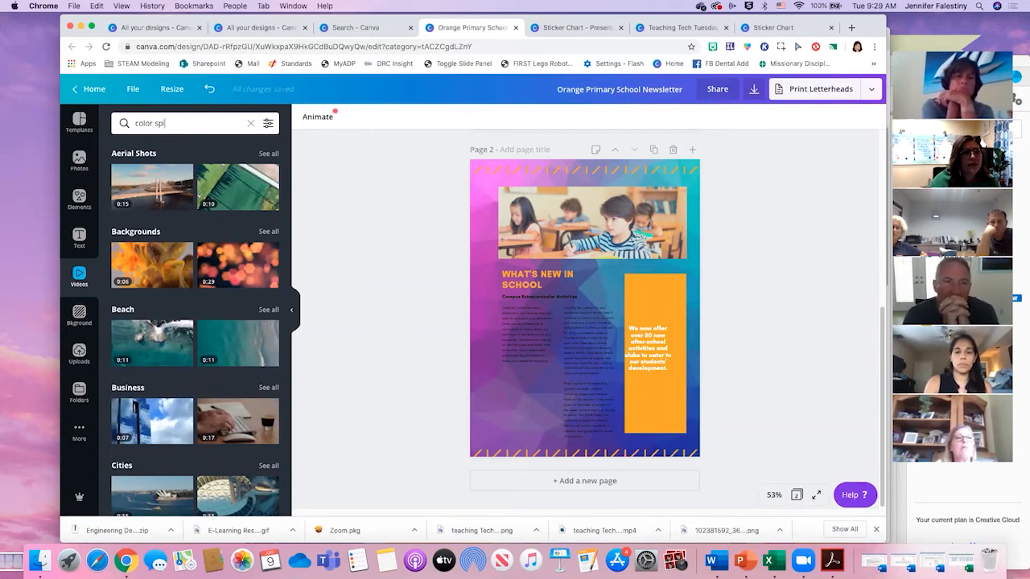
text(or splash)
key(Return)
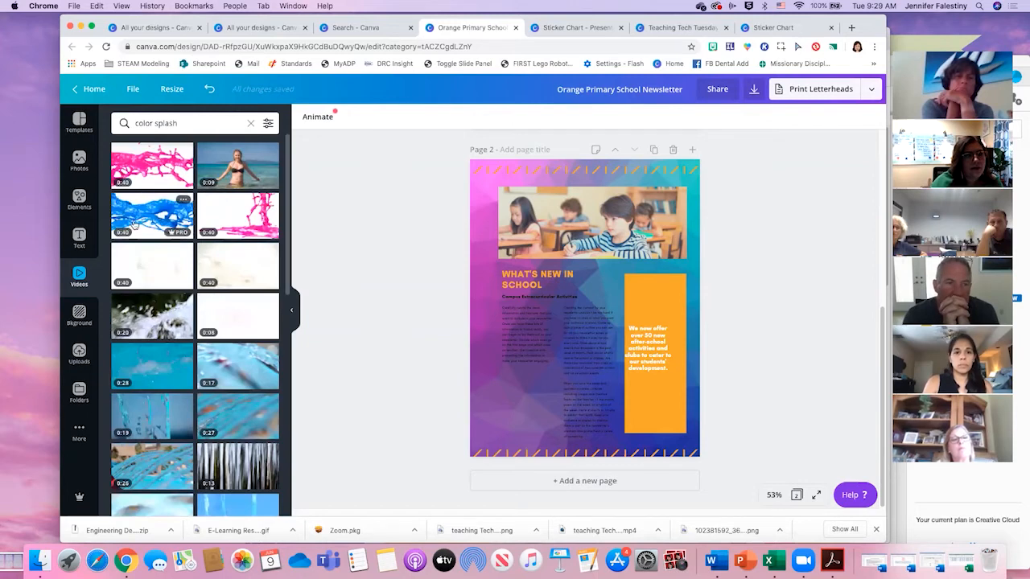
- Try the first pink splash video as the background of page 2, and undo the change
drag(139, 151, 481, 240)
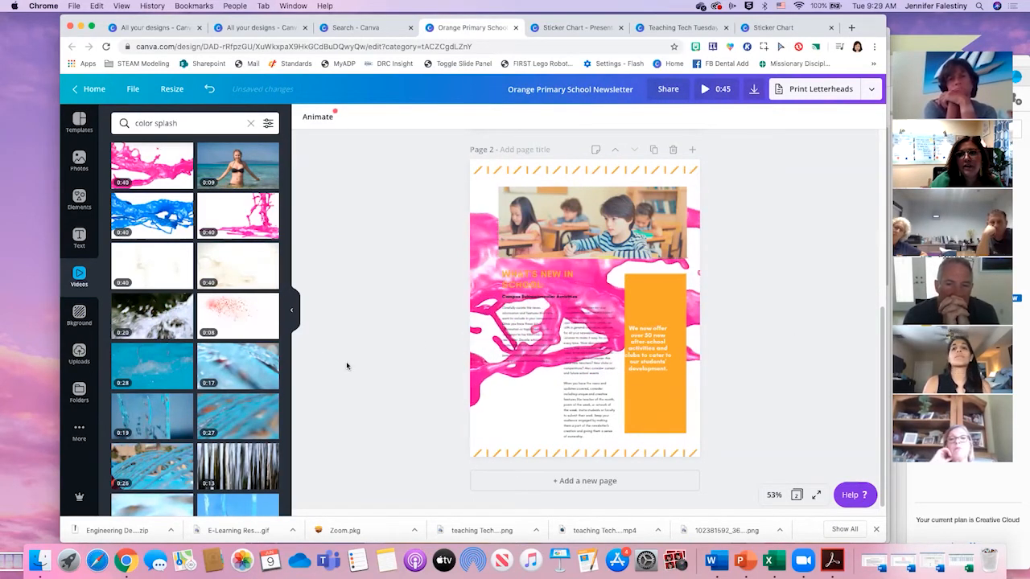
drag(488, 263, 437, 294)
click(484, 267)
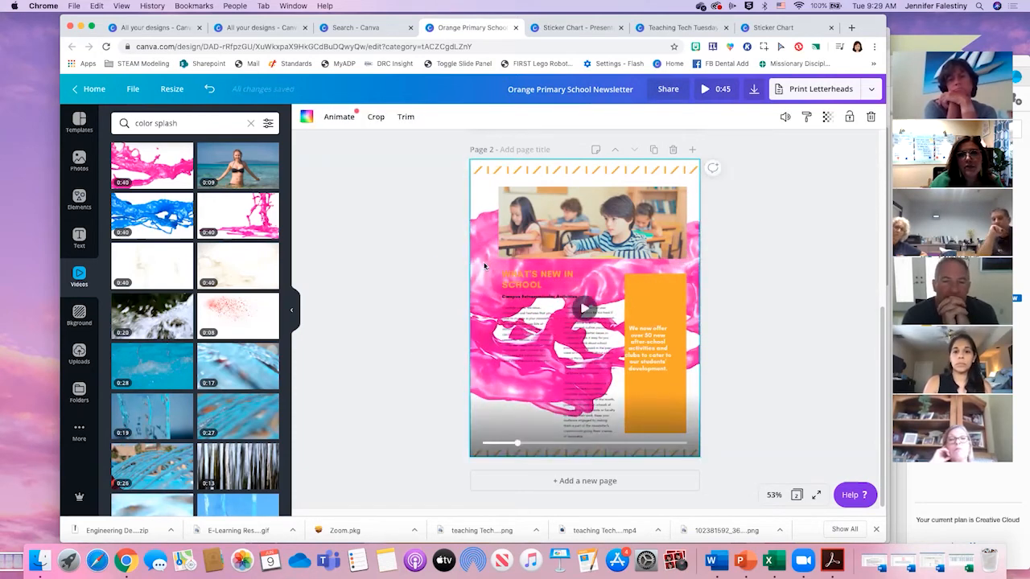
key(super+z)
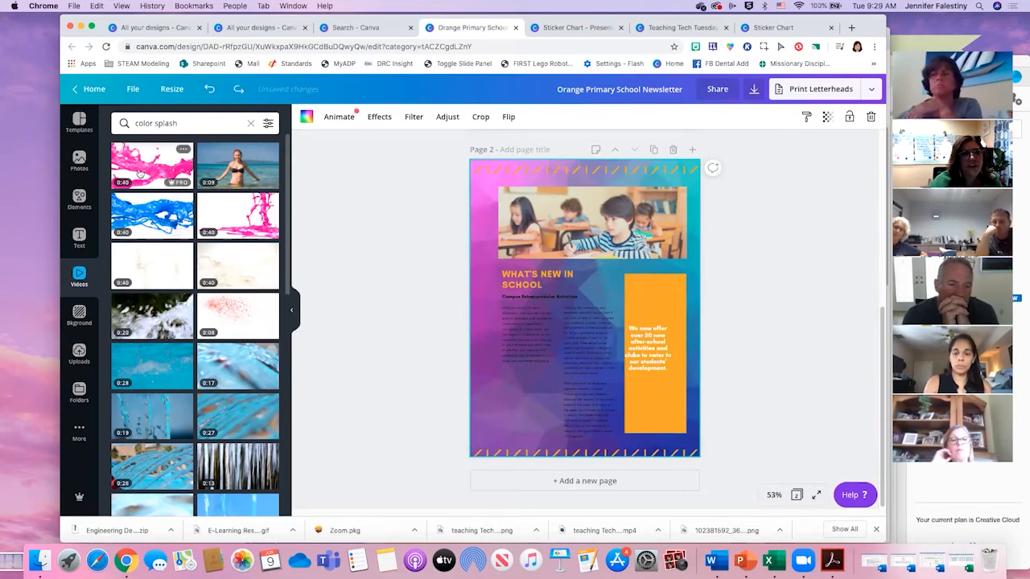
- Try the first pink splash video as a separate element over the orange box, and delete it
click(161, 167)
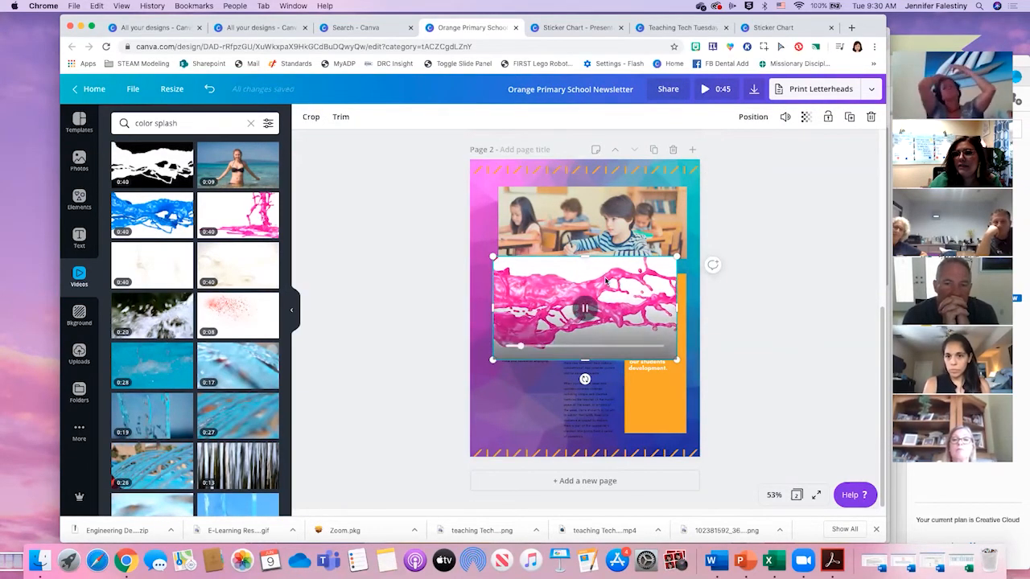
drag(591, 278, 653, 294)
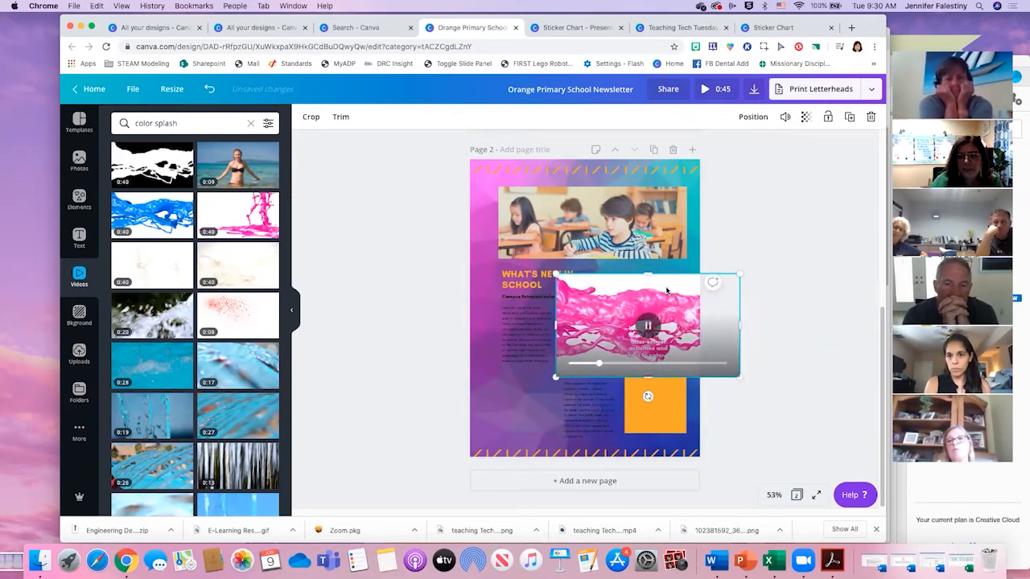
key(Delete)
- Fill page 2's orange box with the second pink splash video and shift its crop so the splash sits inside the box
drag(224, 214, 660, 306)
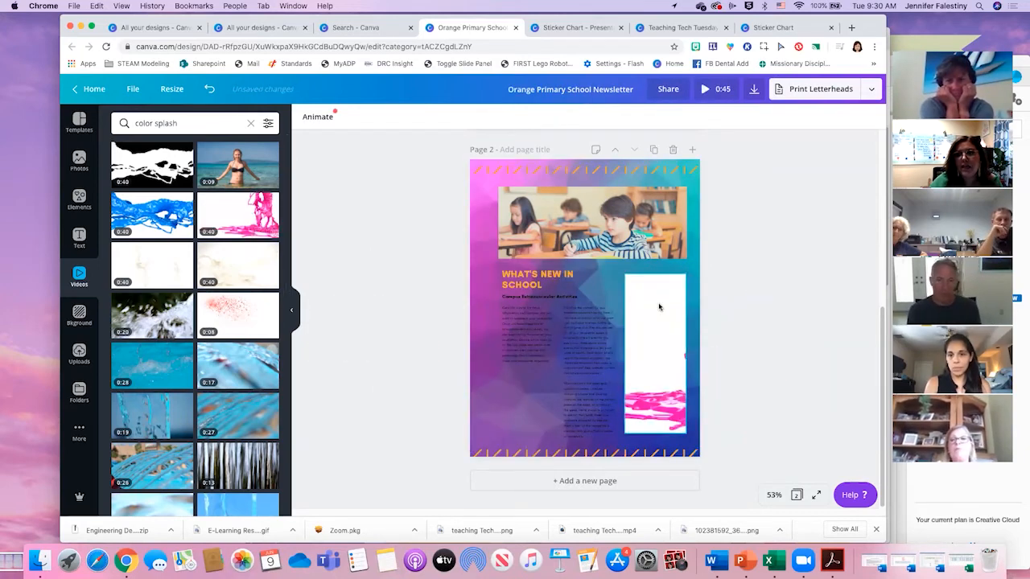
click(661, 290)
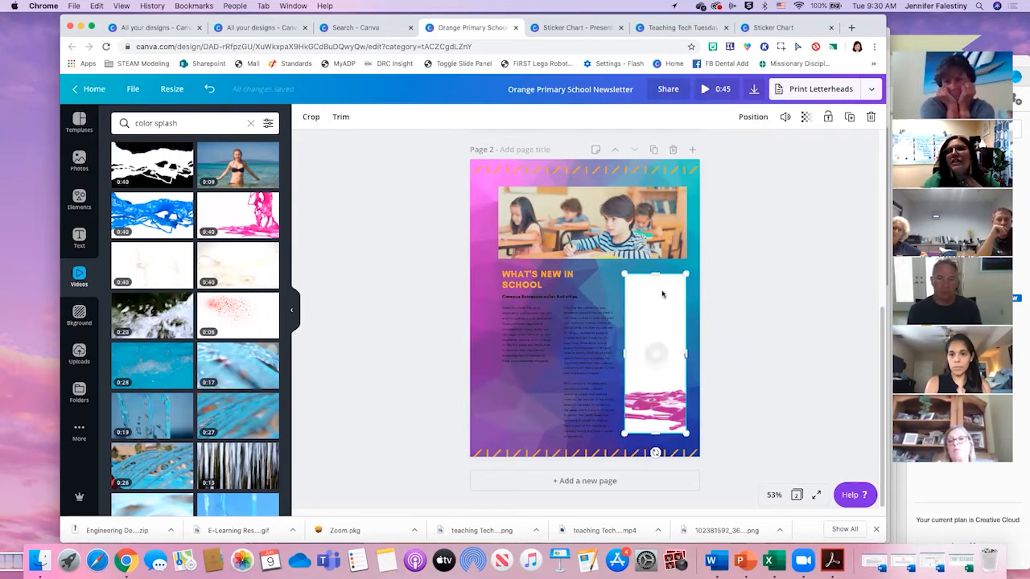
double_click(662, 290)
drag(660, 300, 568, 301)
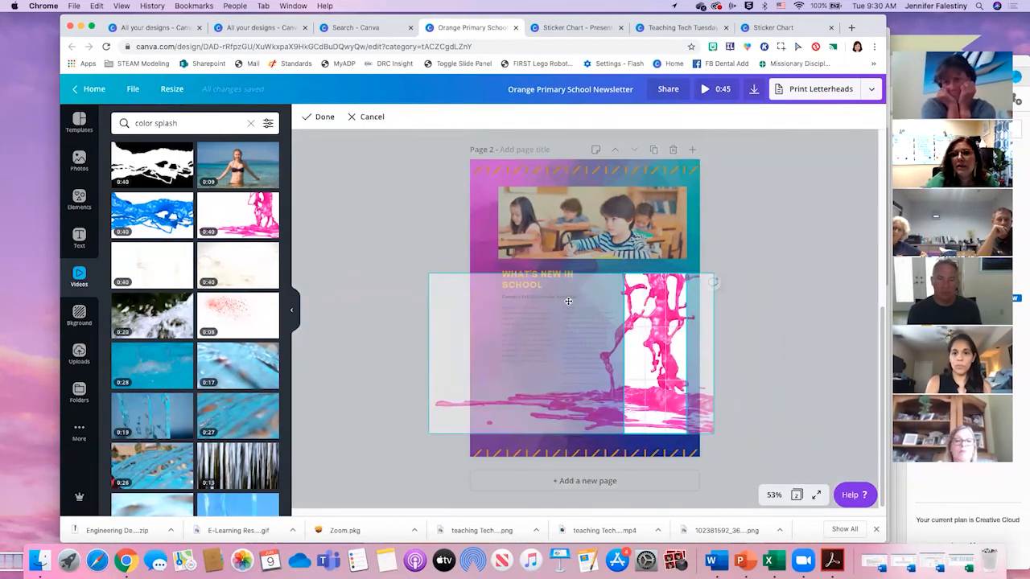
click(855, 344)
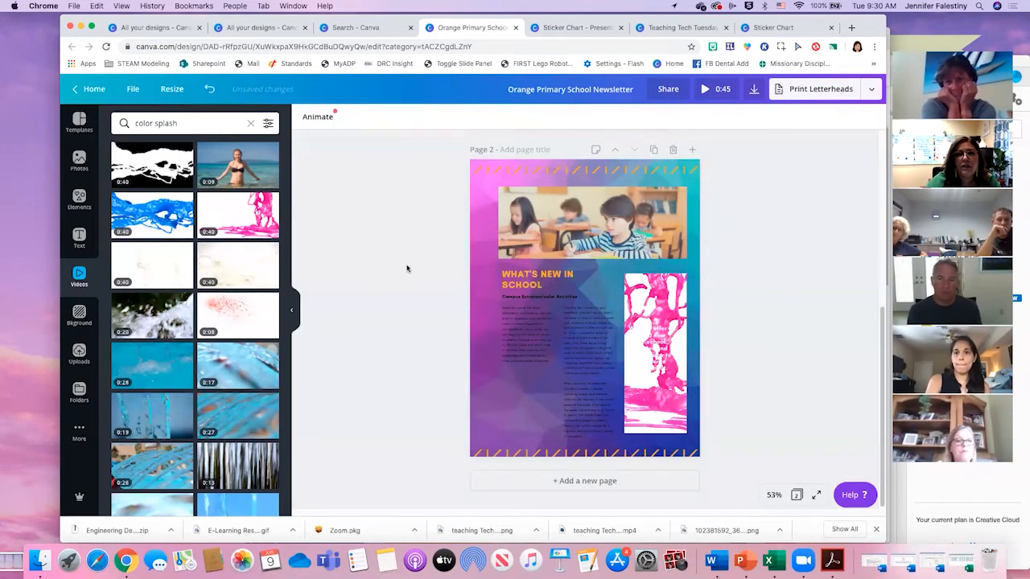
- Preview the pink splash video in the tall box on page 2, and delete the box together with its video
click(667, 300)
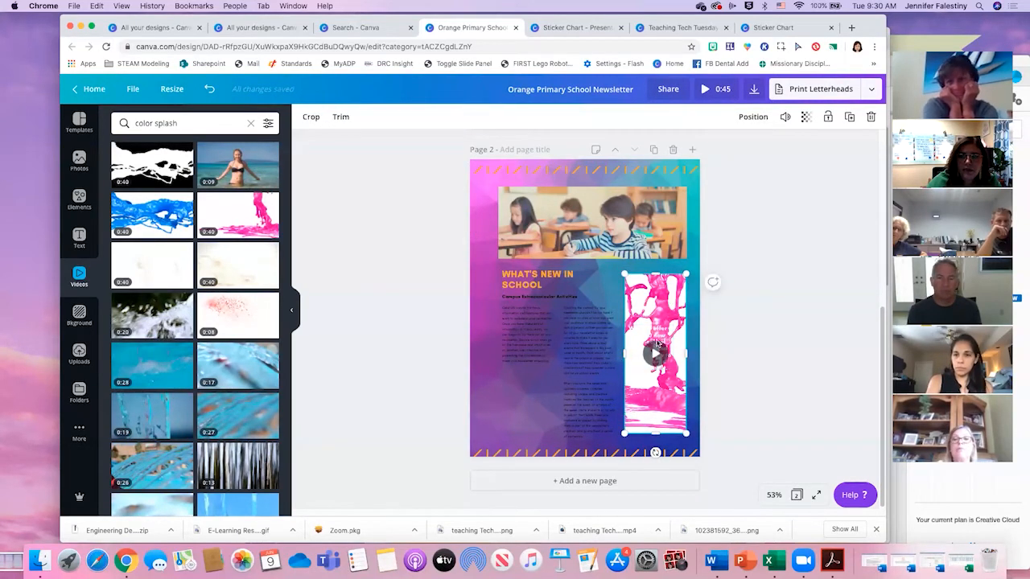
click(656, 355)
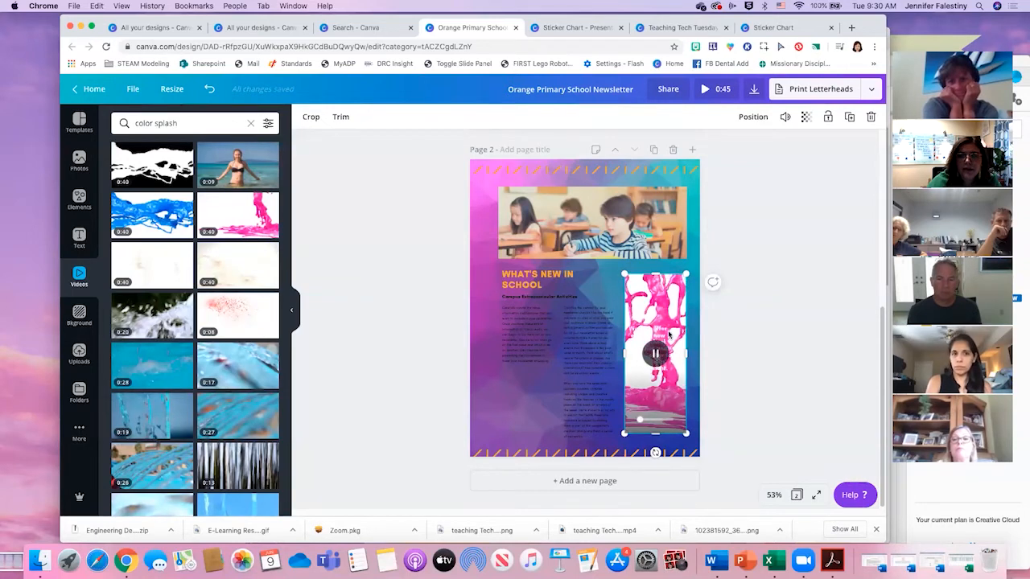
right_click(661, 307)
click(662, 309)
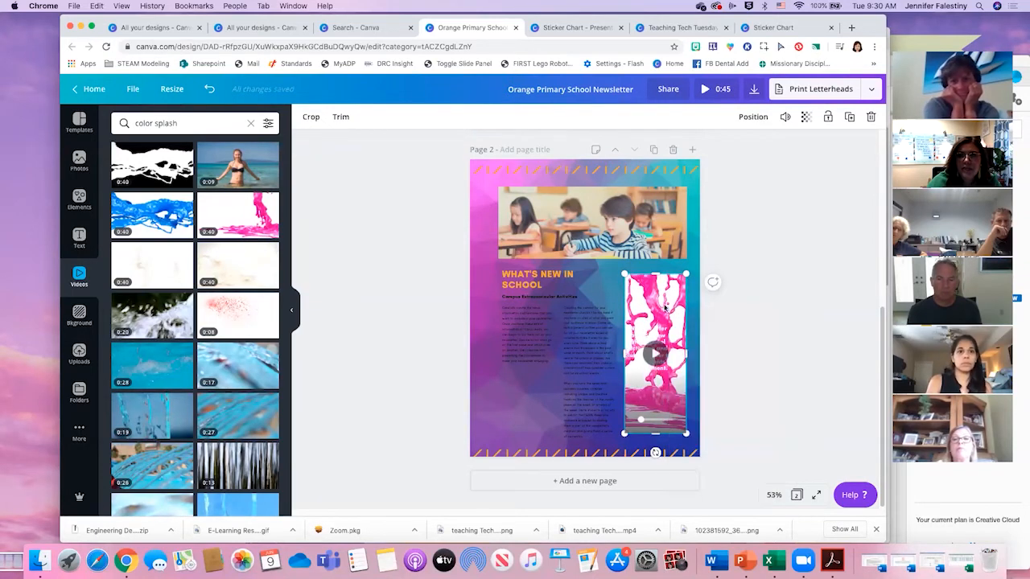
mouse_move(663, 306)
mouse_down()
mouse_move(626, 314)
mouse_move(661, 301)
mouse_up()
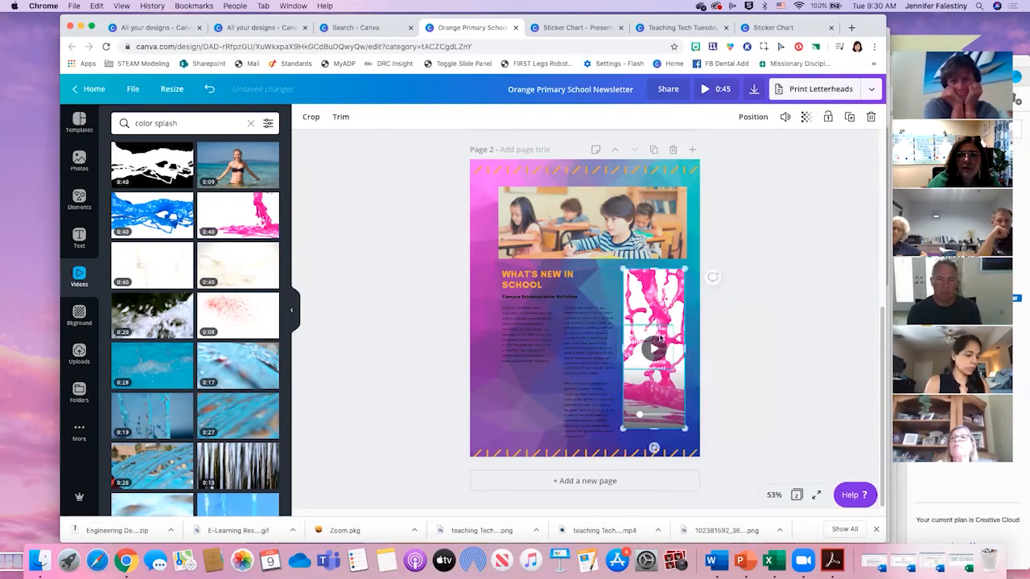
click(657, 344)
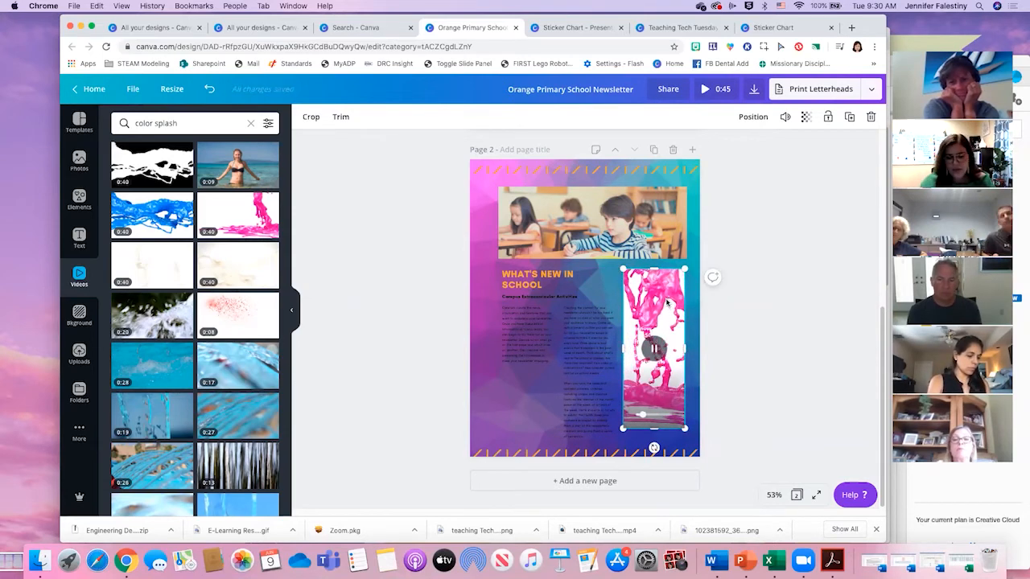
key(Delete)
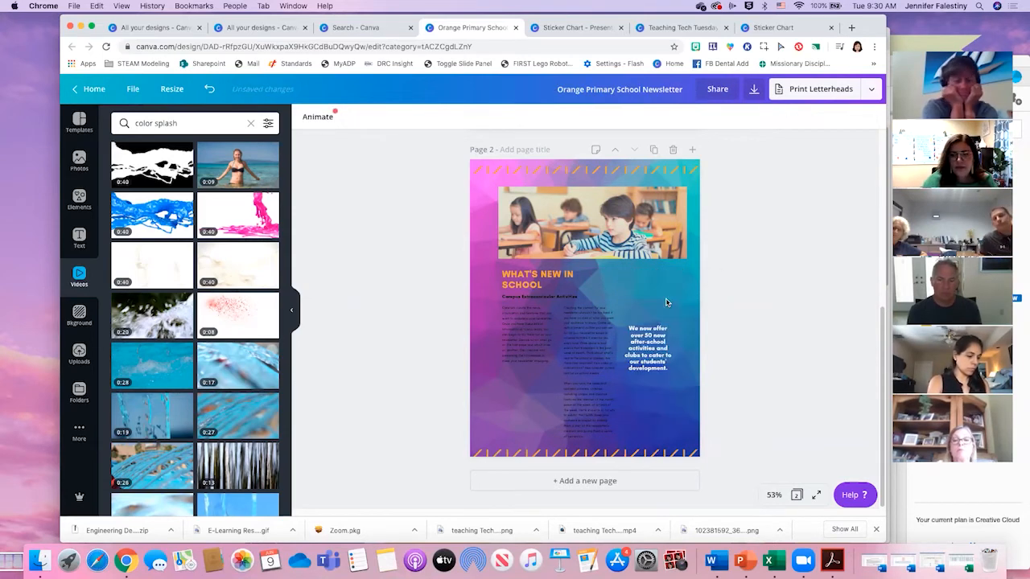
- Look through the text styles and font combinations
click(79, 239)
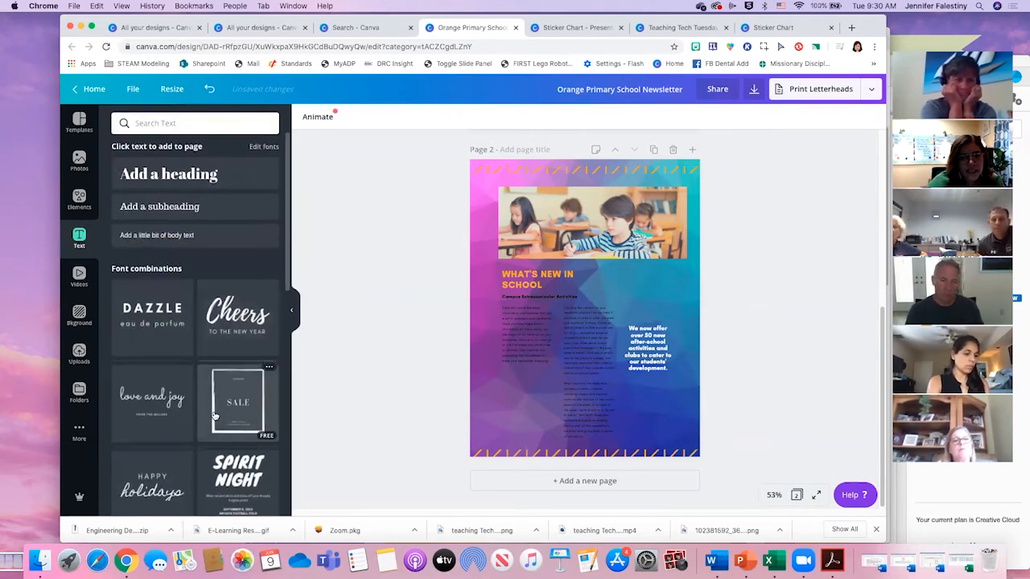
scroll(208, 418, down, 3)
scroll(209, 418, down, 1)
scroll(209, 386, up, 5)
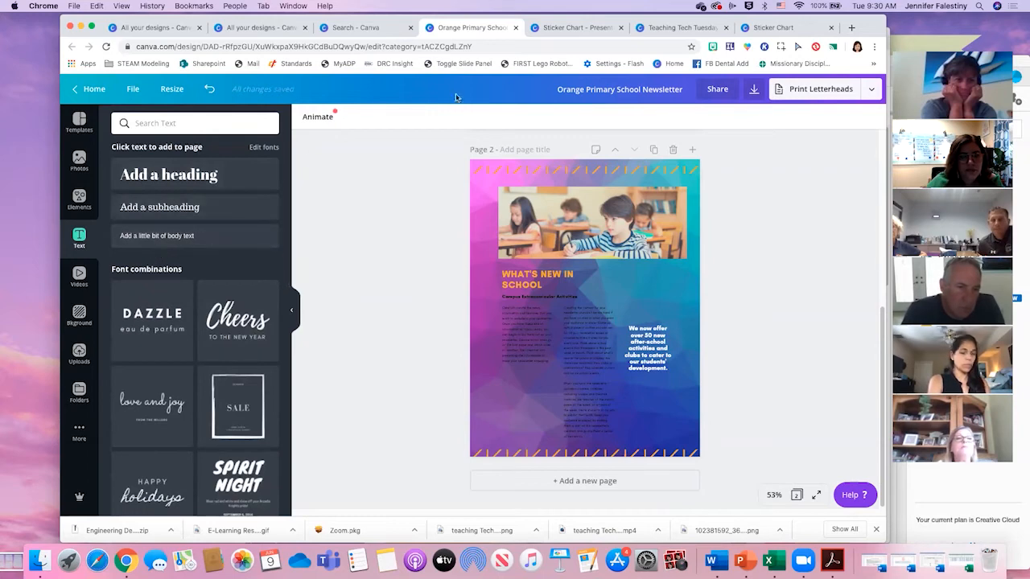
- Try a new heading on page 2, looking through its font choices, and delete it
click(242, 172)
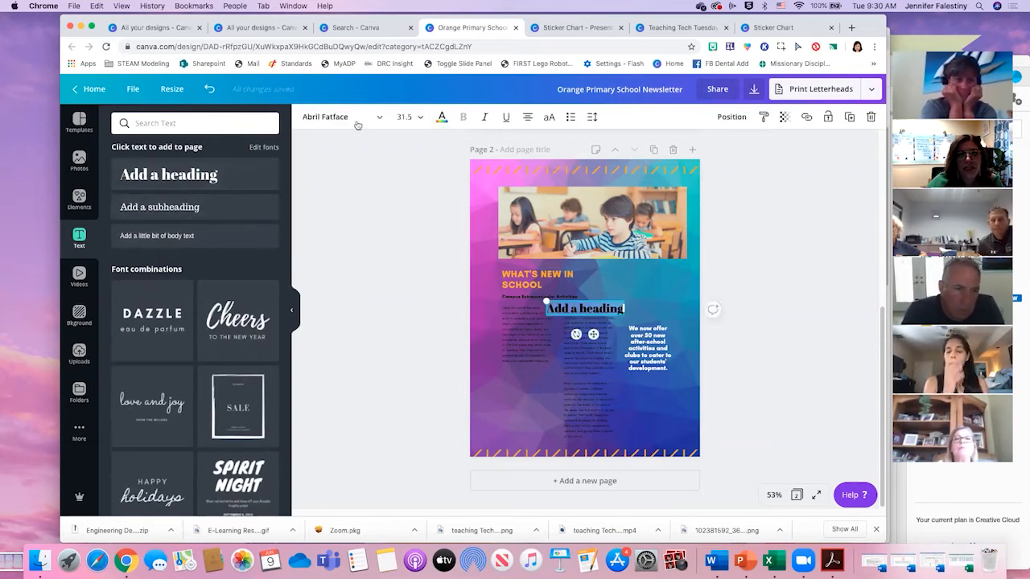
click(351, 121)
scroll(214, 225, down, 5)
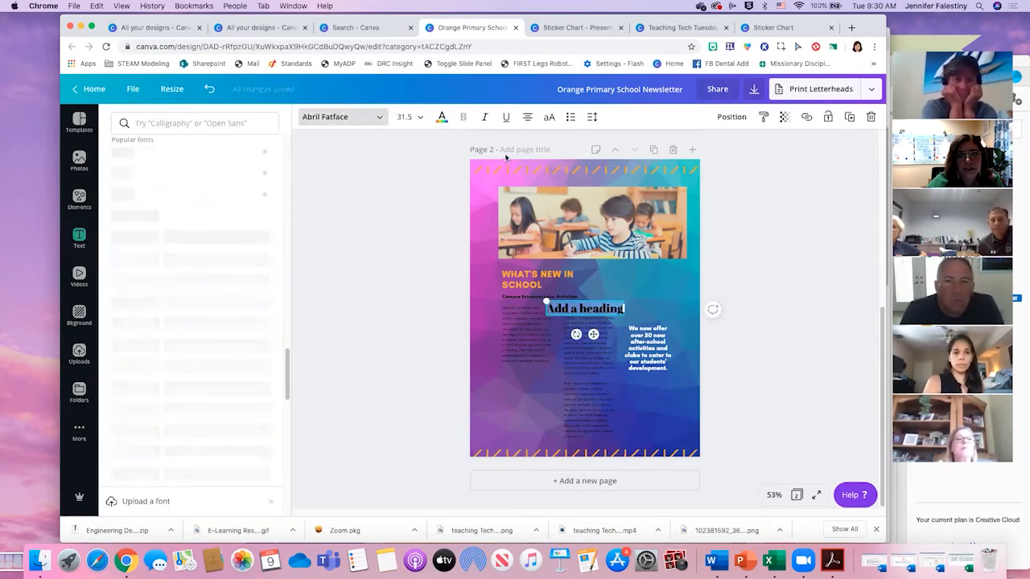
scroll(473, 141, up, 5)
scroll(652, 299, down, 5)
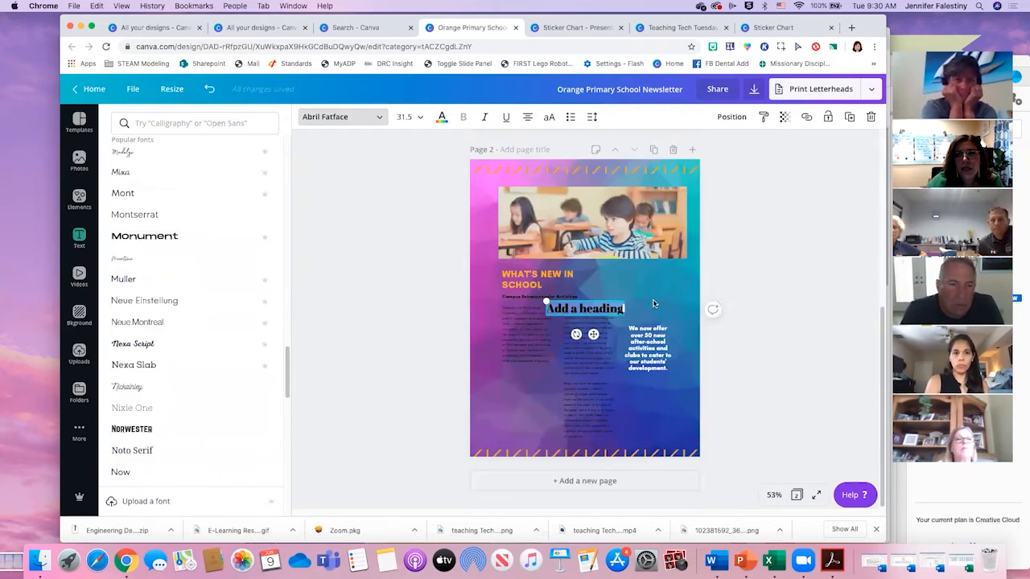
click(660, 300)
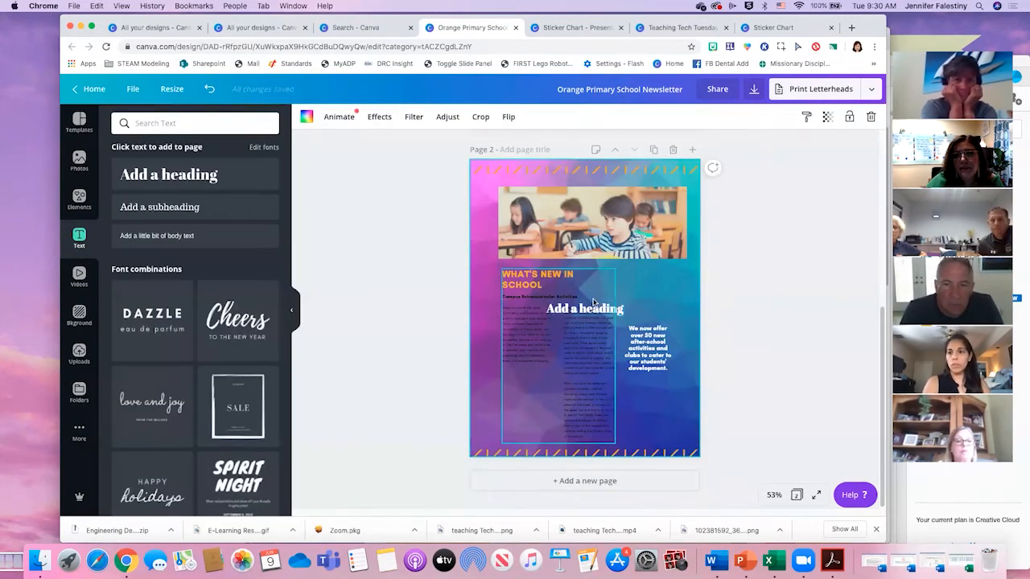
drag(602, 312, 651, 283)
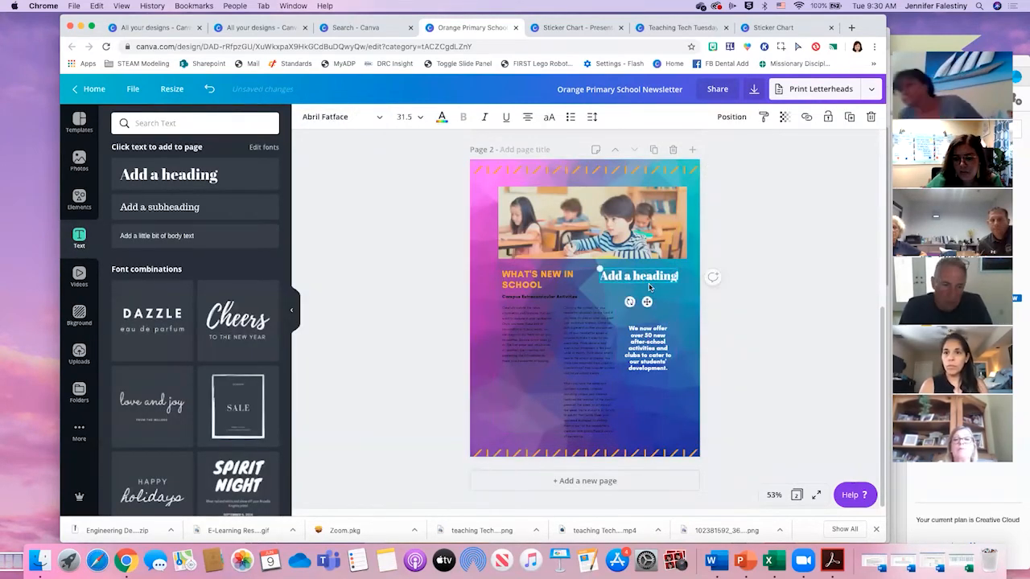
key(Delete)
- Enlarge the grouped "What's New in School" article text on page 2 to about 5.2 wide by 8 high
click(586, 401)
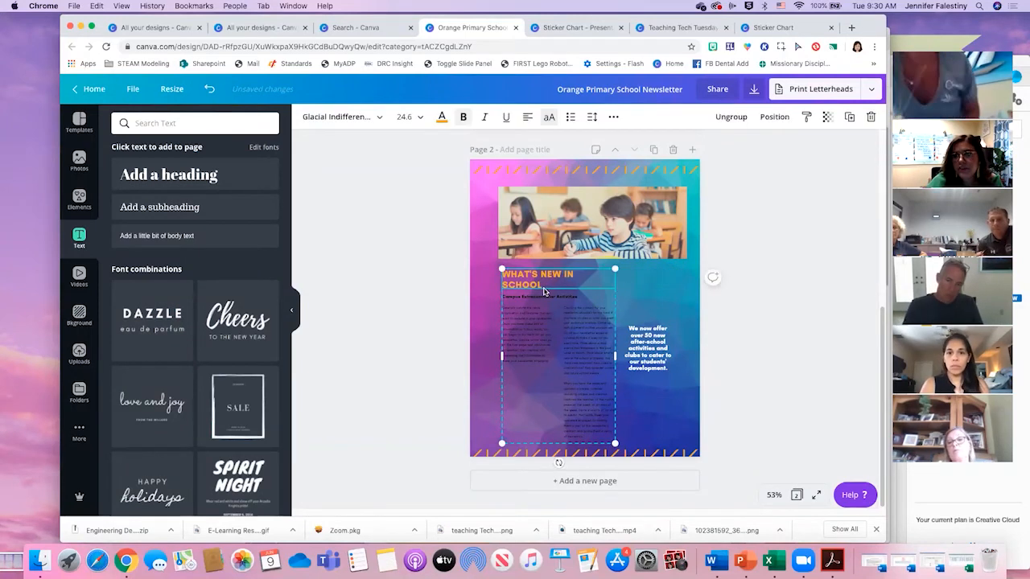
click(599, 420)
click(600, 420)
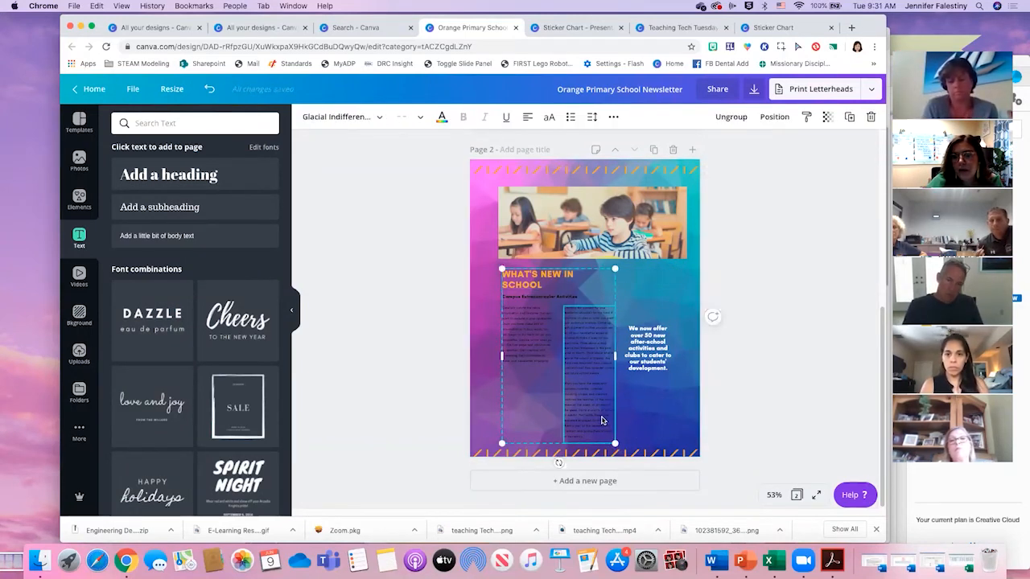
click(647, 282)
click(541, 282)
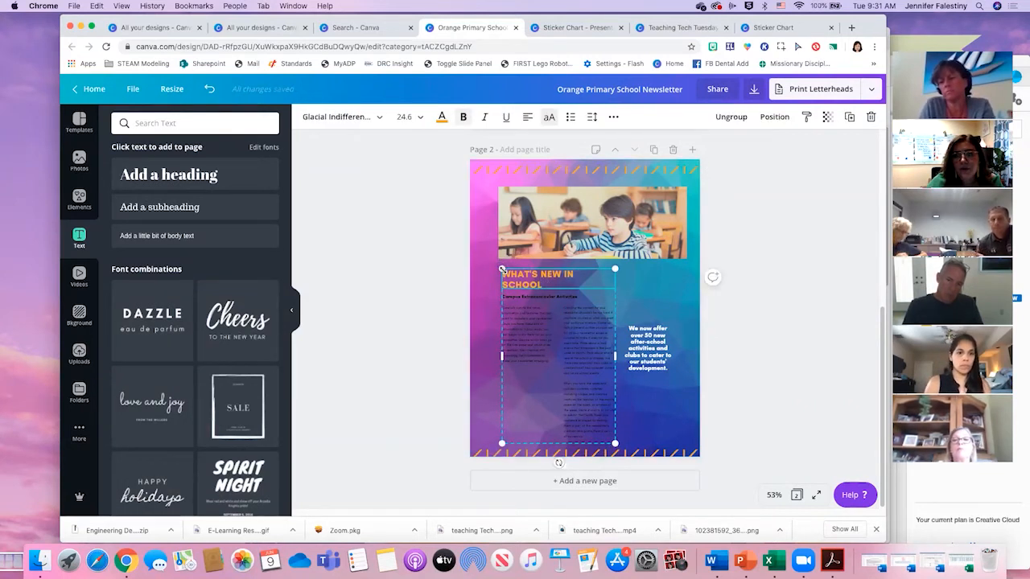
drag(501, 270, 474, 229)
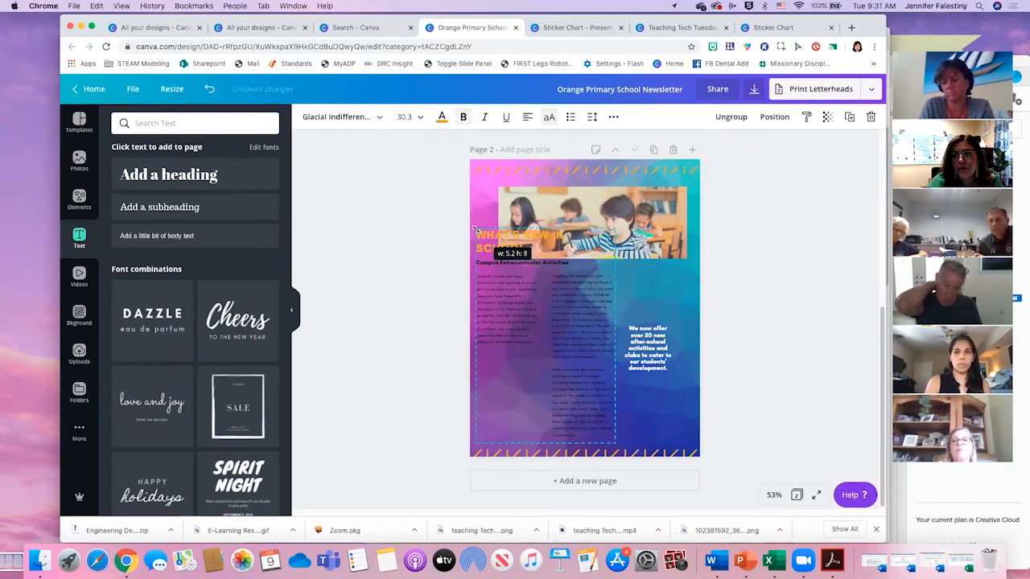
- Enlarge the "We now offer over 50 new after-school activities" callout within the page edge and nudge the article group away from the margin
click(648, 349)
drag(673, 323, 710, 291)
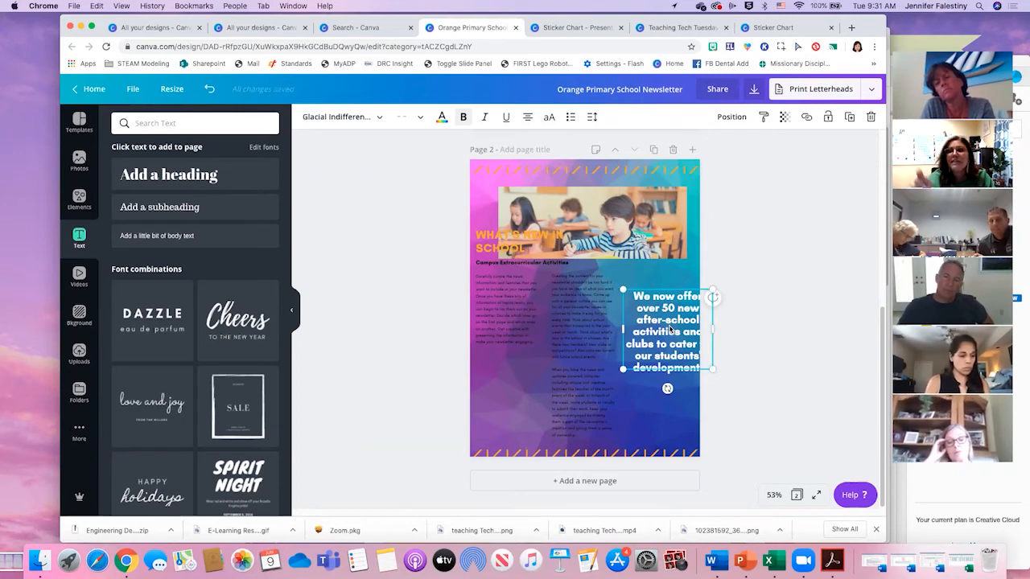
drag(674, 320, 661, 292)
drag(621, 328, 652, 313)
click(565, 329)
drag(592, 336, 601, 345)
click(613, 375)
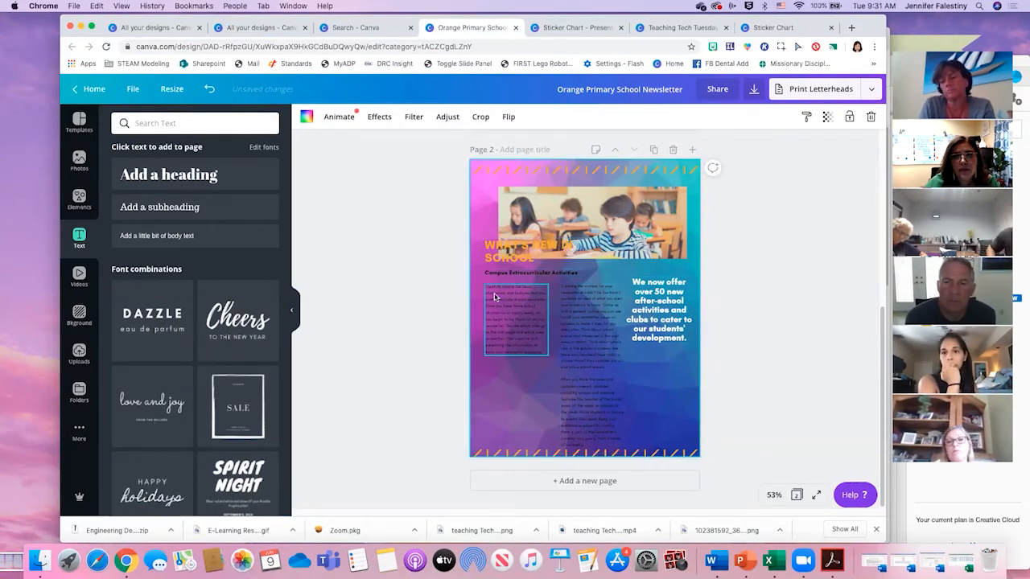
- Delete the two body text columns and move the "What's New in School" heading below the photo
click(521, 308)
key(Delete)
drag(514, 262, 522, 311)
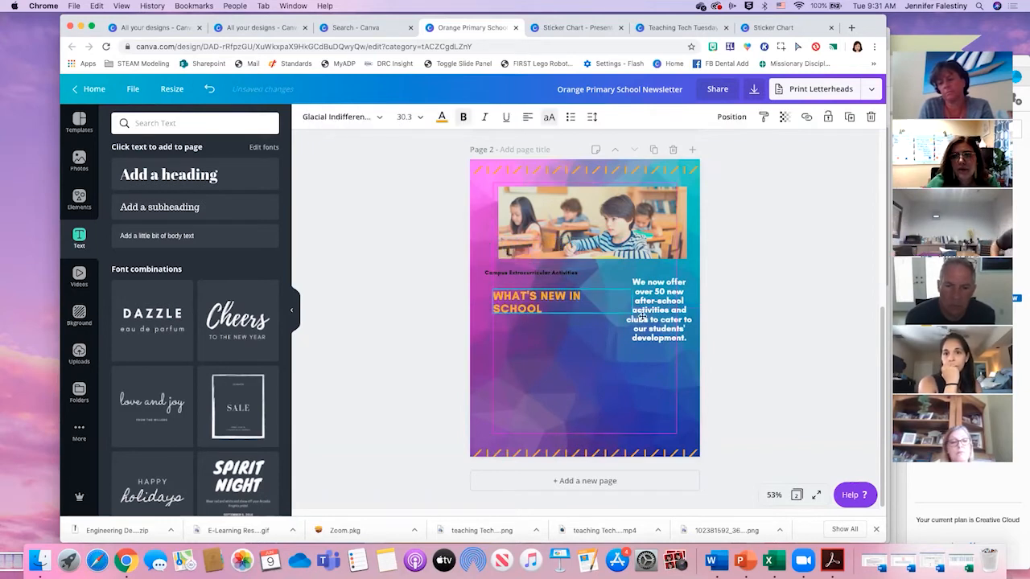
- Place the after-school callout under the "What's New in School" heading and enlarge the two texts as one group
drag(652, 307, 528, 354)
drag(620, 412, 505, 297)
click(714, 116)
drag(628, 384, 726, 448)
drag(547, 402, 559, 384)
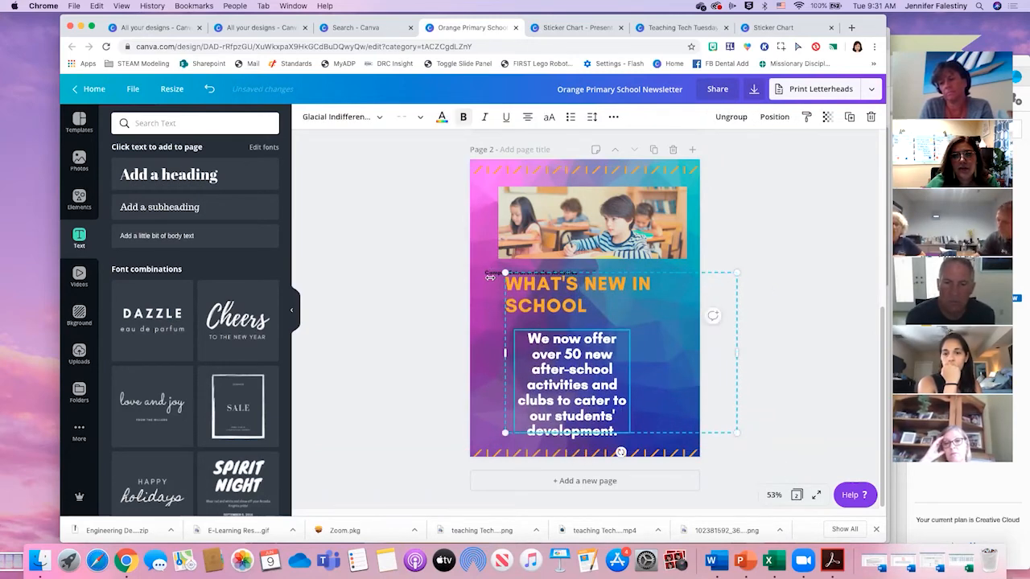
- Delete the small "Campus Extracurricular Activities" subheading from page 2
click(481, 267)
click(487, 274)
key(Delete)
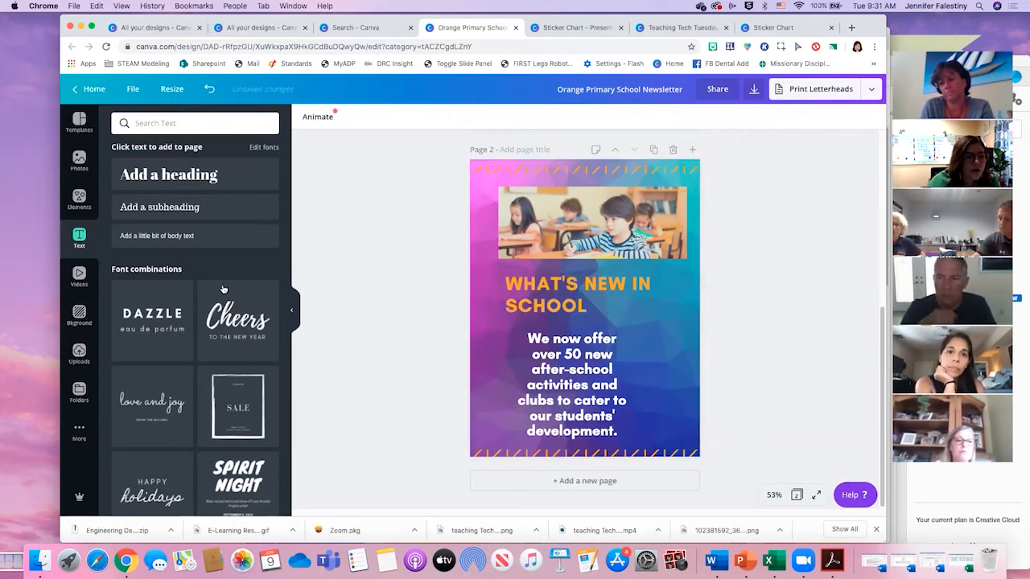
- Replace the grouped heading and callout on page 2 with the "DAZZLE eau de parfum" font combination
scroll(209, 306, down, 2)
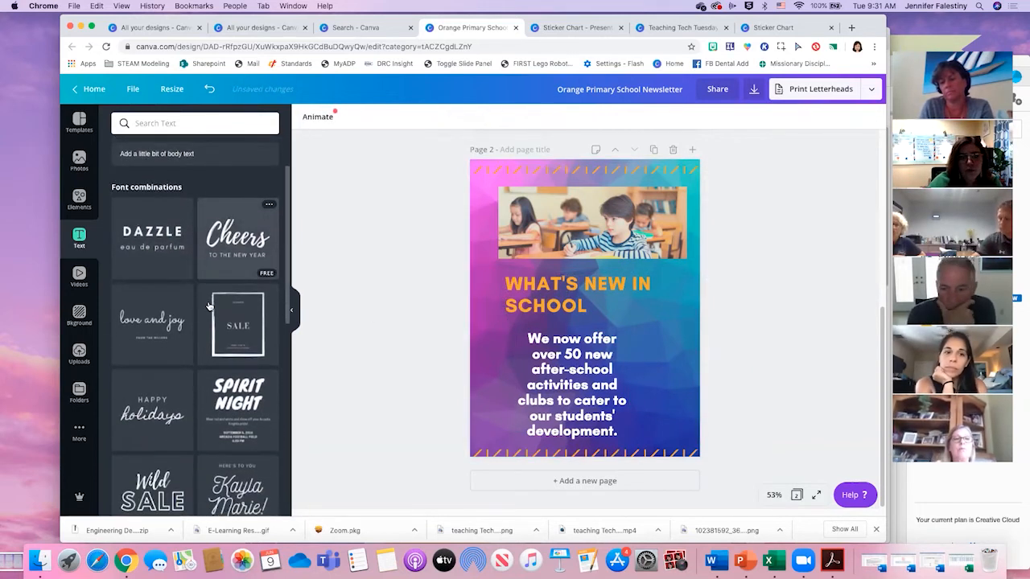
scroll(208, 306, down, 1)
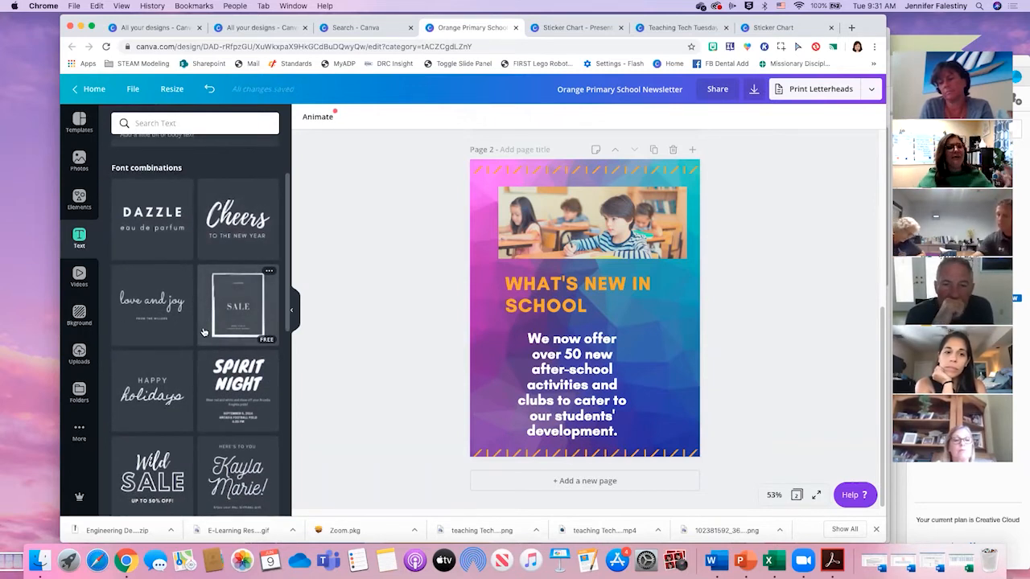
click(573, 365)
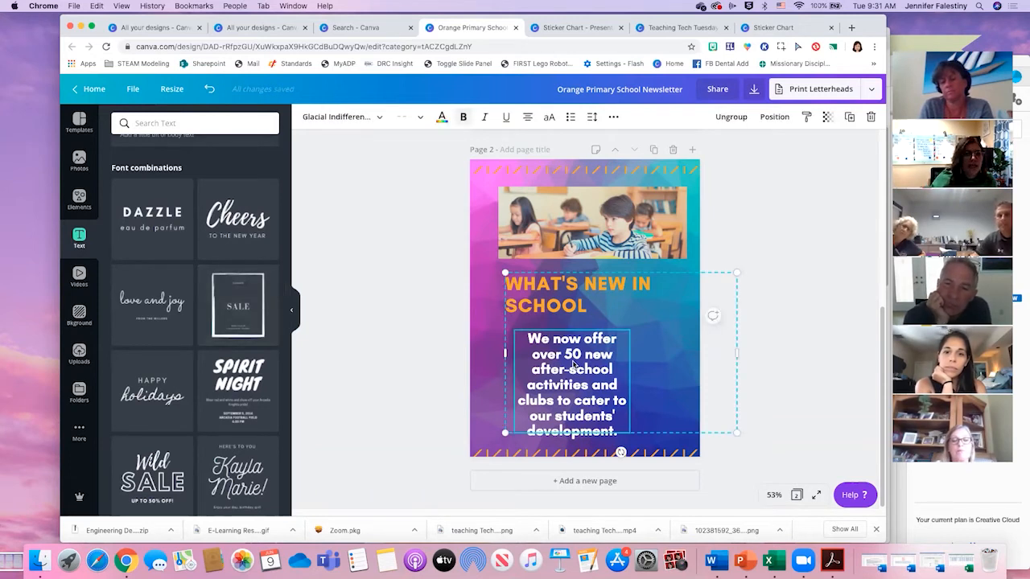
key(Delete)
key(Delete)
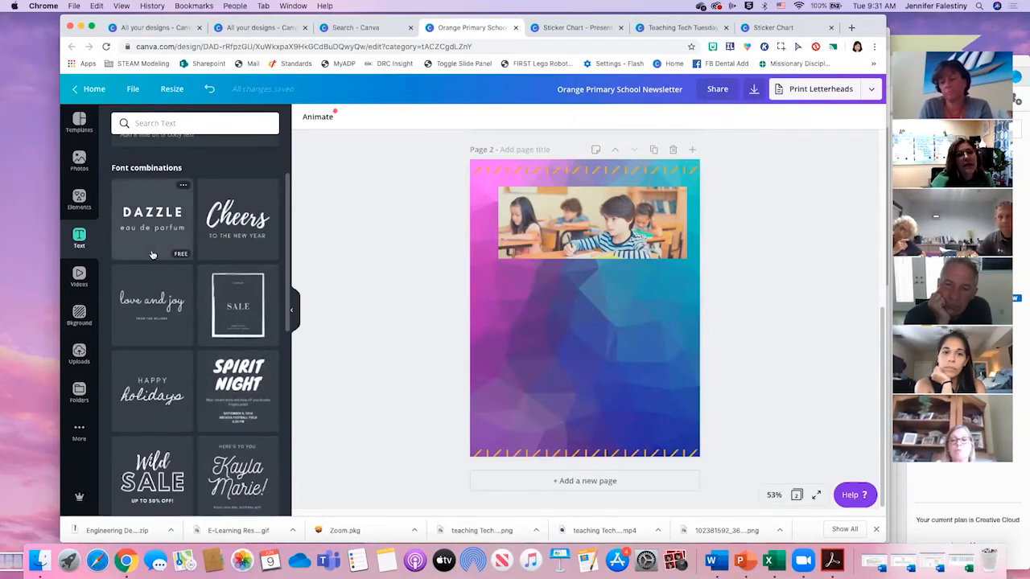
click(161, 207)
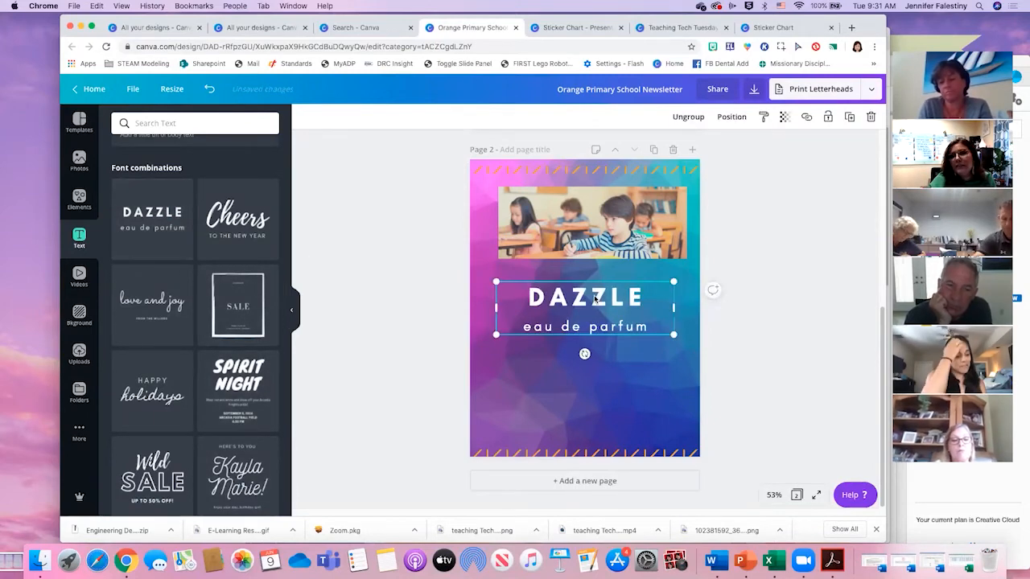
- Look through the remaining font combinations
scroll(227, 404, down, 10)
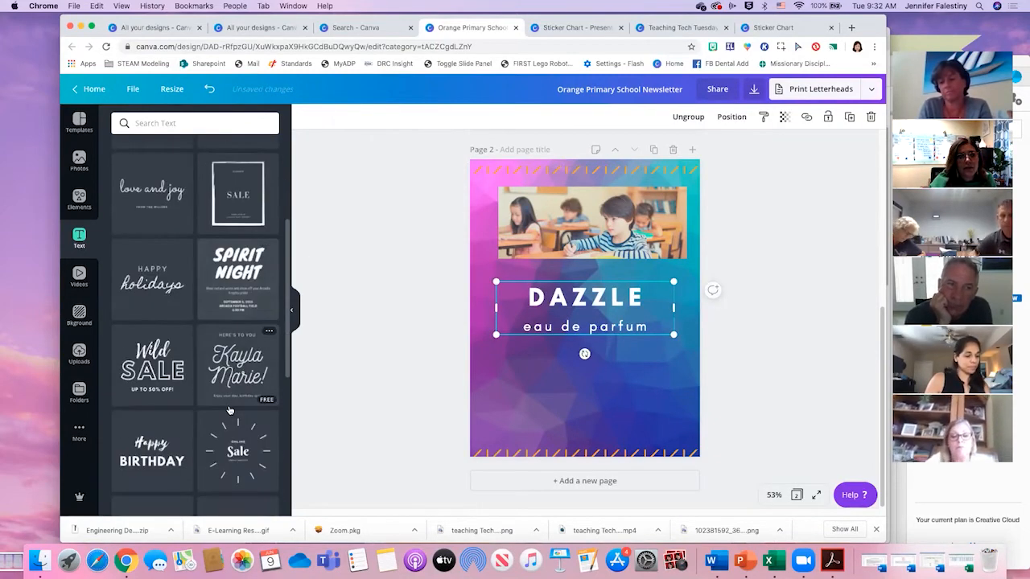
scroll(227, 403, up, 3)
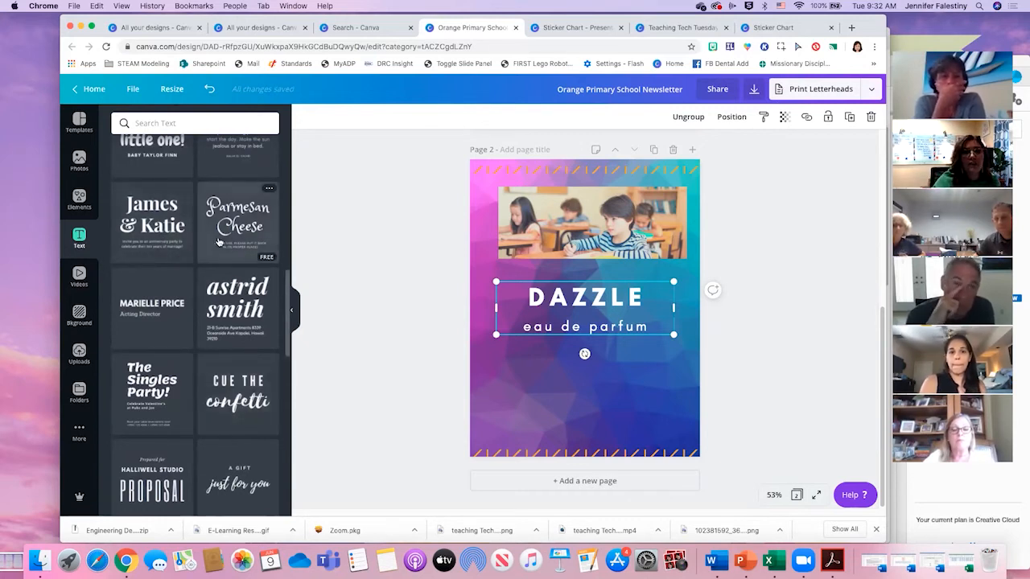
scroll(160, 206, up, 3)
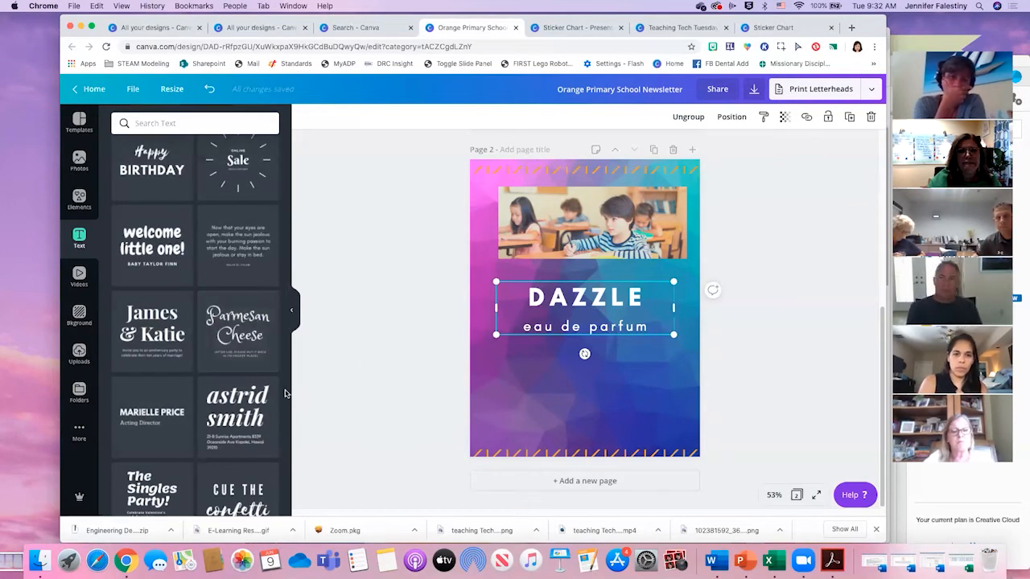
scroll(198, 241, up, 10)
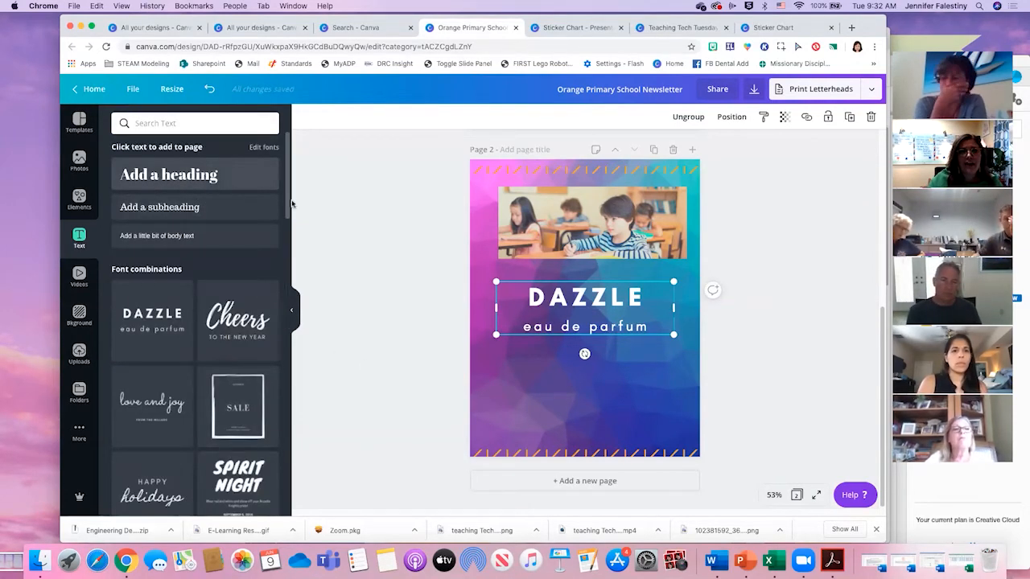
- Try a separate heading below the DAZZLE text on page 2, and delete it
click(198, 173)
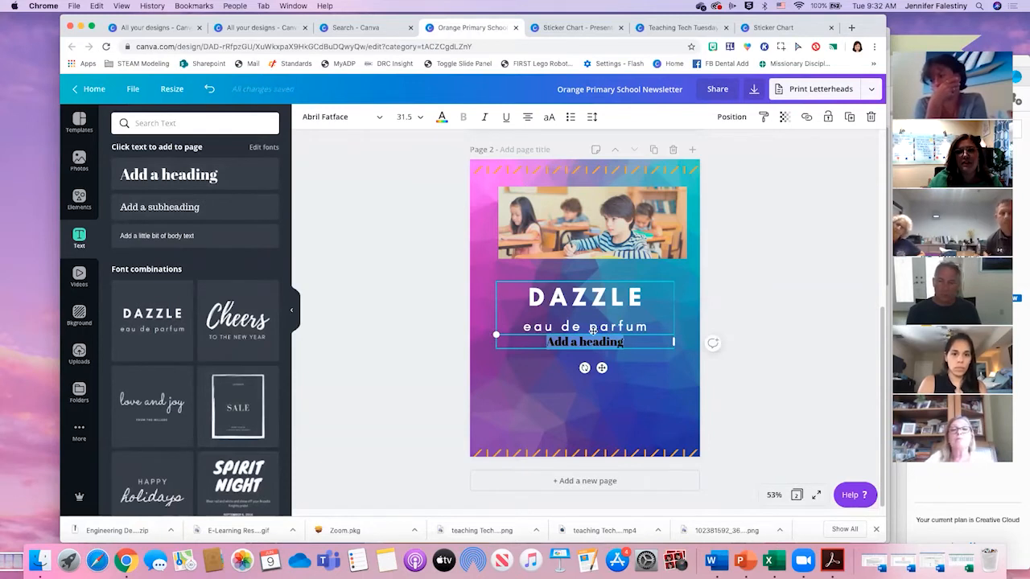
drag(585, 342, 588, 367)
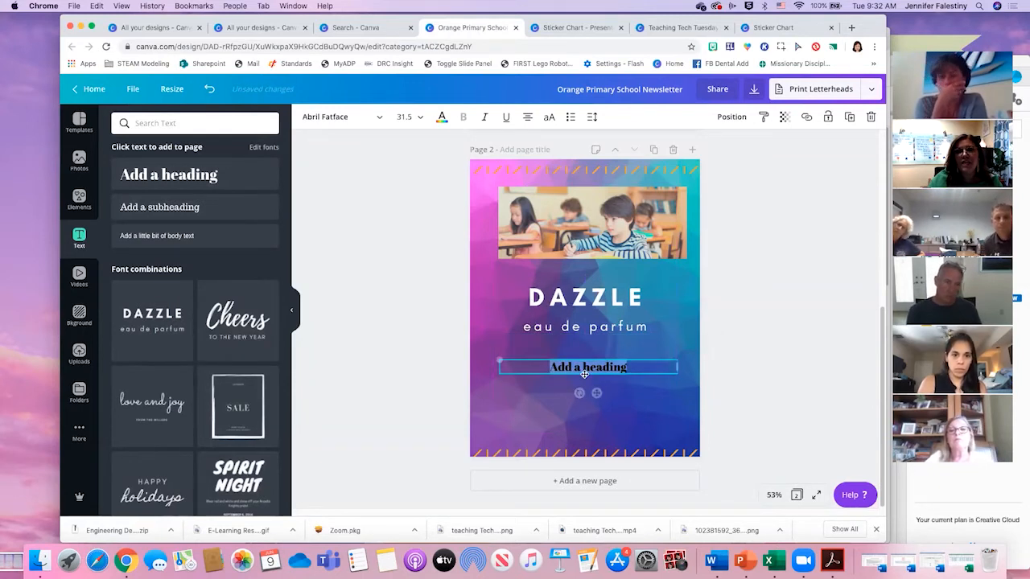
click(543, 291)
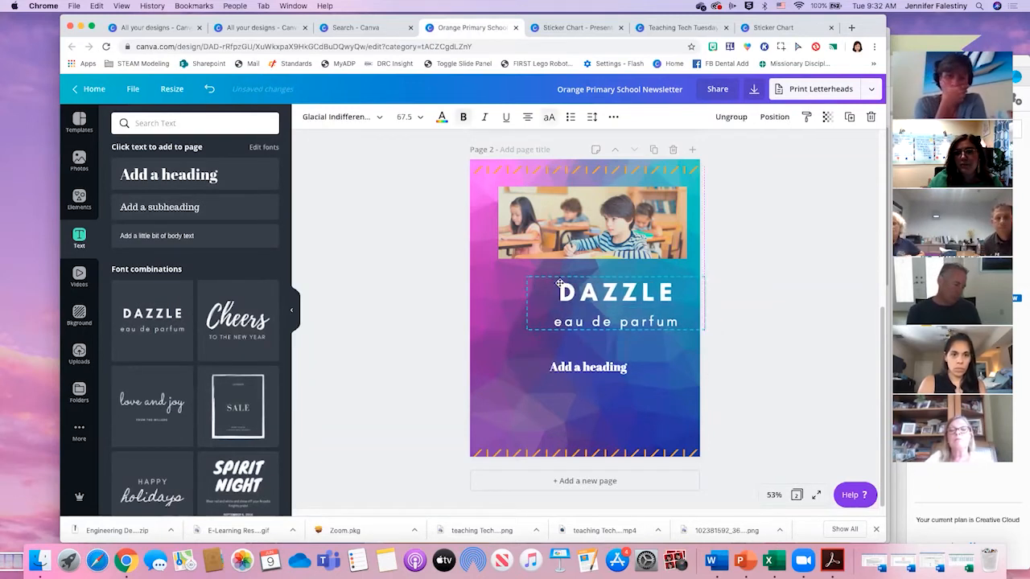
click(573, 368)
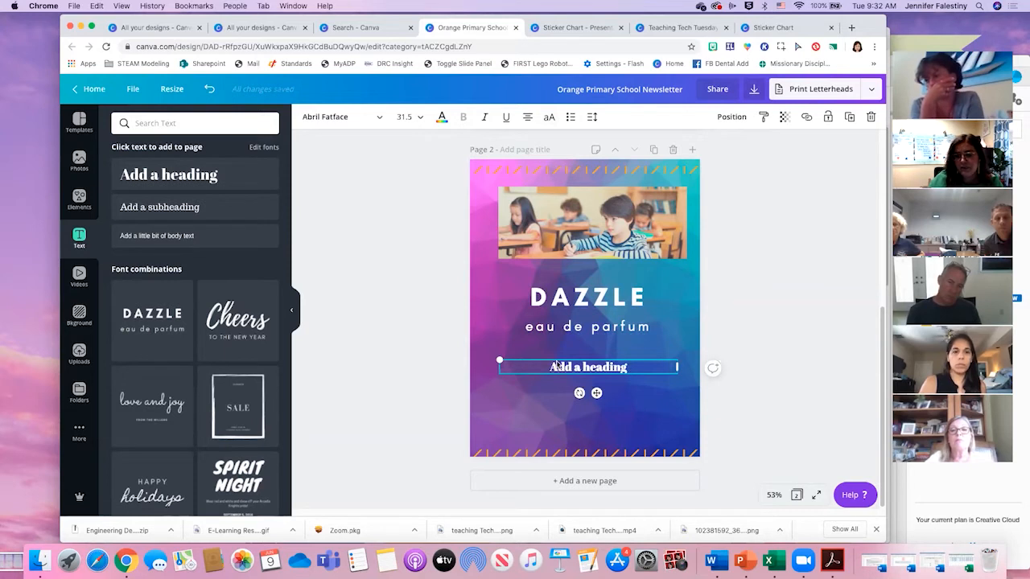
key(Delete)
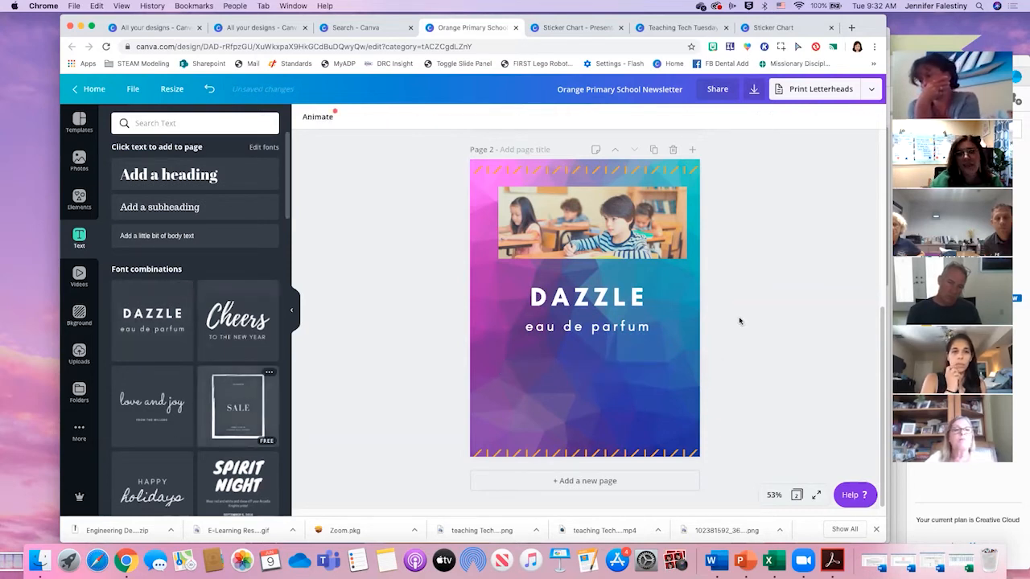
- Shift the DAZZLE text group slightly lower on page 2 and reposition the classroom photo above it
click(609, 303)
drag(609, 303, 609, 316)
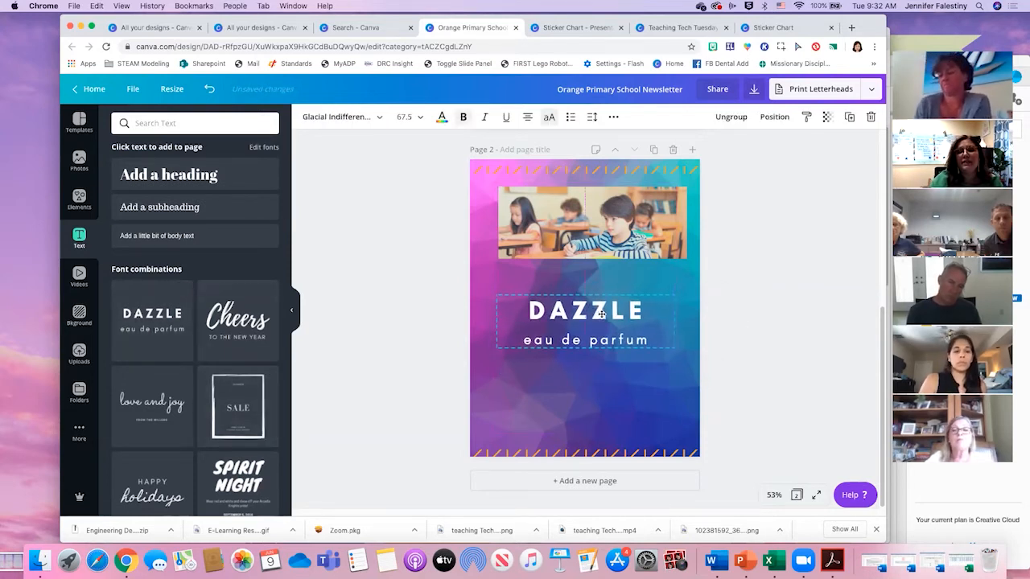
click(668, 372)
drag(635, 258, 628, 268)
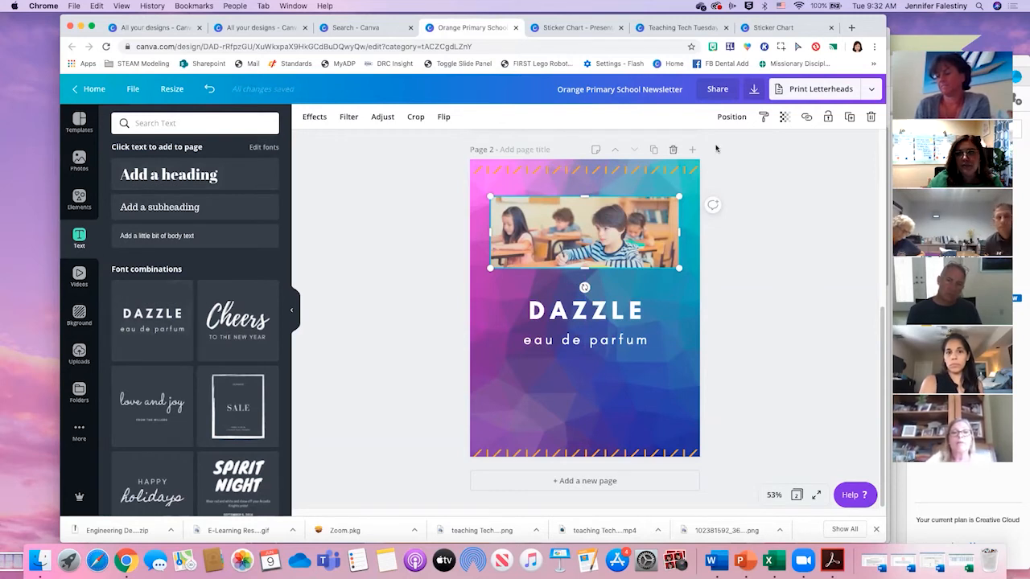
- Review the newsletter's publishing options and its download settings for file type and pages
click(878, 94)
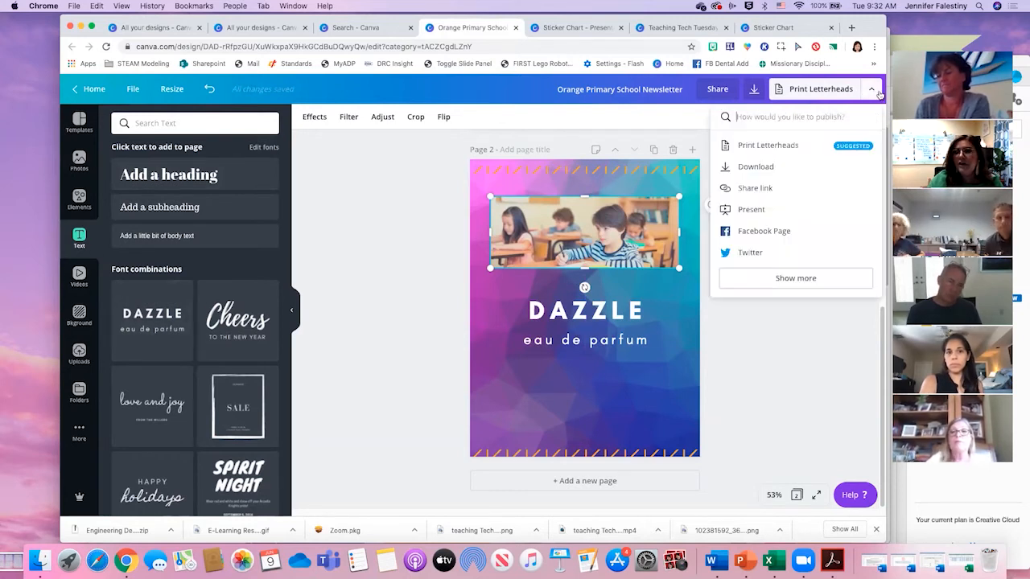
click(800, 173)
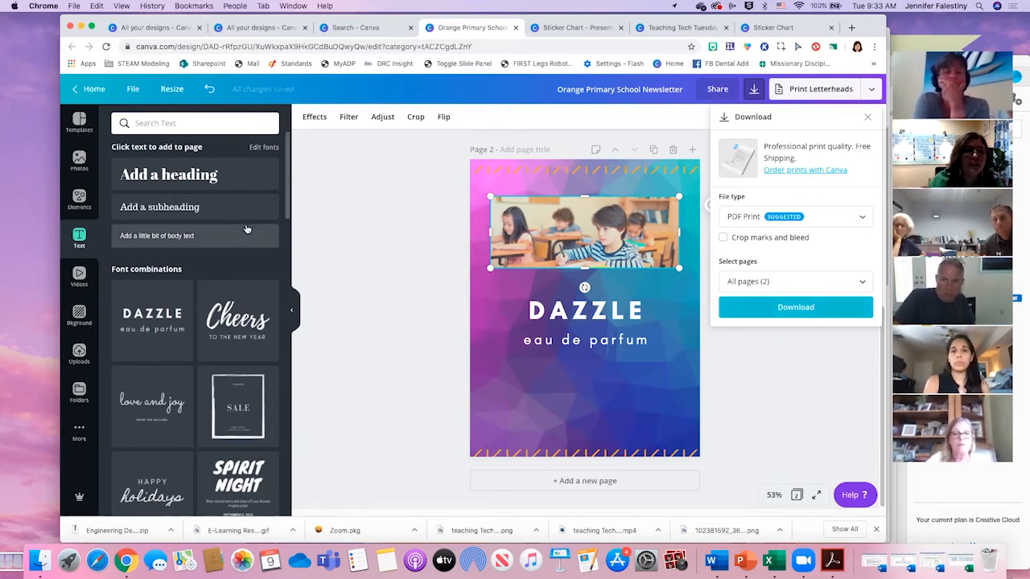
click(665, 373)
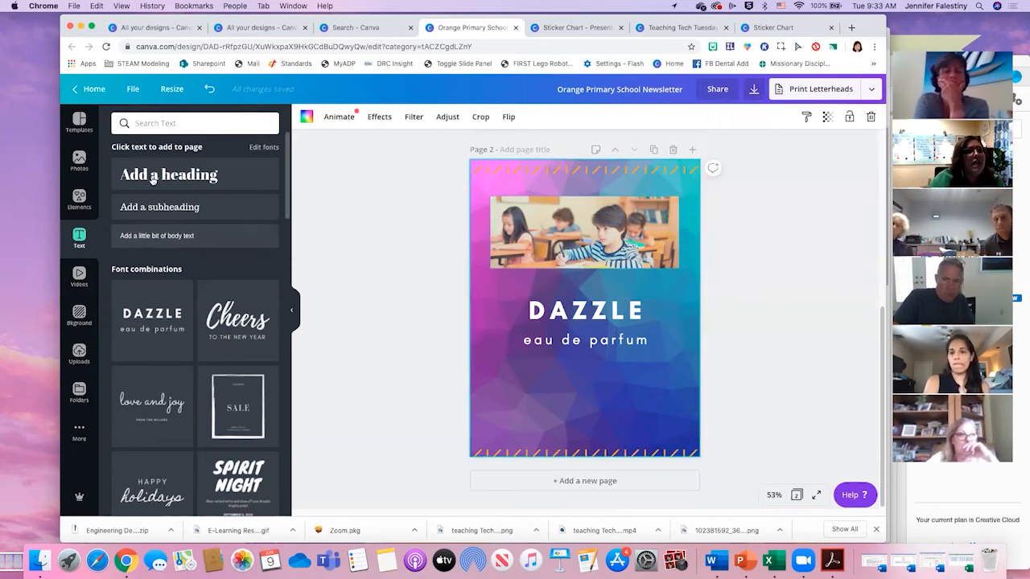
- Add a three-cell photo grid from the Grids elements to page 2, shrink it and place it below the classroom photo
scroll(190, 305, down, 1)
drag(190, 303, 228, 232)
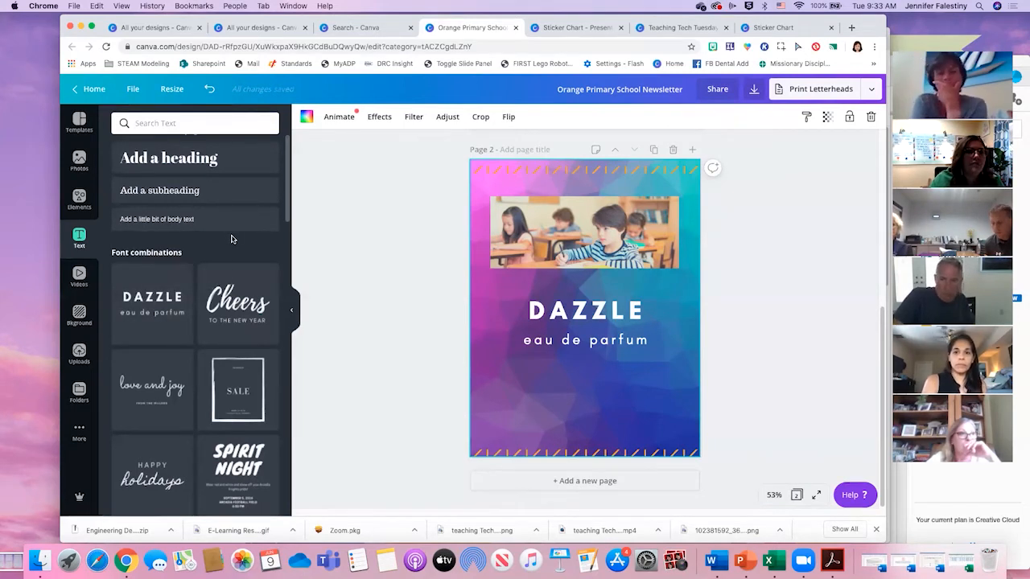
click(81, 201)
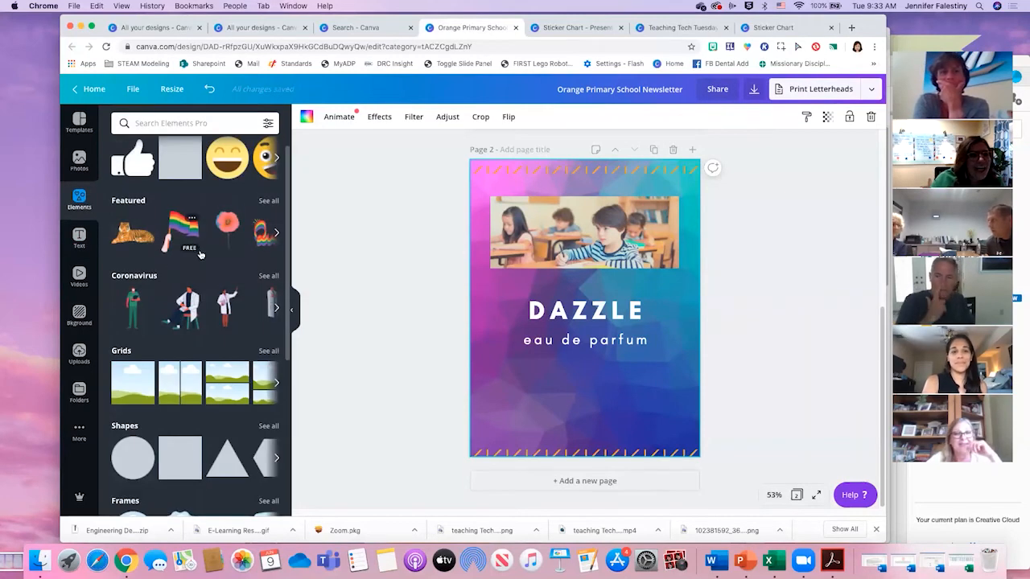
scroll(201, 253, up, 1)
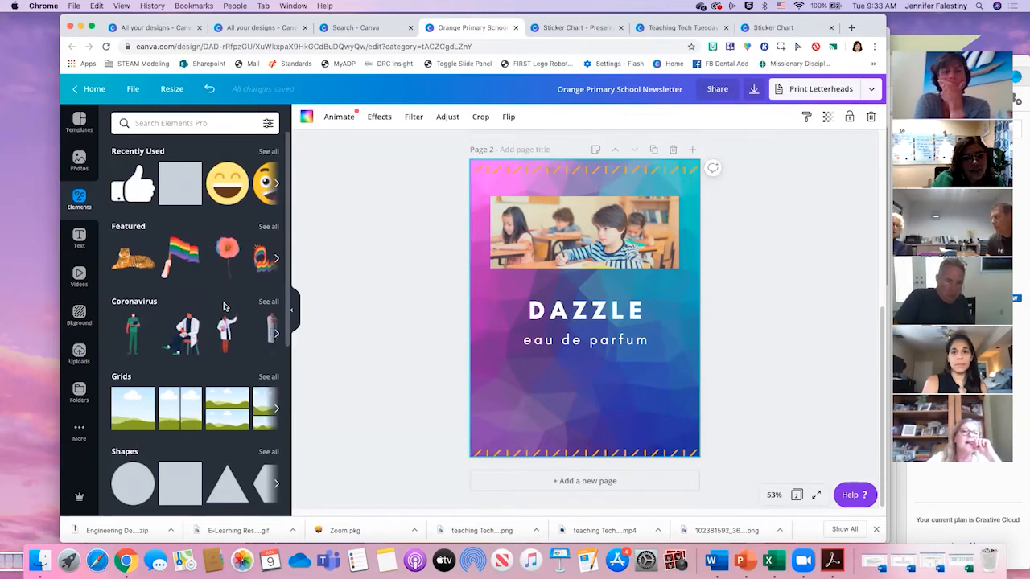
scroll(273, 400, down, 1)
scroll(273, 400, right, 3)
scroll(276, 402, right, 3)
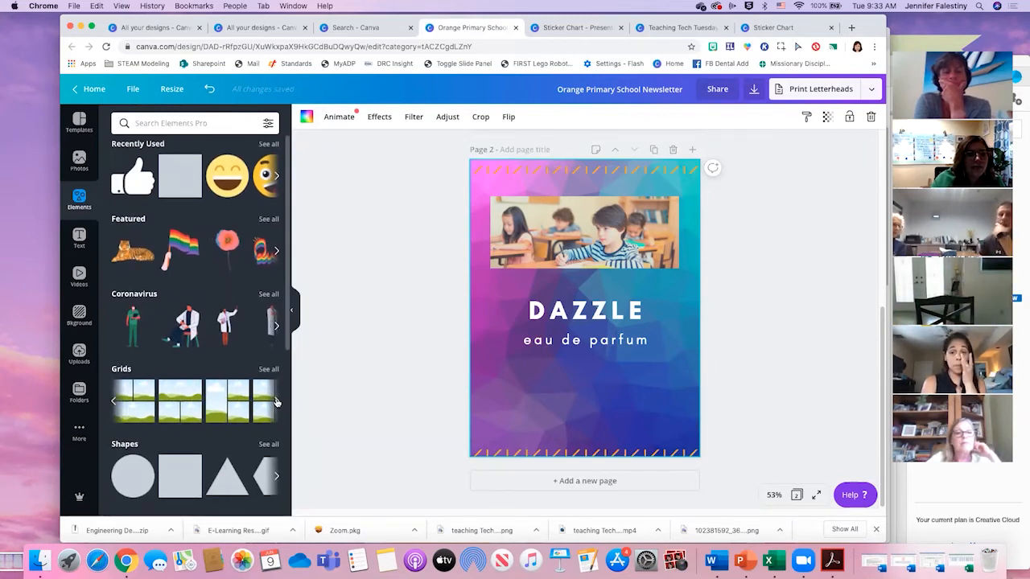
drag(230, 415, 605, 392)
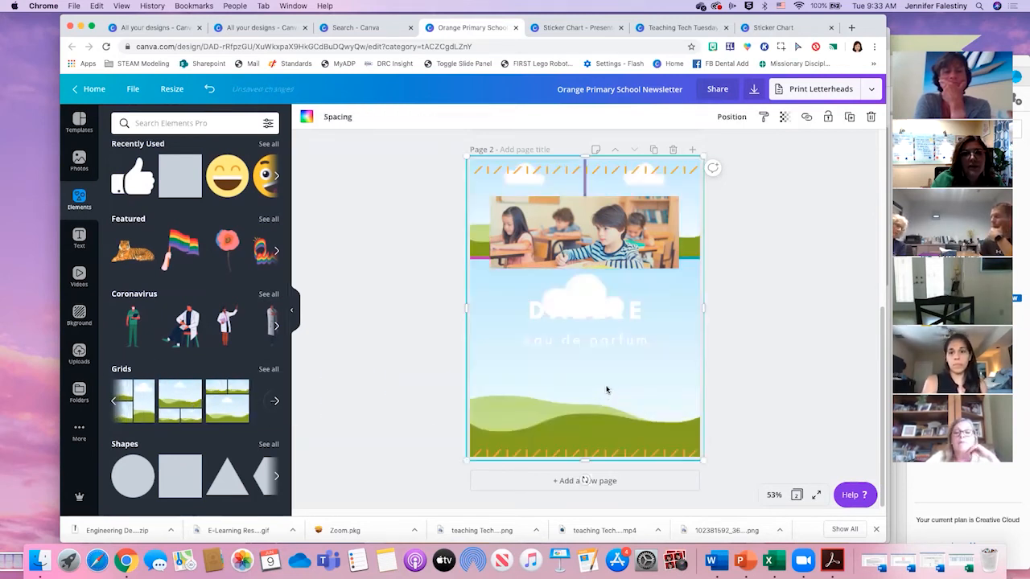
drag(703, 156, 593, 286)
drag(572, 399, 670, 388)
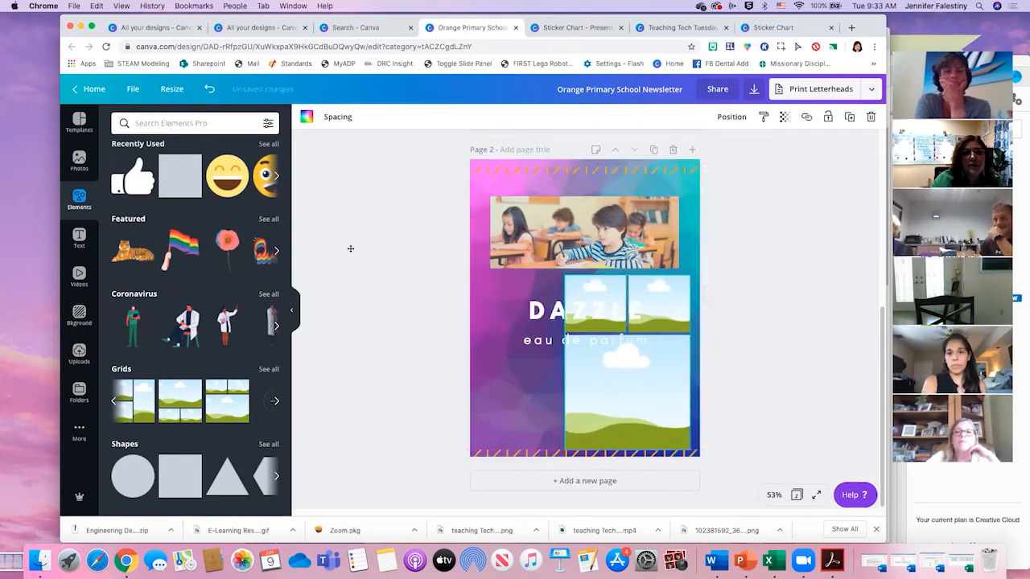
- Fill the grid's two upper cells with the grey and teal striped uploads, and delete the whole grid from page 2
click(79, 354)
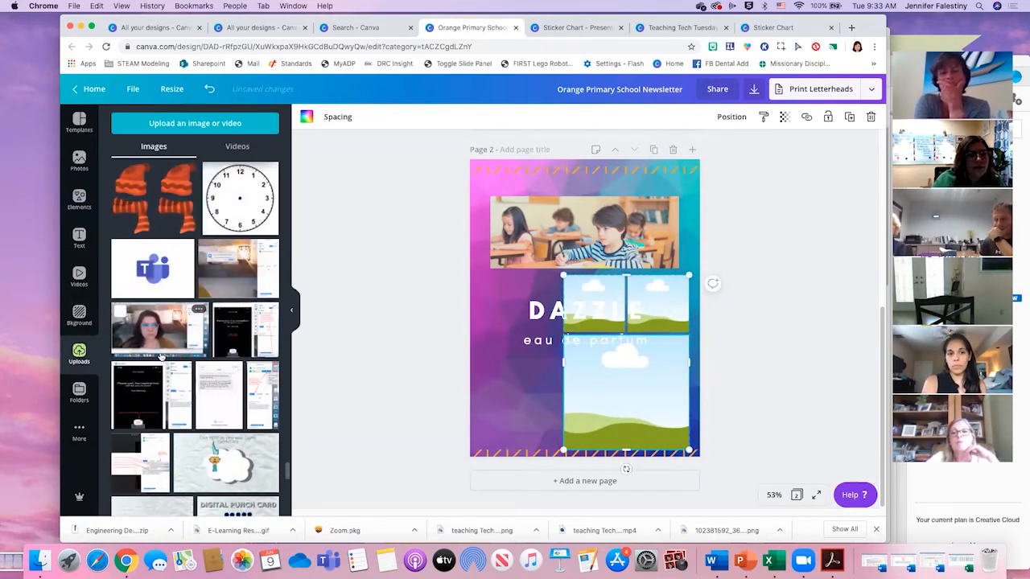
scroll(189, 391, down, 10)
scroll(189, 362, up, 4)
drag(195, 252, 595, 304)
drag(259, 201, 633, 294)
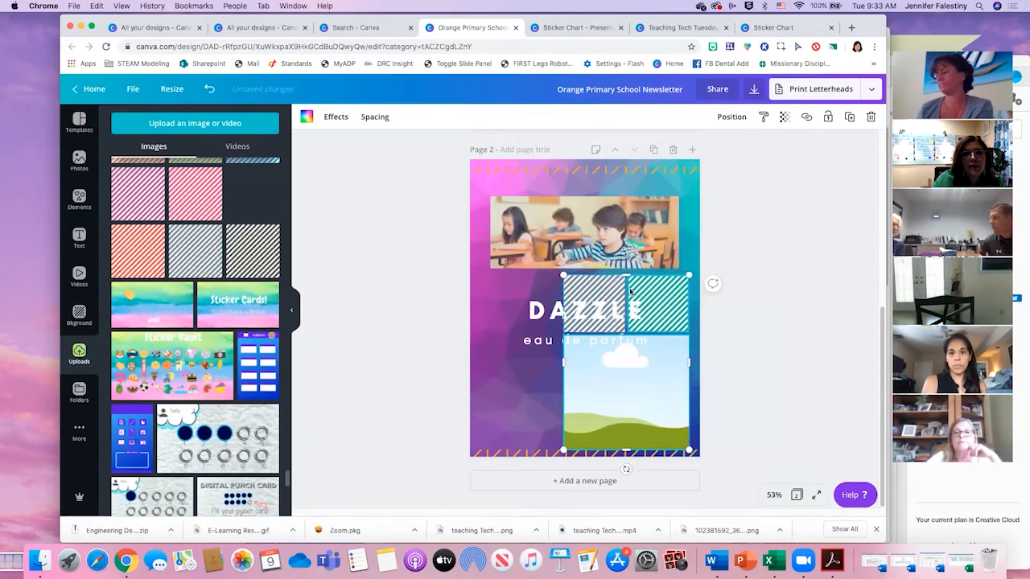
drag(177, 384, 616, 390)
key(Delete)
key(Delete)
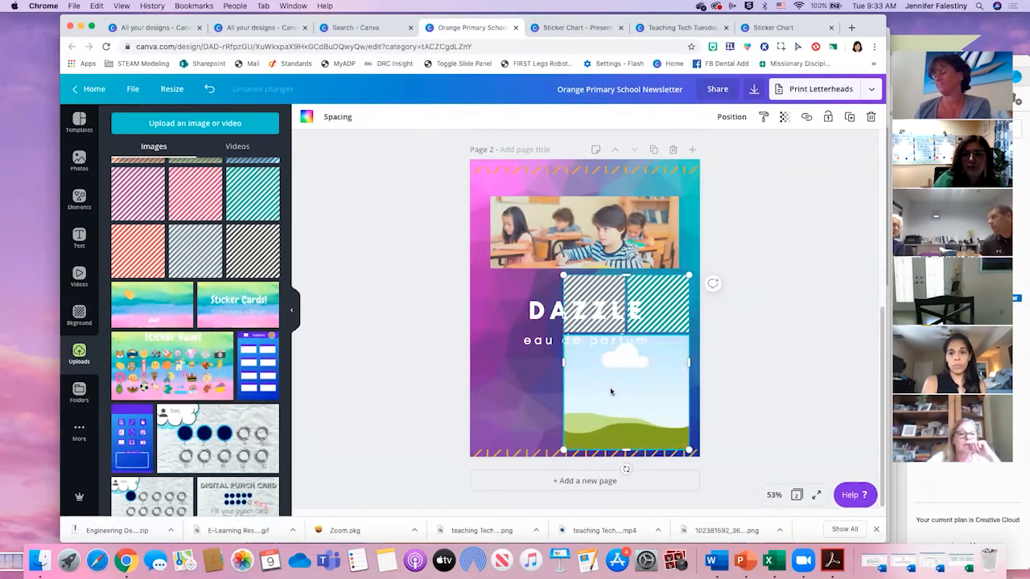
- Try a plain circle shape on page 2, open its colour choices, and delete it
click(80, 196)
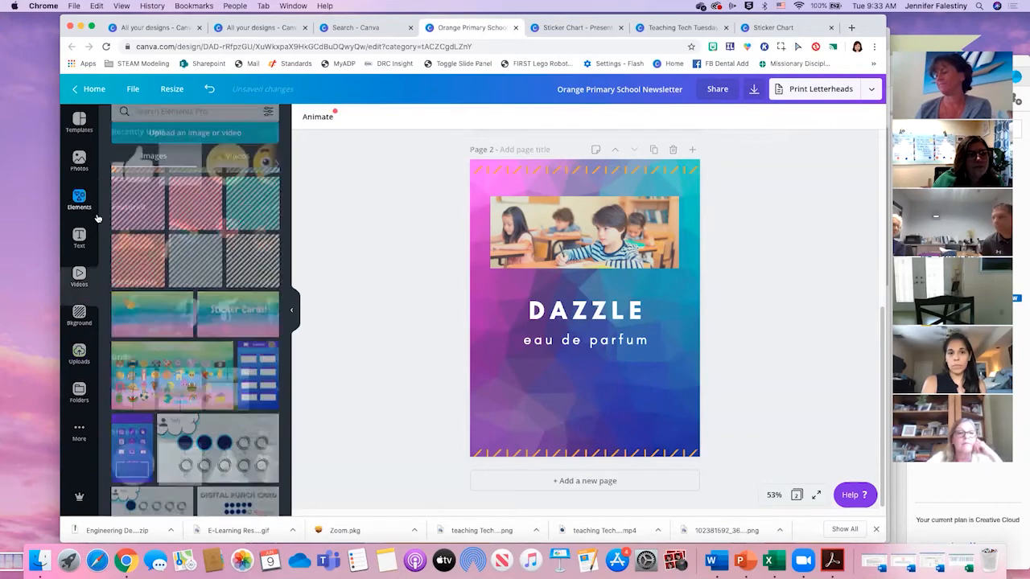
scroll(178, 308, down, 3)
scroll(179, 308, down, 1)
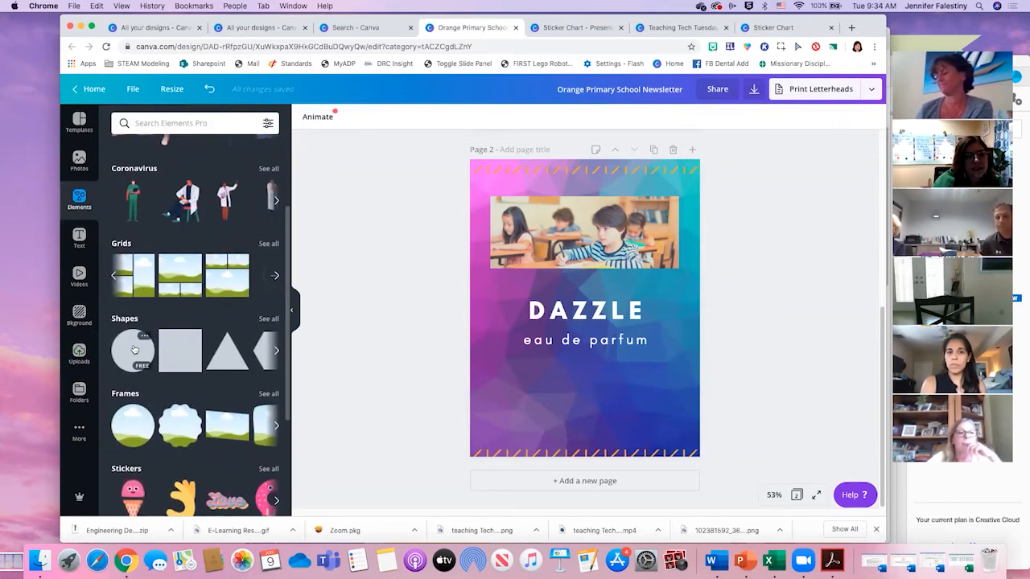
click(136, 350)
click(308, 118)
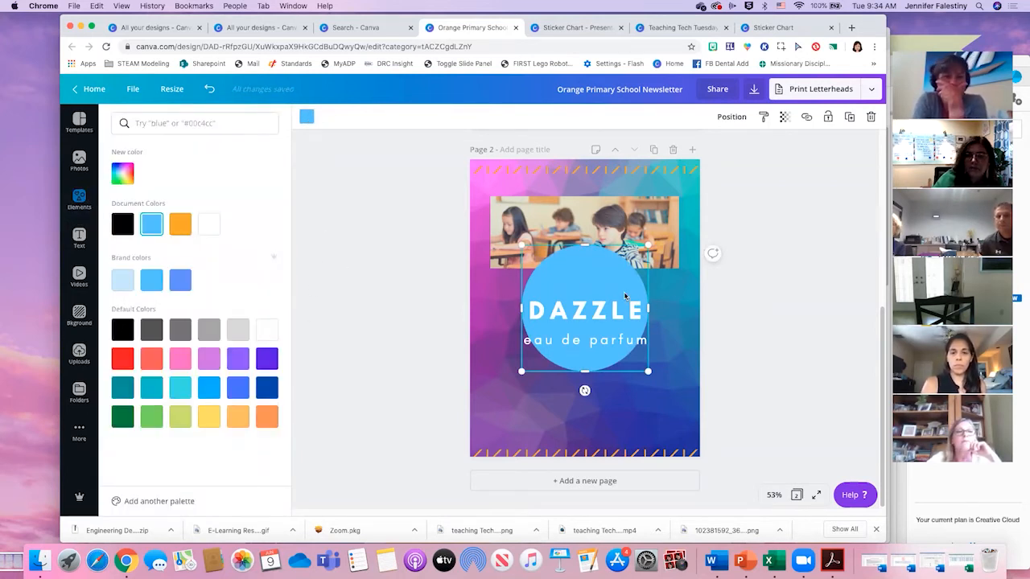
key(Delete)
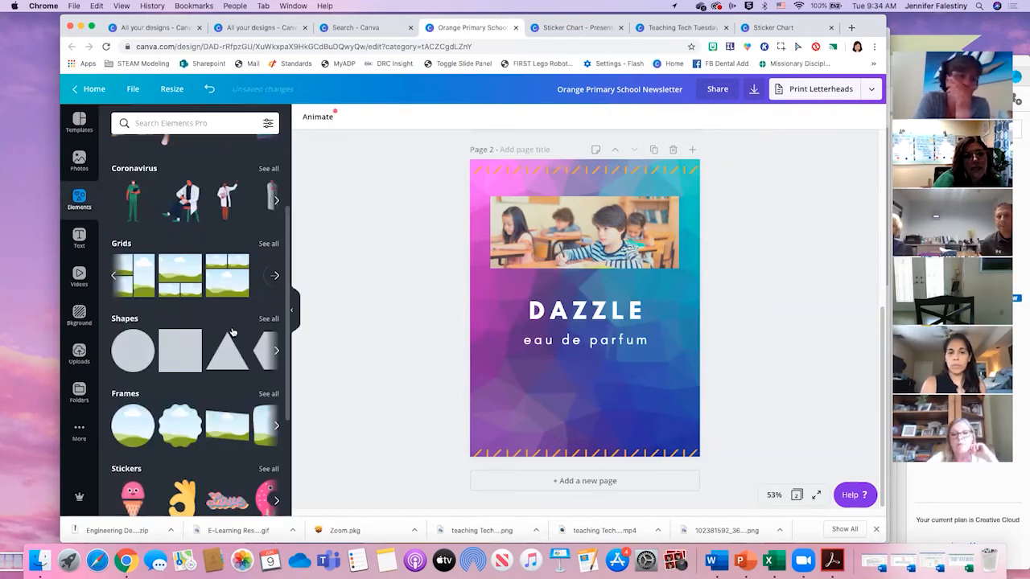
- Look through the full collection of shapes and return to the element categories
scroll(257, 314, down, 1)
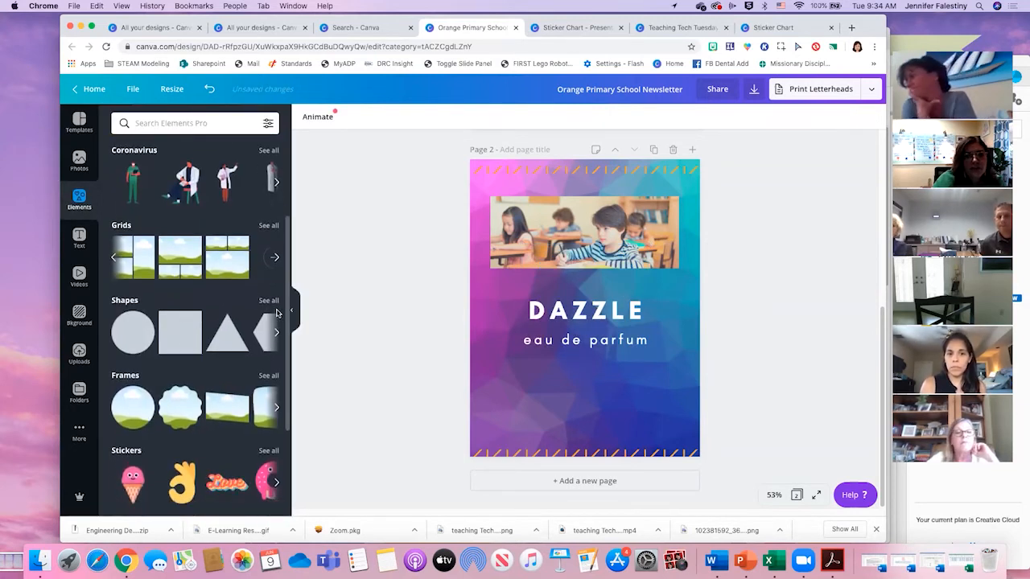
click(270, 300)
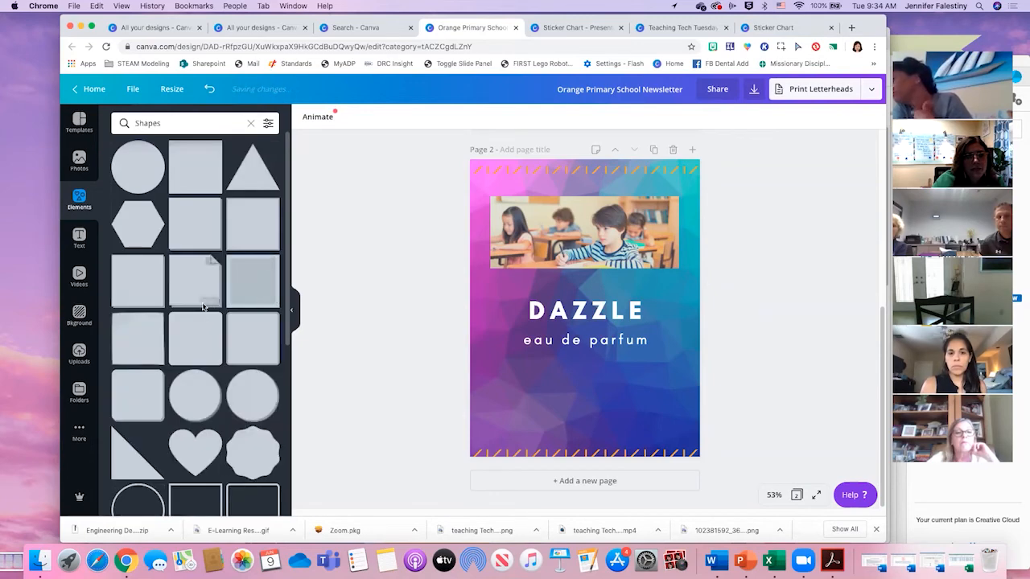
scroll(197, 312, down, 5)
scroll(211, 312, down, 10)
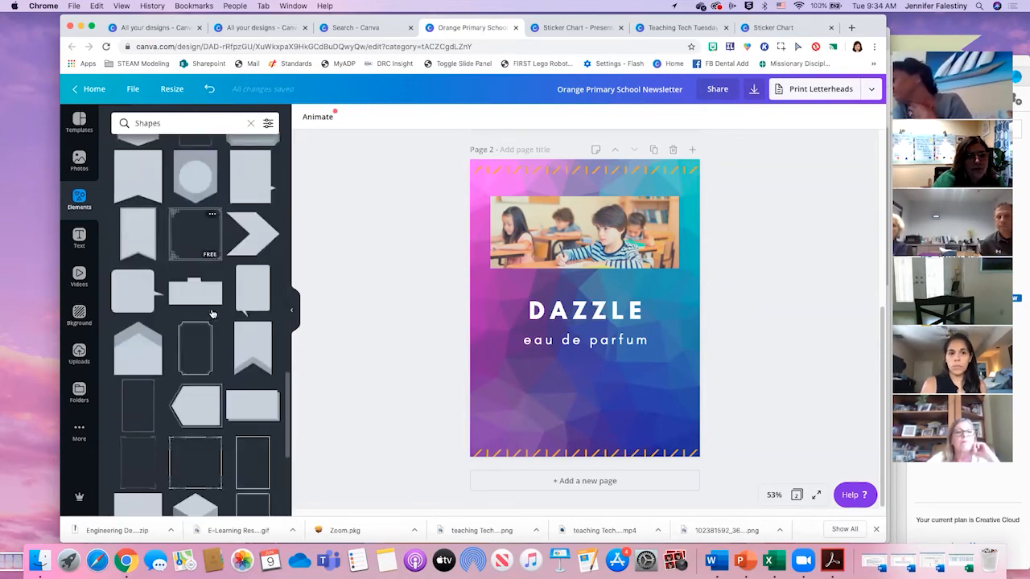
scroll(207, 308, down, 3)
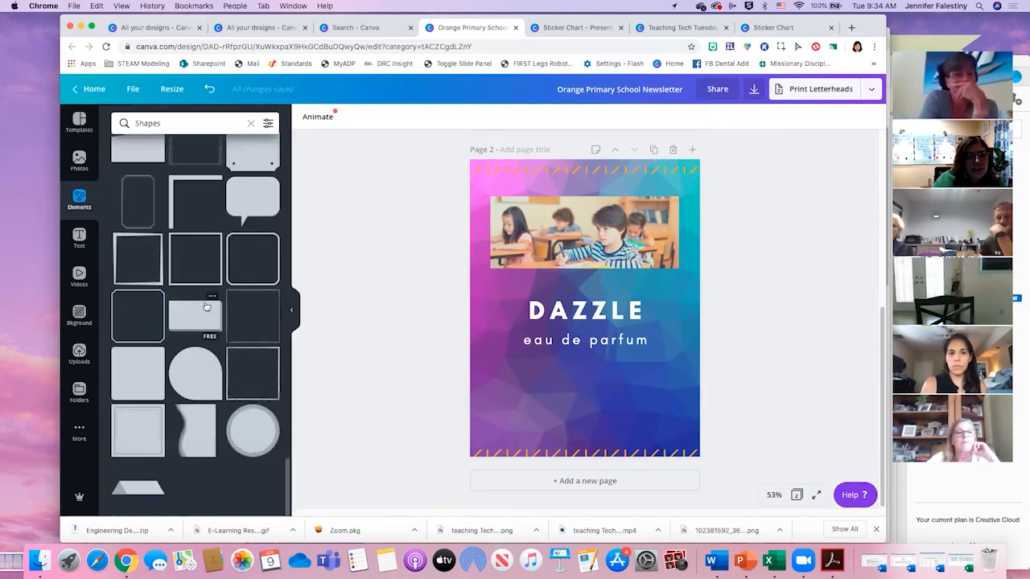
scroll(207, 309, up, 20)
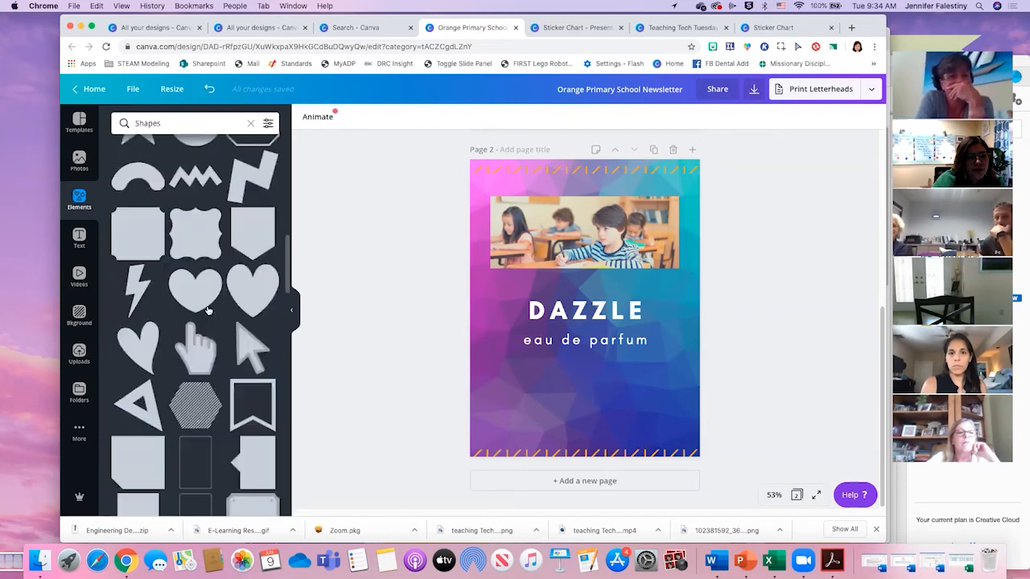
click(249, 123)
- Add the blue-to-purple circle from the full Gradients collection to page 2
scroll(147, 249, down, 5)
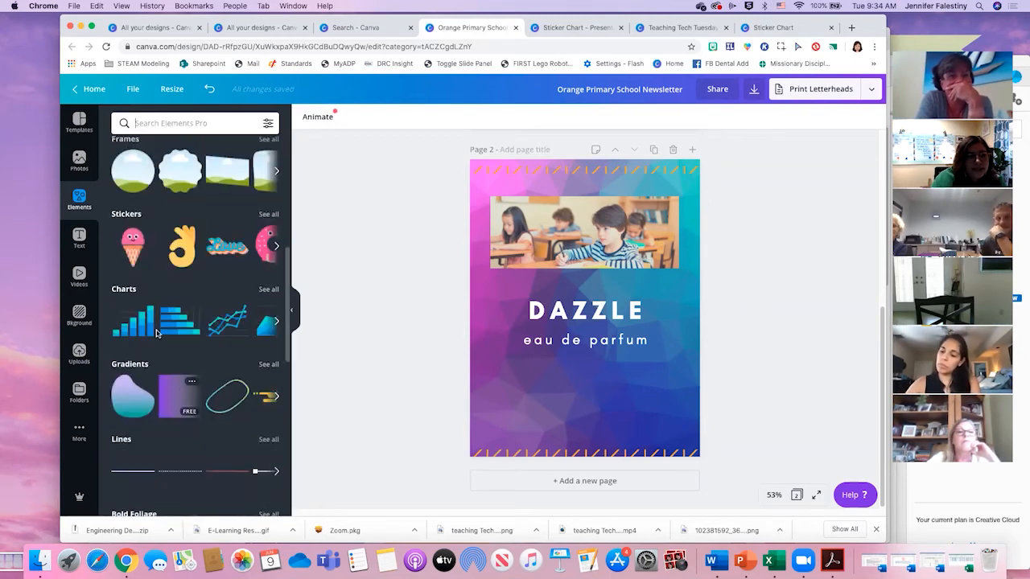
click(267, 365)
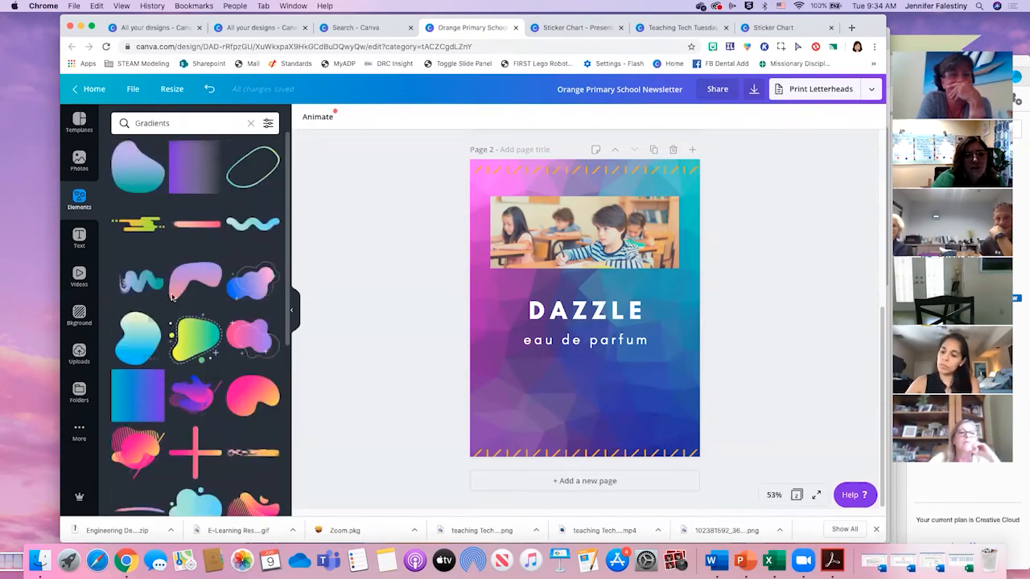
scroll(193, 346, down, 4)
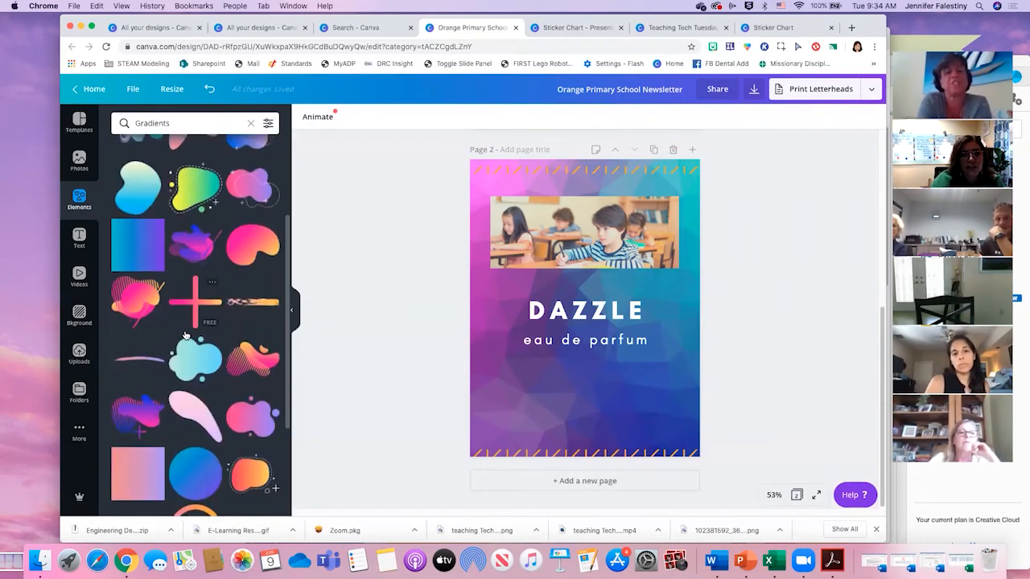
click(178, 447)
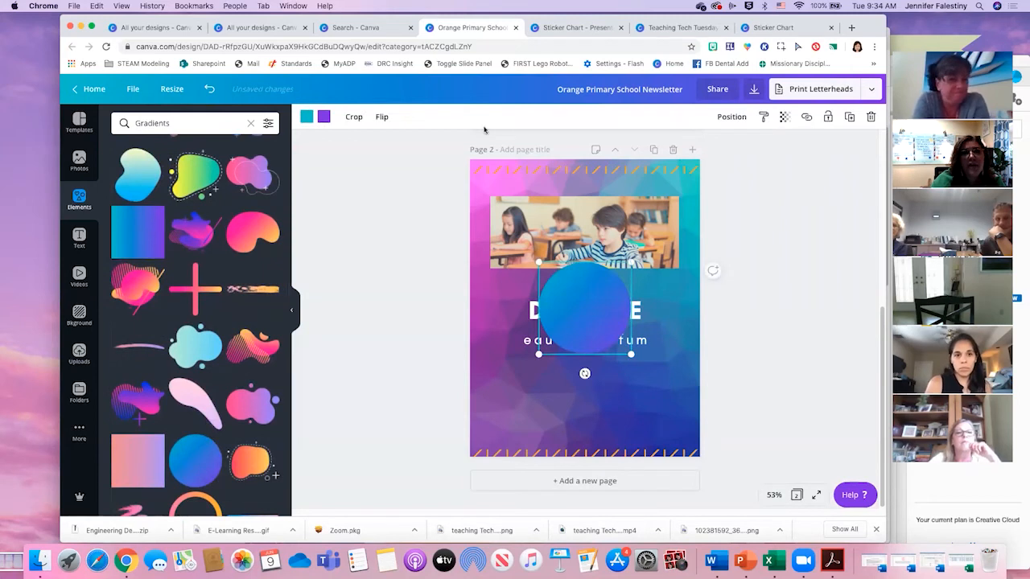
- Try recolouring the gradient circle with yellow and orange in place of its teal and purple, and delete it
click(329, 119)
click(209, 223)
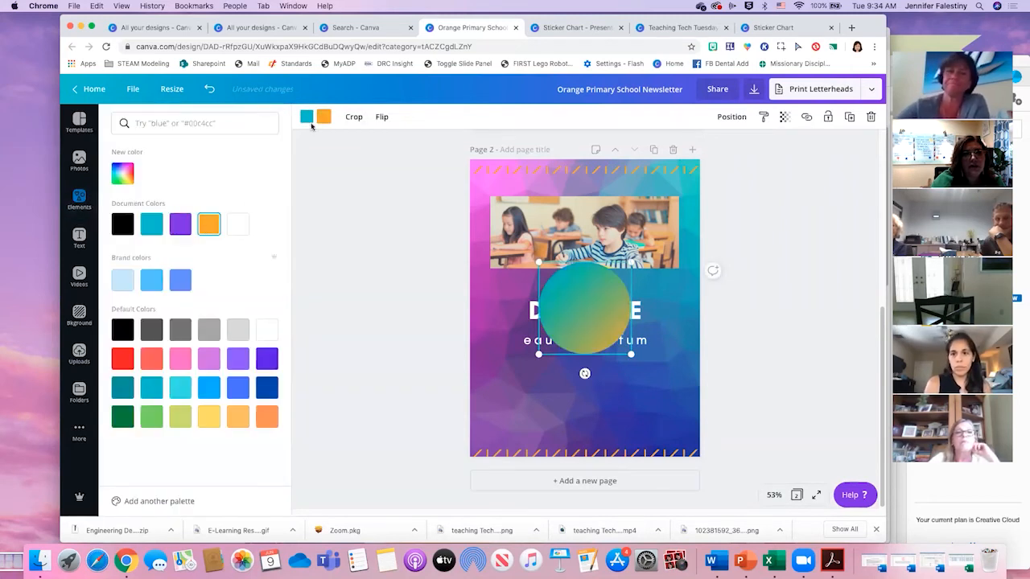
click(151, 224)
click(268, 417)
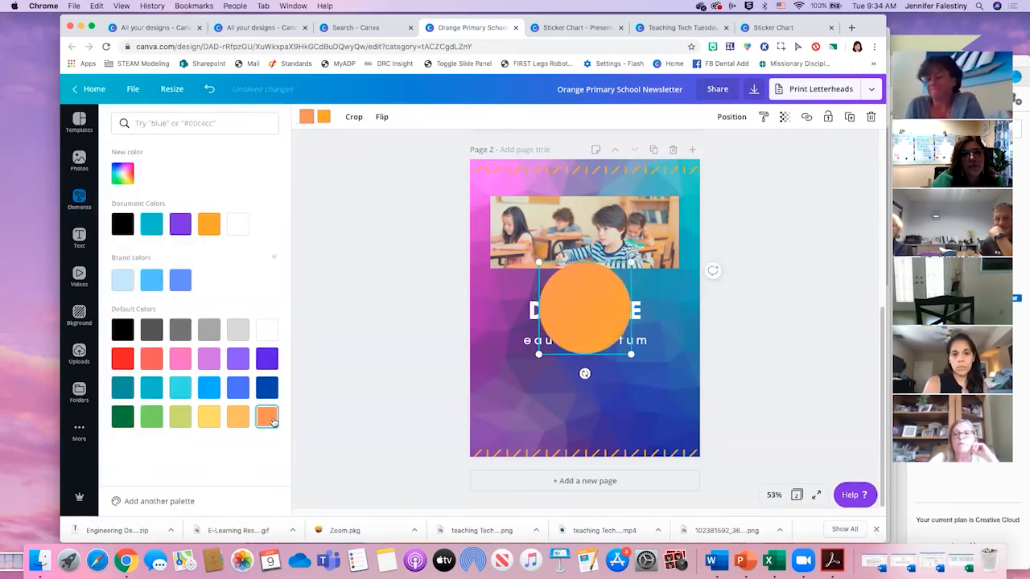
click(208, 417)
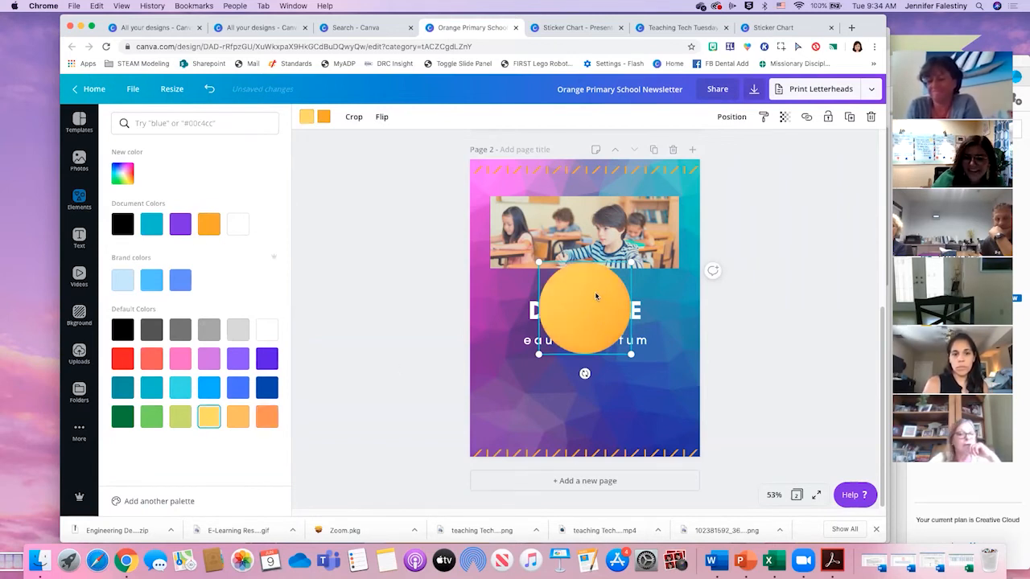
key(Delete)
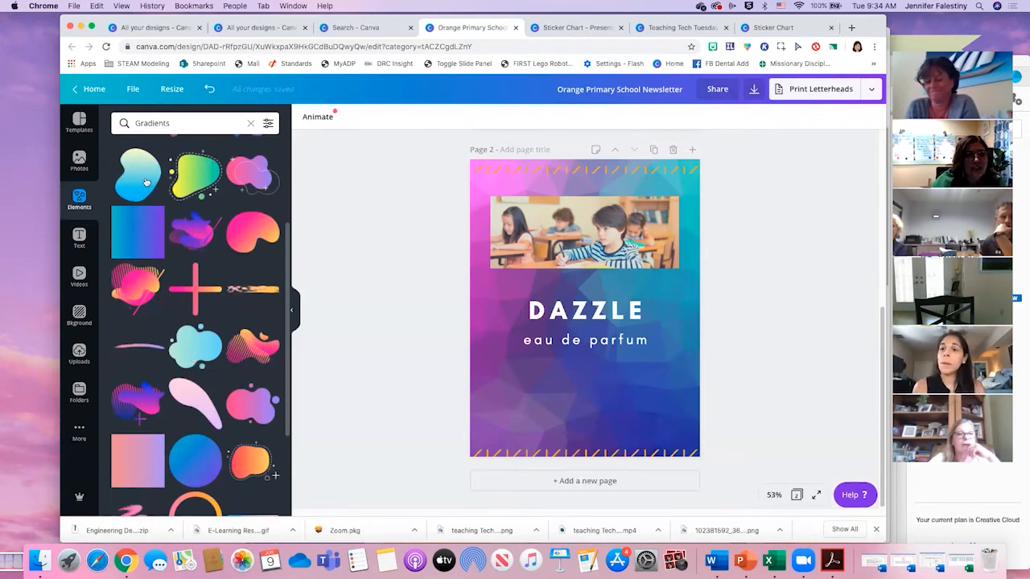
- Look through the remaining element categories, such as lines, foliage, zodiac symbols and sketchy flowers
click(80, 198)
scroll(185, 346, down, 5)
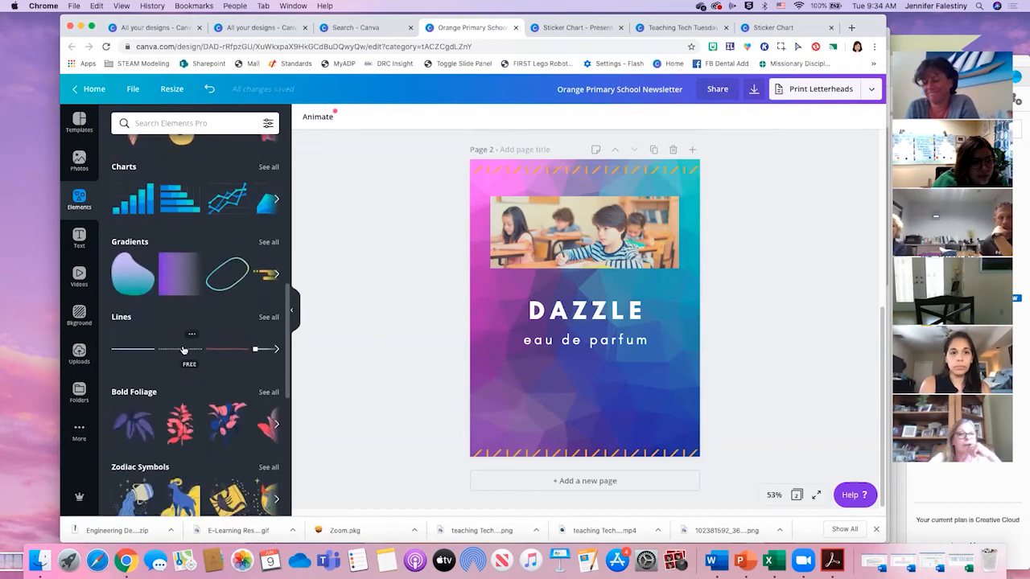
scroll(183, 352, down, 3)
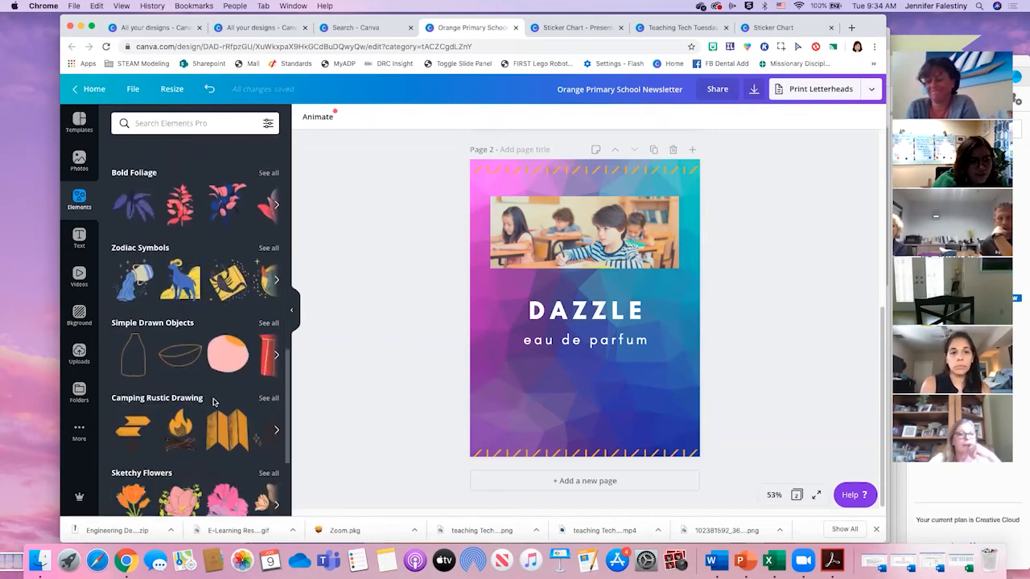
scroll(213, 403, down, 15)
scroll(208, 386, down, 3)
scroll(213, 362, up, 20)
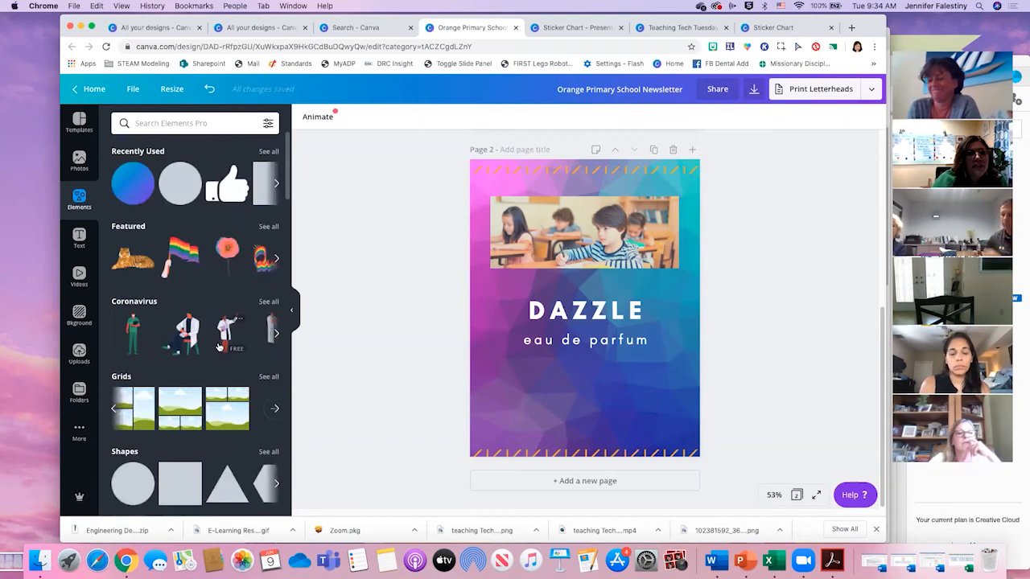
- Search the elements for "pencil sticker" and look through the results
click(192, 122)
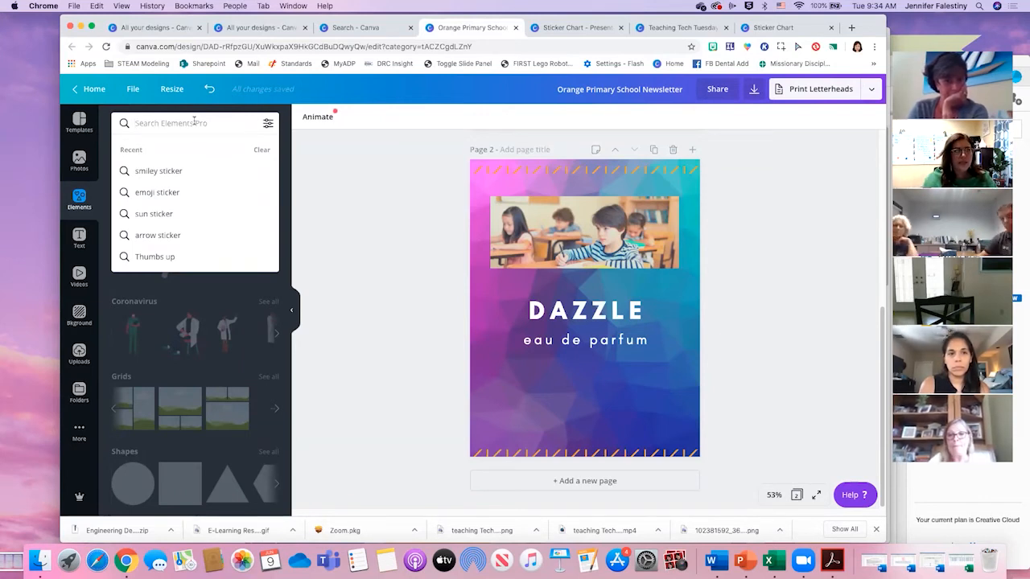
text(pencil)
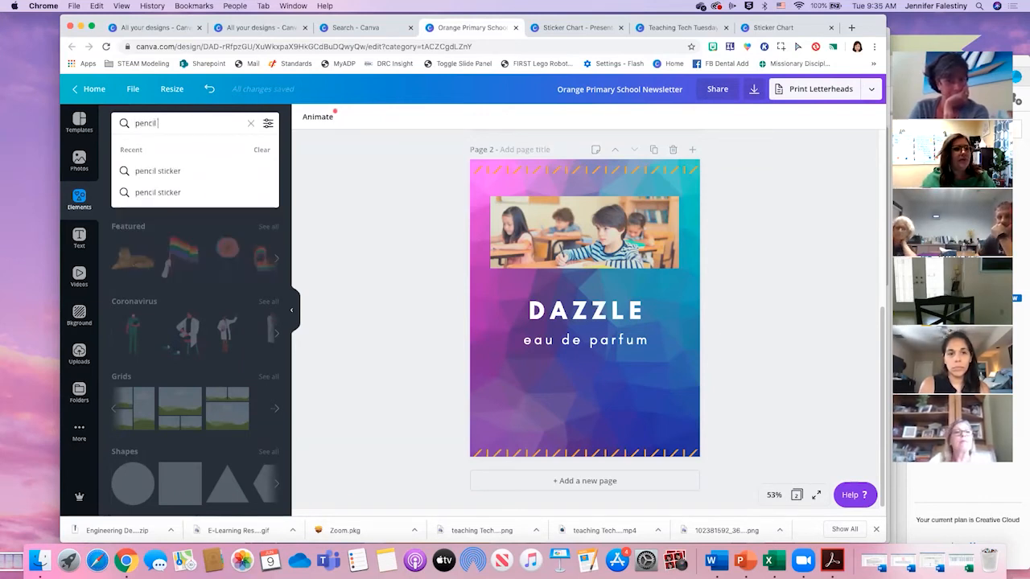
text( sticker)
key(Return)
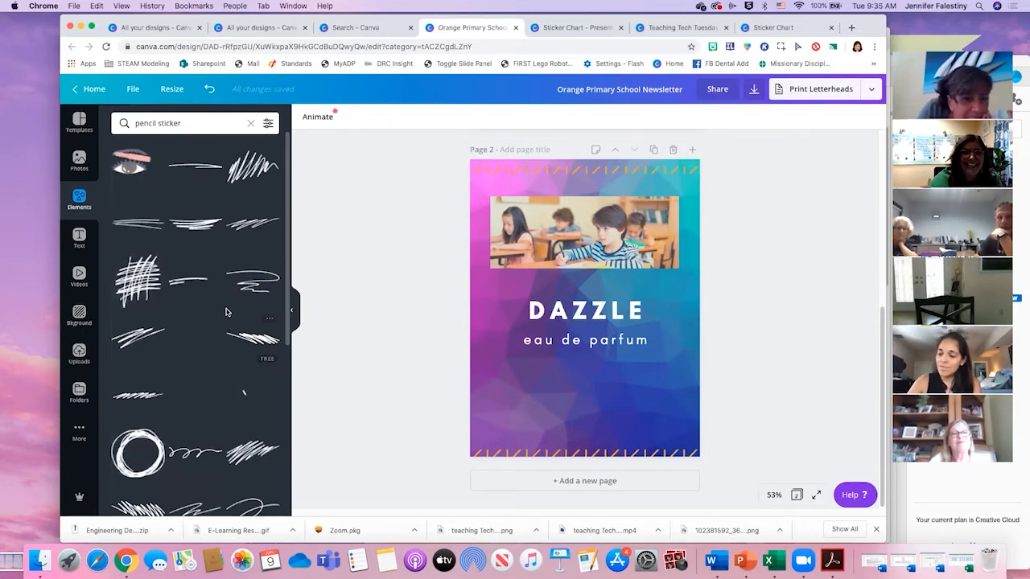
scroll(226, 312, down, 1)
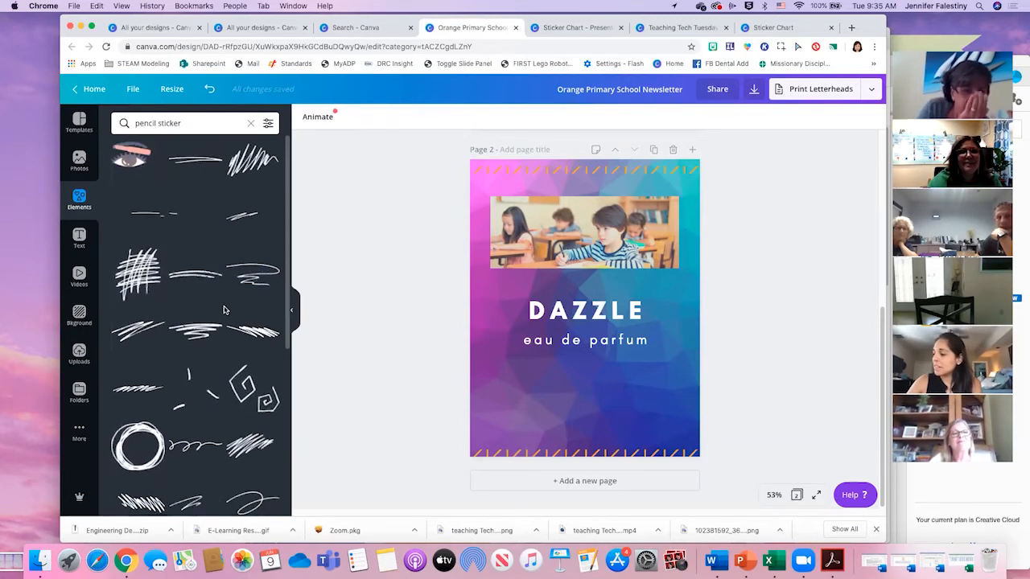
scroll(229, 338, down, 5)
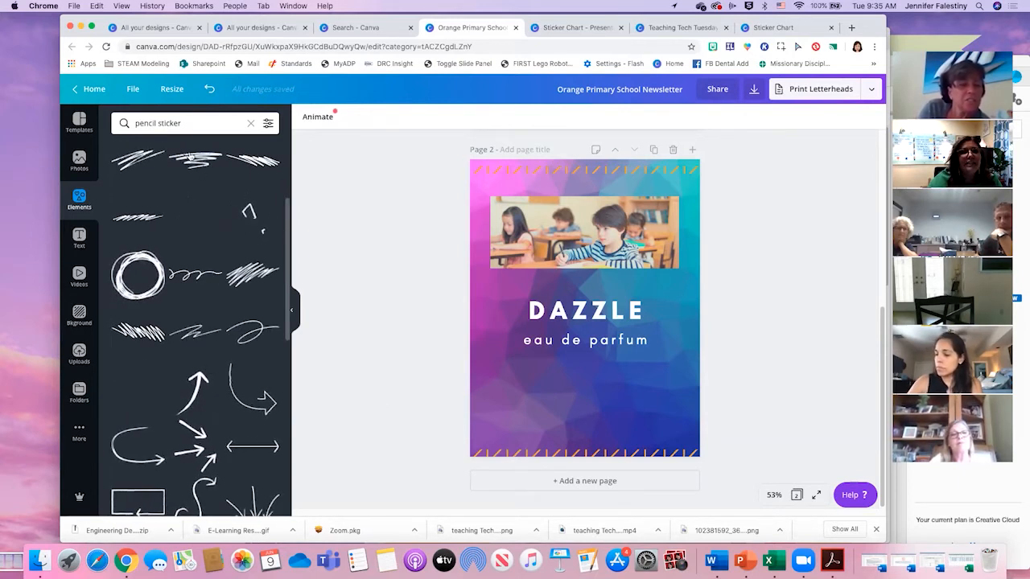
- Look further through the pencil sticker results, down to the sketched arrows and curved lines
drag(158, 123, 143, 122)
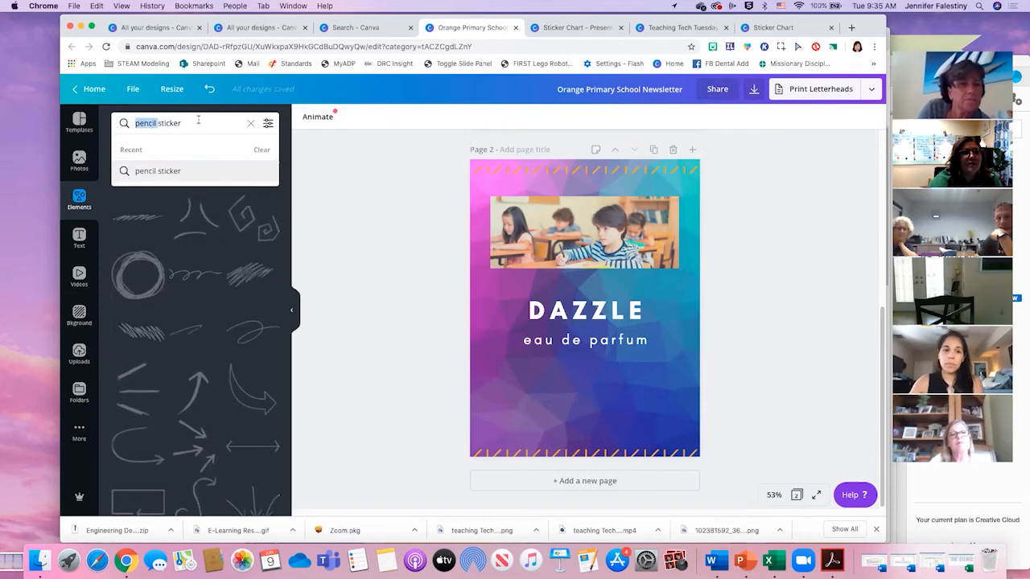
click(269, 360)
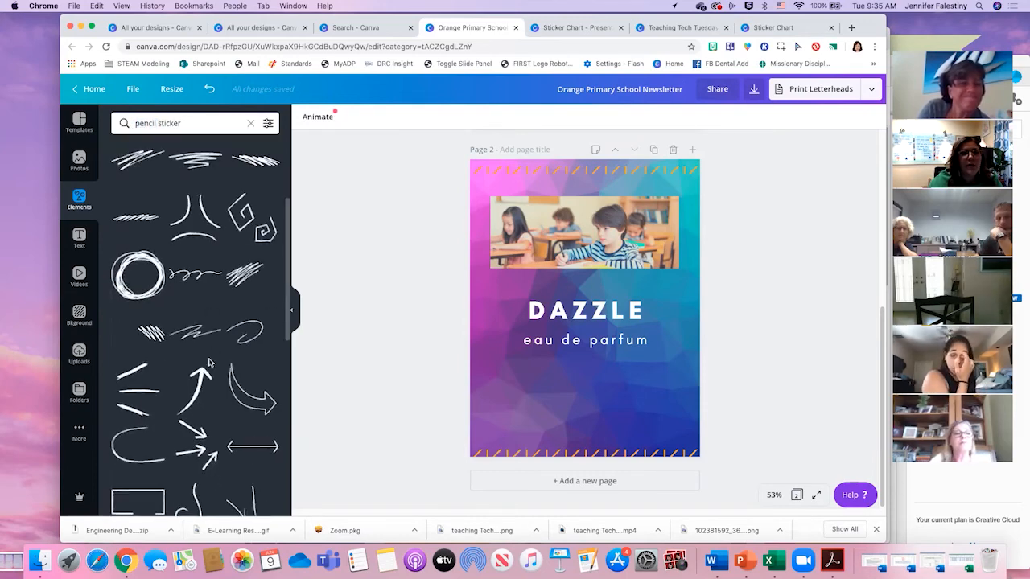
scroll(268, 387, down, 4)
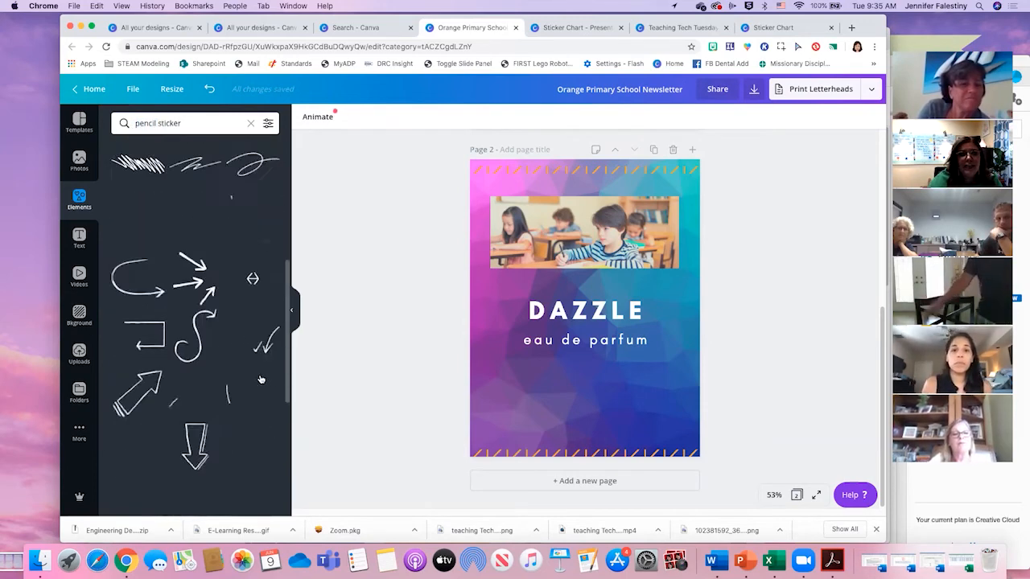
scroll(260, 378, down, 5)
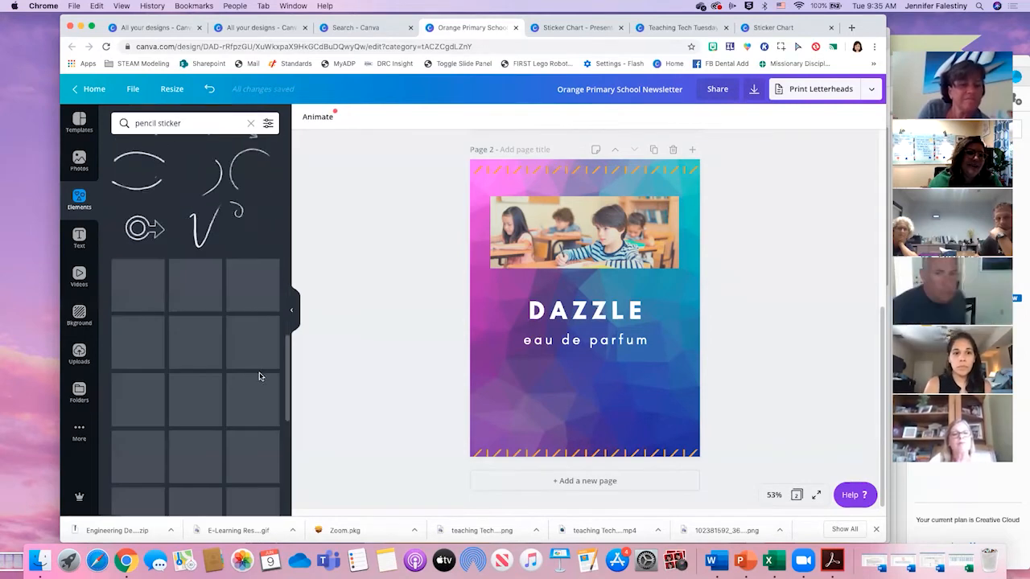
scroll(249, 359, down, 8)
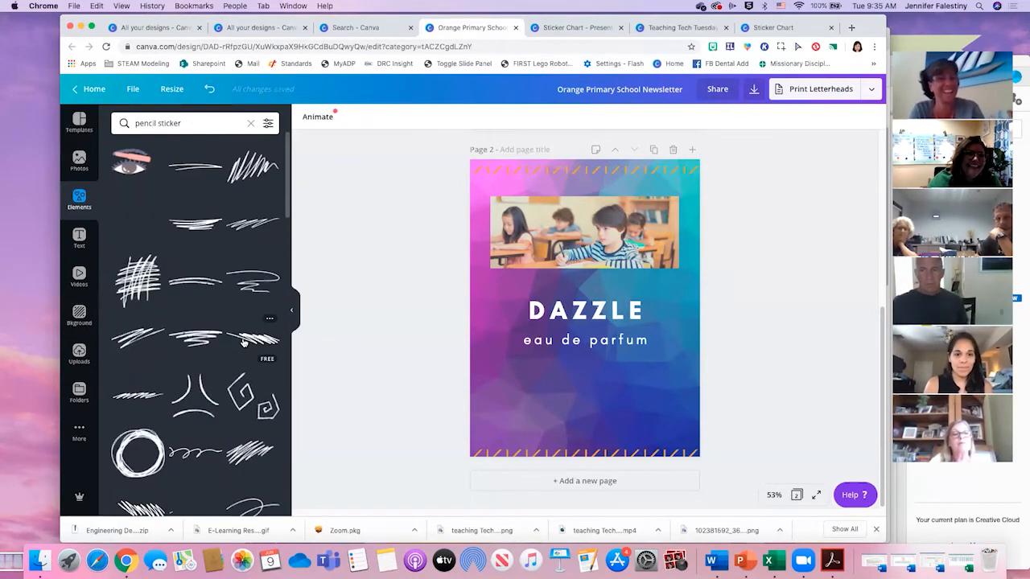
- Search the elements for "pen sticker" and clear the search
double_click(155, 122)
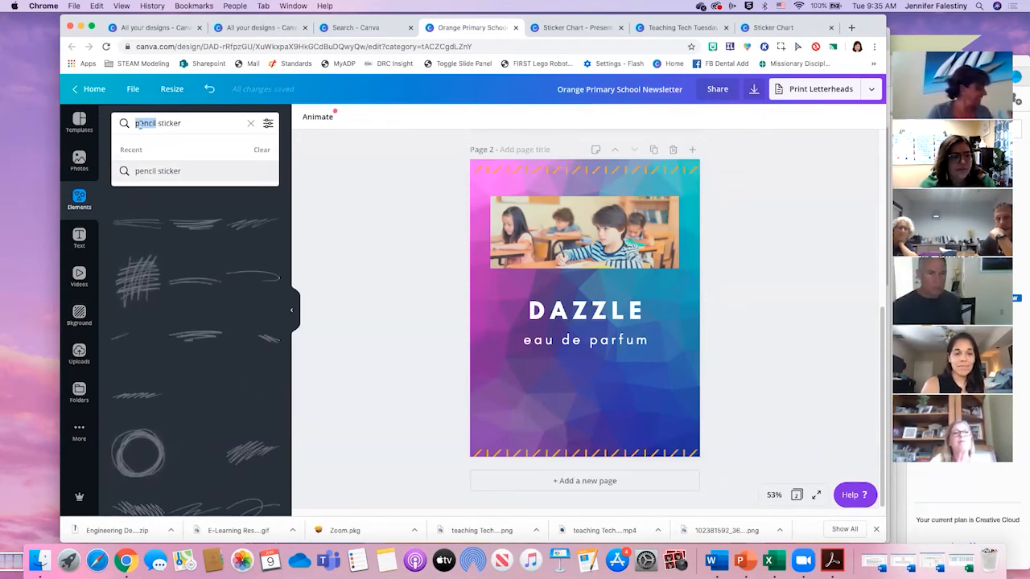
text(pen)
key(Return)
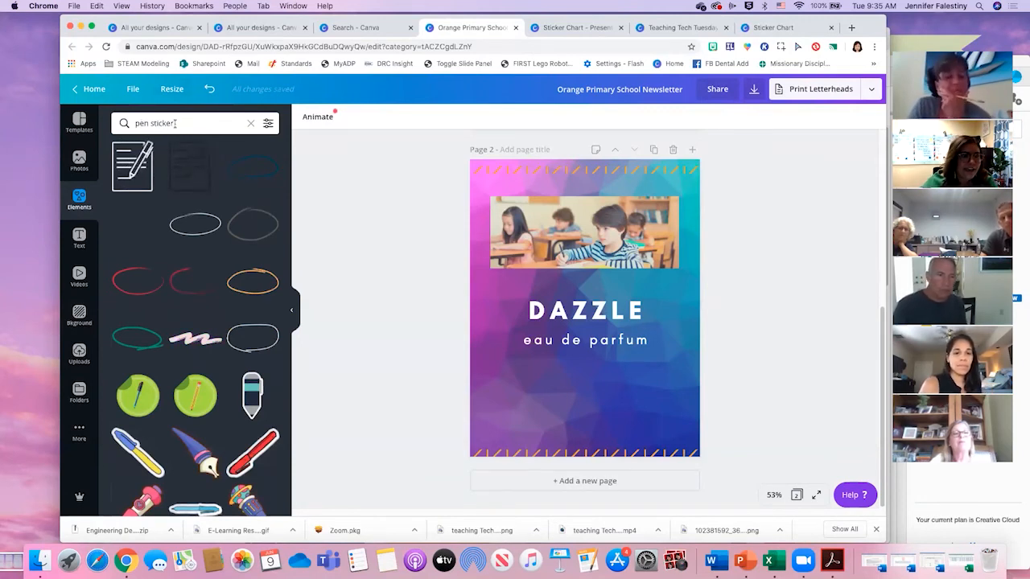
click(249, 122)
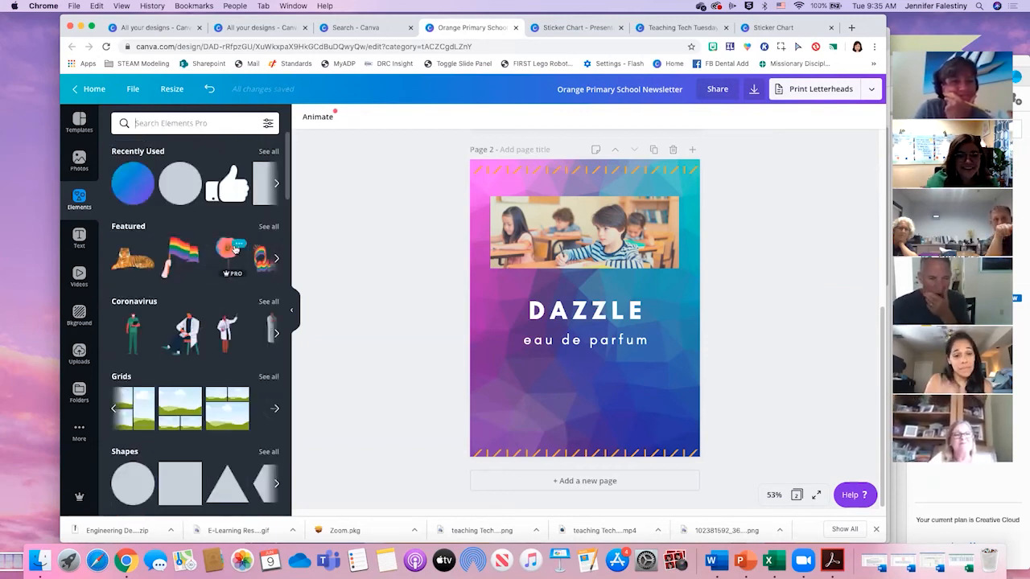
- Look through the photo library's recently used and trending pictures, and return briefly to the newsletter template's pages
click(83, 166)
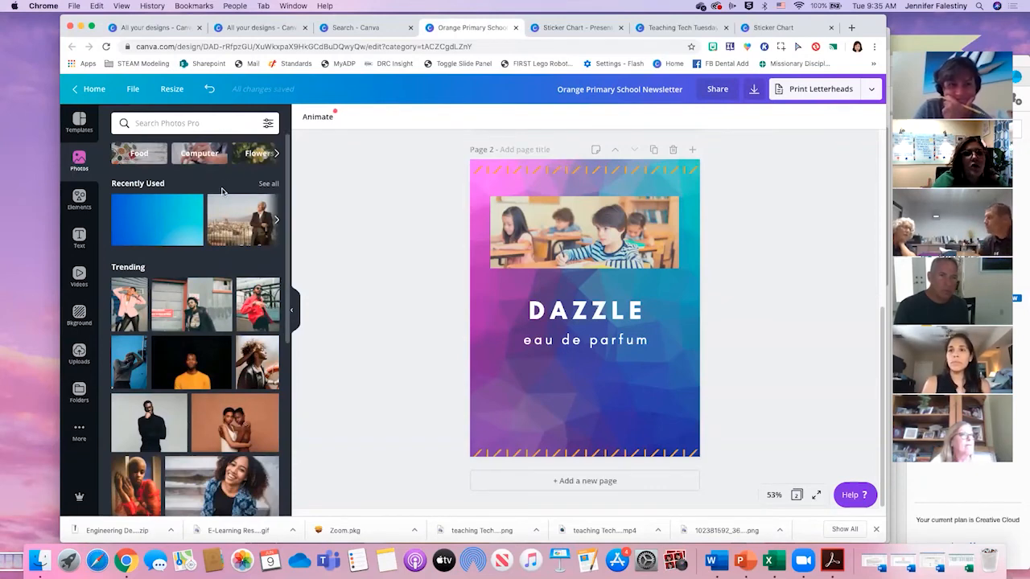
scroll(183, 247, down, 1)
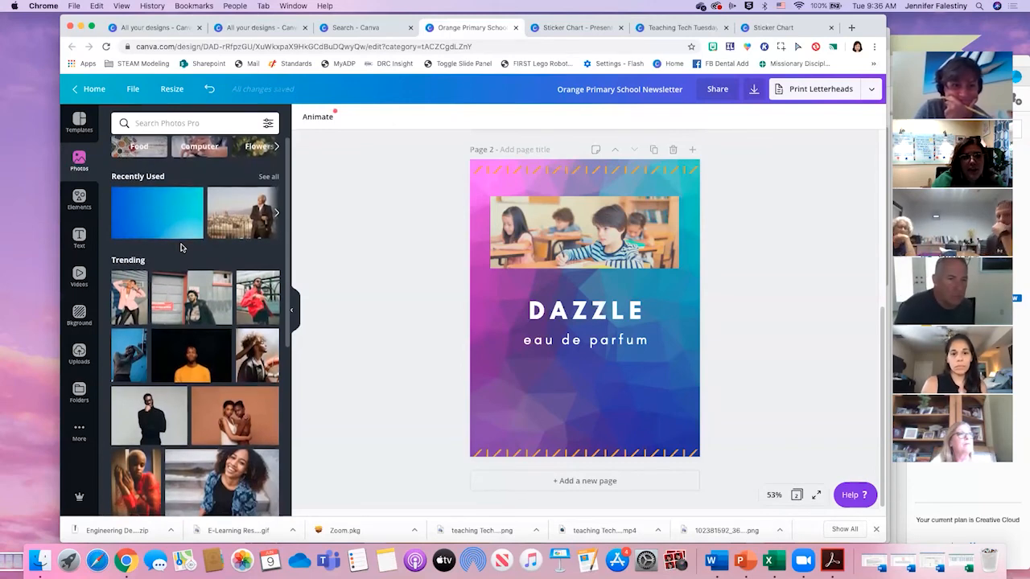
scroll(182, 248, up, 1)
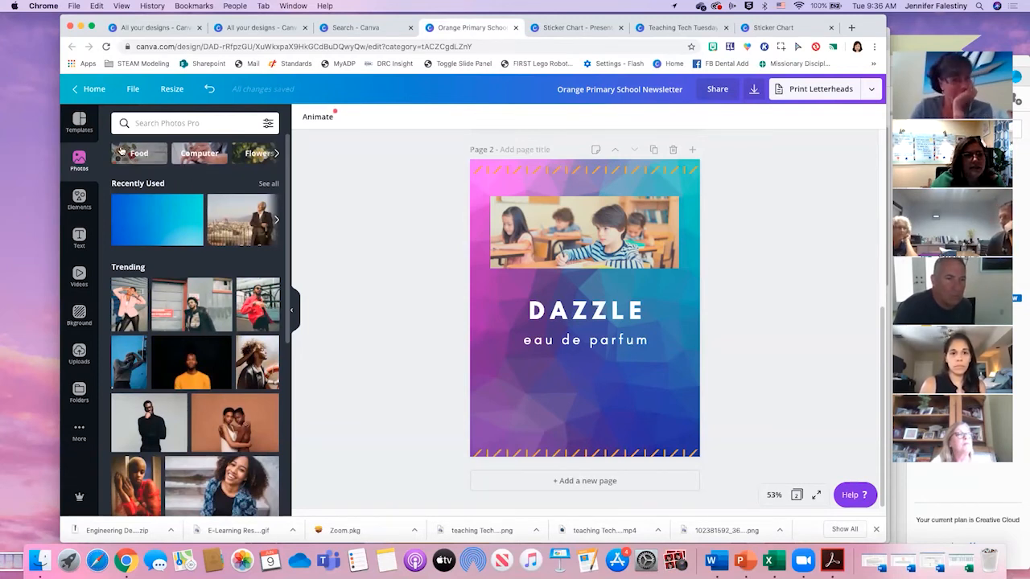
click(256, 127)
click(89, 119)
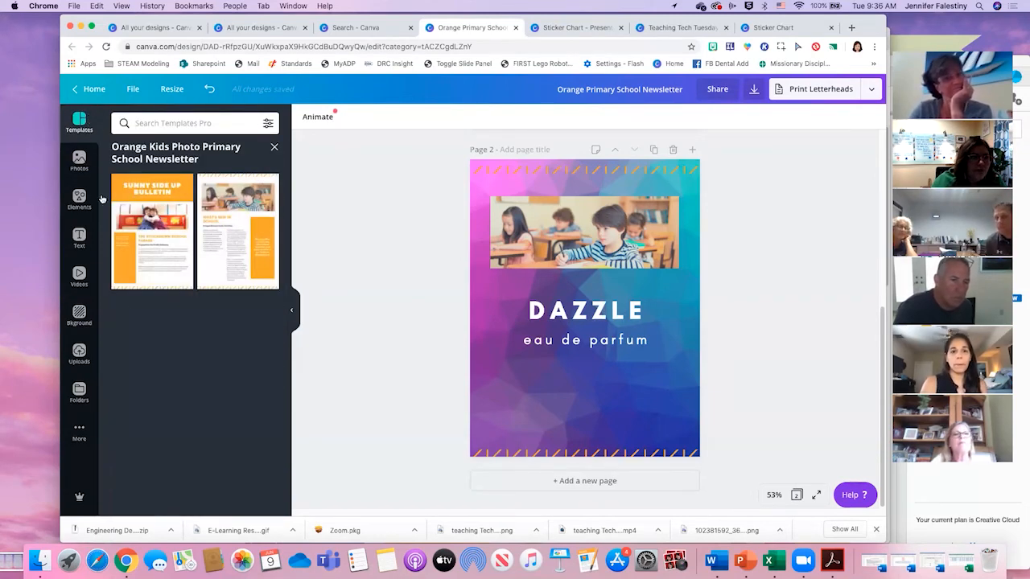
click(79, 237)
- Add a square shape to page 2 and reshape it into a rectangle covering the classroom photo
click(79, 198)
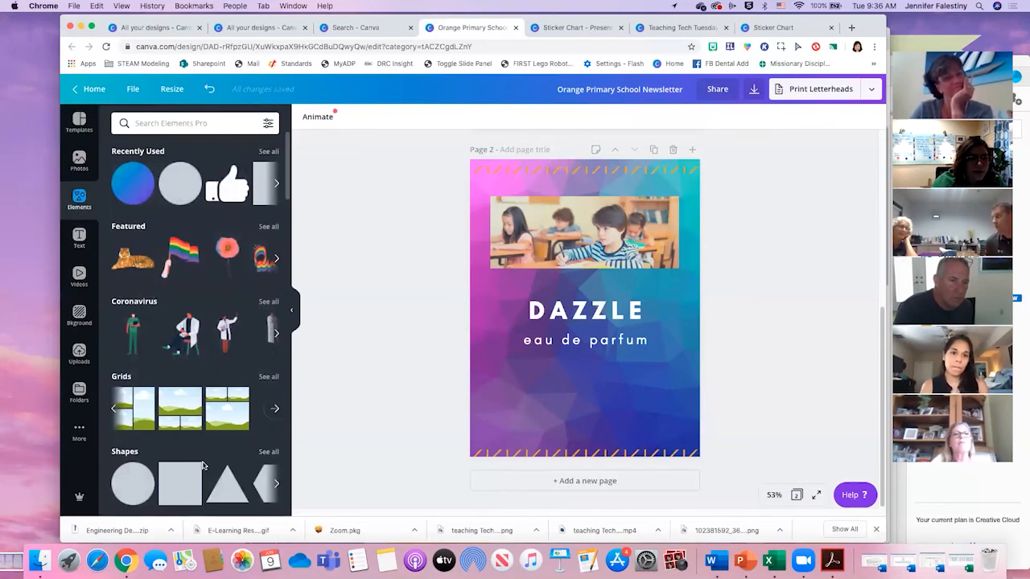
click(179, 483)
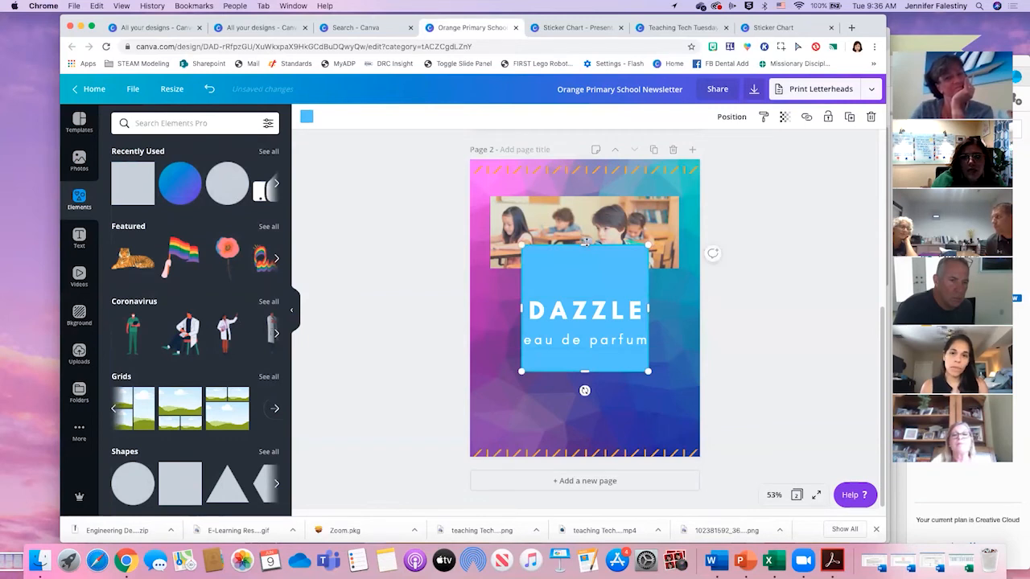
drag(586, 241, 589, 302)
drag(580, 344, 549, 238)
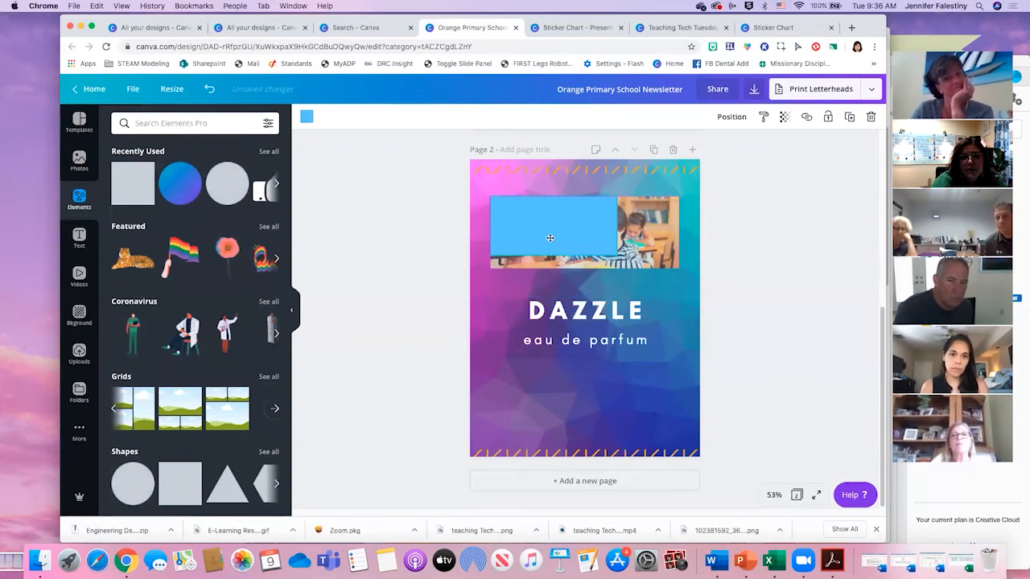
drag(618, 255, 688, 237)
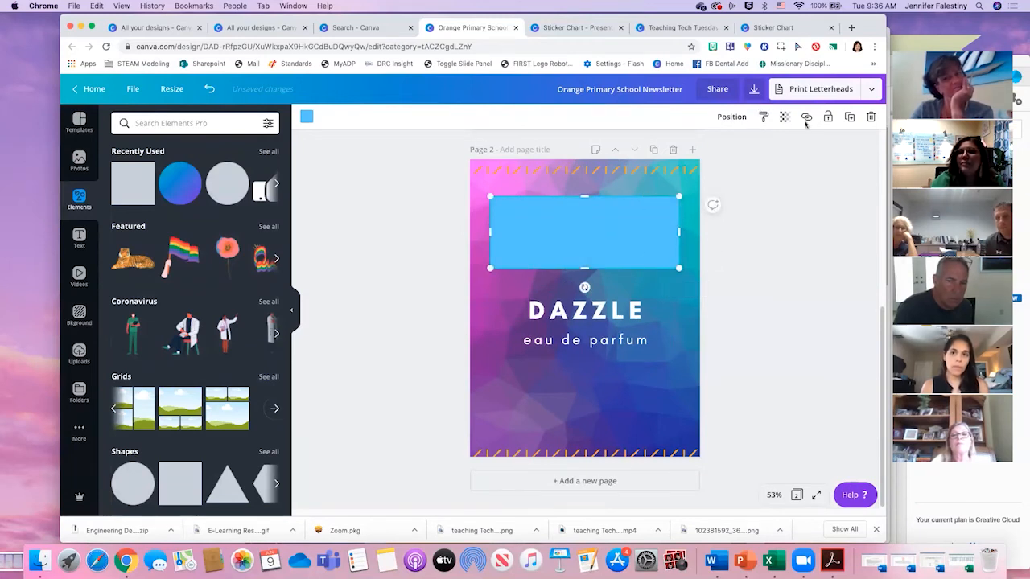
- Send the blue rectangle behind the classroom photo and enlarge it into a band as wide as the page
click(306, 116)
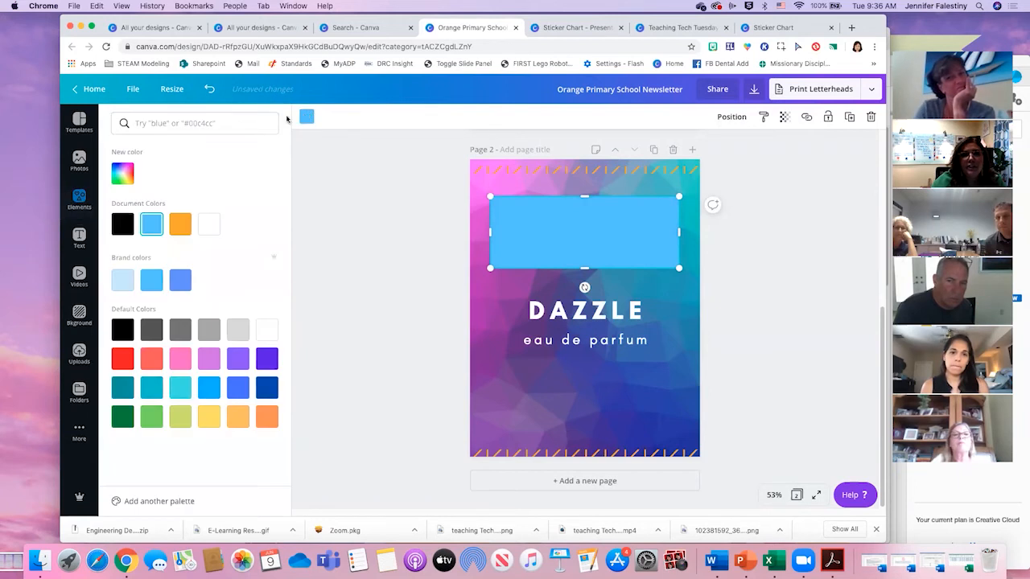
click(784, 117)
mouse_move(753, 145)
mouse_down()
mouse_move(713, 146)
mouse_move(752, 146)
mouse_up()
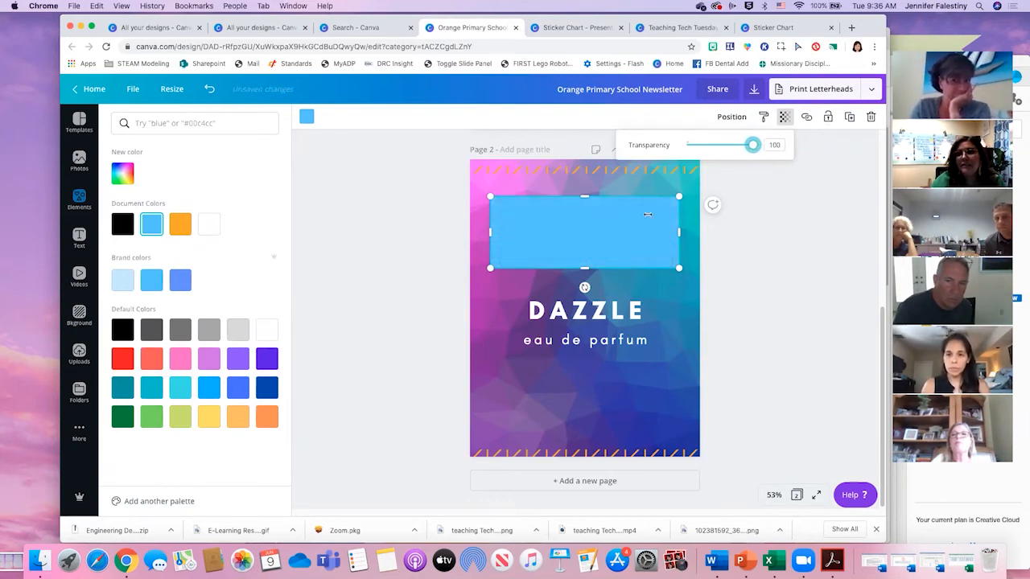
click(730, 116)
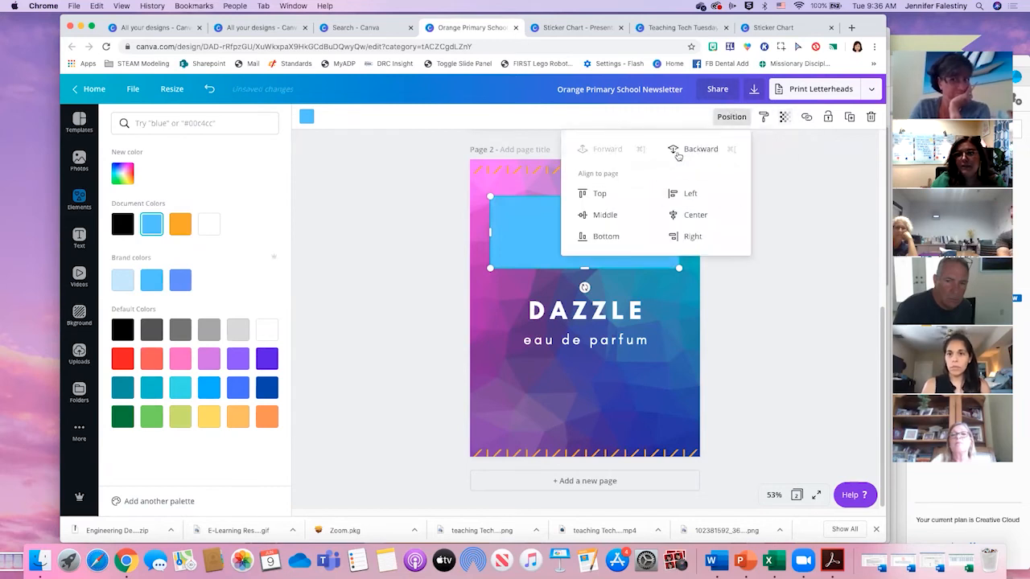
click(696, 149)
mouse_move(678, 267)
mouse_down()
mouse_move(719, 308)
mouse_move(671, 267)
mouse_up()
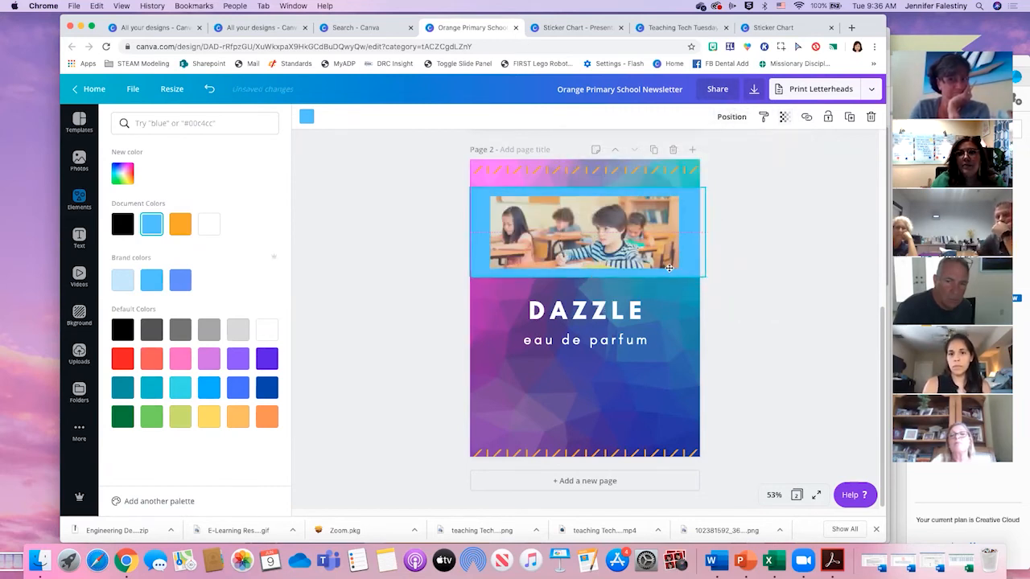
click(689, 290)
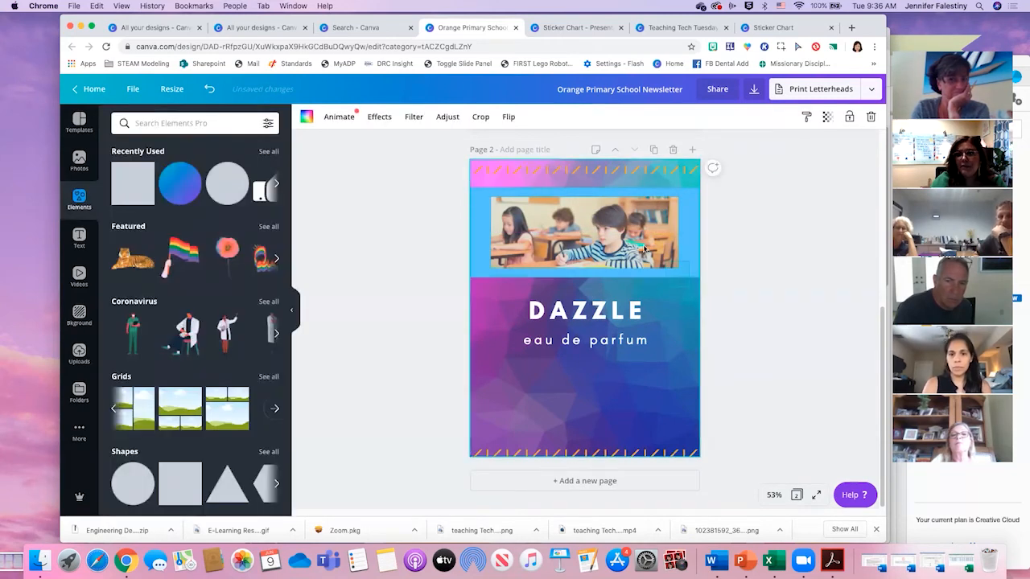
click(546, 185)
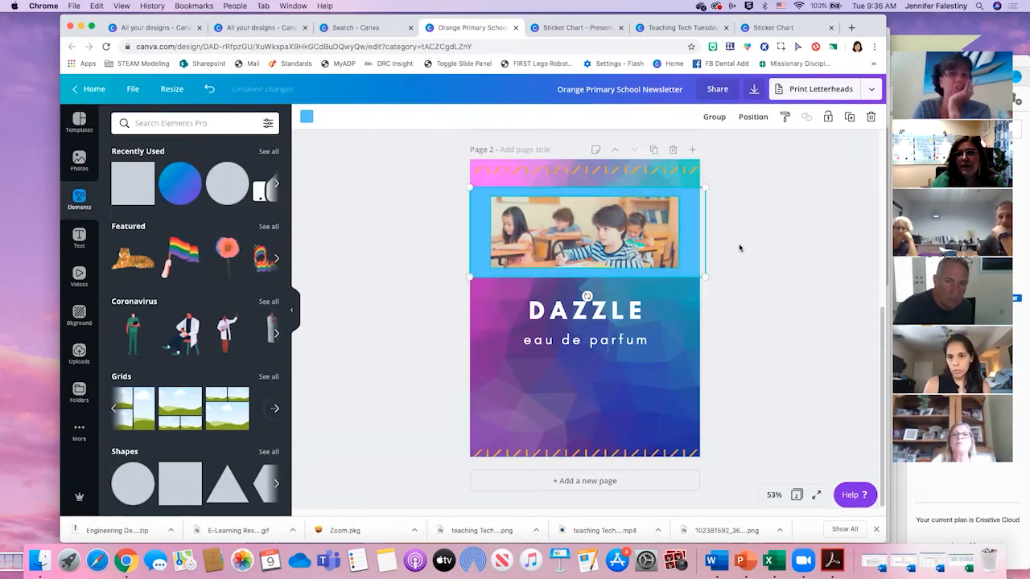
click(664, 312)
click(692, 291)
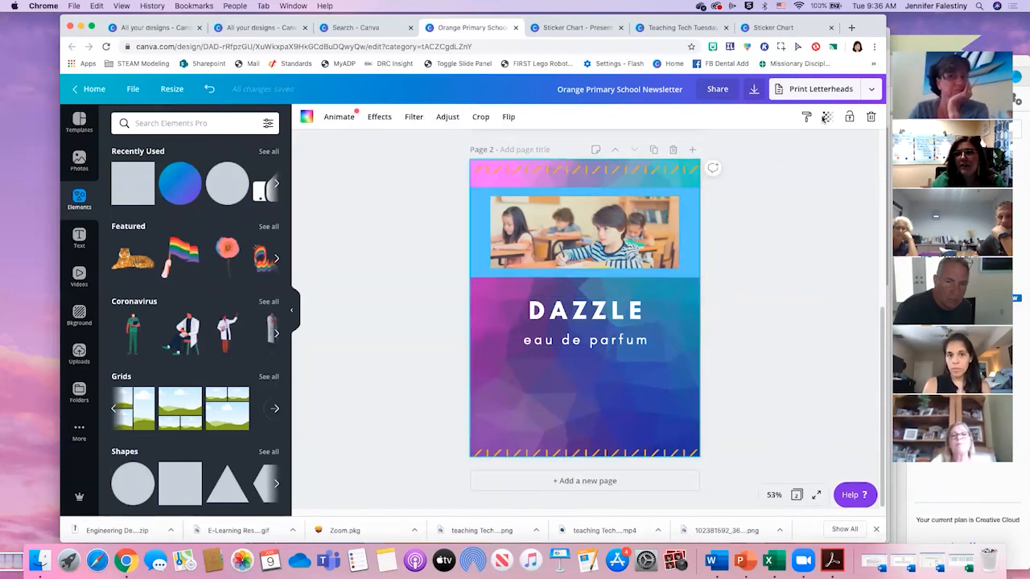
- Shrink the blue rectangle behind the classroom photo to match the photo's size
click(710, 336)
click(683, 290)
click(689, 215)
drag(706, 186, 660, 195)
drag(485, 238, 511, 229)
drag(682, 235, 676, 237)
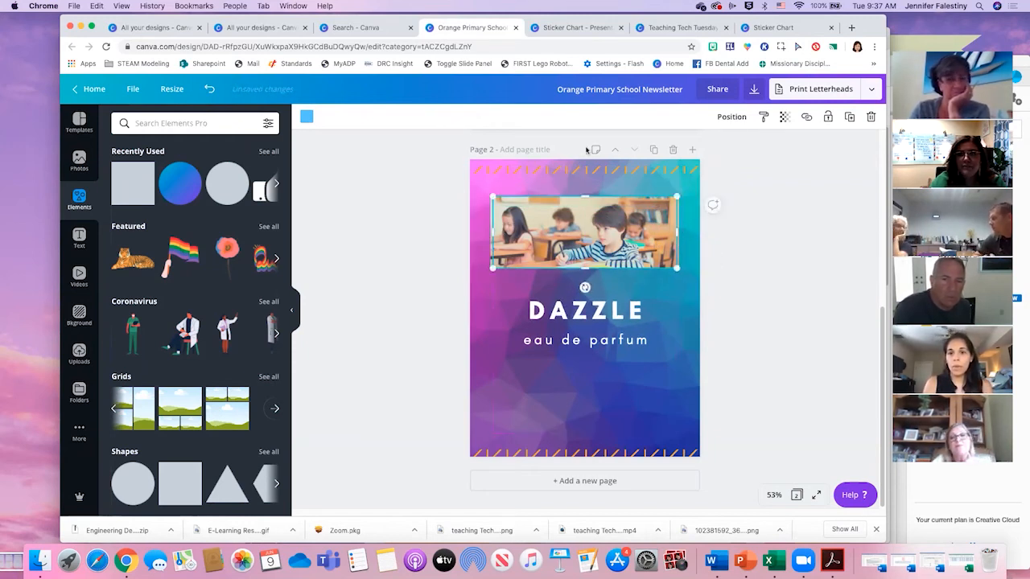
- Bring the blue rectangle in front of the classroom photo and make it semi-transparent so it tints the picture
click(731, 116)
click(602, 149)
click(520, 265)
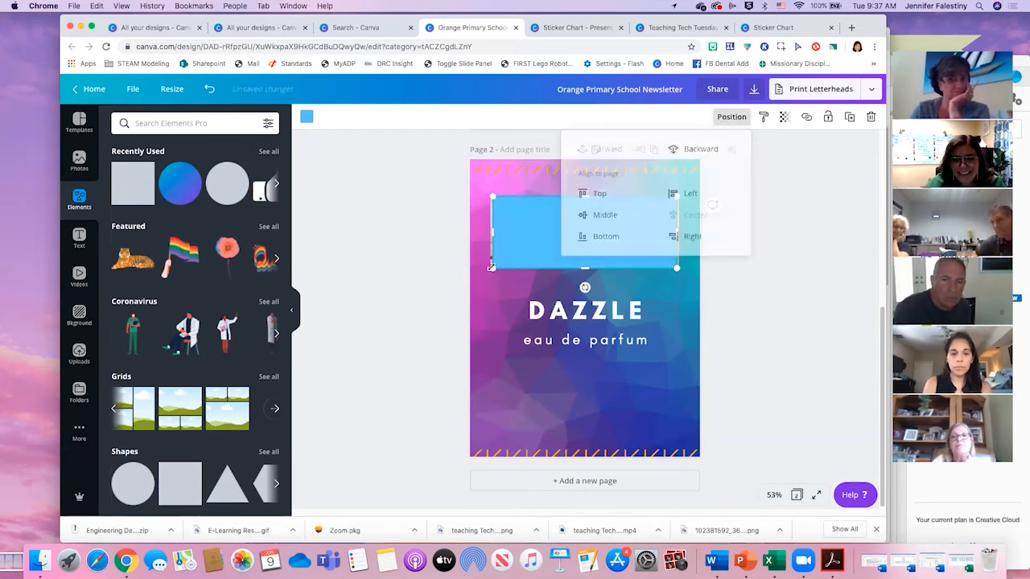
click(784, 117)
drag(757, 147, 730, 152)
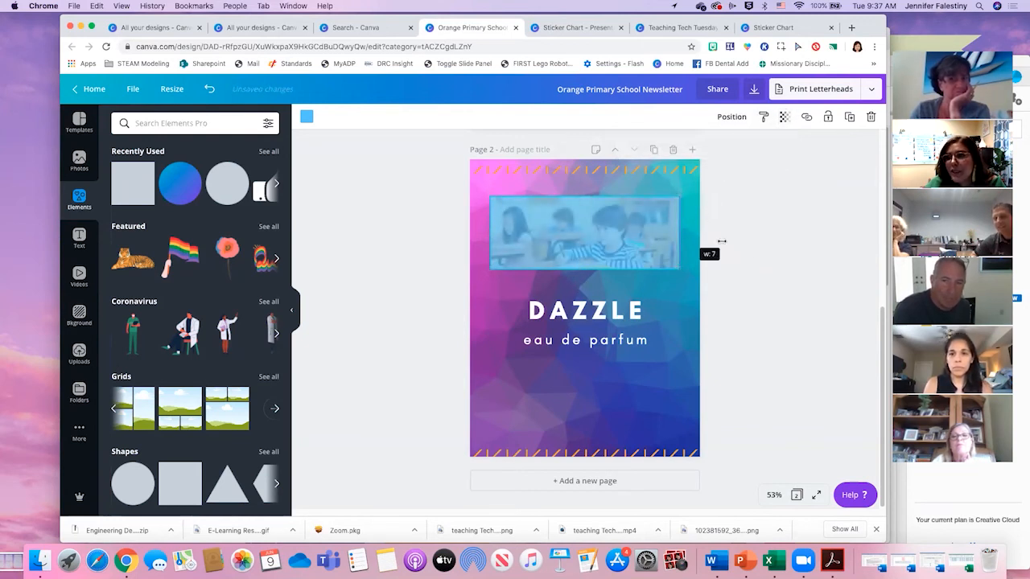
click(767, 275)
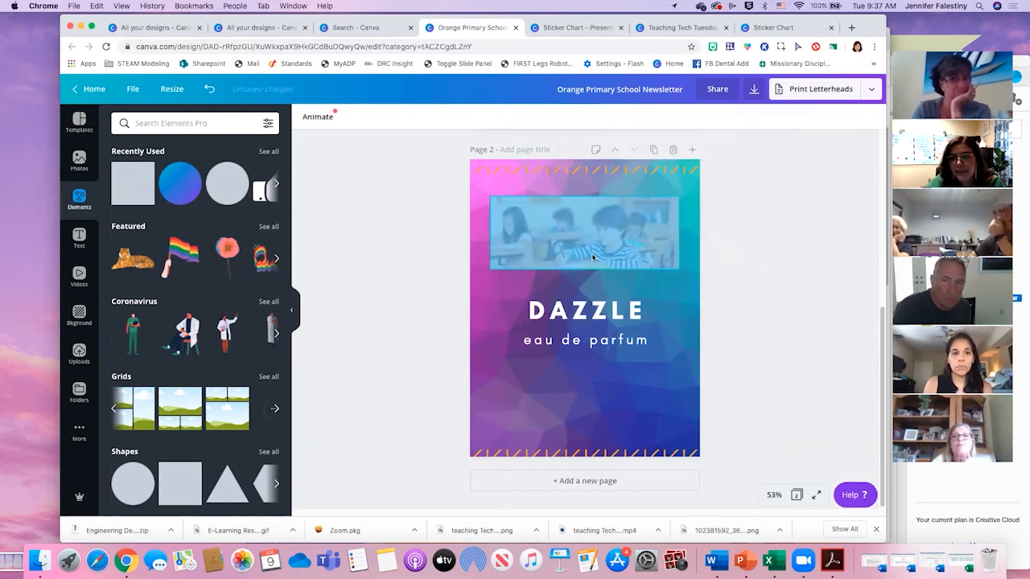
- Show the link option for the blue rectangle without entering a link, and delete the rectangle from page 2
click(591, 252)
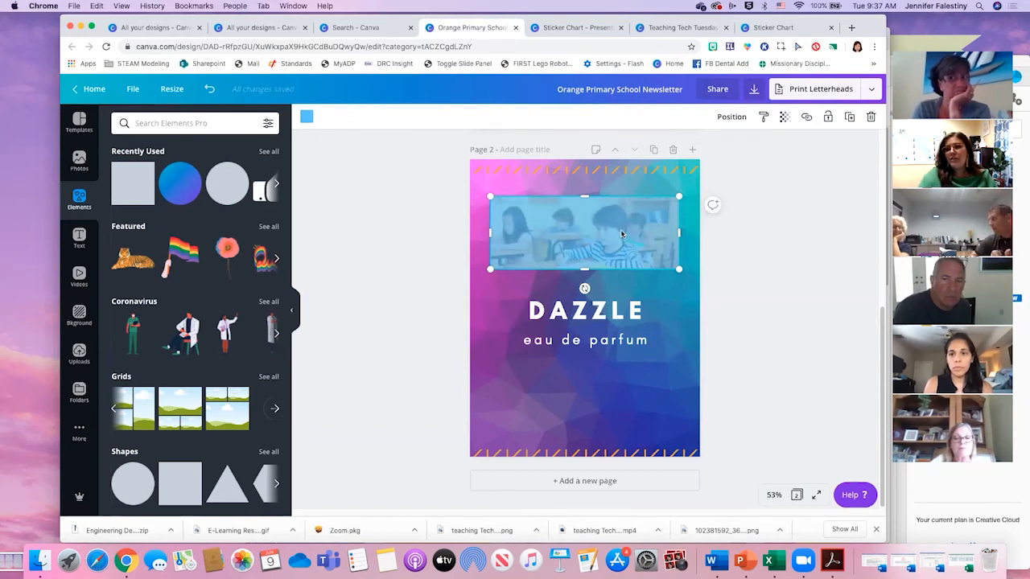
click(807, 118)
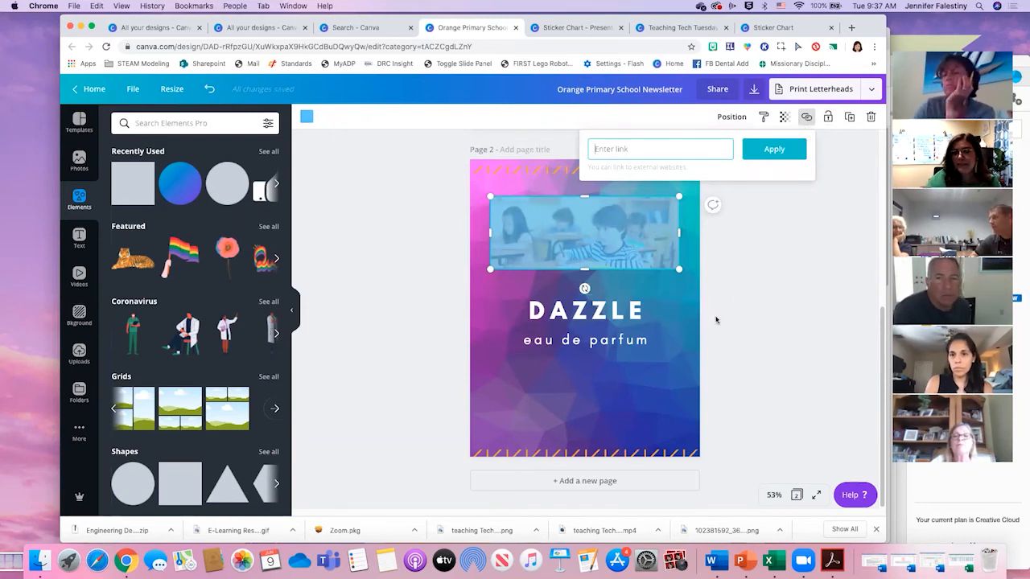
click(680, 309)
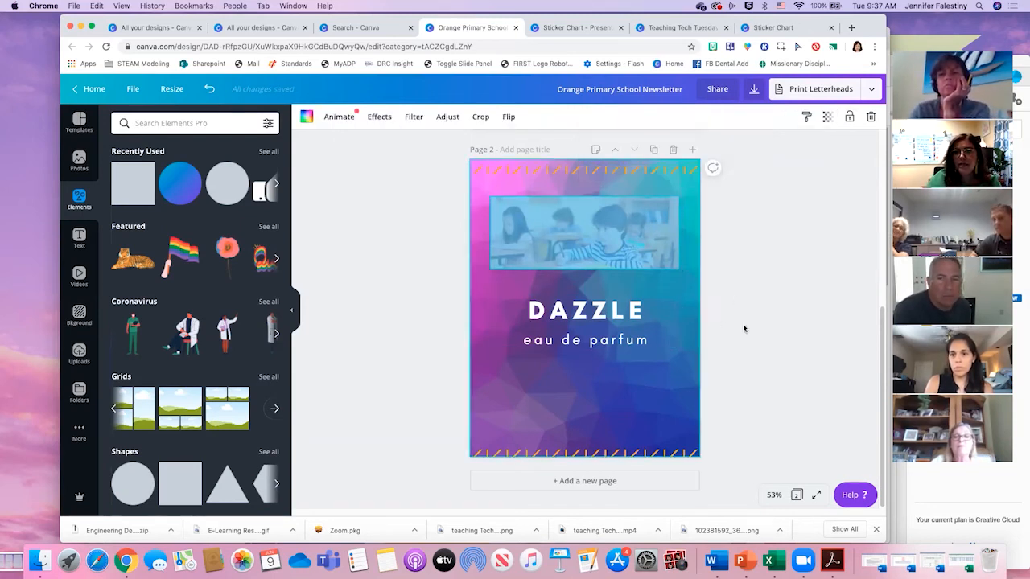
click(652, 234)
key(Delete)
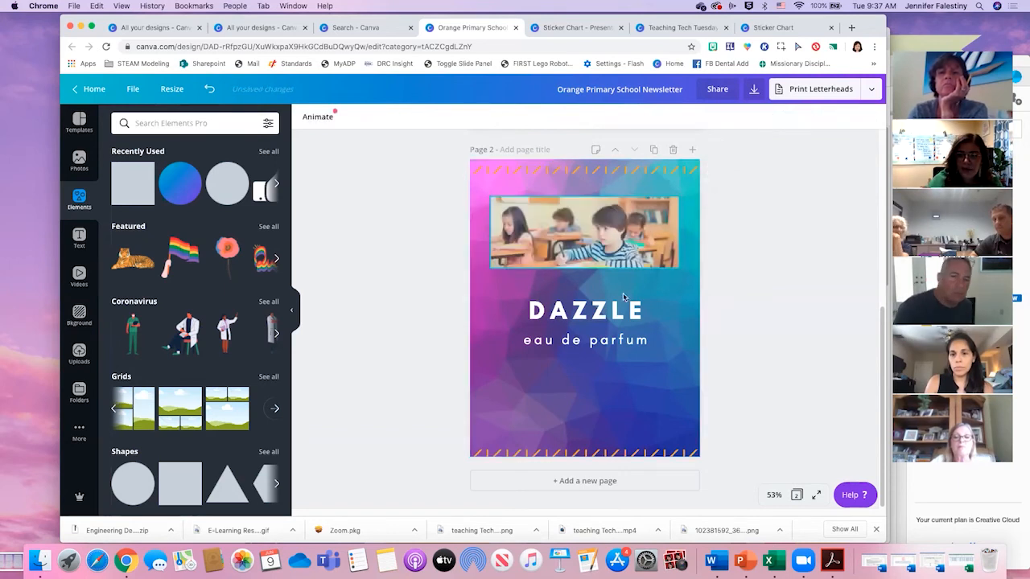
- Replace the page 2 heading "DAZZLE" with "CLICK"
right_click(594, 315)
click(635, 330)
click(635, 338)
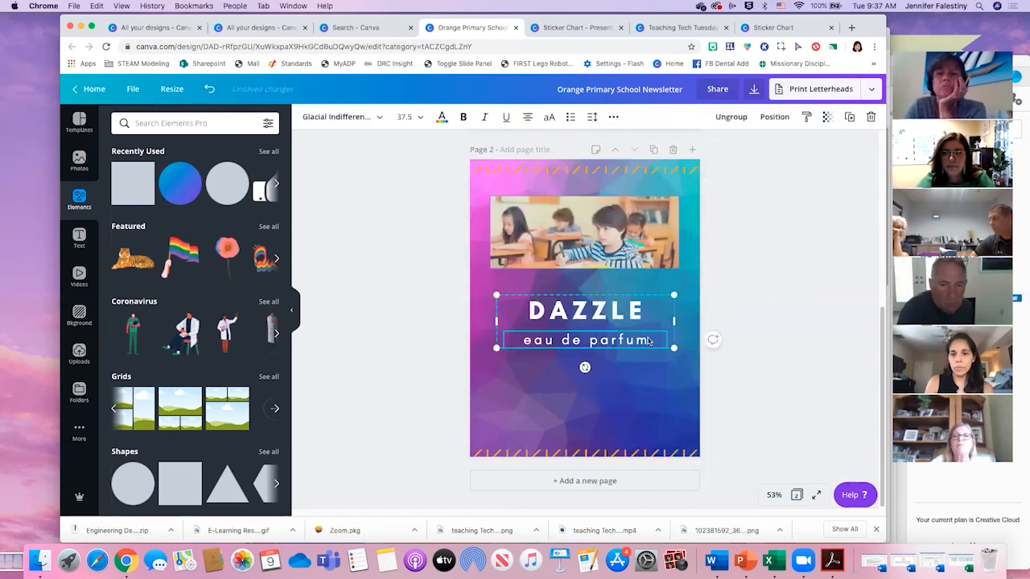
double_click(643, 309)
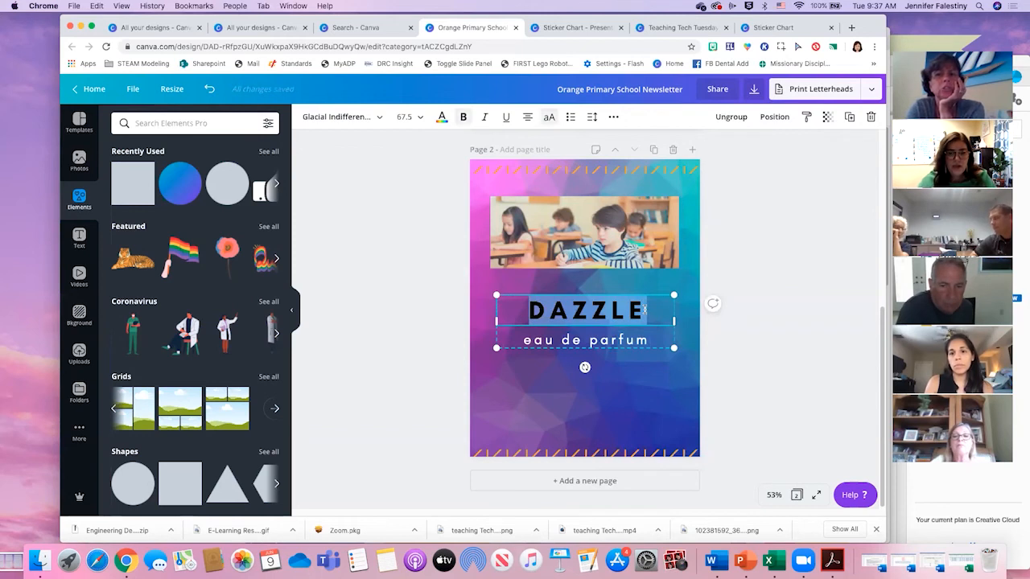
text(CLICK)
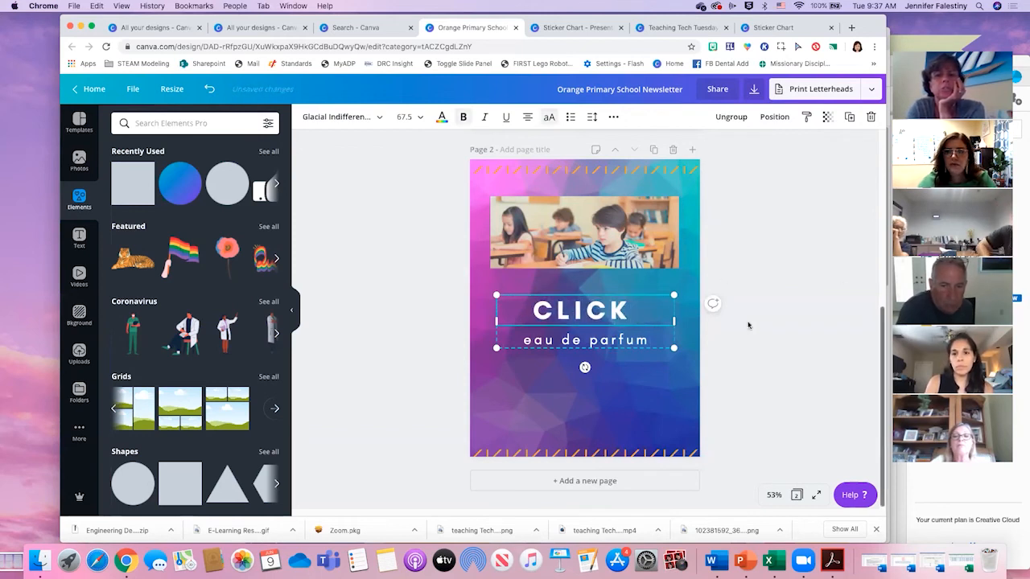
- Replace the subtitle "eau de parfum" with "The circle below for", the teacher's title and name in possessive form, and "Class App!"
click(649, 339)
drag(520, 340, 649, 344)
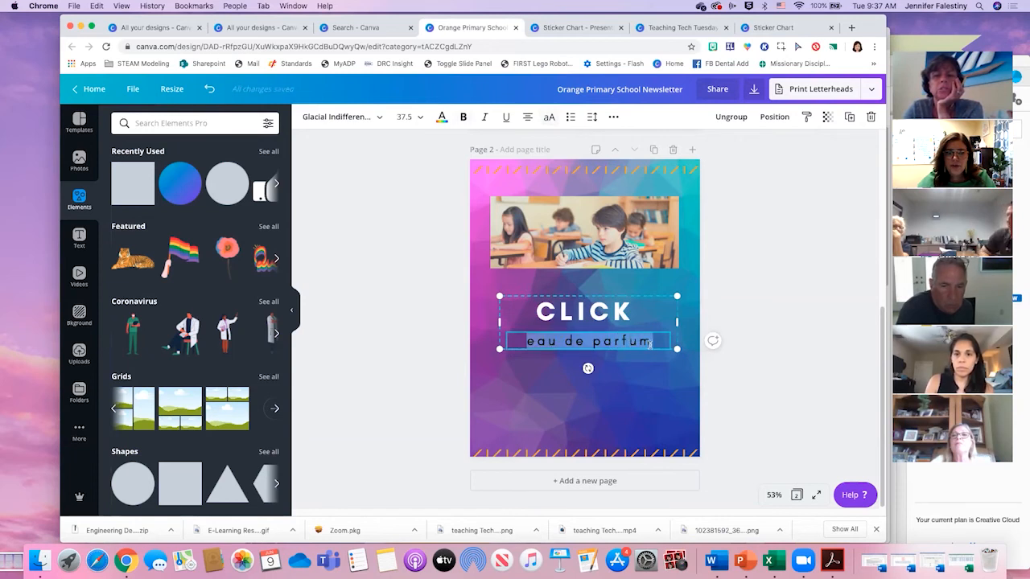
text(The circ)
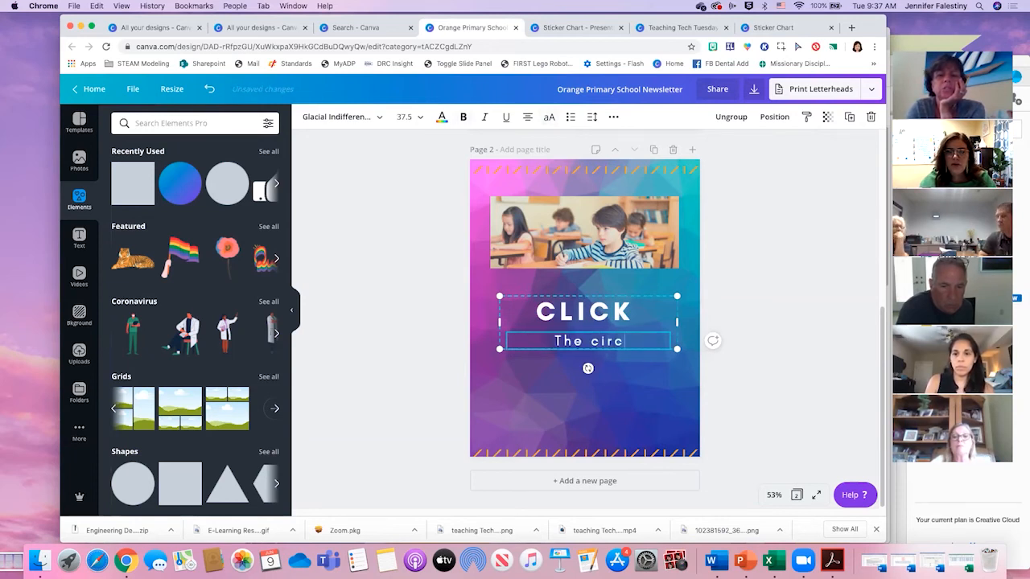
text(le below for Mrs.)
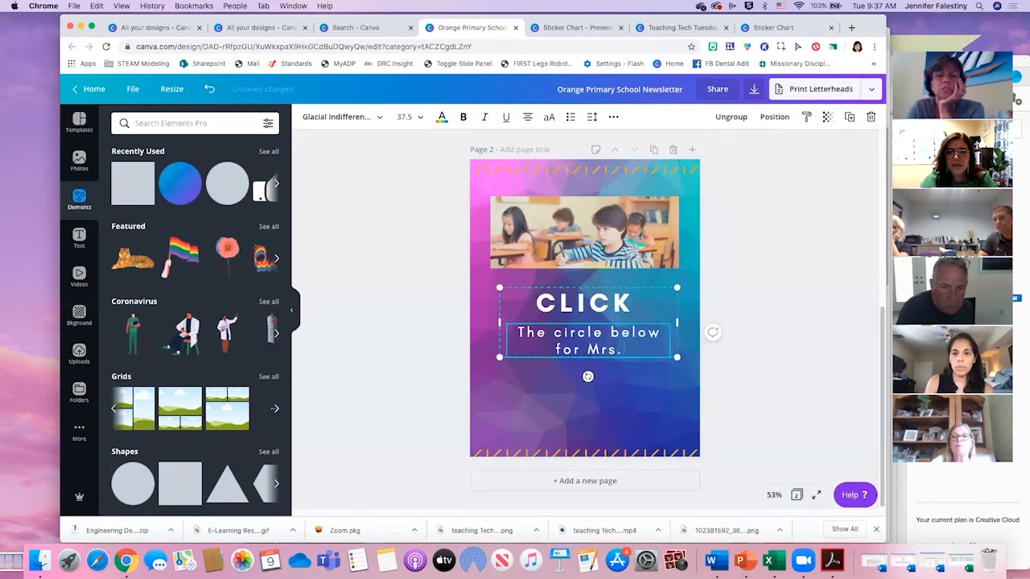
text( Falestiny)
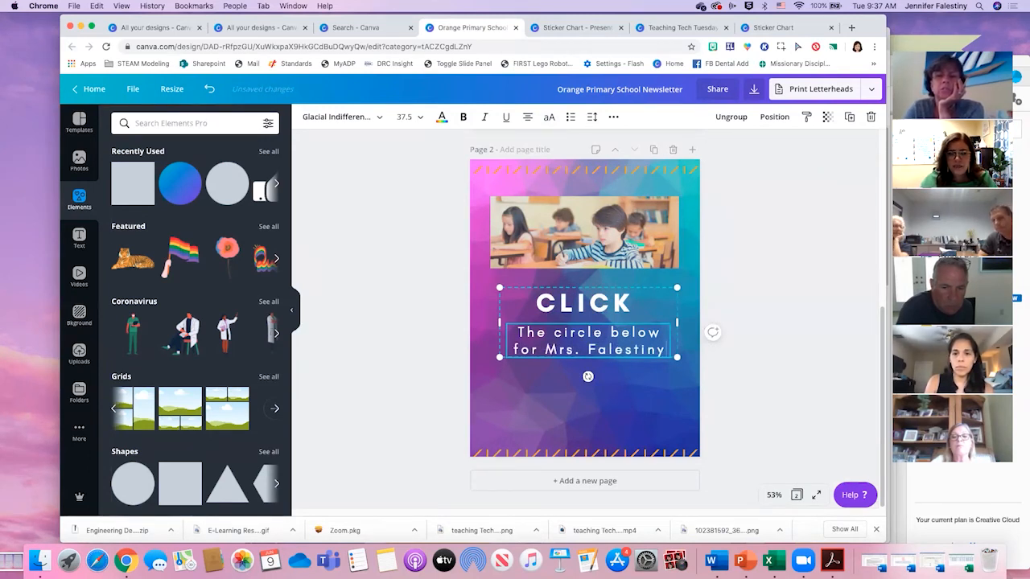
text('s Class App!)
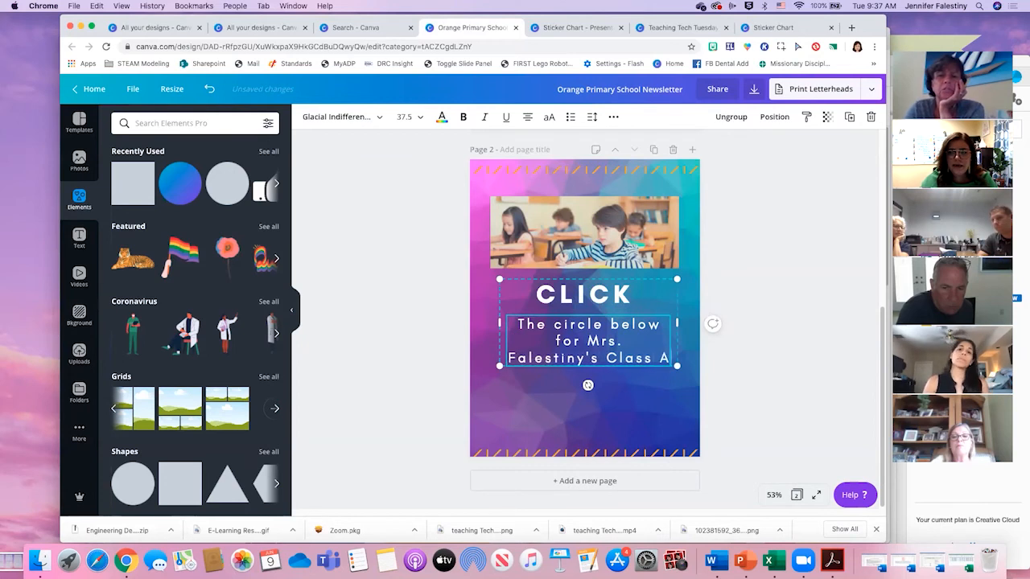
- Add the blue-purple gradient circle under the text on page 2 and move the text group up to make room for it
click(674, 404)
drag(632, 347, 588, 415)
click(180, 184)
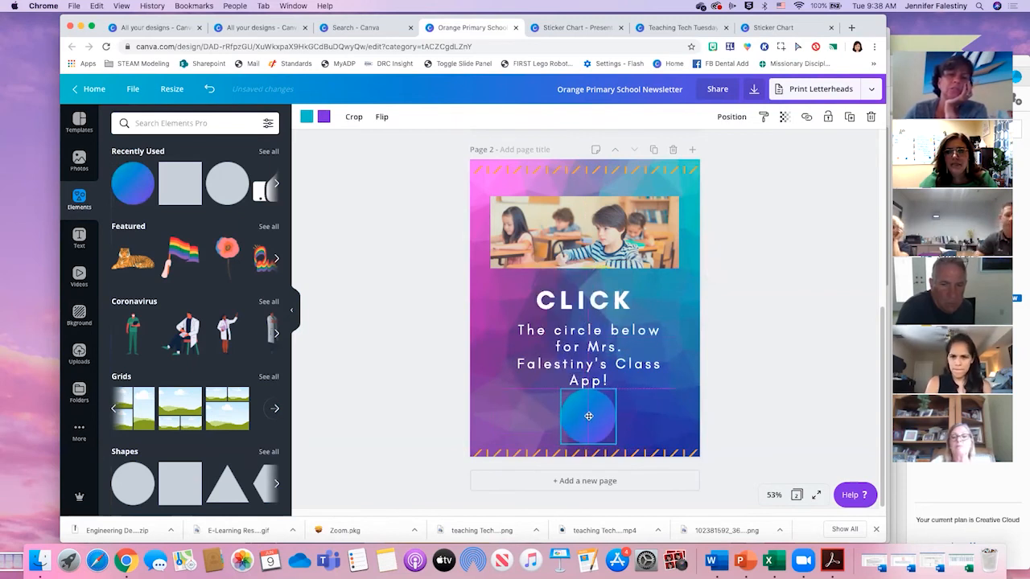
drag(592, 338, 592, 329)
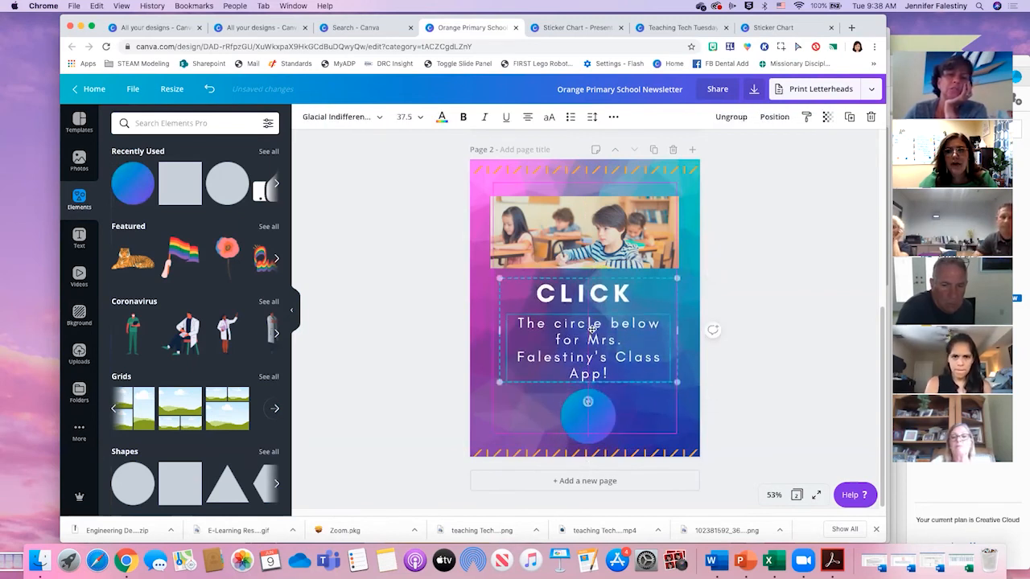
click(698, 331)
drag(587, 404, 583, 402)
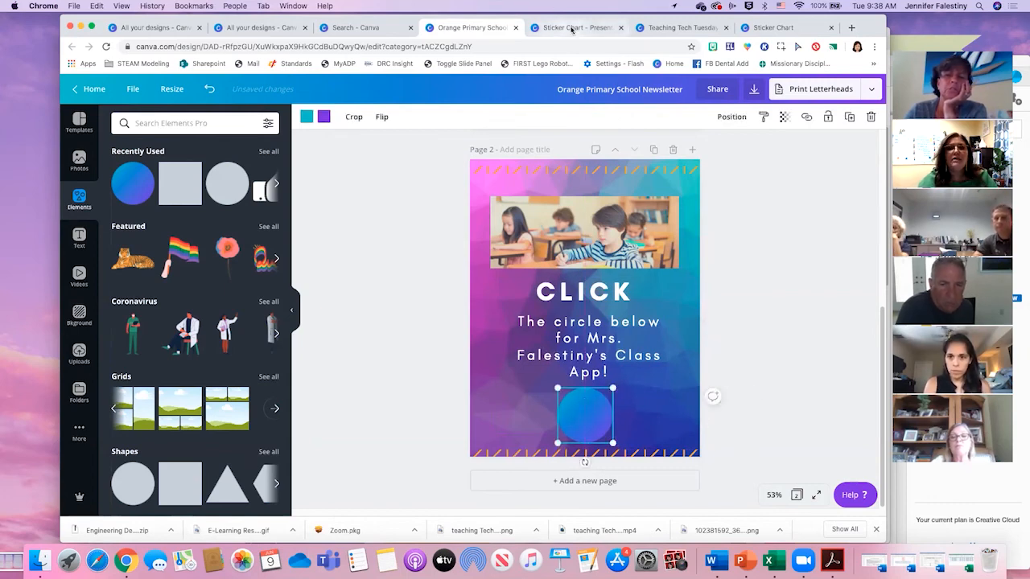
- Bring the other Chrome window to the front and show its Coffee & CANVA presentation page
key(ctrl+Up)
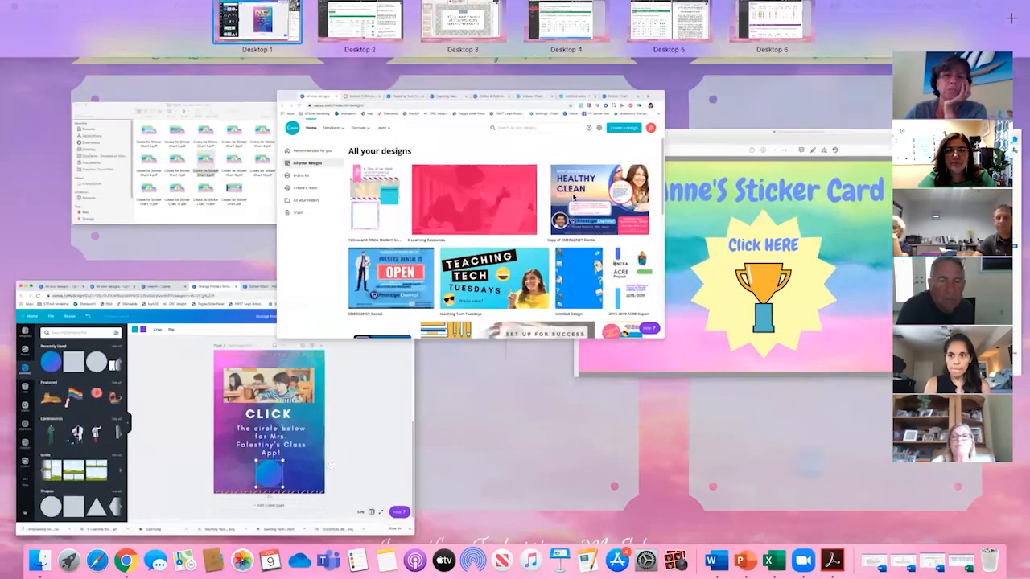
click(573, 197)
click(432, 44)
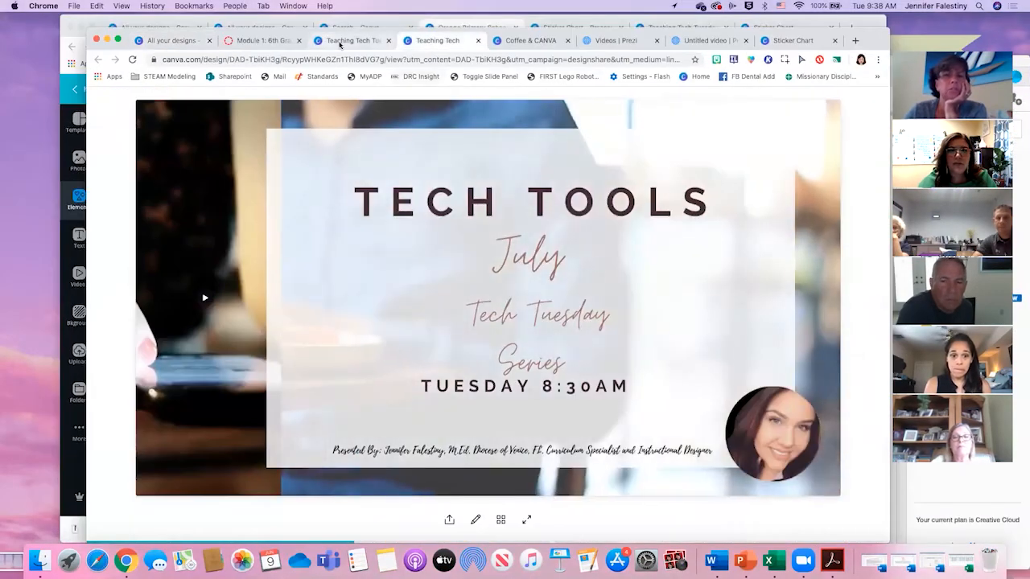
click(332, 42)
click(527, 41)
- Load the Class App site at dovdepartmentofedu.wixsite.com/myclass in place of the presentation and copy its address
click(513, 59)
text(wjjj)
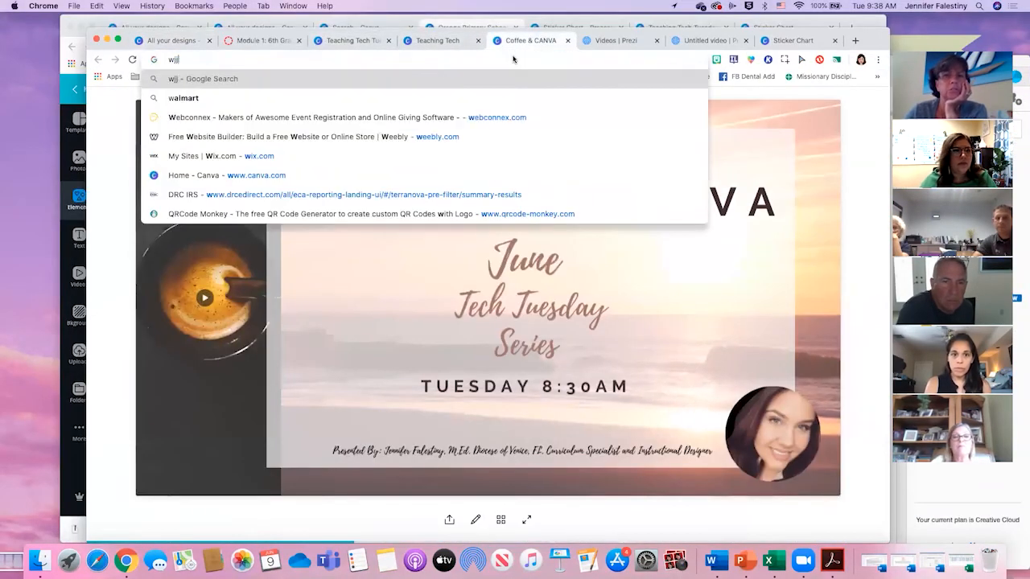
key(BackSpace)
key(BackSpace)
key(BackSpace)
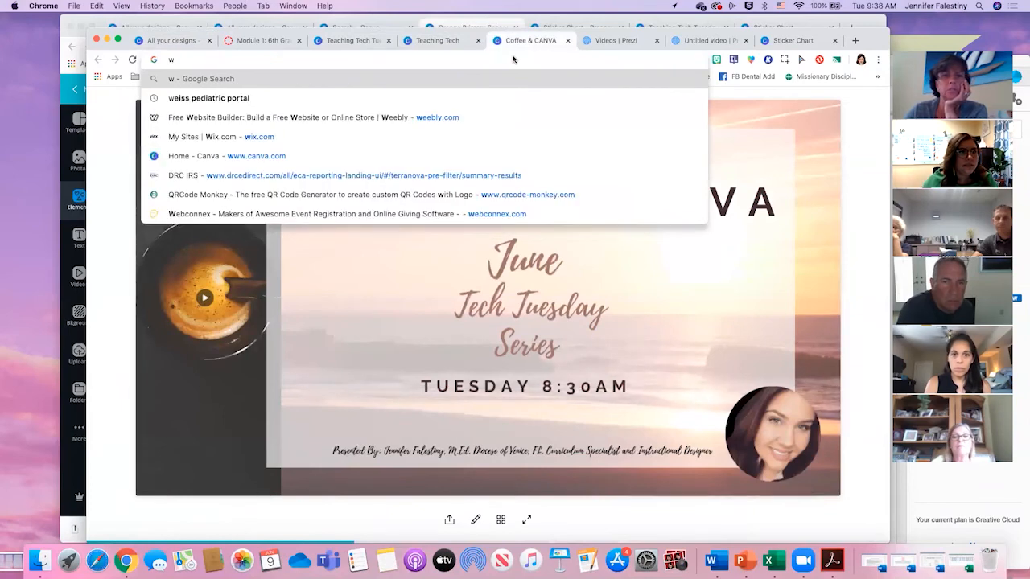
text(ix)
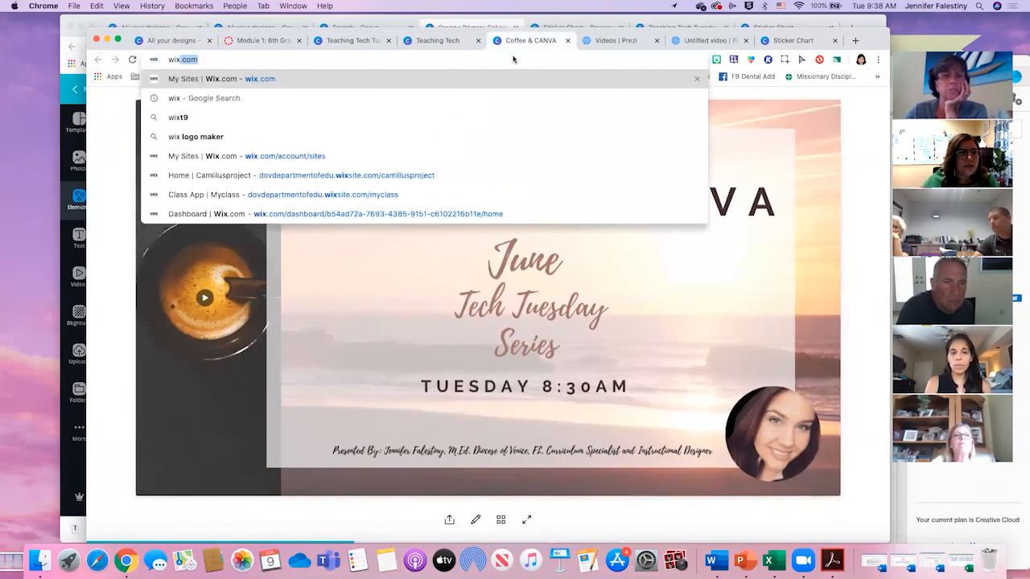
click(267, 194)
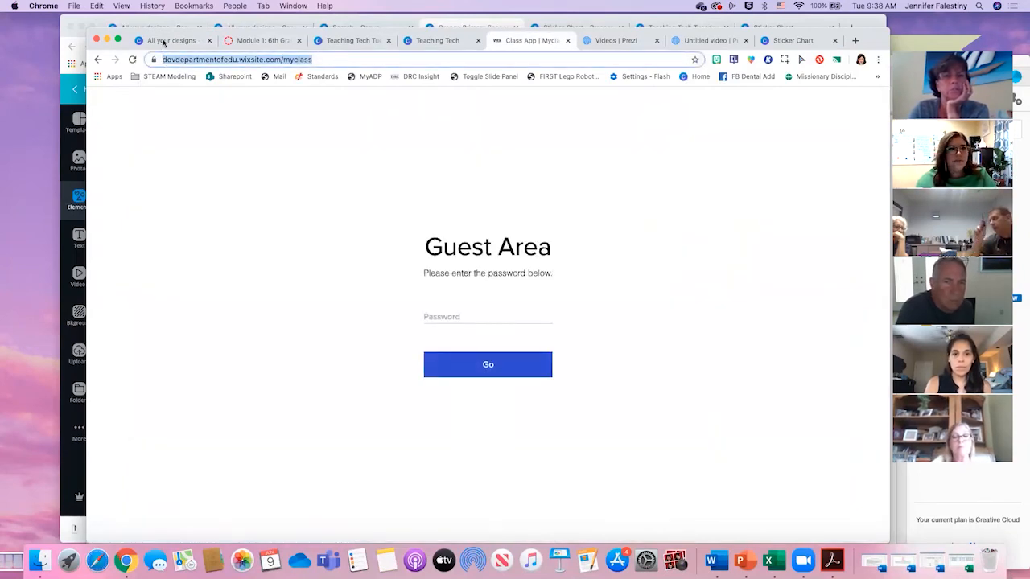
- Return to the newsletter and link the gradient circle to the copied dovdepartmentofedu.wixsite.com/myclass address, checking that the link is stored
click(250, 23)
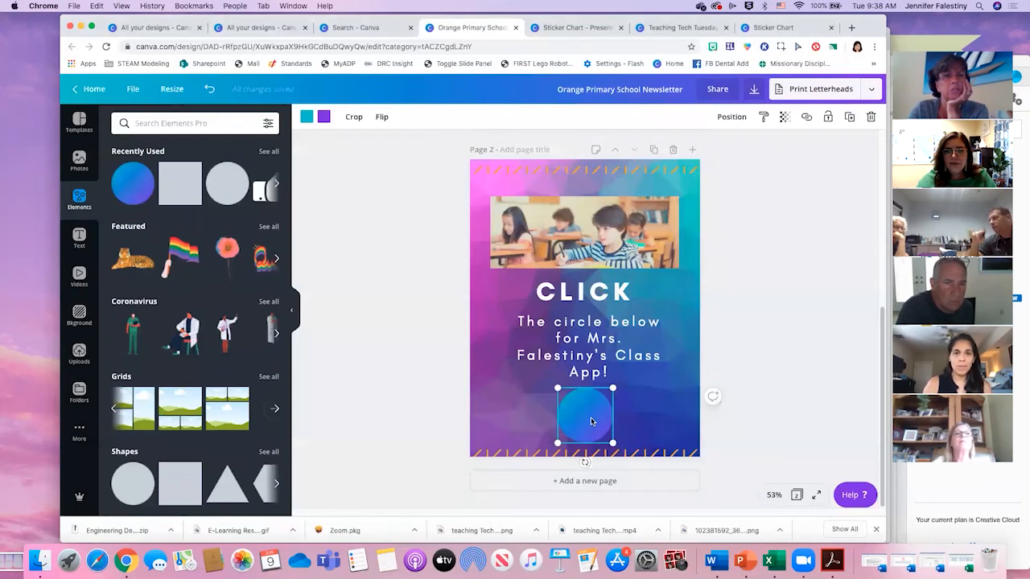
click(799, 117)
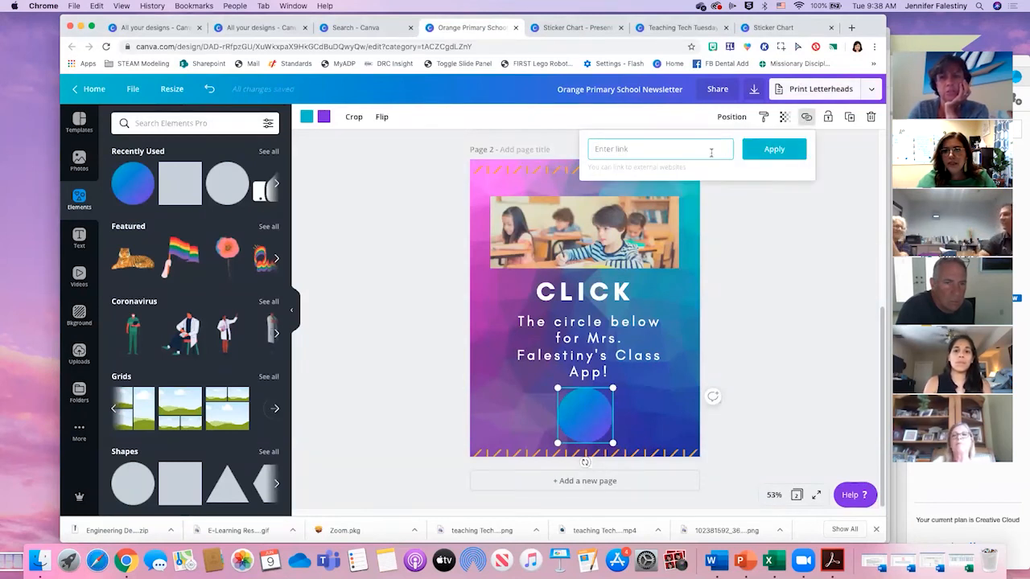
key(super+v)
click(776, 150)
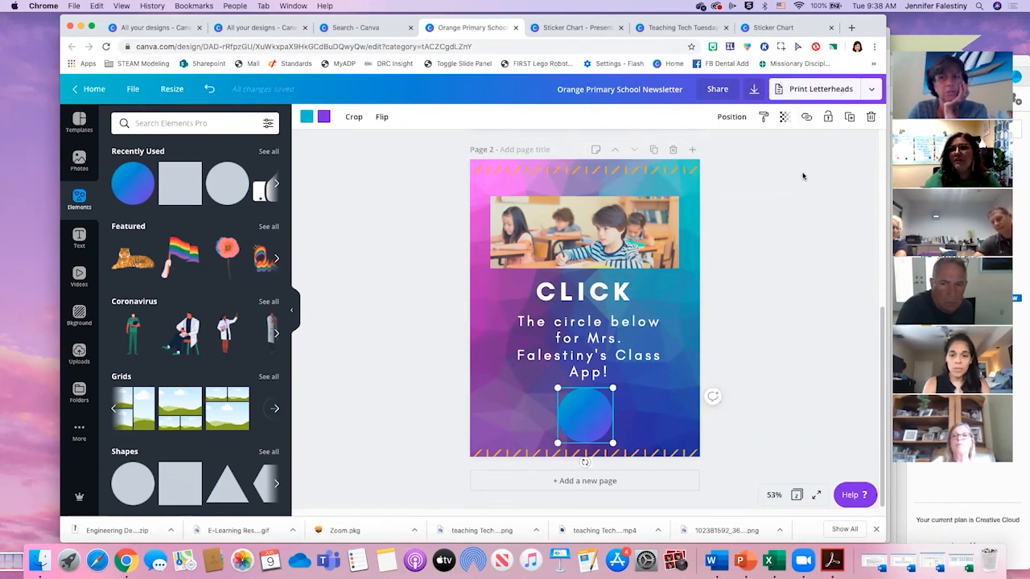
click(807, 118)
drag(726, 150, 588, 150)
key(super+v)
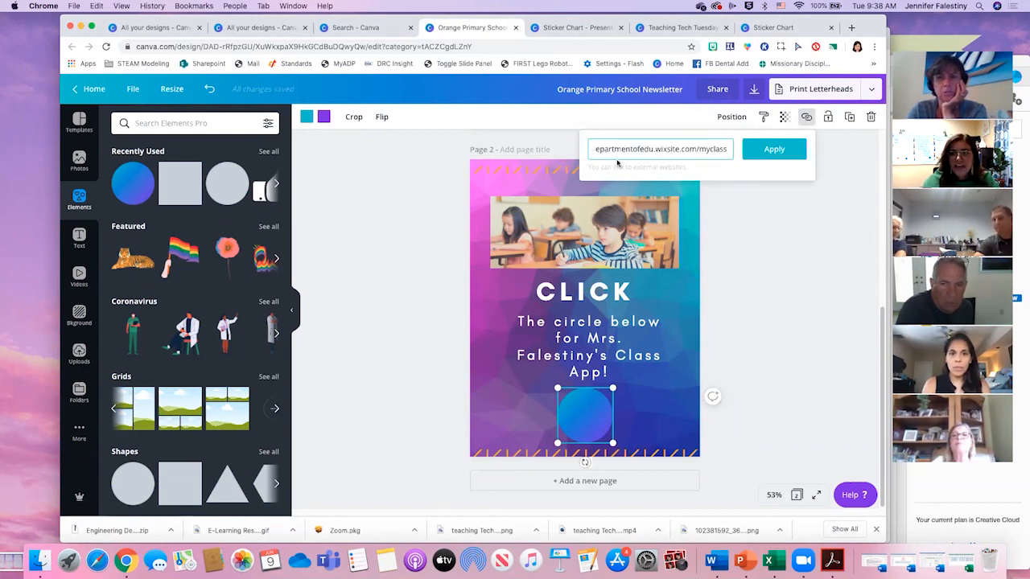
key(Return)
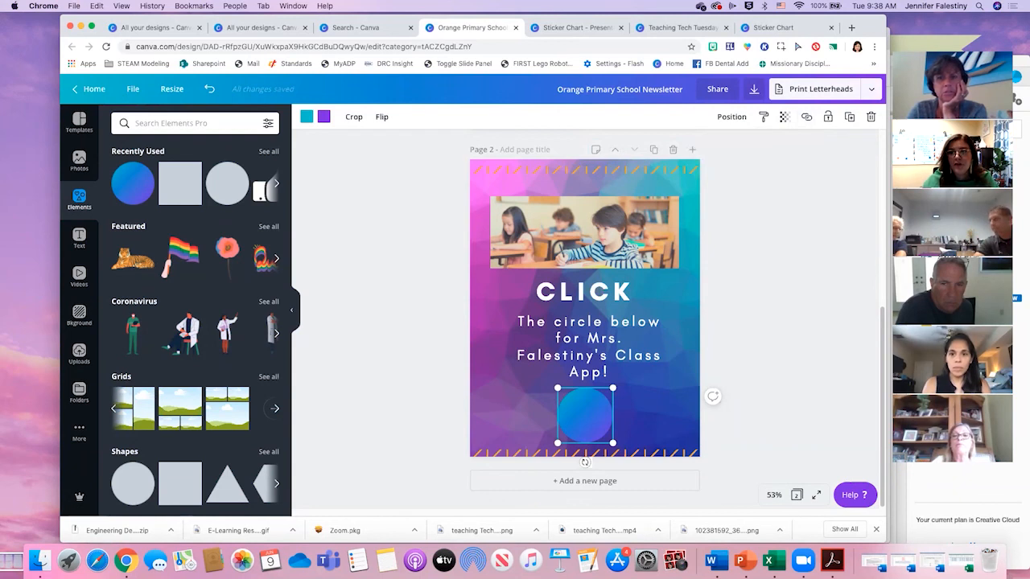
click(805, 119)
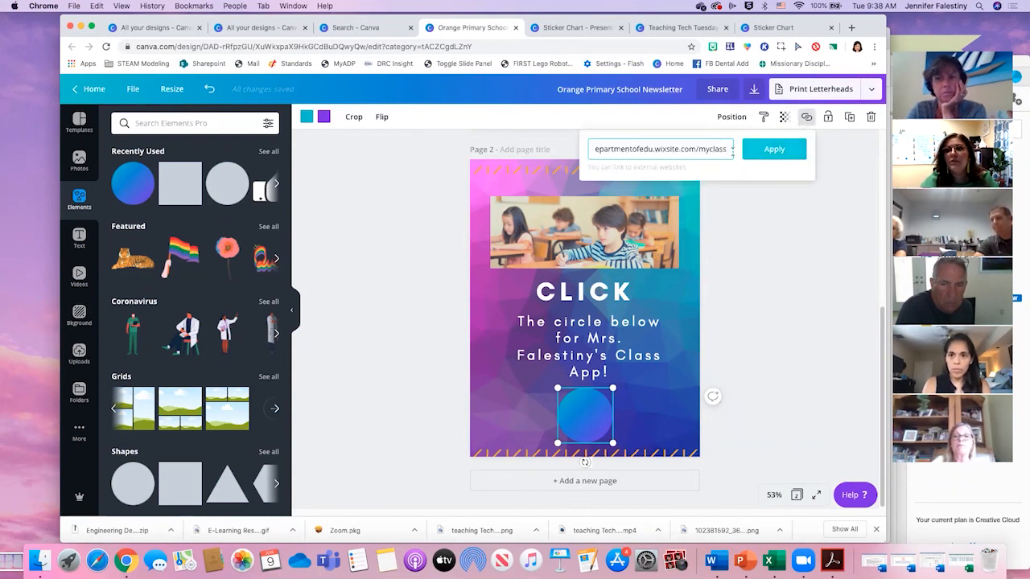
click(780, 153)
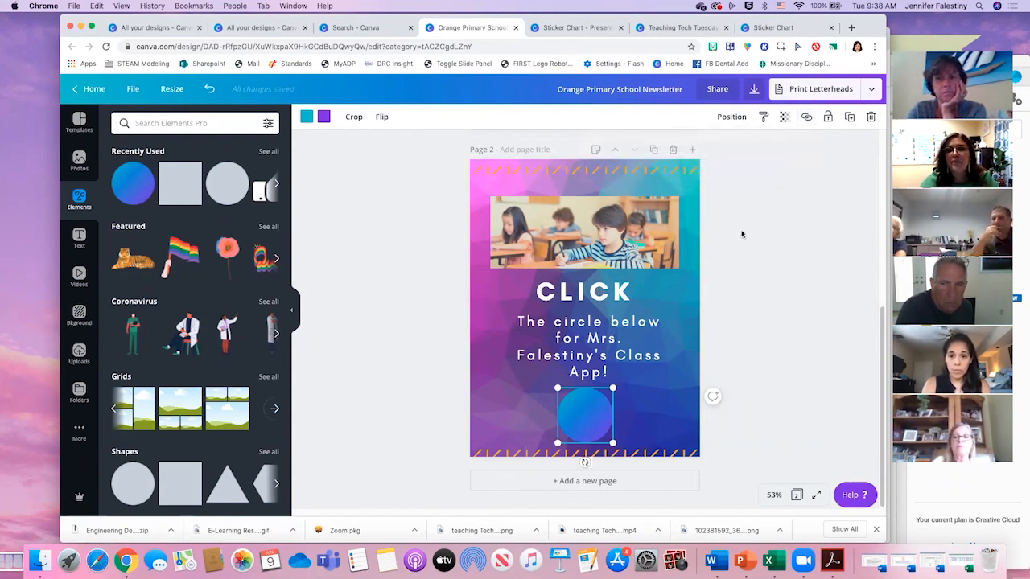
- Download all pages of the newsletter as PDF Print and open the downloaded file
click(754, 90)
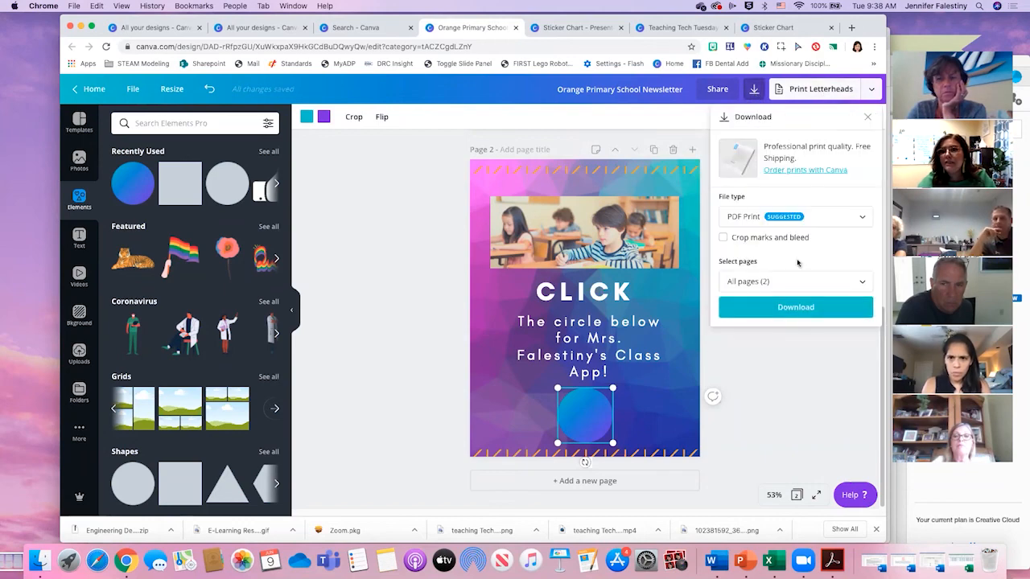
click(780, 306)
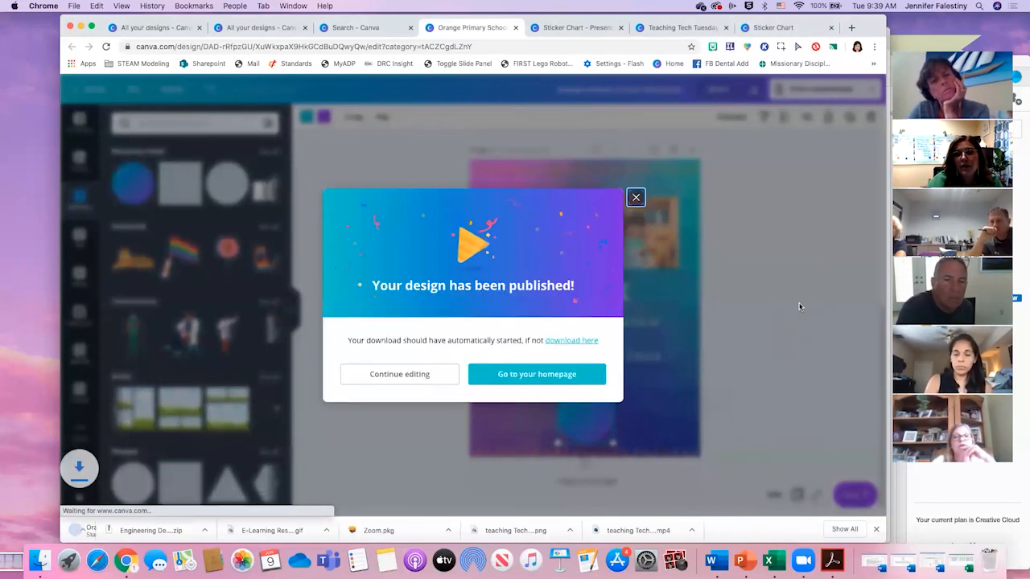
click(127, 534)
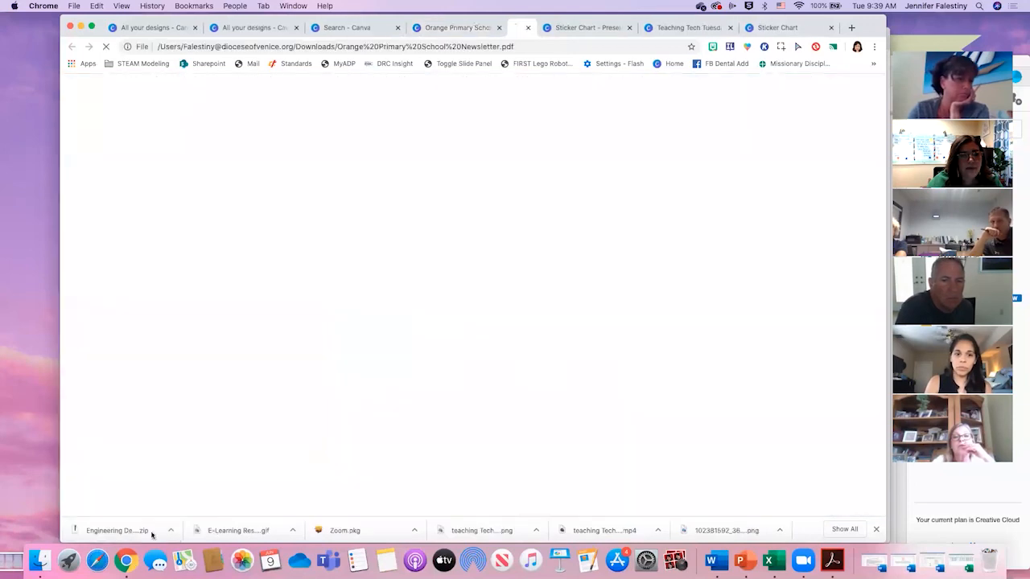
- Test the circle's link on page 2 of the downloaded PDF
scroll(483, 392, down, 3)
scroll(473, 390, down, 10)
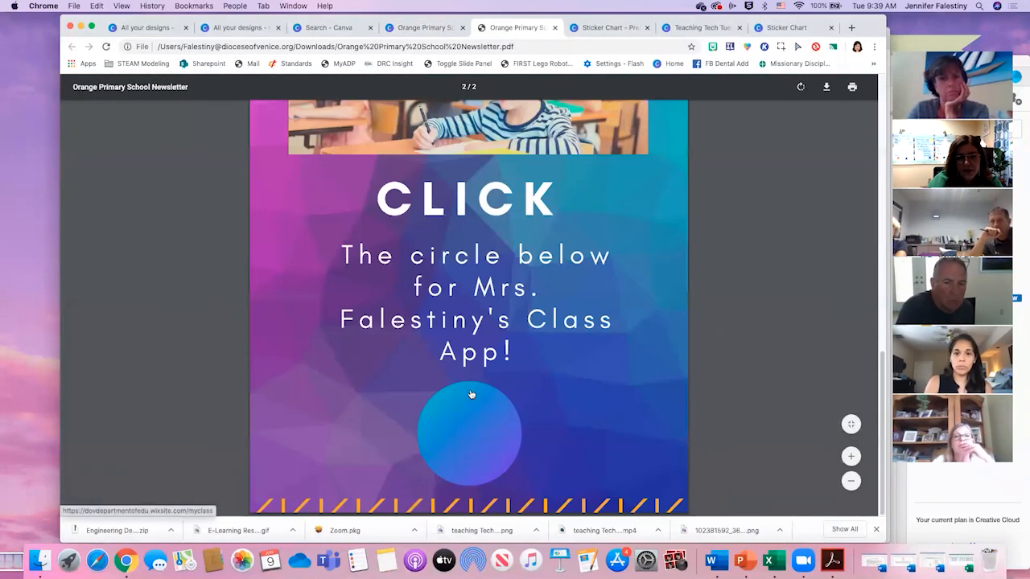
click(469, 442)
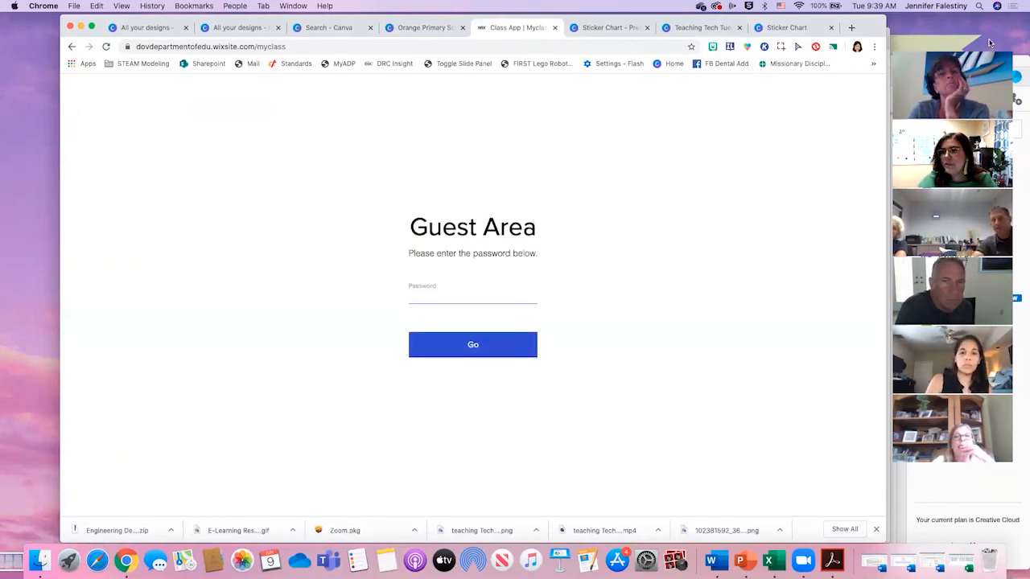
- Go back to the newsletter design and dismiss the published-design message
click(466, 28)
click(524, 28)
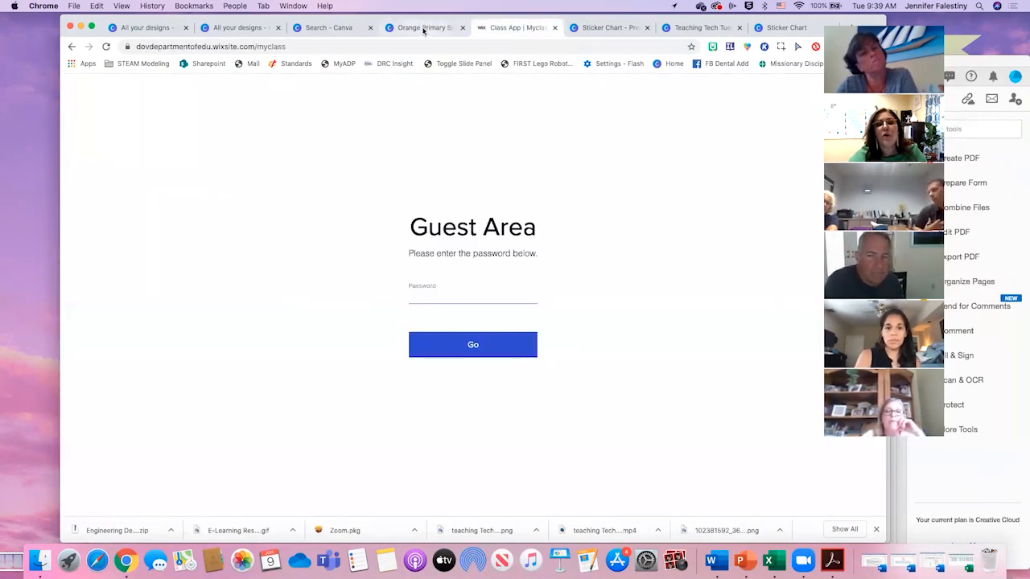
click(425, 27)
click(637, 198)
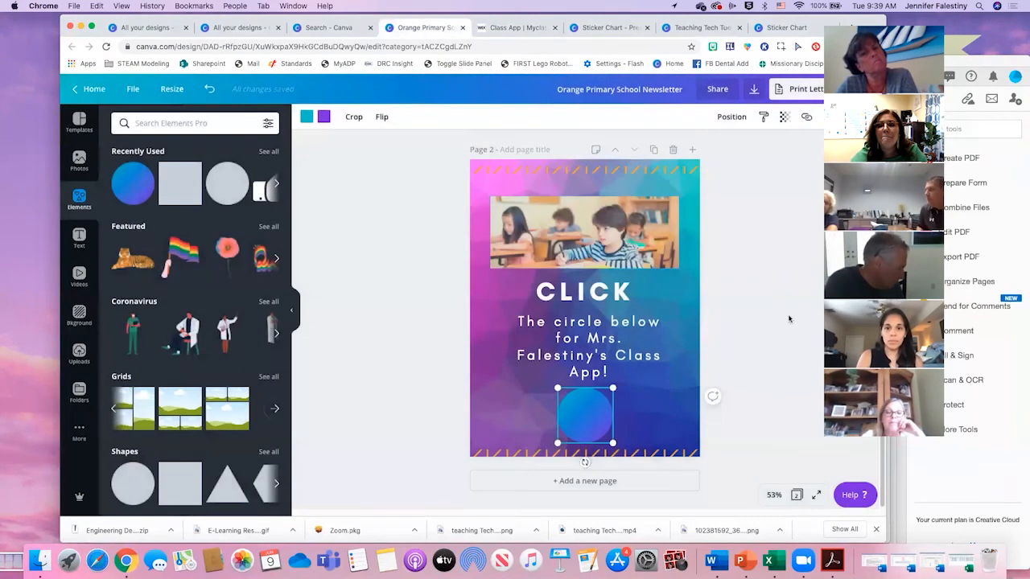